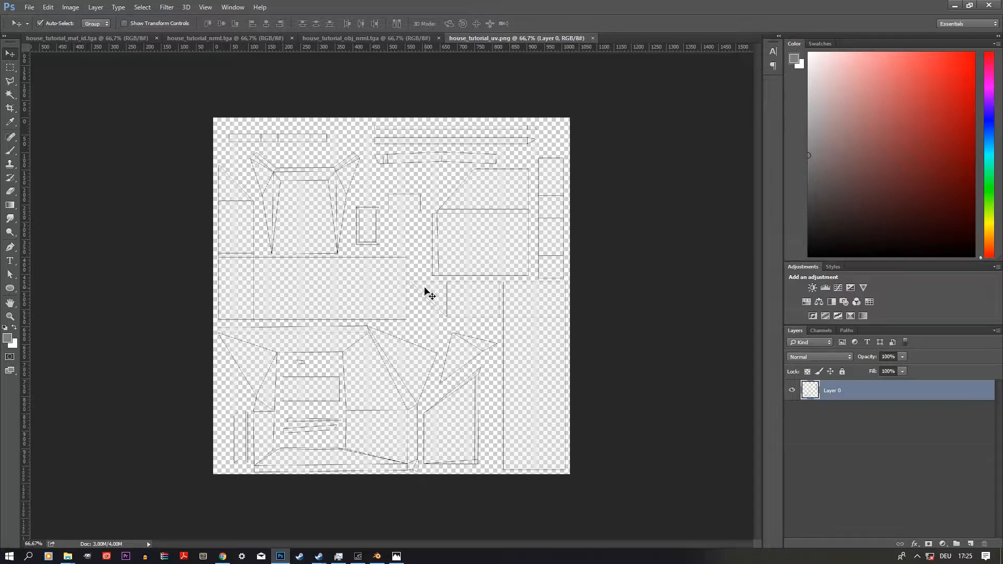
Examine the open house_tutorial UV layout, object-space normal map, normal map and material ID map one after another.
{"action": "scroll", "coordinate": [433, 299], "scroll_direction": "up", "scroll_amount": 6}
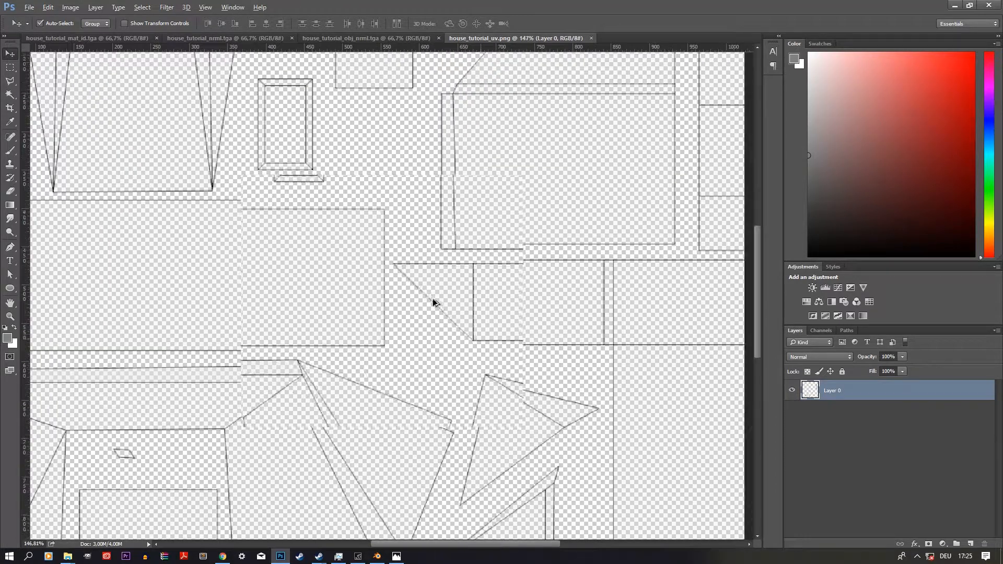
{"action": "scroll", "coordinate": [433, 299], "scroll_direction": "down", "scroll_amount": 4}
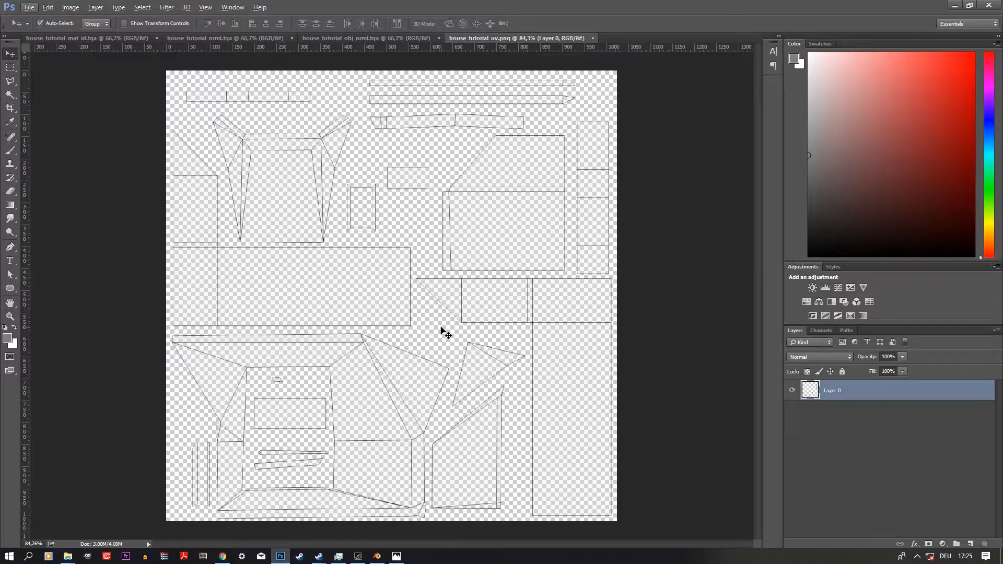
{"action": "key", "text": "Left"}
{"action": "left_click", "coordinate": [399, 39]}
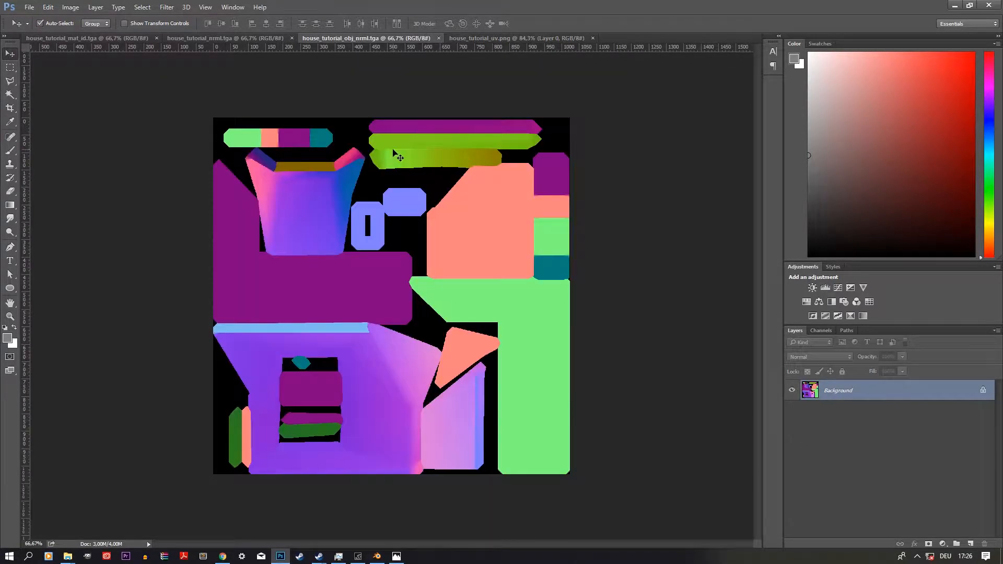
{"action": "left_click", "coordinate": [249, 39]}
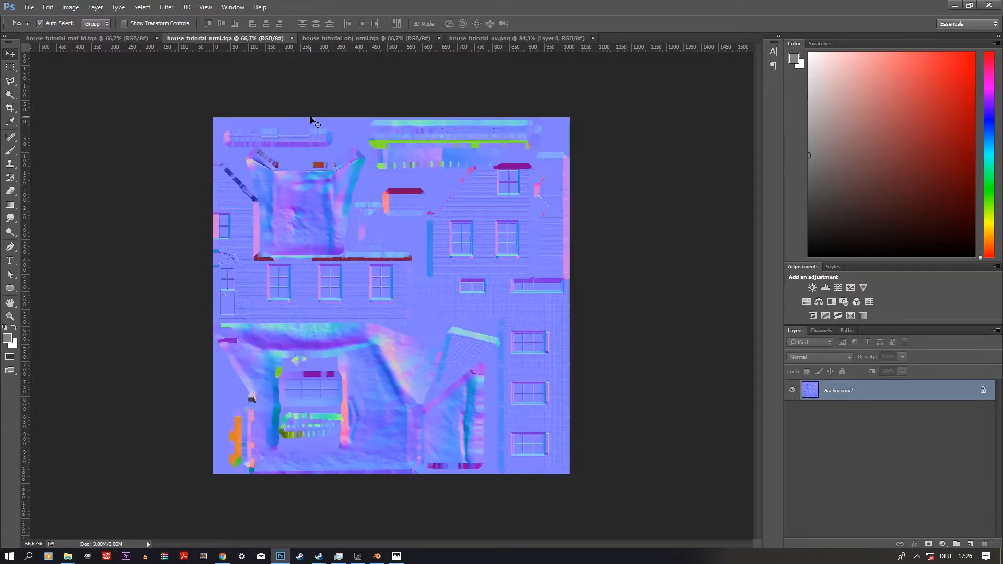
{"action": "left_click", "coordinate": [139, 38]}
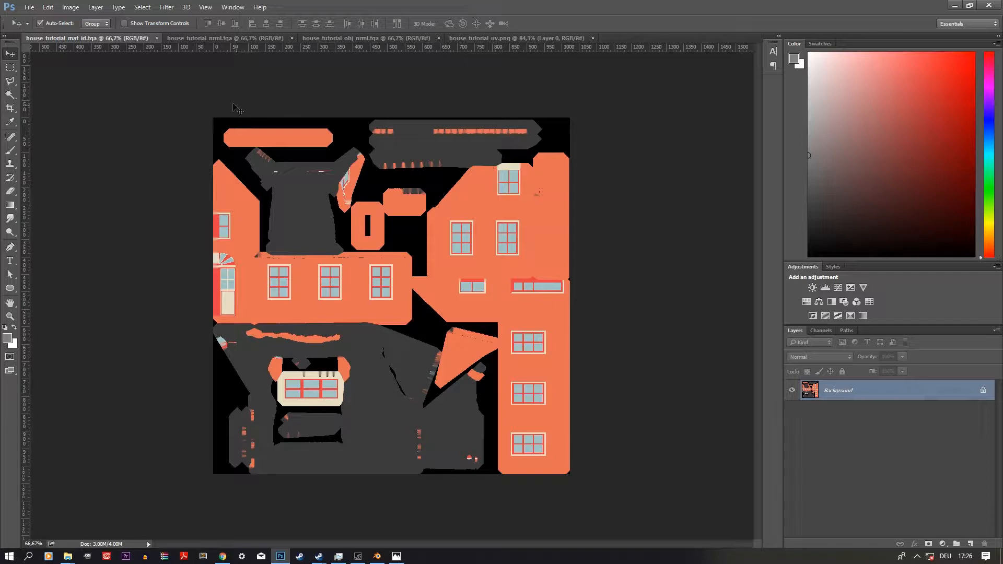
In house_tutorial_nrml.tga, select a rectangle around the orange strip at the map's lower-left corner with the Rectangular Marquee.
{"action": "left_click", "coordinate": [229, 38]}
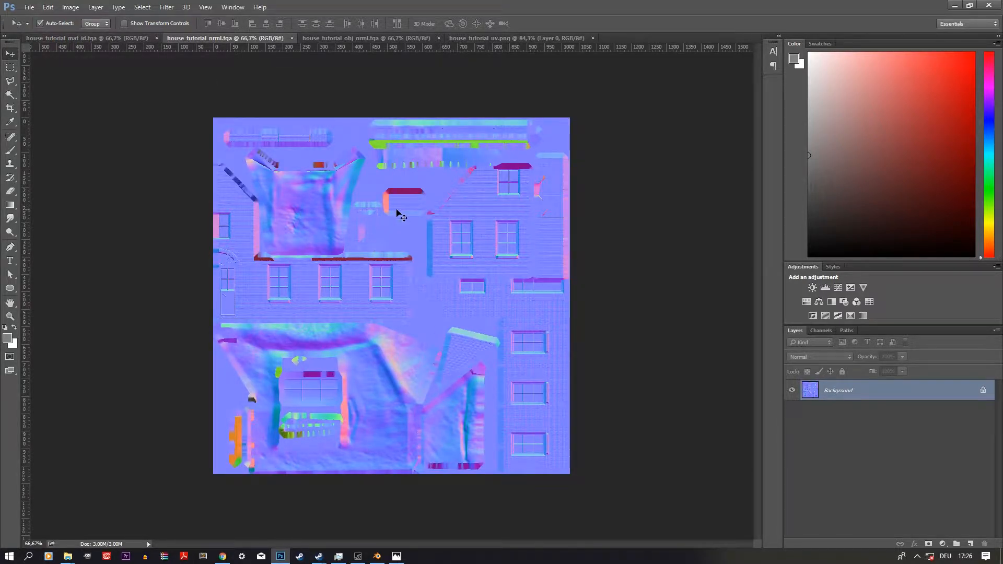
{"action": "scroll", "coordinate": [200, 473], "scroll_direction": "up", "scroll_amount": 1}
{"action": "scroll", "coordinate": [201, 473], "scroll_direction": "up", "scroll_amount": 5}
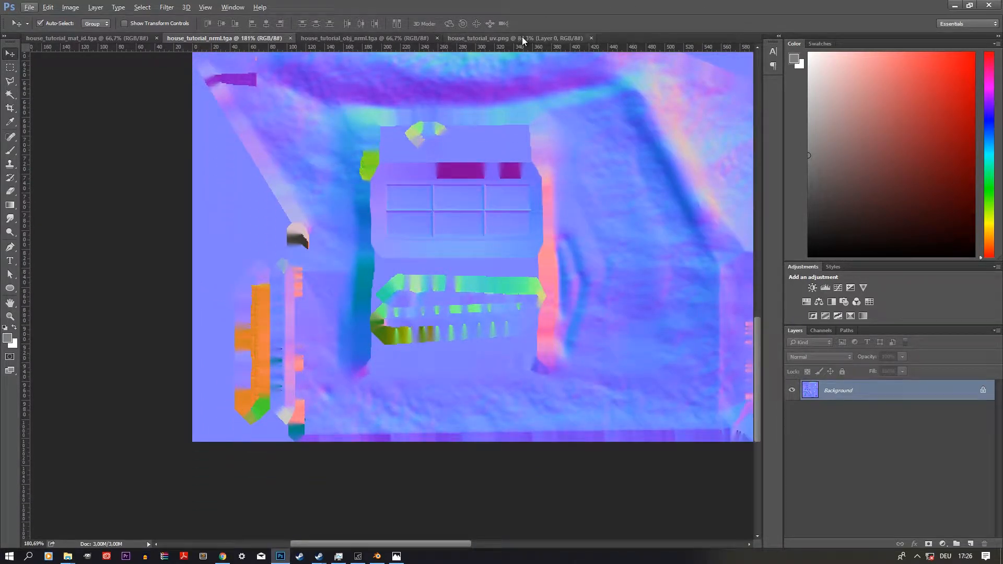
{"action": "left_click", "coordinate": [10, 68]}
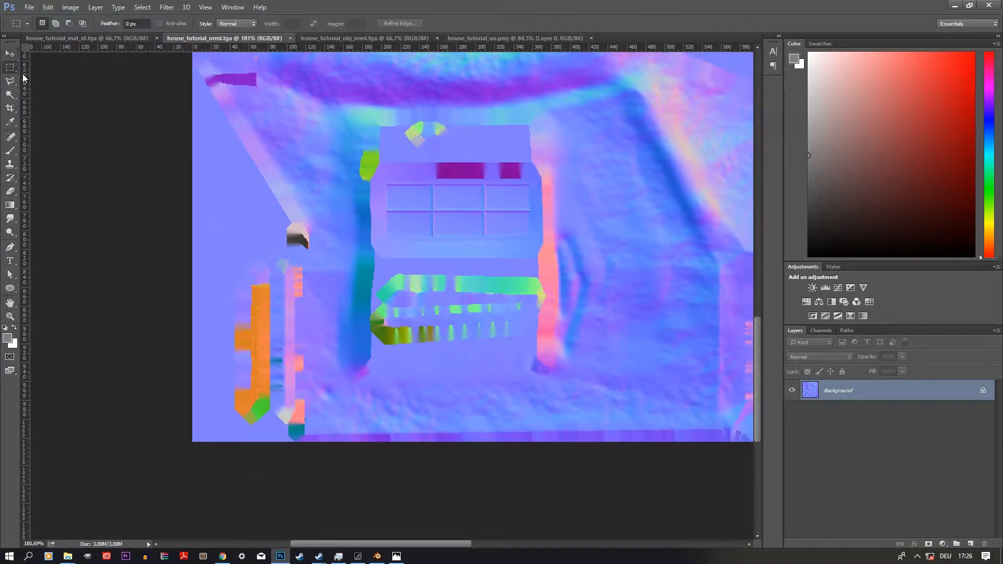
{"action": "left_click_drag", "start_coordinate": [206, 244], "coordinate": [267, 480]}
Add rectangles around the green bands below the dormer window and the small green patch above it to the selection.
{"action": "scroll", "coordinate": [237, 388], "scroll_direction": "up", "scroll_amount": 3}
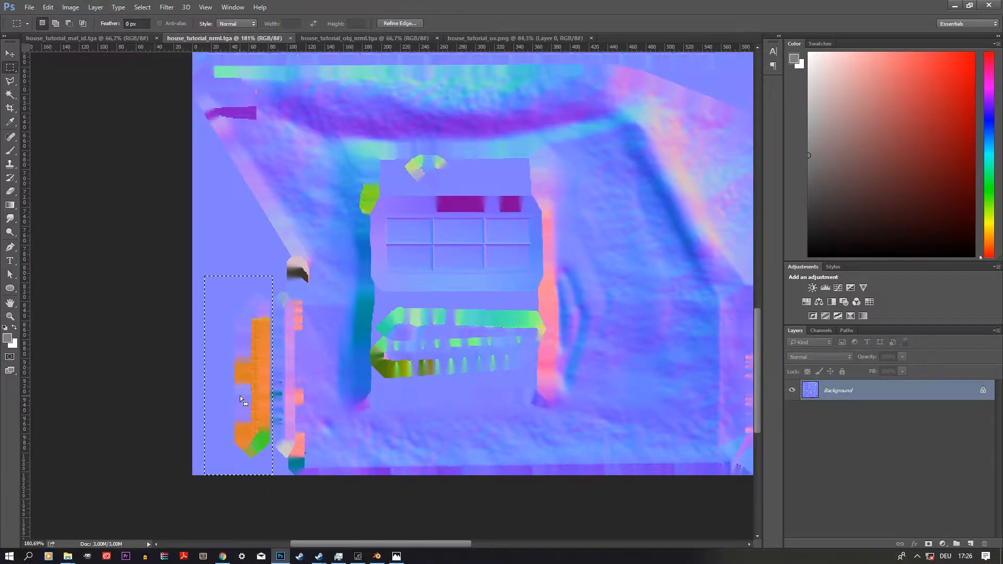
{"action": "key", "text": "shift"}
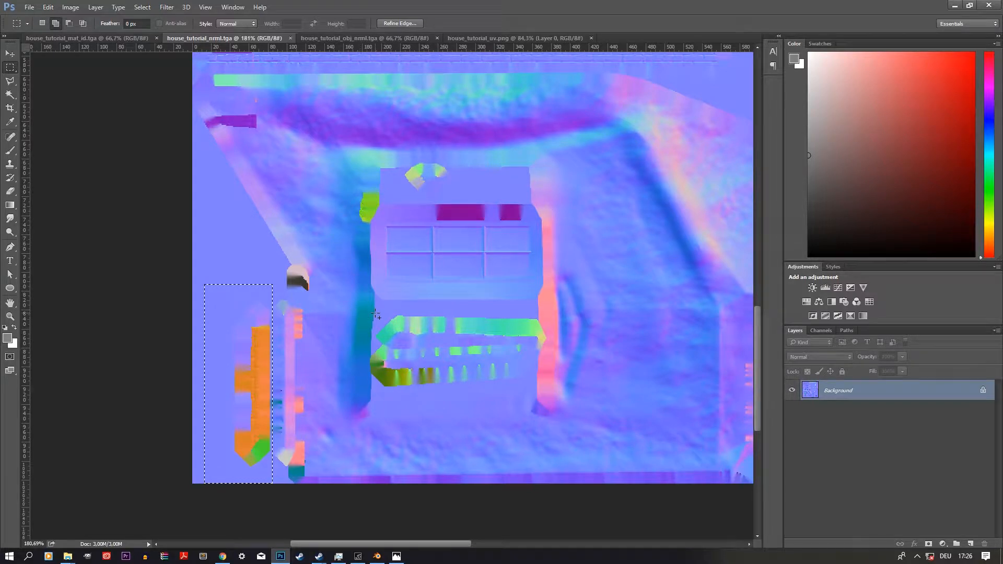
{"action": "left_click_drag", "start_coordinate": [376, 311], "coordinate": [537, 393]}
{"action": "scroll", "coordinate": [441, 355], "scroll_direction": "up", "scroll_amount": 3}
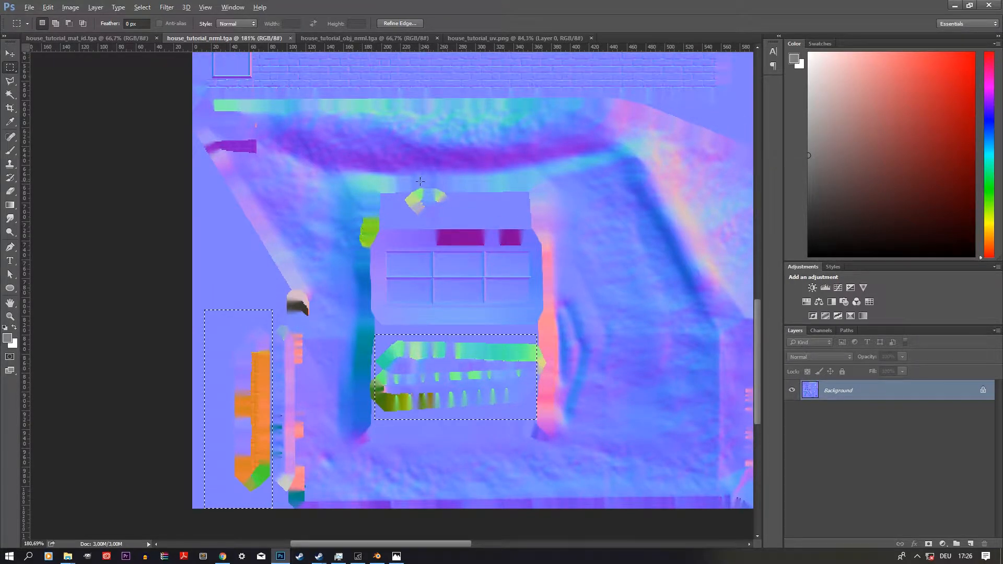
{"action": "scroll", "coordinate": [423, 173], "scroll_direction": "up", "scroll_amount": 3}
{"action": "key", "text": "shift"}
{"action": "left_click_drag", "start_coordinate": [392, 210], "coordinate": [475, 251]}
Sample the flat blue base color beside the orange strip and fill the three selected areas with it.
{"action": "key", "text": "alt"}
{"action": "scroll", "coordinate": [346, 295], "scroll_direction": "down", "scroll_amount": 5}
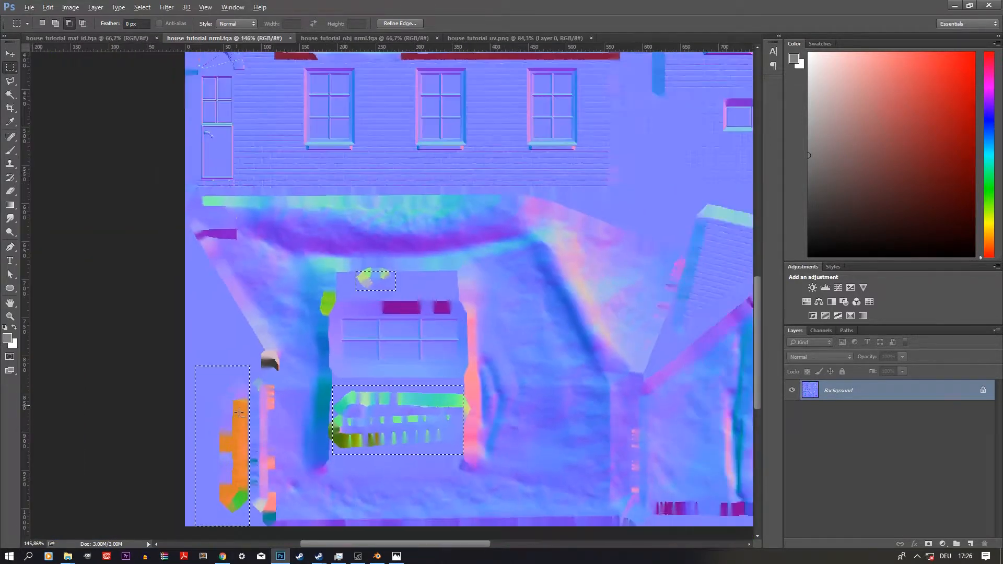
{"action": "scroll", "coordinate": [246, 447], "scroll_direction": "up", "scroll_amount": 5}
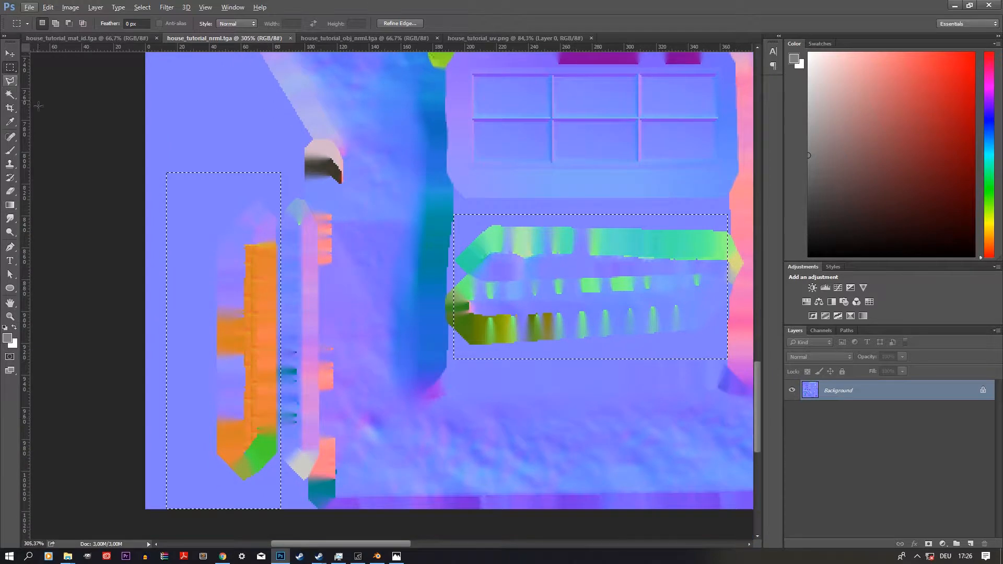
{"action": "left_click", "coordinate": [10, 122]}
{"action": "left_click", "coordinate": [300, 295]}
{"action": "key", "text": "alt+BackSpace"}
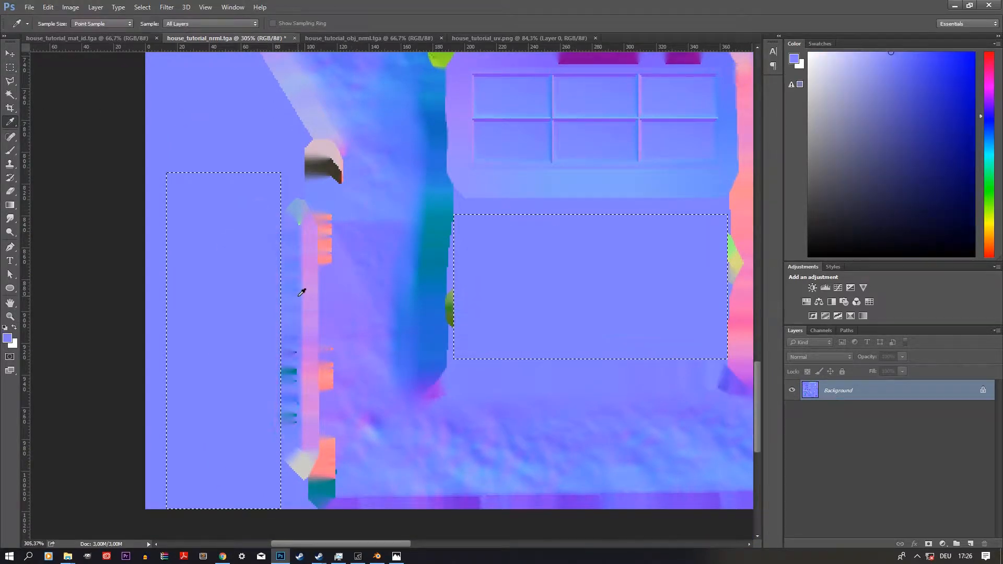
Marquee-select the red-brown patch above the upper roof piece, fill it with the flat blue and deselect.
{"action": "scroll", "coordinate": [296, 304], "scroll_direction": "down", "scroll_amount": 5}
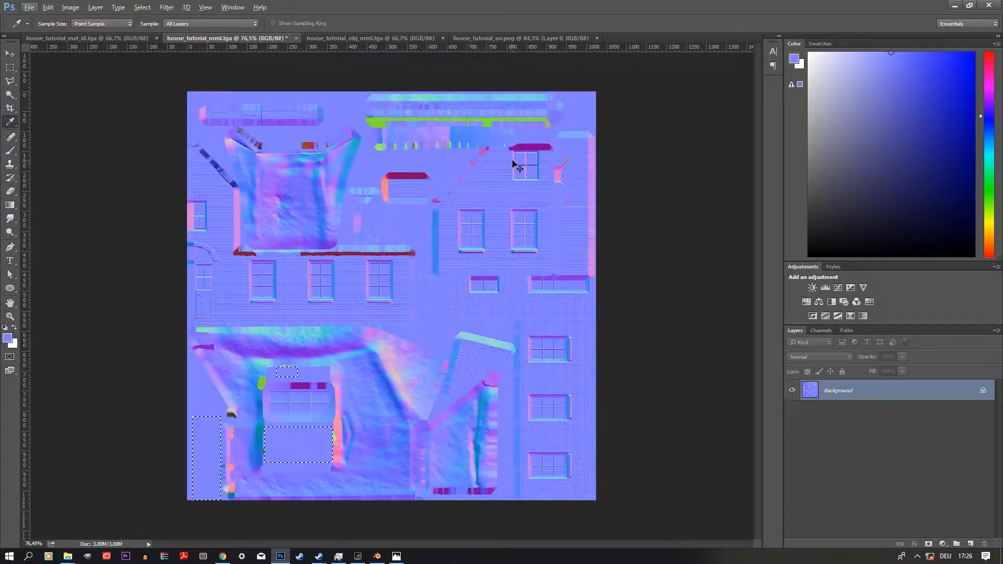
{"action": "scroll", "coordinate": [457, 163], "scroll_direction": "up", "scroll_amount": 4}
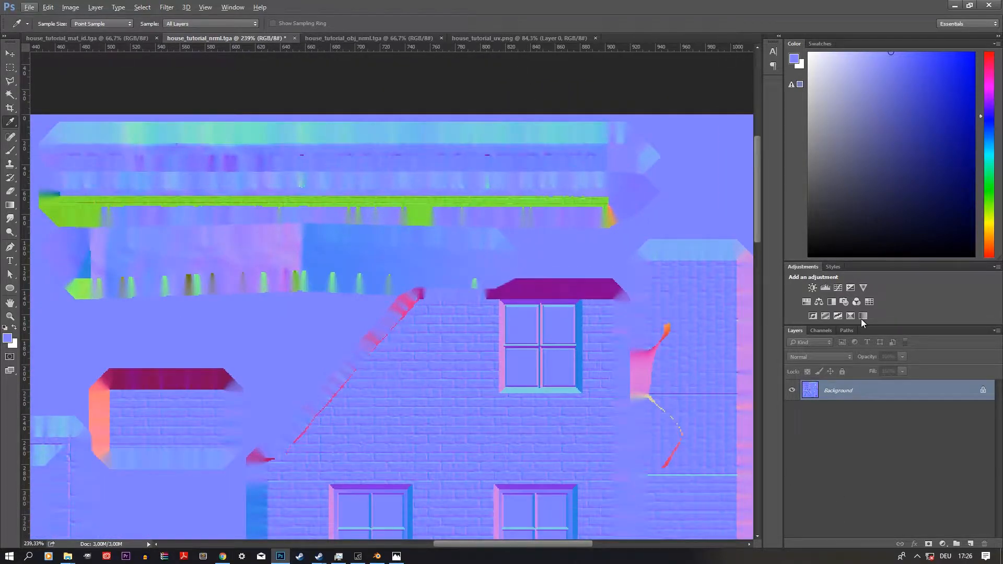
{"action": "scroll", "coordinate": [418, 332], "scroll_direction": "down", "scroll_amount": 2}
{"action": "scroll", "coordinate": [268, 332], "scroll_direction": "down", "scroll_amount": 2}
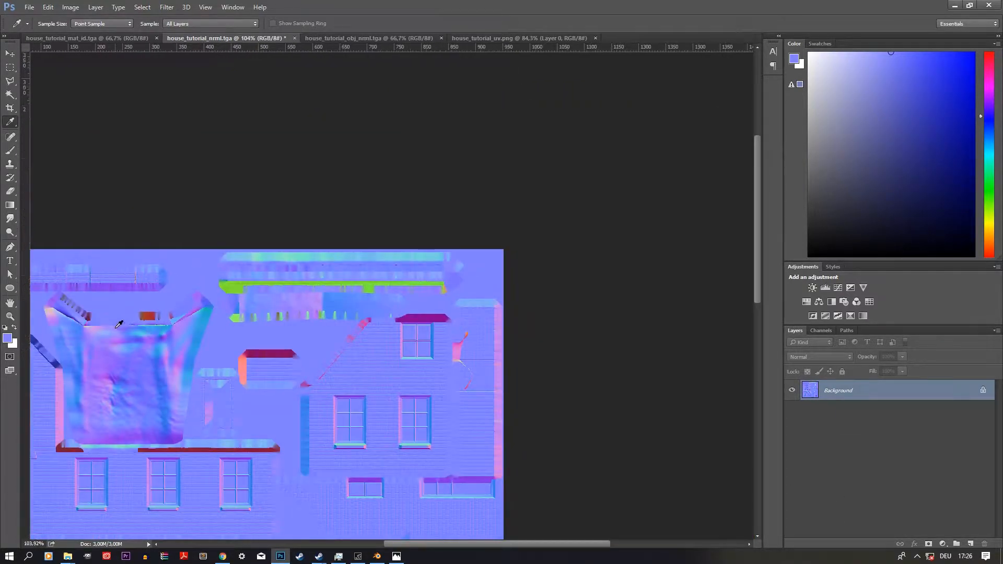
{"action": "scroll", "coordinate": [230, 292], "scroll_direction": "up", "scroll_amount": 5}
{"action": "left_click", "coordinate": [5, 66]}
{"action": "mouse_move", "coordinate": [167, 262]}
{"action": "left_mouse_down"}
{"action": "mouse_move", "coordinate": [274, 293]}
{"action": "mouse_move", "coordinate": [286, 315]}
{"action": "left_mouse_up"}
{"action": "key", "text": "alt+BackSpace"}
{"action": "key", "text": "ctrl+d"}
Marquee-select the long dark red strip above the row of three windows, fill it with the flat blue and deselect.
{"action": "scroll", "coordinate": [358, 295], "scroll_direction": "down", "scroll_amount": 6}
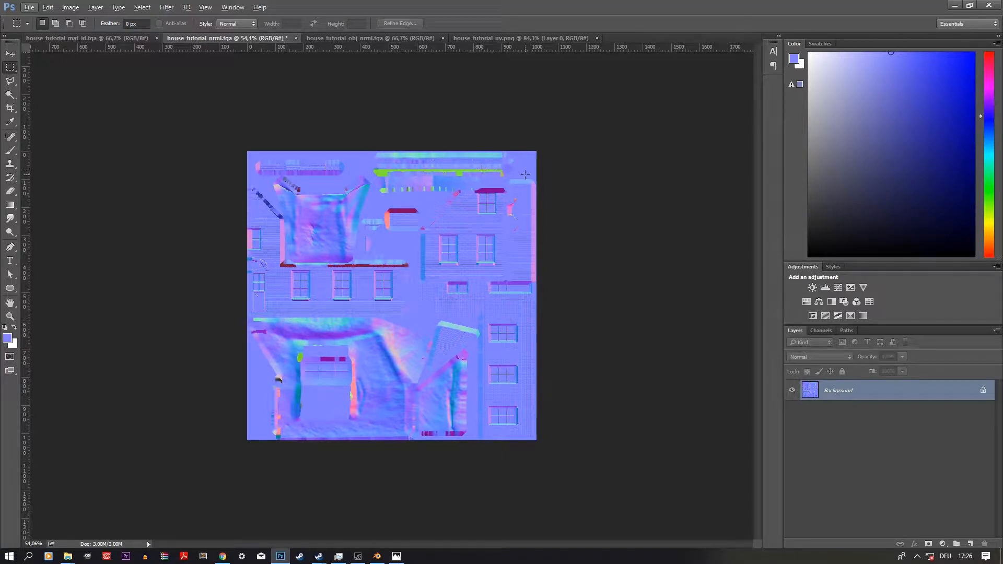
{"action": "scroll", "coordinate": [237, 292], "scroll_direction": "up", "scroll_amount": 6}
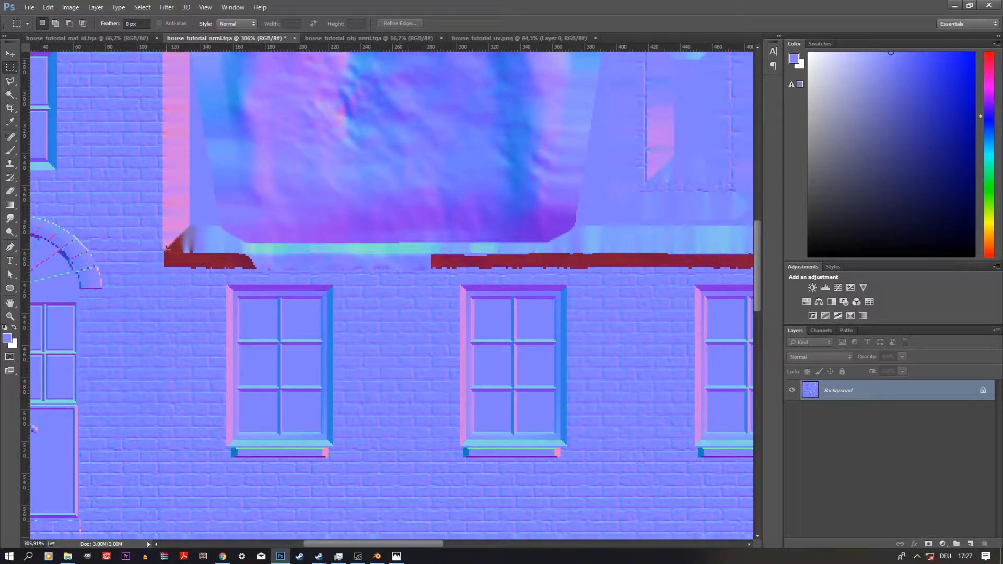
{"action": "left_click_drag", "start_coordinate": [163, 252], "coordinate": [500, 269]}
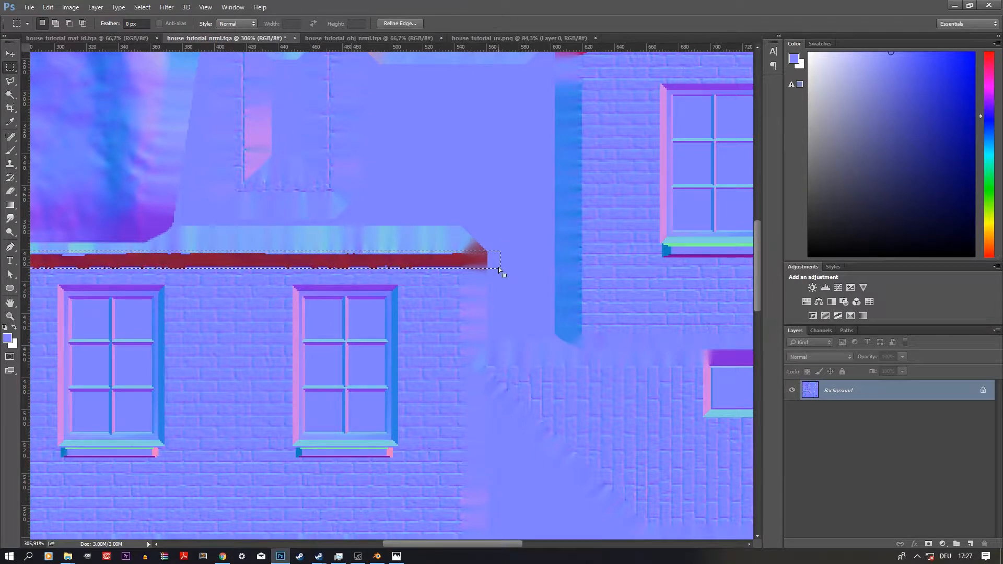
{"action": "key", "text": "alt+BackSpace"}
{"action": "key", "text": "ctrl+d"}
{"action": "scroll", "coordinate": [384, 213], "scroll_direction": "down", "scroll_amount": 3}
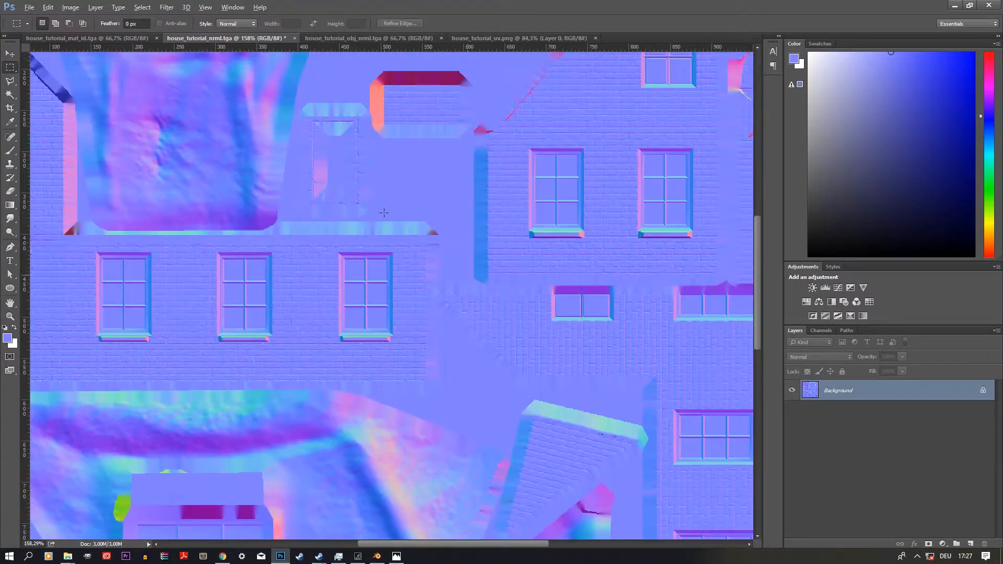
{"action": "scroll", "coordinate": [402, 242], "scroll_direction": "down", "scroll_amount": 2}
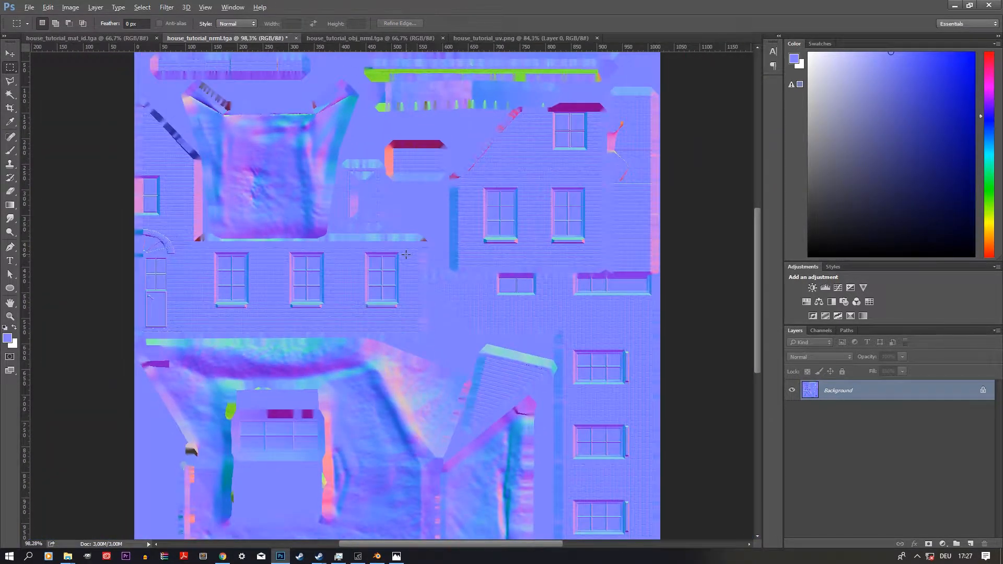
{"action": "scroll", "coordinate": [406, 255], "scroll_direction": "down", "scroll_amount": 2}
{"action": "scroll", "coordinate": [645, 137], "scroll_direction": "up", "scroll_amount": 8}
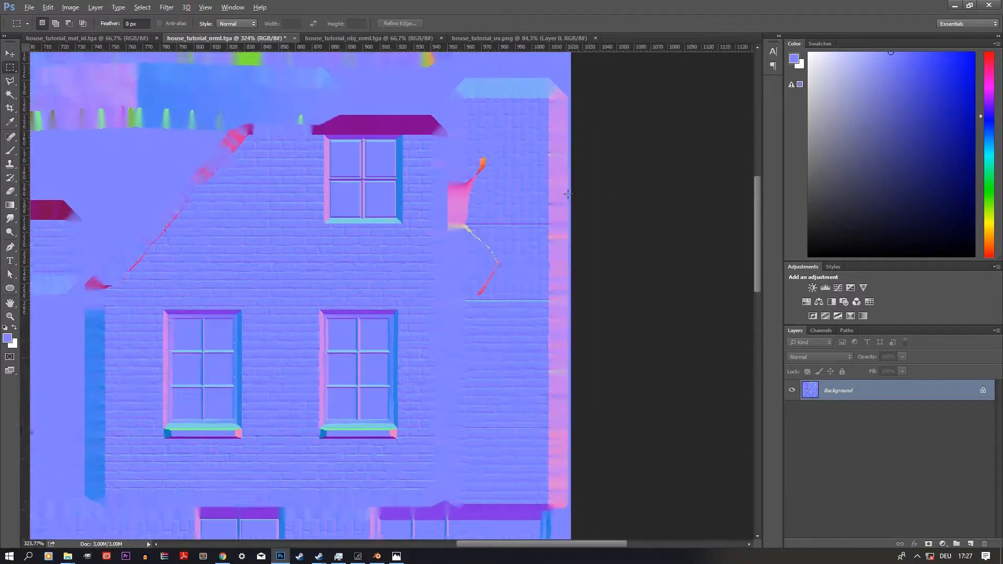
{"action": "scroll", "coordinate": [568, 194], "scroll_direction": "down", "scroll_amount": 8}
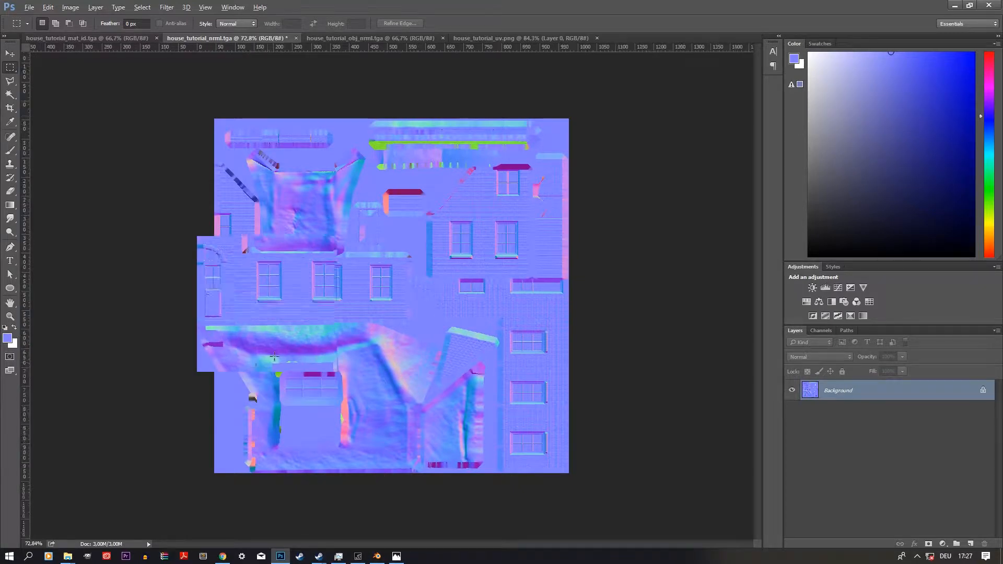
{"action": "scroll", "coordinate": [353, 399], "scroll_direction": "up", "scroll_amount": 3}
{"action": "scroll", "coordinate": [352, 399], "scroll_direction": "down", "scroll_amount": 3}
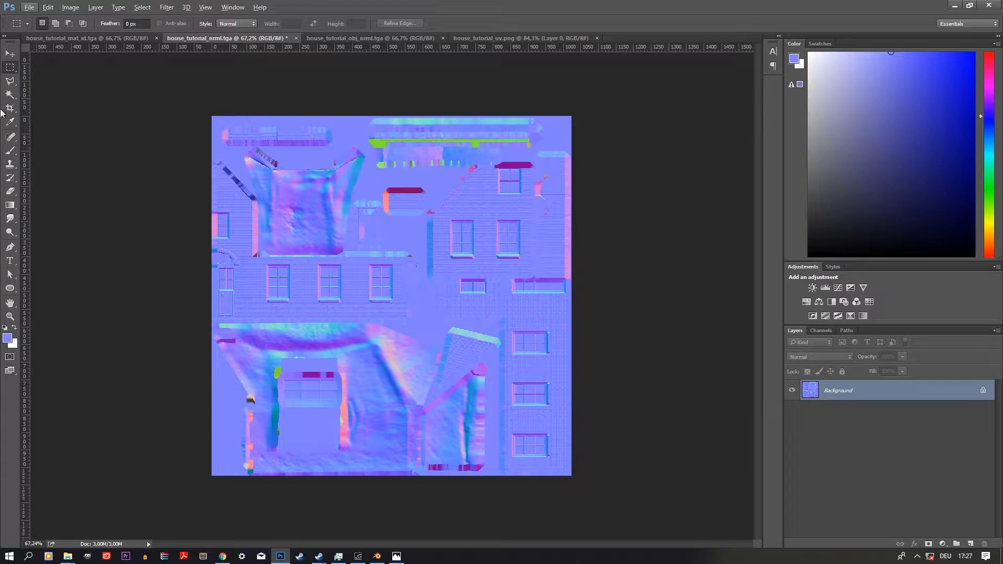
Convert the Background into a regular layer named "normal".
{"action": "left_click", "coordinate": [10, 53]}
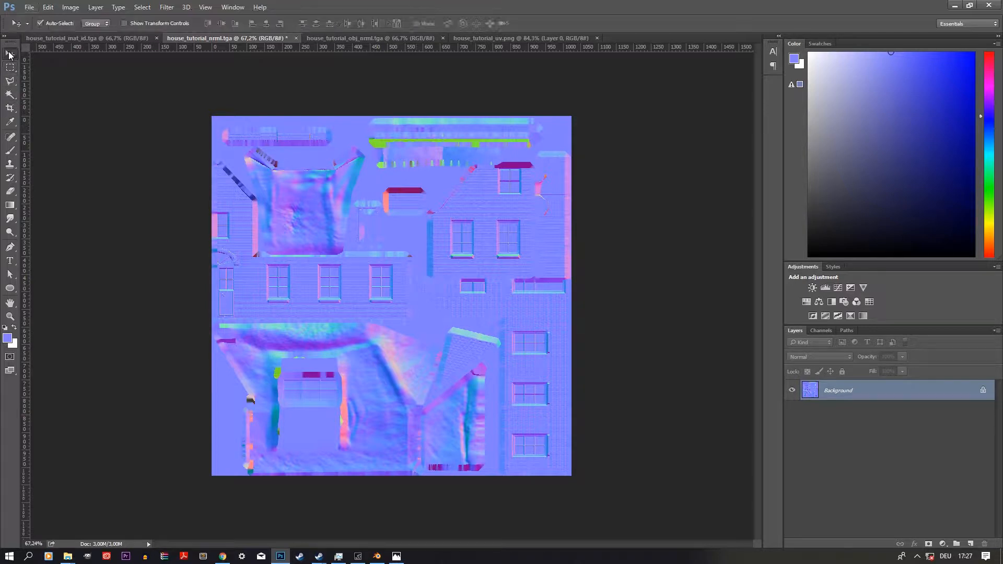
{"action": "double_click", "coordinate": [843, 390]}
{"action": "type", "text": "normal"}
{"action": "key", "text": "Return"}
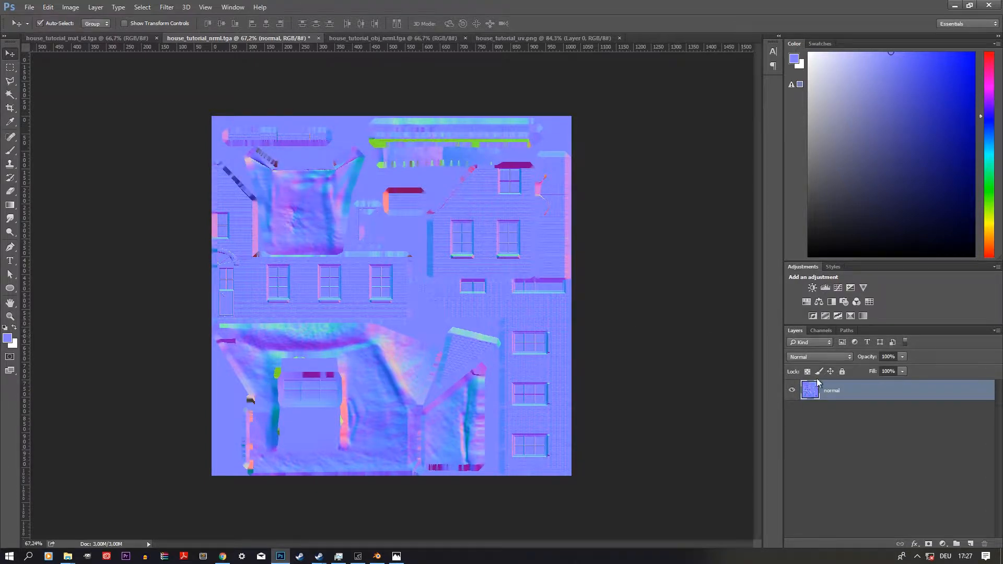
Duplicate the normal layer and place the copy on top of the layer stack.
{"action": "left_click_drag", "start_coordinate": [847, 398], "coordinate": [849, 469]}
{"action": "left_click", "coordinate": [834, 390]}
{"action": "left_click", "coordinate": [845, 414]}
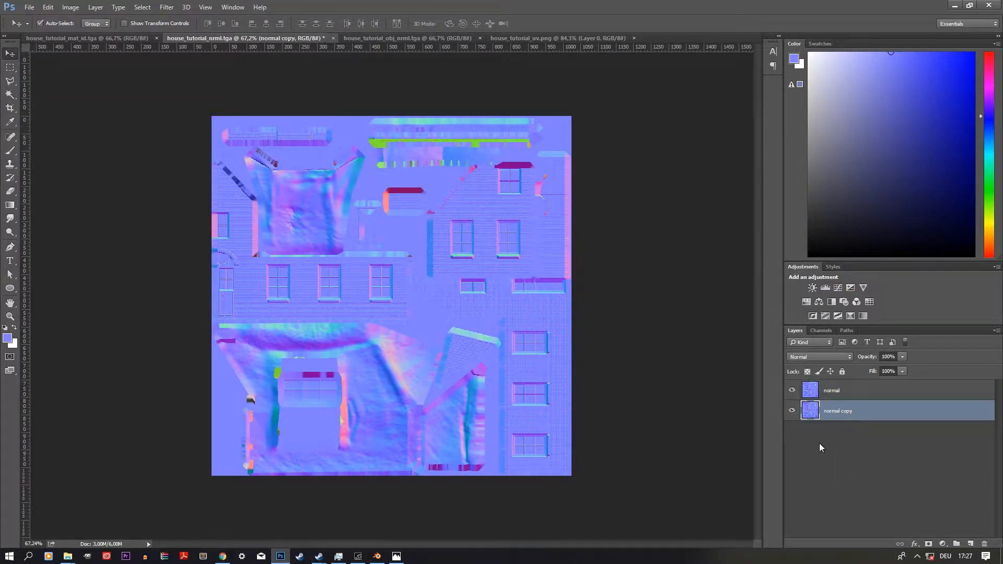
{"action": "left_click_drag", "start_coordinate": [845, 415], "coordinate": [848, 387]}
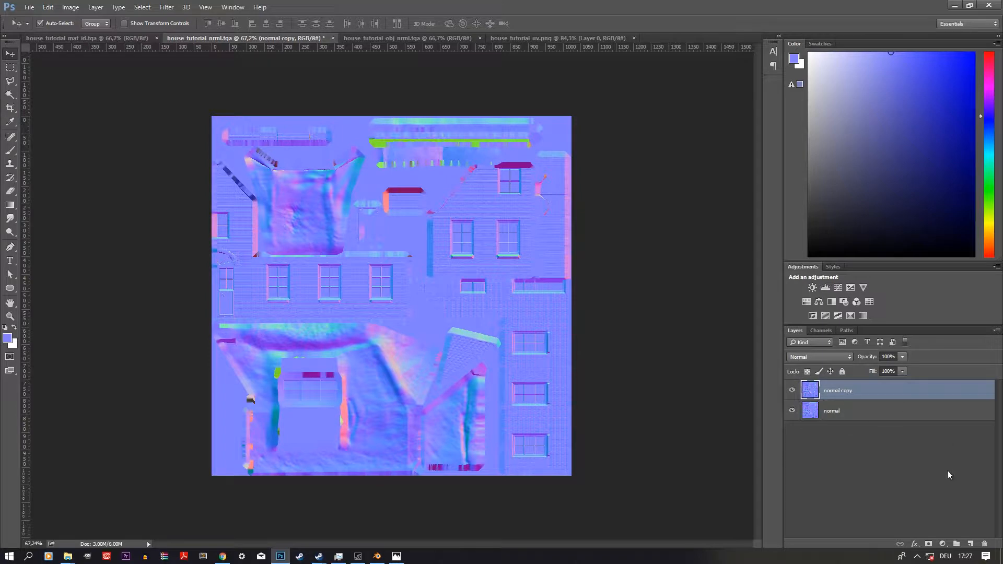
Add a Black & White adjustment layer above the normal copy with Cyans at 100, Blues at 62 and Magentas at 21.
{"action": "left_click", "coordinate": [942, 544]}
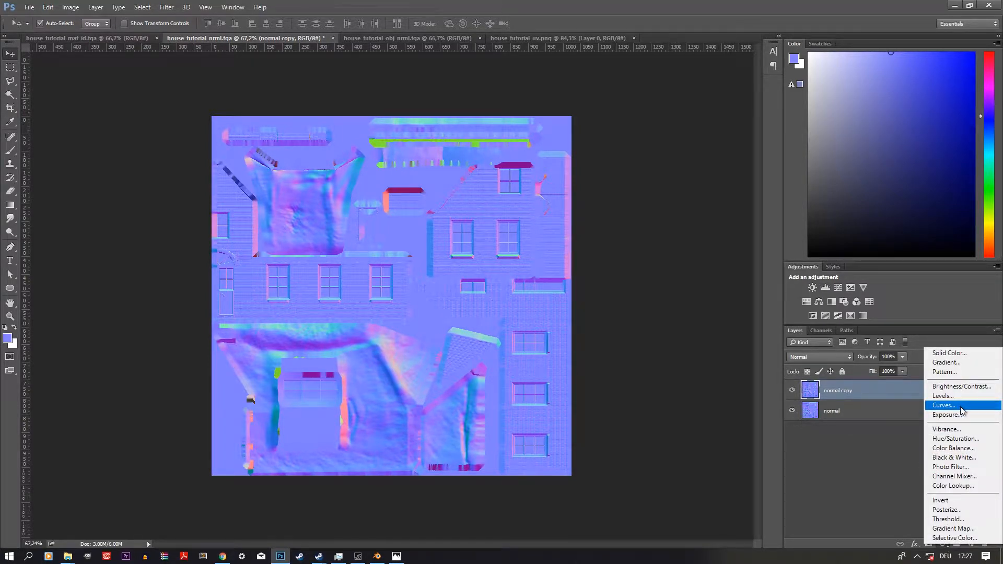
{"action": "left_click", "coordinate": [956, 458]}
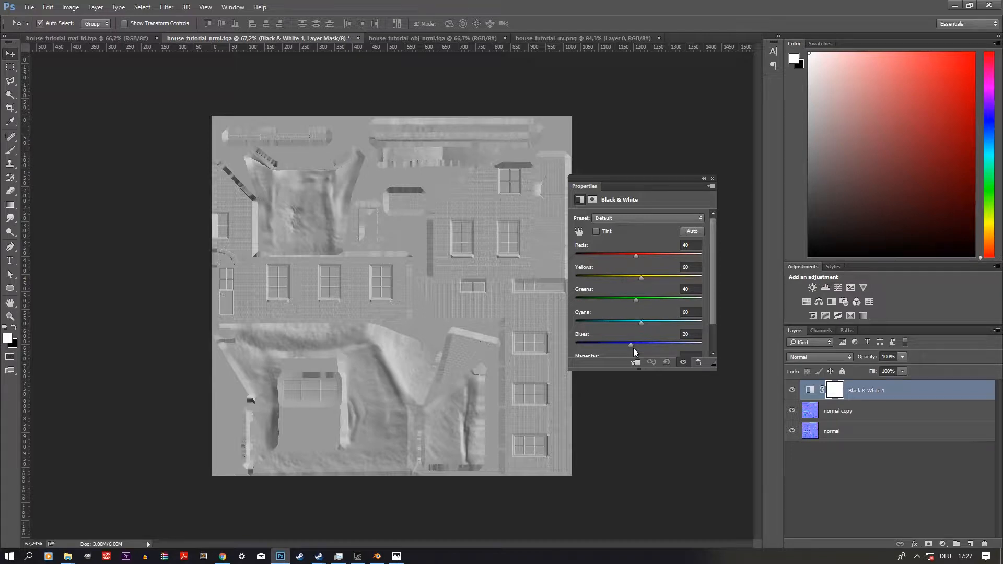
{"action": "scroll", "coordinate": [634, 348], "scroll_direction": "down", "scroll_amount": 2}
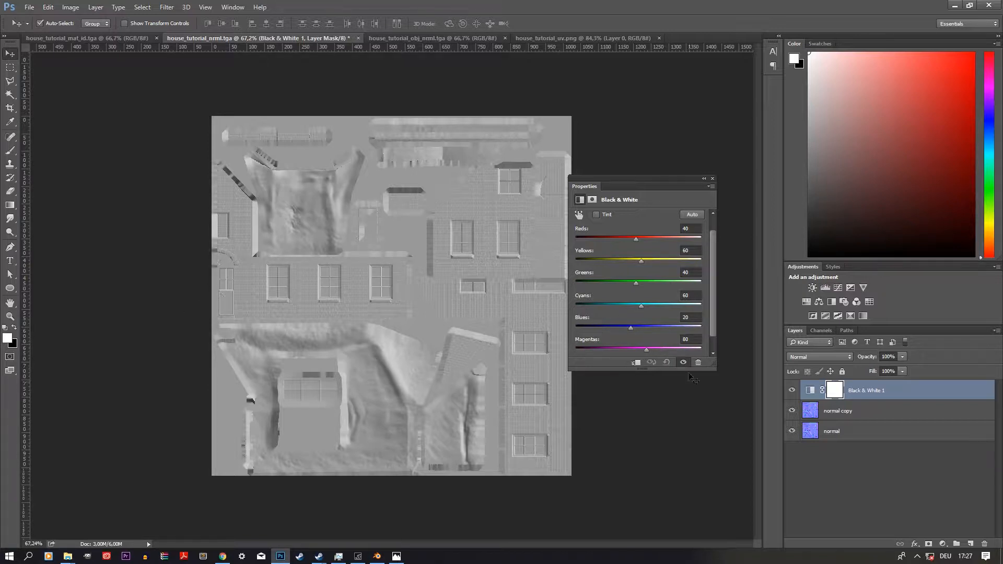
{"action": "mouse_move", "coordinate": [647, 349]}
{"action": "left_mouse_down"}
{"action": "mouse_move", "coordinate": [629, 350]}
{"action": "mouse_move", "coordinate": [643, 349]}
{"action": "mouse_move", "coordinate": [623, 331]}
{"action": "mouse_move", "coordinate": [635, 329]}
{"action": "mouse_move", "coordinate": [629, 309]}
{"action": "mouse_move", "coordinate": [647, 306]}
{"action": "mouse_move", "coordinate": [631, 349]}
{"action": "left_mouse_up"}
{"action": "left_click_drag", "start_coordinate": [642, 304], "coordinate": [631, 309]}
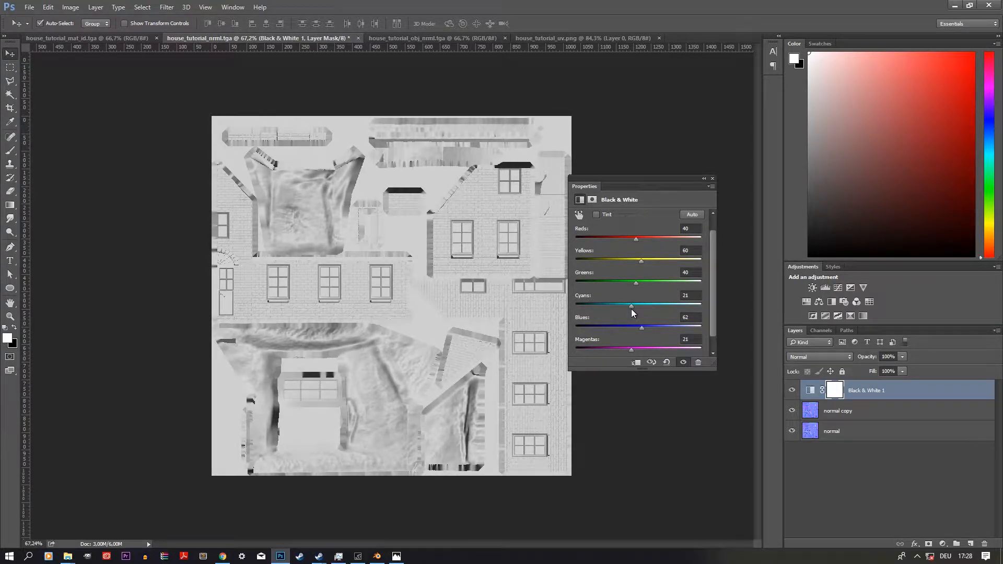
{"action": "scroll", "coordinate": [304, 295], "scroll_direction": "up", "scroll_amount": 5}
{"action": "mouse_move", "coordinate": [633, 306]}
{"action": "left_mouse_down"}
{"action": "mouse_move", "coordinate": [613, 309]}
{"action": "mouse_move", "coordinate": [652, 309]}
{"action": "left_mouse_up"}
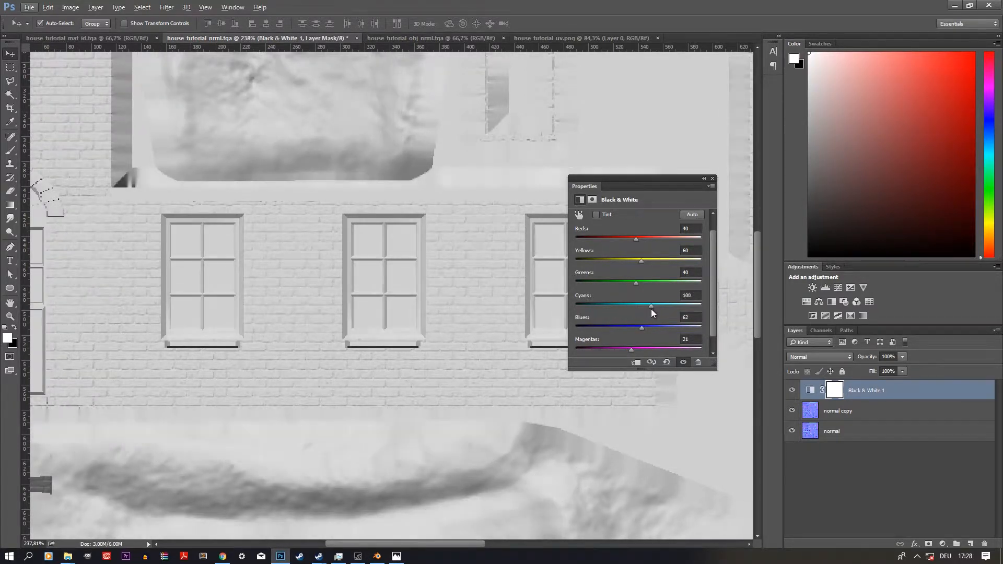
{"action": "scroll", "coordinate": [399, 318], "scroll_direction": "down", "scroll_amount": 8}
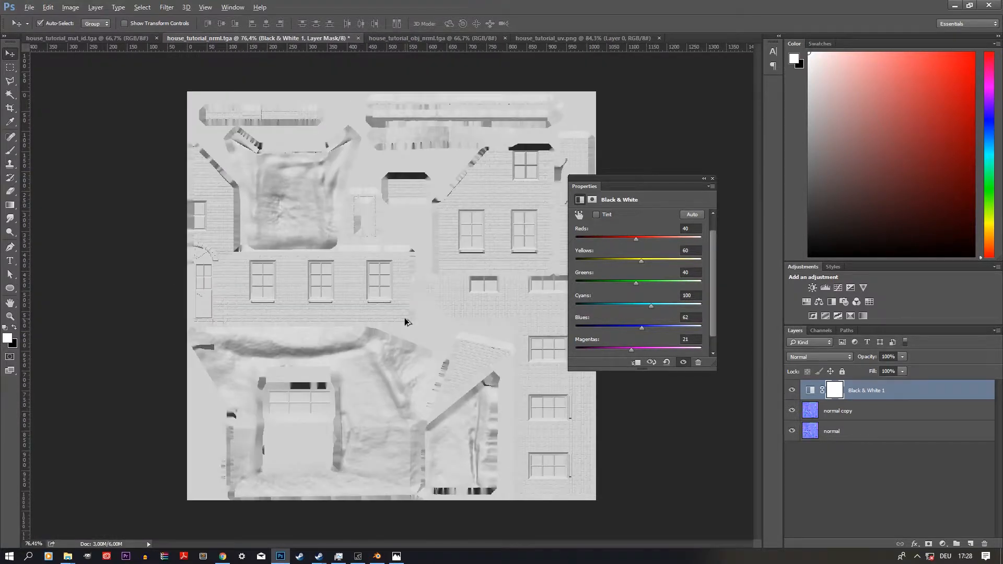
Examine the grayscale conversion of the house map up close, checking the windows, brickwork and roof areas.
{"action": "scroll", "coordinate": [386, 406], "scroll_direction": "up", "scroll_amount": 3}
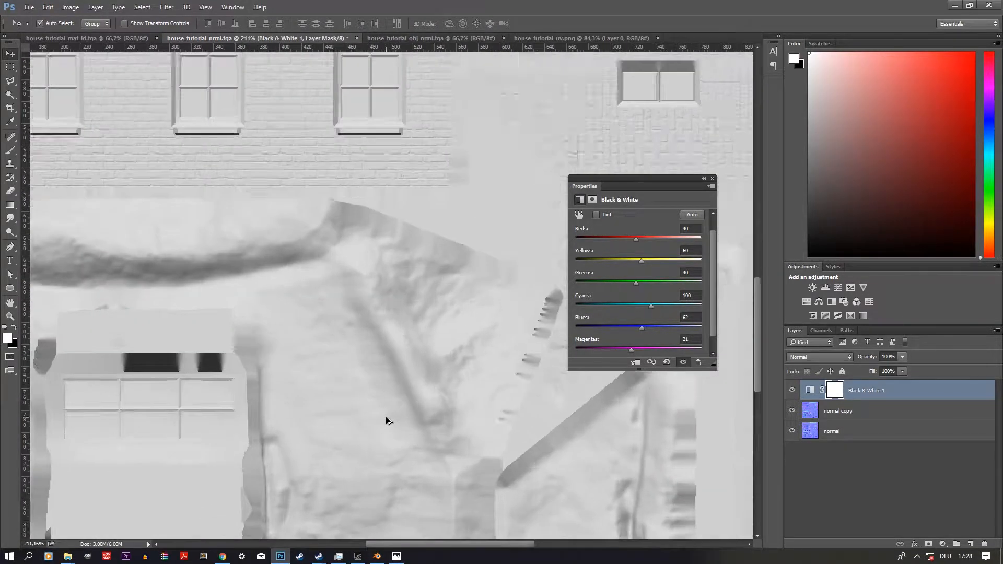
{"action": "scroll", "coordinate": [387, 420], "scroll_direction": "down", "scroll_amount": 3}
{"action": "scroll", "coordinate": [183, 197], "scroll_direction": "up", "scroll_amount": 3}
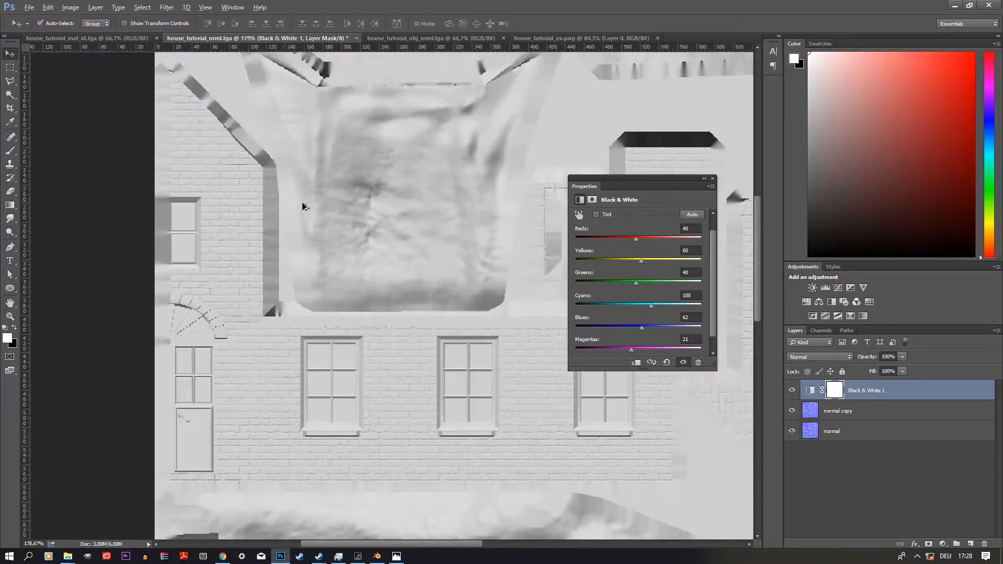
{"action": "scroll", "coordinate": [327, 205], "scroll_direction": "up", "scroll_amount": 2}
{"action": "scroll", "coordinate": [376, 243], "scroll_direction": "down", "scroll_amount": 4}
{"action": "scroll", "coordinate": [403, 271], "scroll_direction": "down", "scroll_amount": 2}
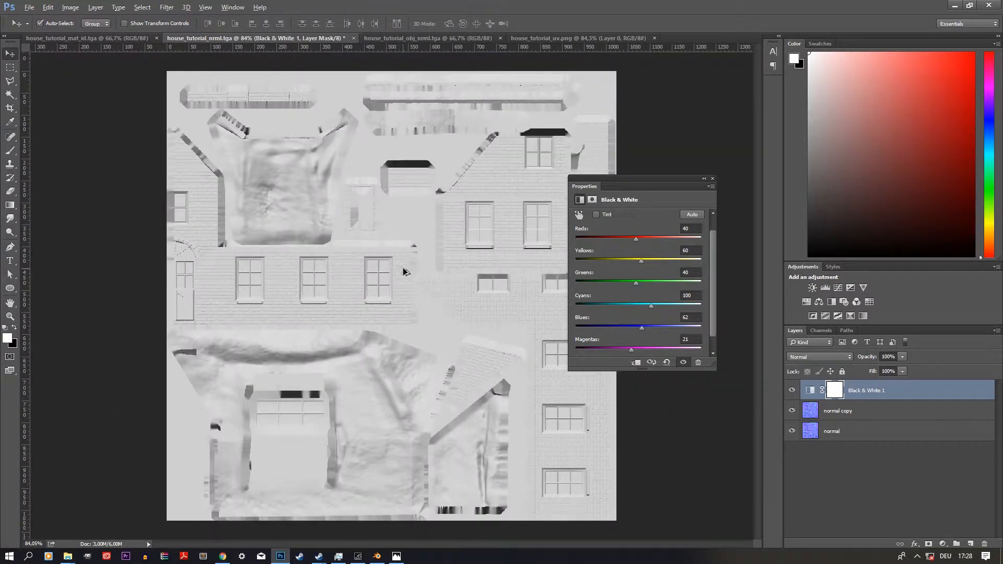
{"action": "scroll", "coordinate": [459, 231], "scroll_direction": "up", "scroll_amount": 4}
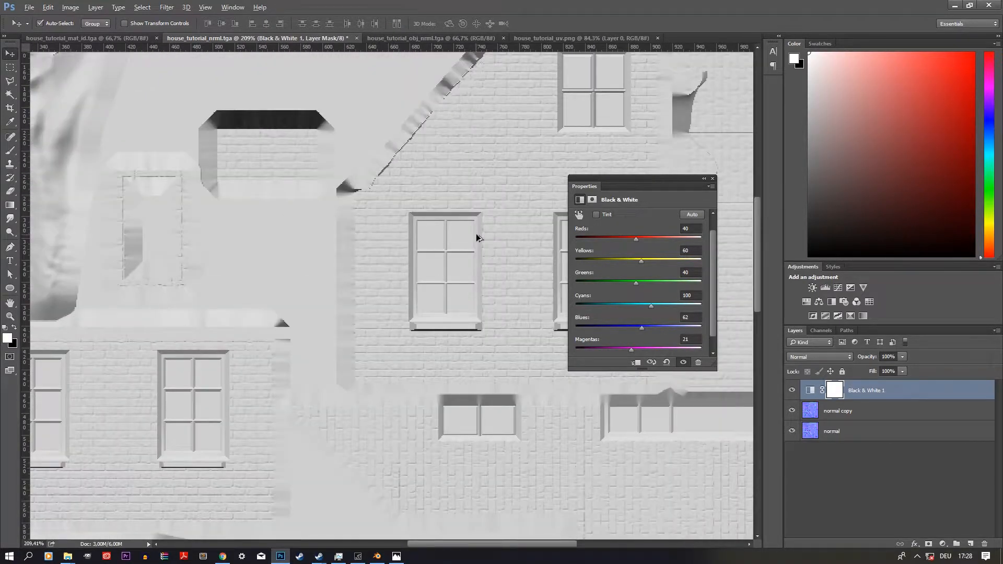
{"action": "scroll", "coordinate": [476, 235], "scroll_direction": "down", "scroll_amount": 4}
{"action": "scroll", "coordinate": [518, 295], "scroll_direction": "up", "scroll_amount": 3}
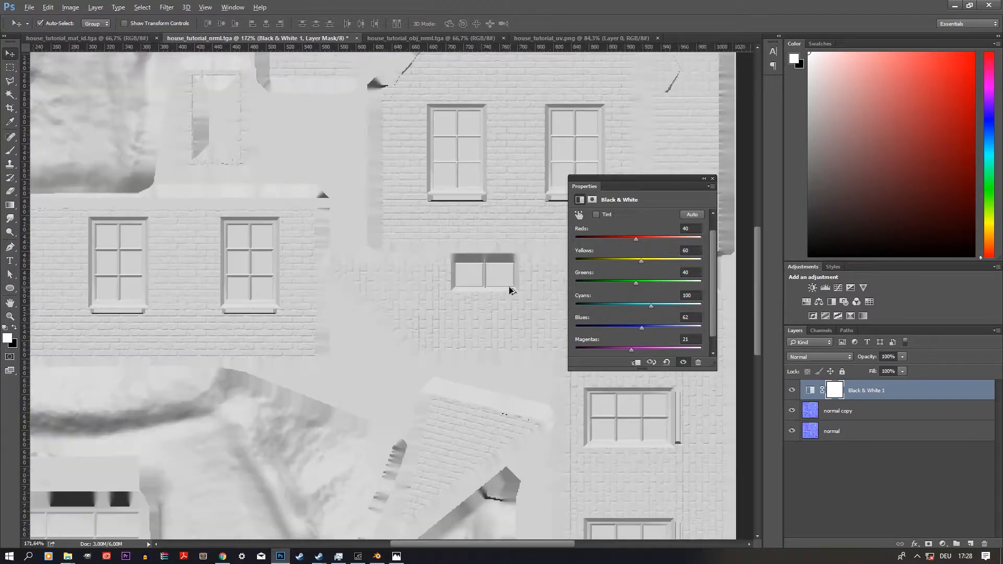
{"action": "scroll", "coordinate": [513, 291], "scroll_direction": "up", "scroll_amount": 2}
{"action": "scroll", "coordinate": [314, 301], "scroll_direction": "down", "scroll_amount": 4}
{"action": "scroll", "coordinate": [282, 306], "scroll_direction": "up", "scroll_amount": 5}
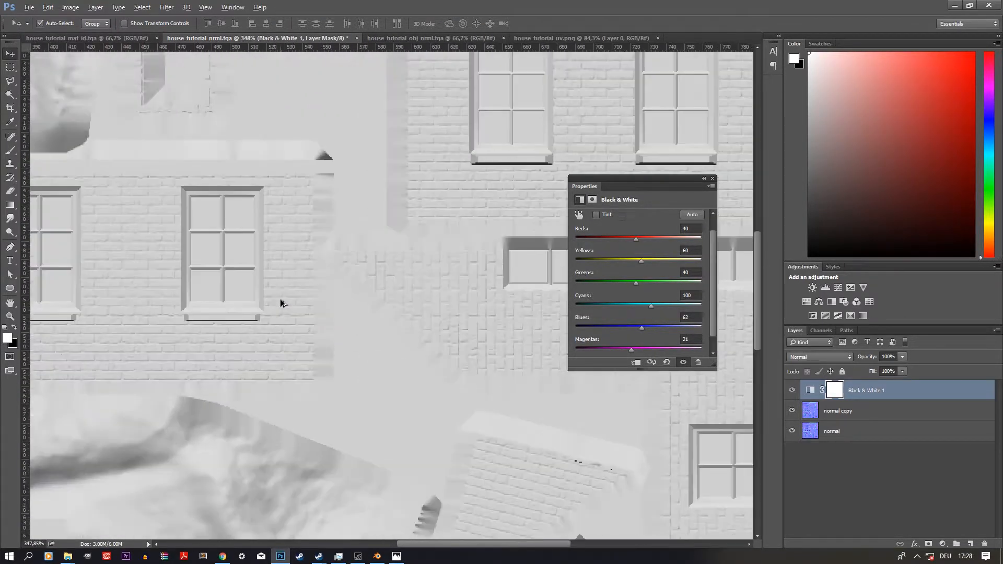
{"action": "scroll", "coordinate": [280, 299], "scroll_direction": "up", "scroll_amount": 2}
{"action": "scroll", "coordinate": [280, 299], "scroll_direction": "down", "scroll_amount": 5}
{"action": "scroll", "coordinate": [146, 305], "scroll_direction": "up", "scroll_amount": 1}
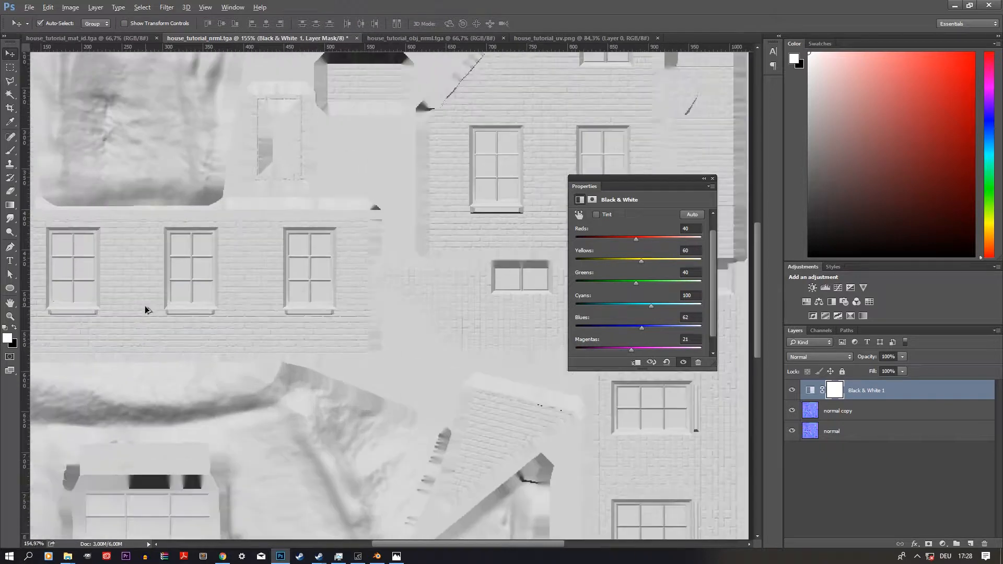
{"action": "scroll", "coordinate": [145, 306], "scroll_direction": "down", "scroll_amount": 5}
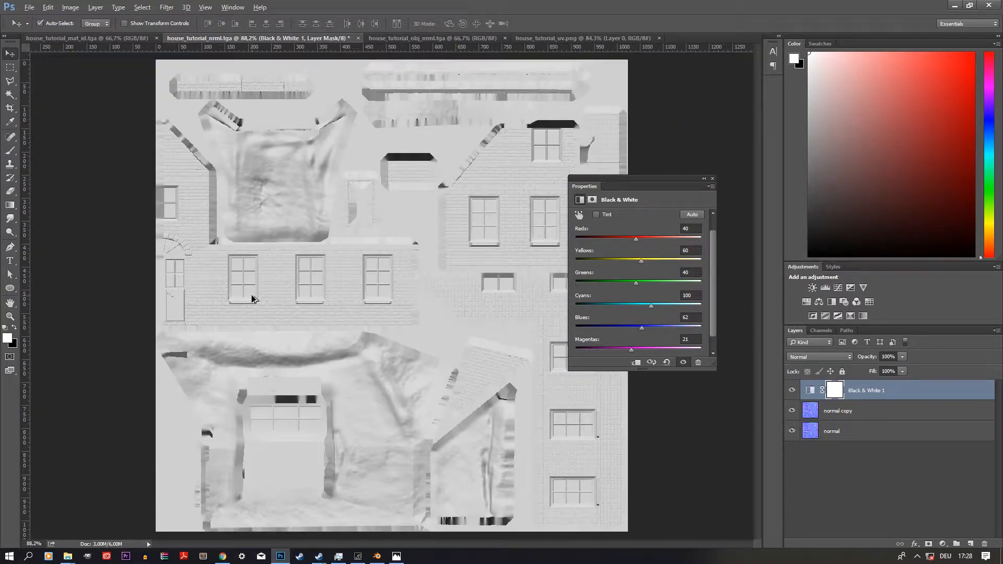
{"action": "scroll", "coordinate": [182, 305], "scroll_direction": "up", "scroll_amount": 8}
{"action": "scroll", "coordinate": [204, 278], "scroll_direction": "down", "scroll_amount": 8}
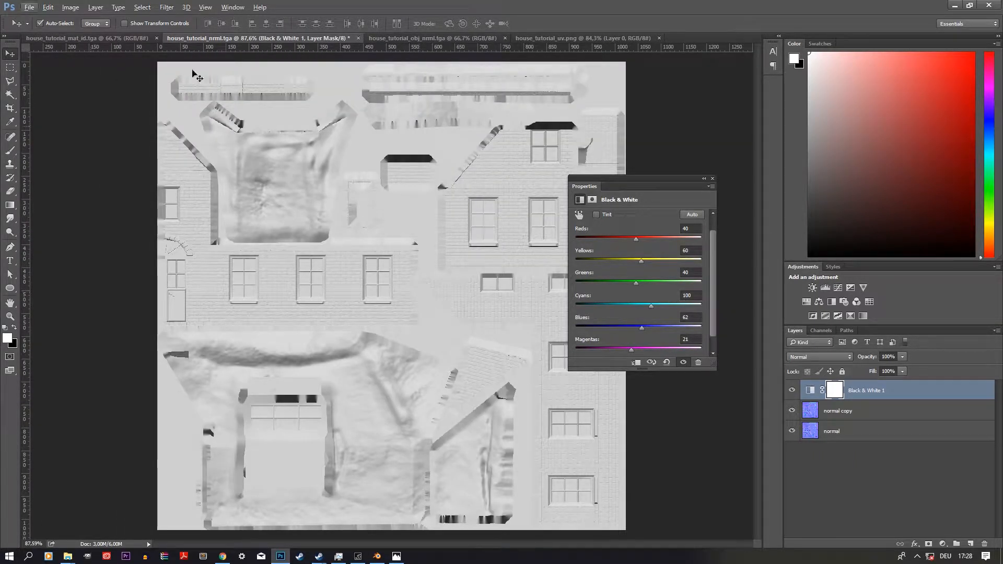
{"action": "scroll", "coordinate": [359, 403], "scroll_direction": "down", "scroll_amount": 1}
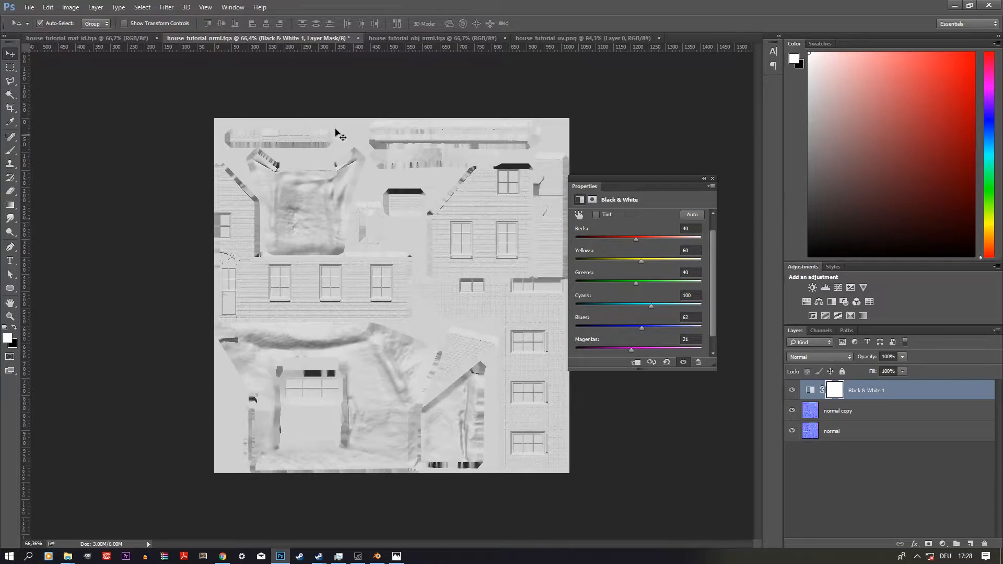
{"action": "scroll", "coordinate": [402, 283], "scroll_direction": "up", "scroll_amount": 2}
{"action": "scroll", "coordinate": [401, 283], "scroll_direction": "up", "scroll_amount": 1}
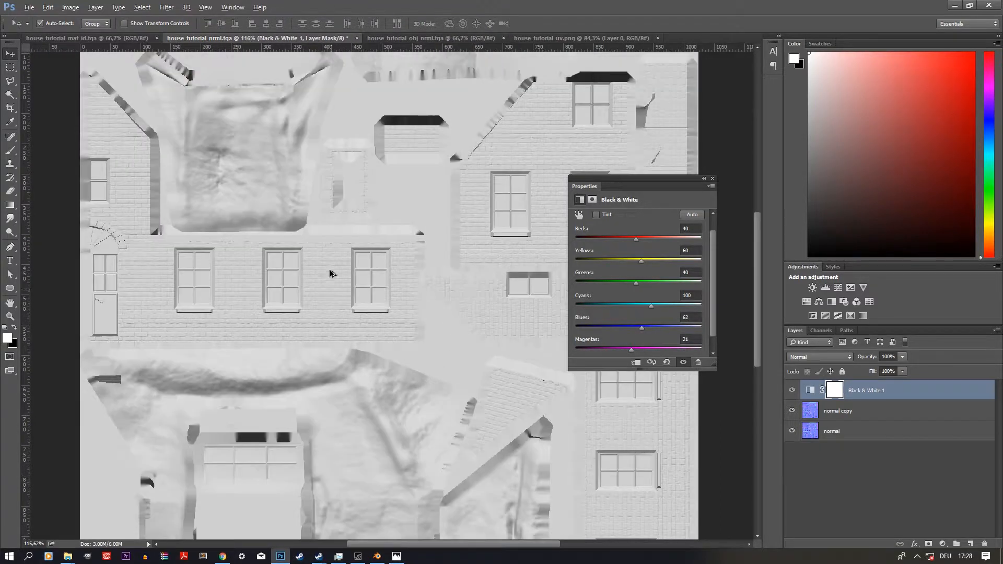
{"action": "scroll", "coordinate": [336, 296], "scroll_direction": "up", "scroll_amount": 2}
Copy the merged grayscale image, paste it as a new layer on top and rename that layer "ao".
{"action": "key", "text": "ctrl+0"}
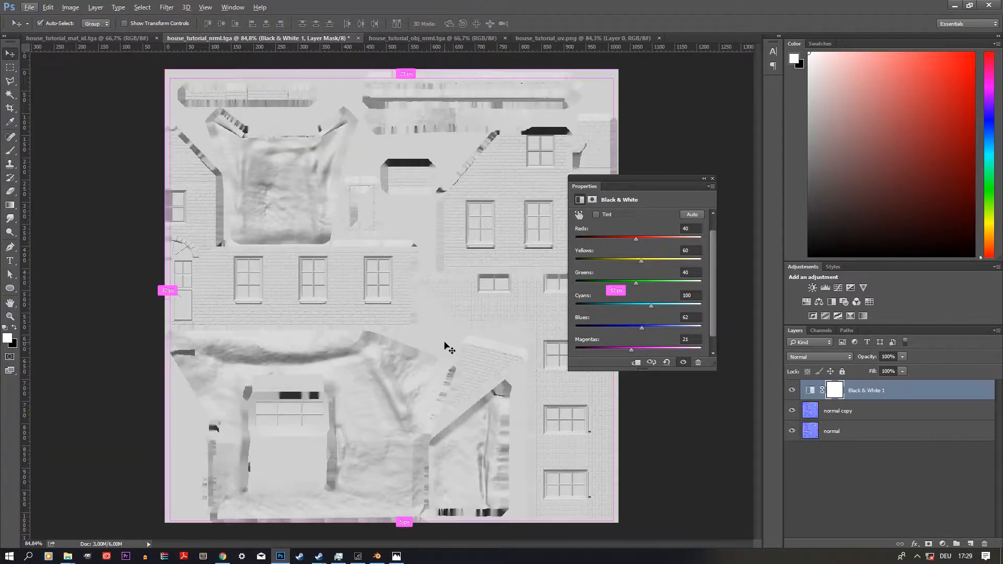
{"action": "key", "text": "ctrl+shift+c"}
{"action": "key", "text": "ctrl+v"}
{"action": "double_click", "coordinate": [832, 392]}
{"action": "type", "text": "ao"}
{"action": "key", "text": "Return"}
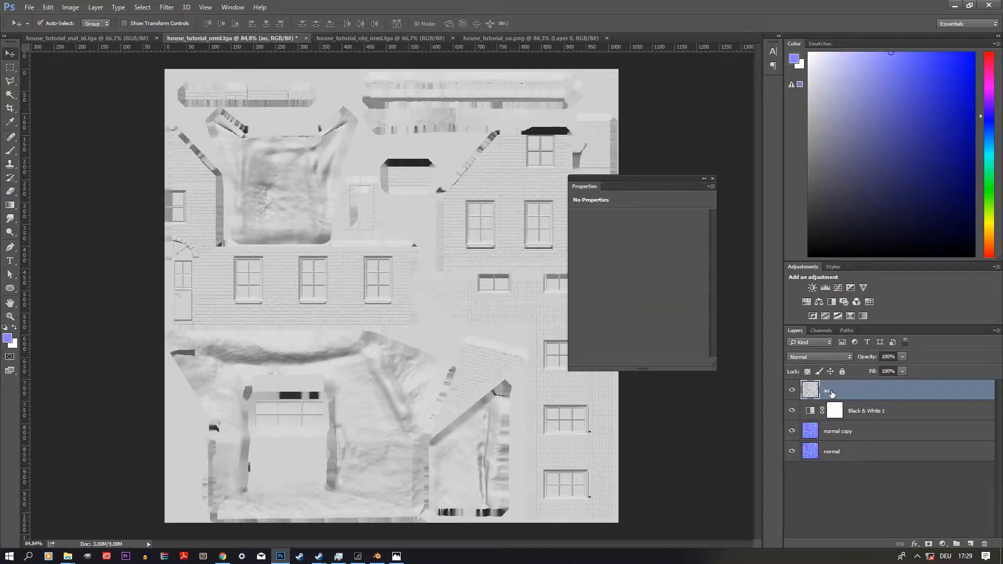
Hide the ao layer, delete the Black & White adjustment layer and make normal copy the active layer.
{"action": "left_click", "coordinate": [868, 415]}
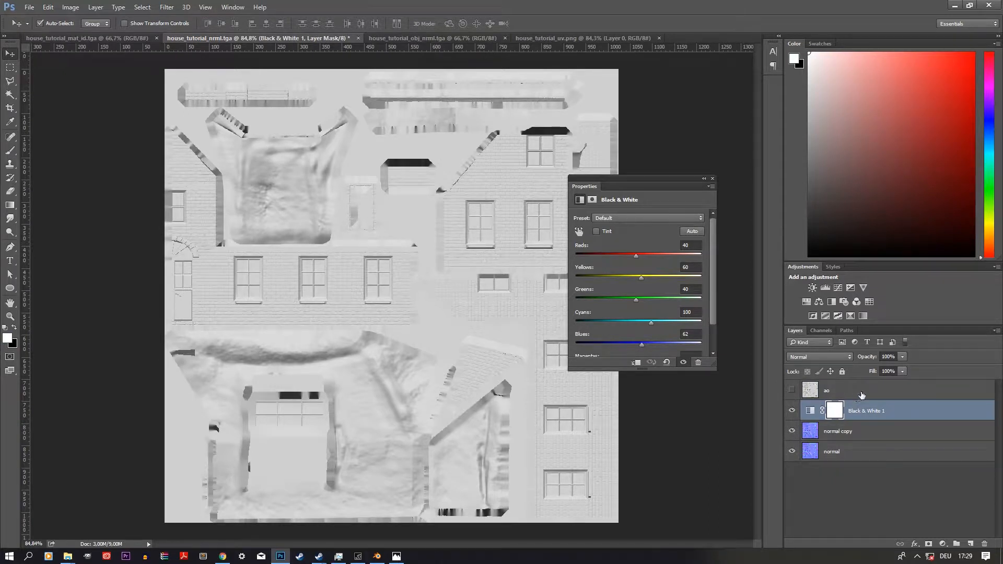
{"action": "key", "text": "Delete"}
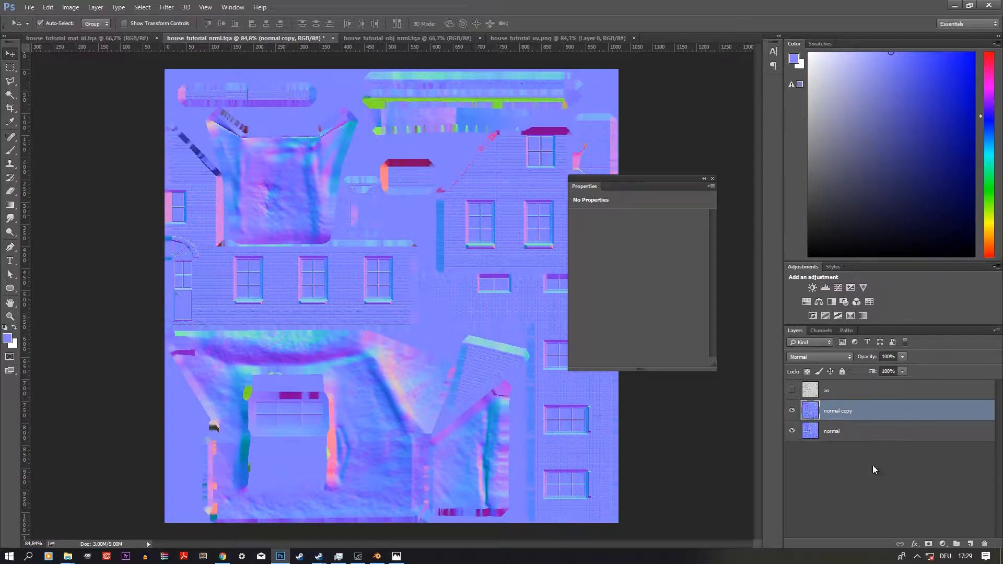
{"action": "left_click", "coordinate": [944, 545]}
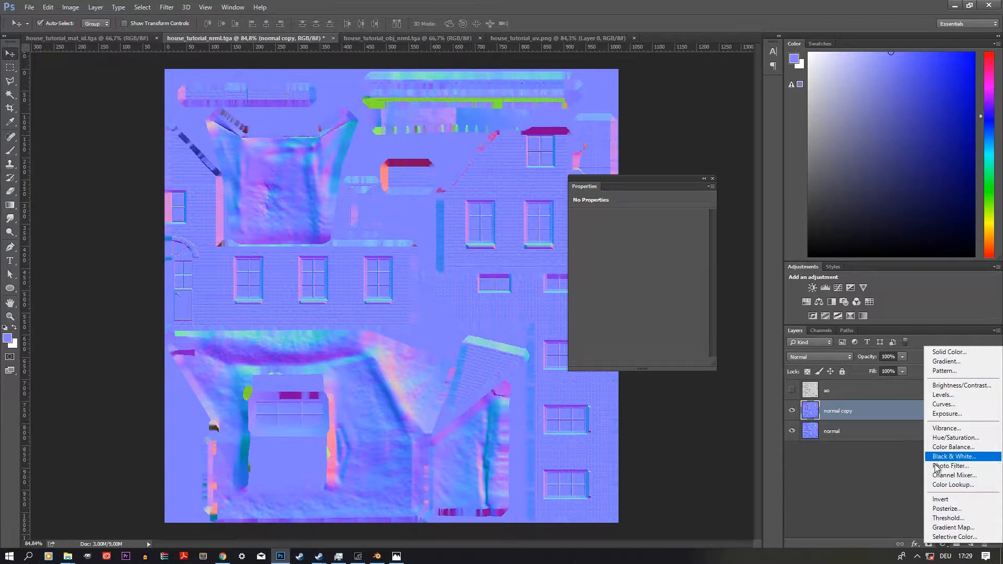
{"action": "left_click", "coordinate": [831, 412]}
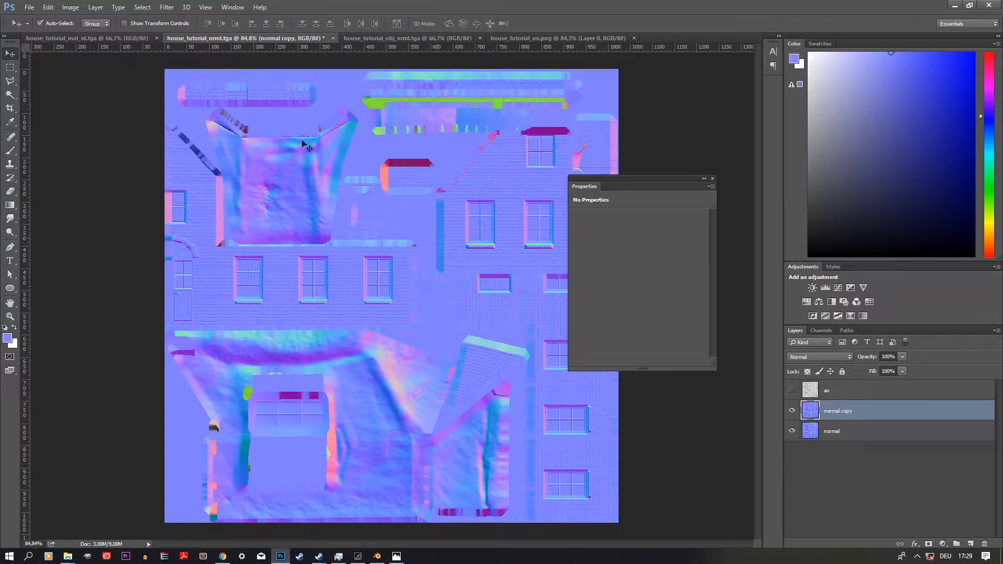
Apply a High Pass filter with a radius of 2 pixels to the normal copy layer.
{"action": "left_click", "coordinate": [166, 7]}
{"action": "mouse_move", "coordinate": [211, 205]}
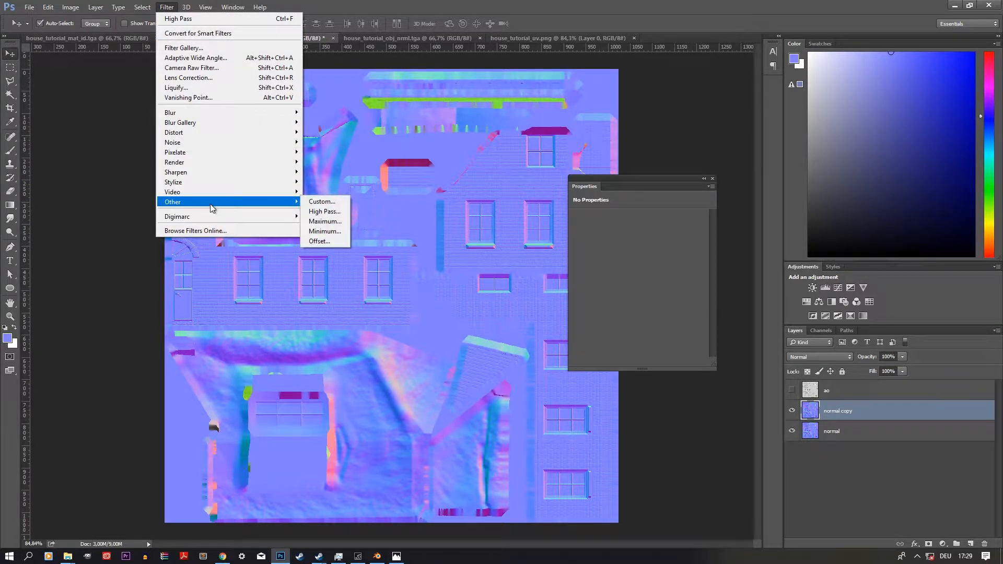
{"action": "left_click", "coordinate": [324, 212]}
{"action": "left_click_drag", "start_coordinate": [216, 284], "coordinate": [417, 203]}
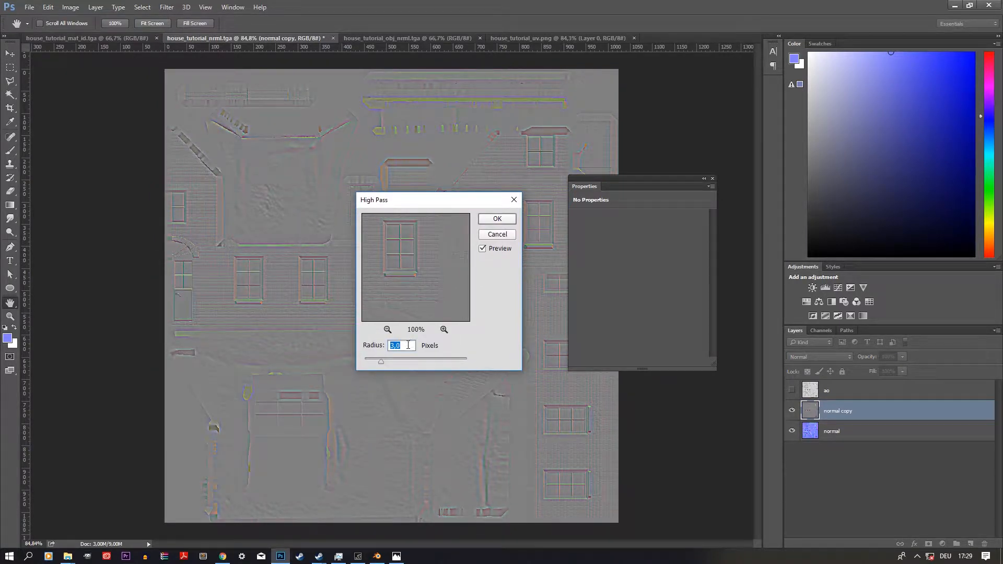
{"action": "mouse_move", "coordinate": [386, 364]}
{"action": "left_mouse_down"}
{"action": "mouse_move", "coordinate": [406, 361]}
{"action": "mouse_move", "coordinate": [391, 361]}
{"action": "left_mouse_up"}
{"action": "left_click", "coordinate": [277, 302]}
{"action": "key", "text": "alt"}
{"action": "left_click", "coordinate": [284, 292], "text": "alt"}
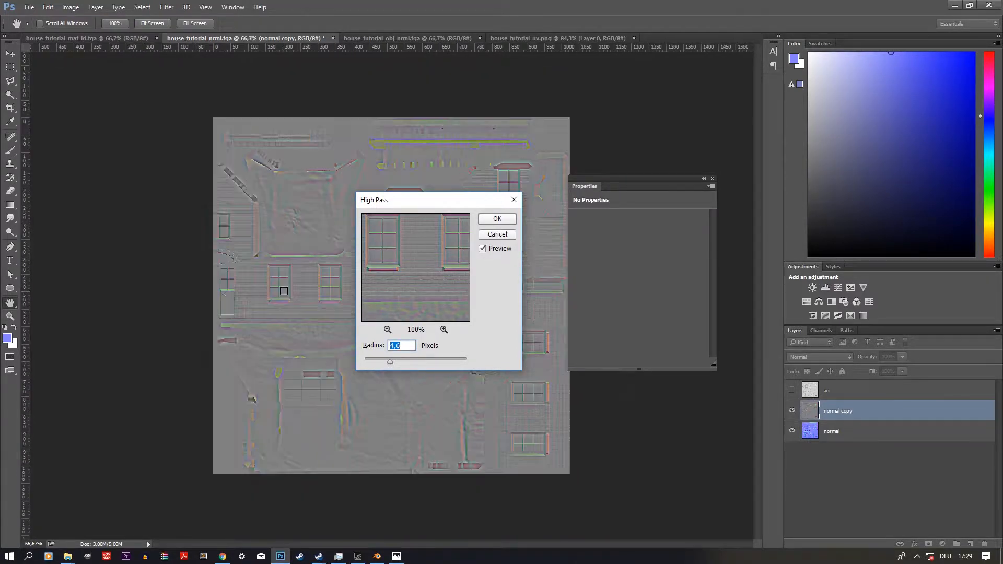
{"action": "left_click", "coordinate": [308, 290], "text": "ctrl"}
{"action": "left_click", "coordinate": [309, 291], "text": "ctrl"}
{"action": "left_click", "coordinate": [310, 290], "text": "ctrl"}
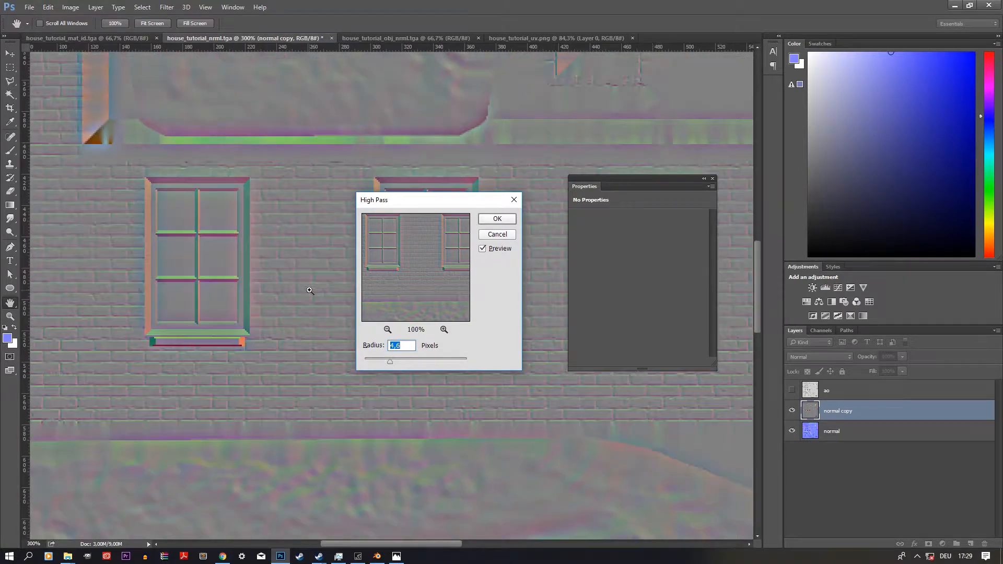
{"action": "mouse_move", "coordinate": [388, 364]}
{"action": "left_mouse_down"}
{"action": "mouse_move", "coordinate": [422, 365]}
{"action": "mouse_move", "coordinate": [374, 362]}
{"action": "left_mouse_up"}
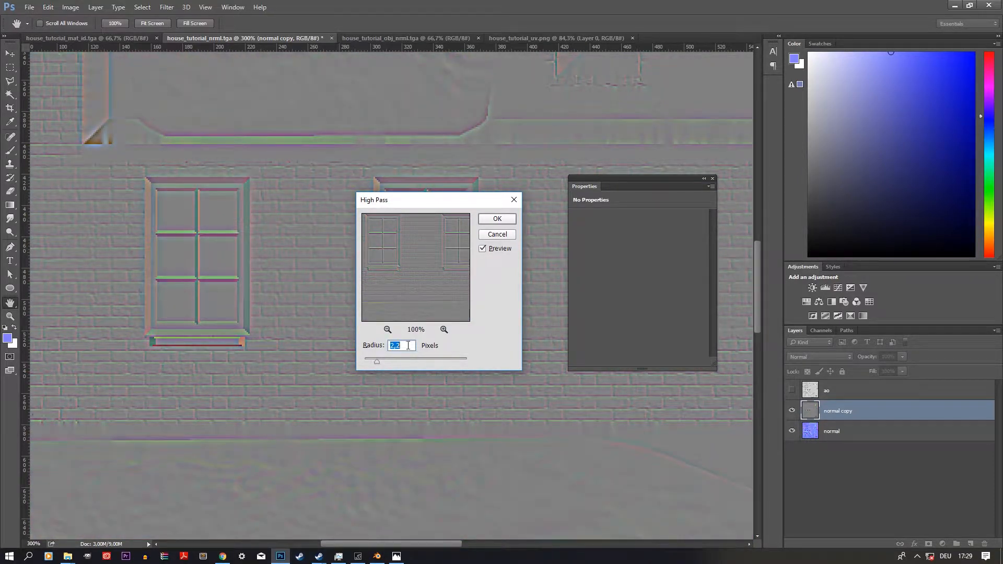
{"action": "type", "text": "2"}
{"action": "left_click", "coordinate": [496, 219]}
{"action": "key", "text": "v"}
Add a Black & White adjustment layer with default settings above the high-passed normal copy layer.
{"action": "scroll", "coordinate": [354, 296], "scroll_direction": "down", "scroll_amount": 5}
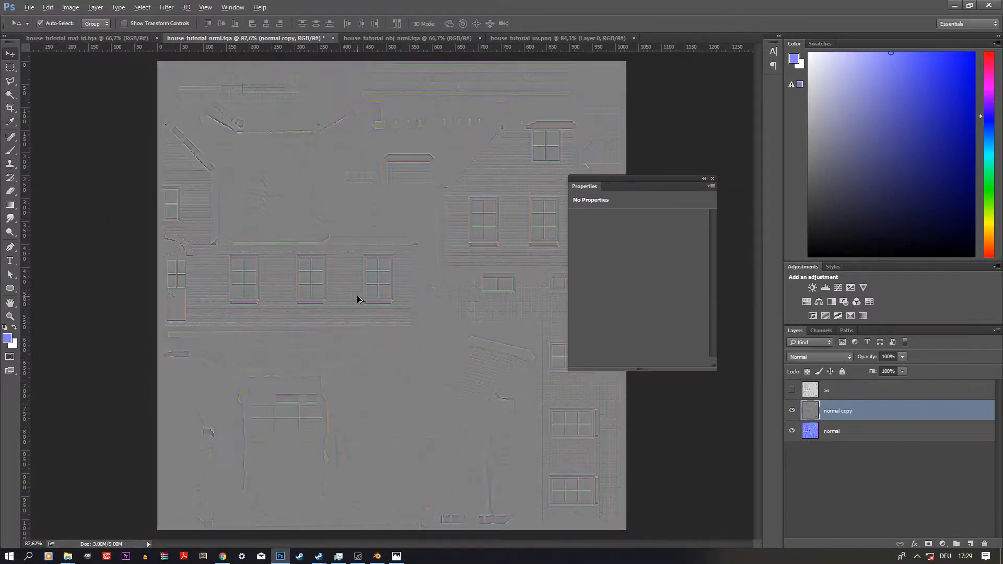
{"action": "scroll", "coordinate": [365, 282], "scroll_direction": "up", "scroll_amount": 4}
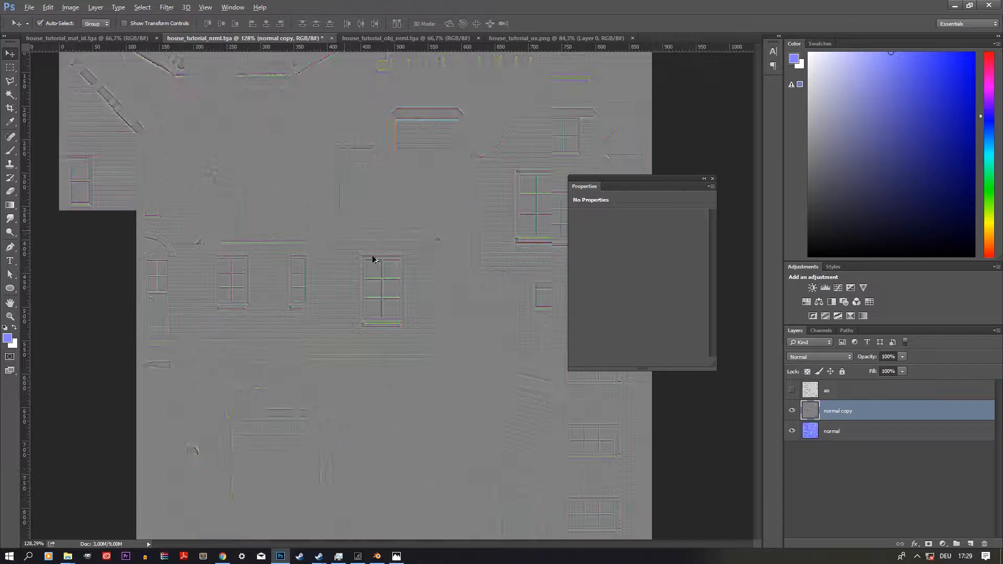
{"action": "left_click", "coordinate": [943, 543]}
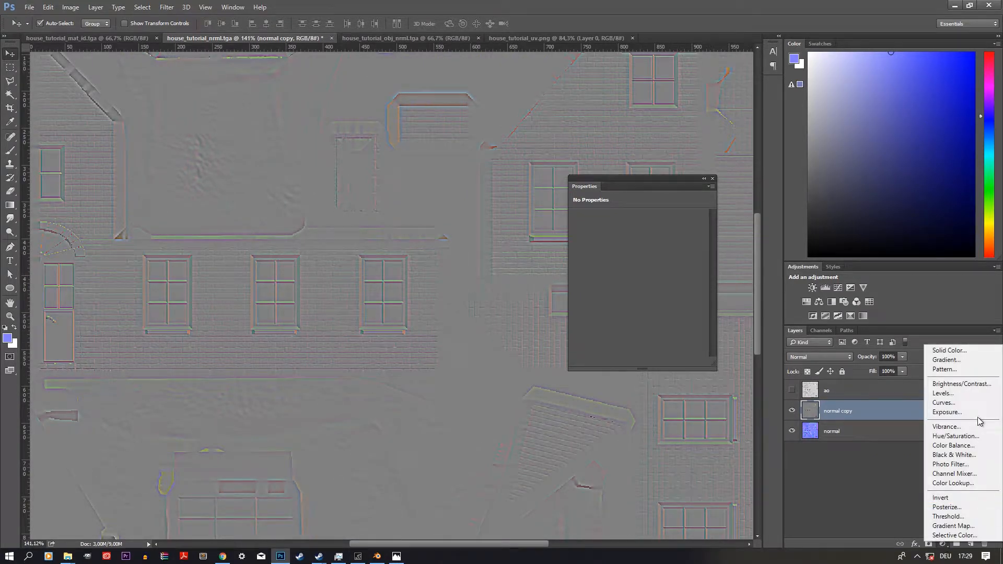
{"action": "left_click", "coordinate": [974, 455]}
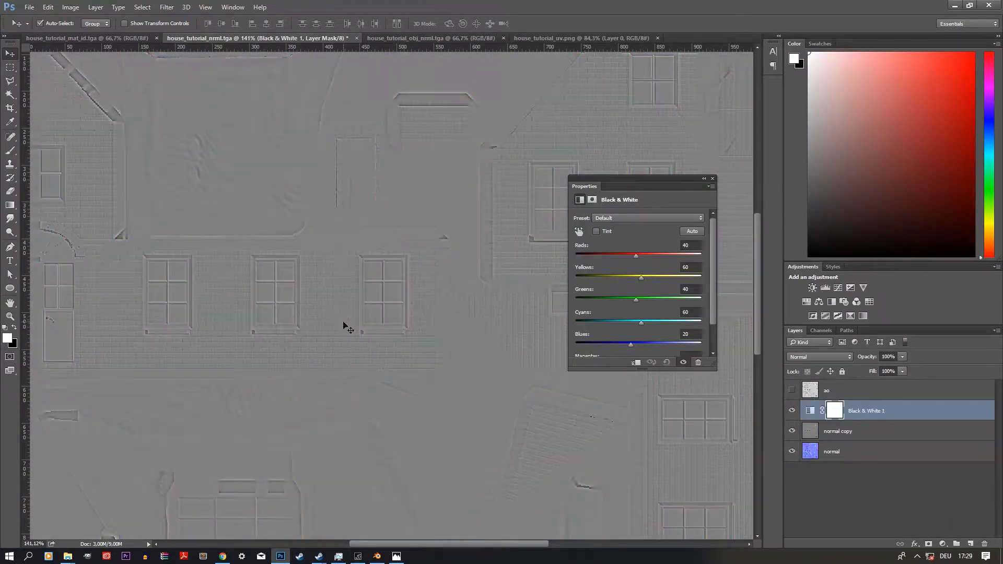
Examine the gray brick and window detail up close across the house facade.
{"action": "scroll", "coordinate": [330, 299], "scroll_direction": "up", "scroll_amount": 2}
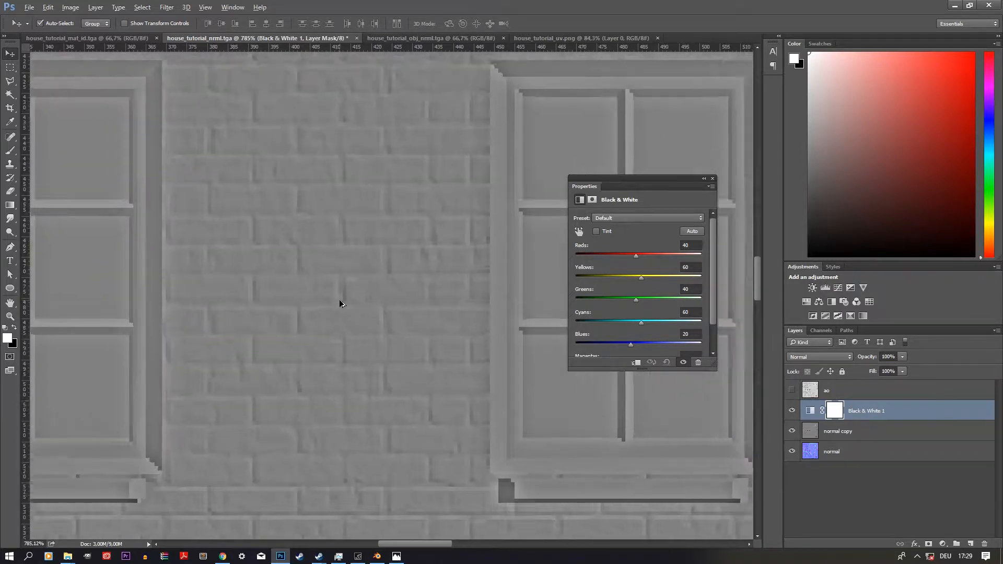
{"action": "scroll", "coordinate": [340, 301], "scroll_direction": "down", "scroll_amount": 4}
{"action": "scroll", "coordinate": [265, 320], "scroll_direction": "up", "scroll_amount": 10}
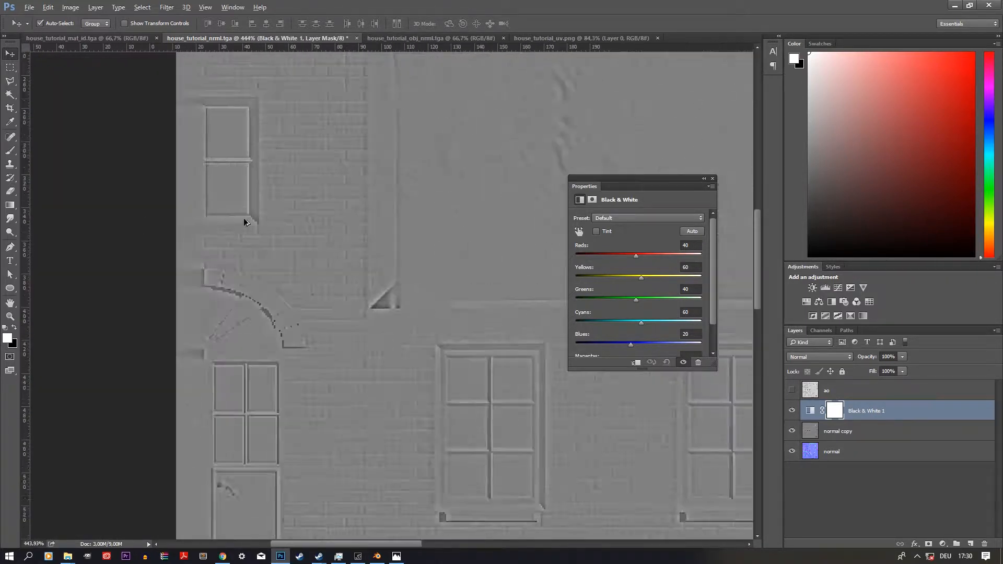
{"action": "scroll", "coordinate": [354, 258], "scroll_direction": "down", "scroll_amount": 8}
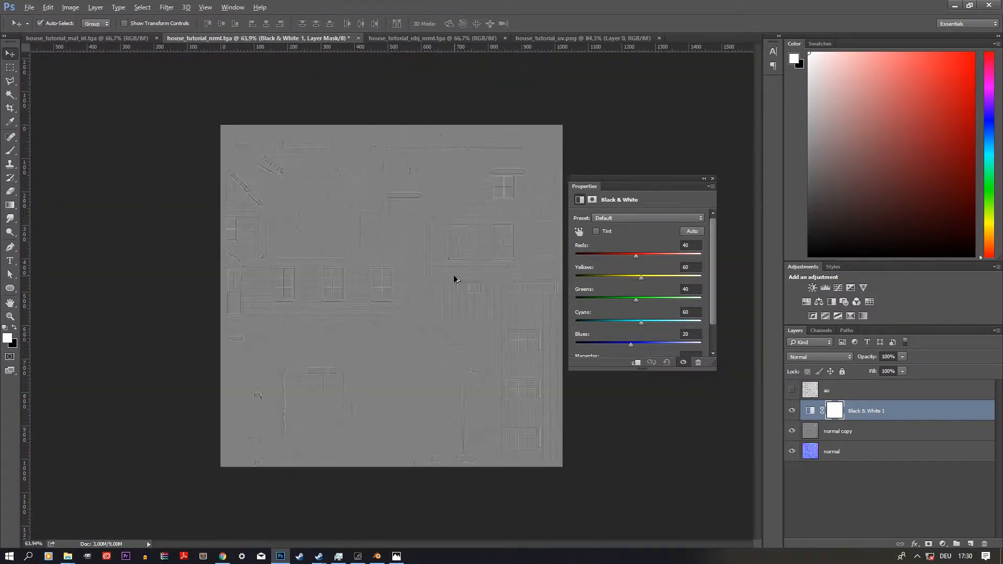
{"action": "scroll", "coordinate": [456, 282], "scroll_direction": "up", "scroll_amount": 4}
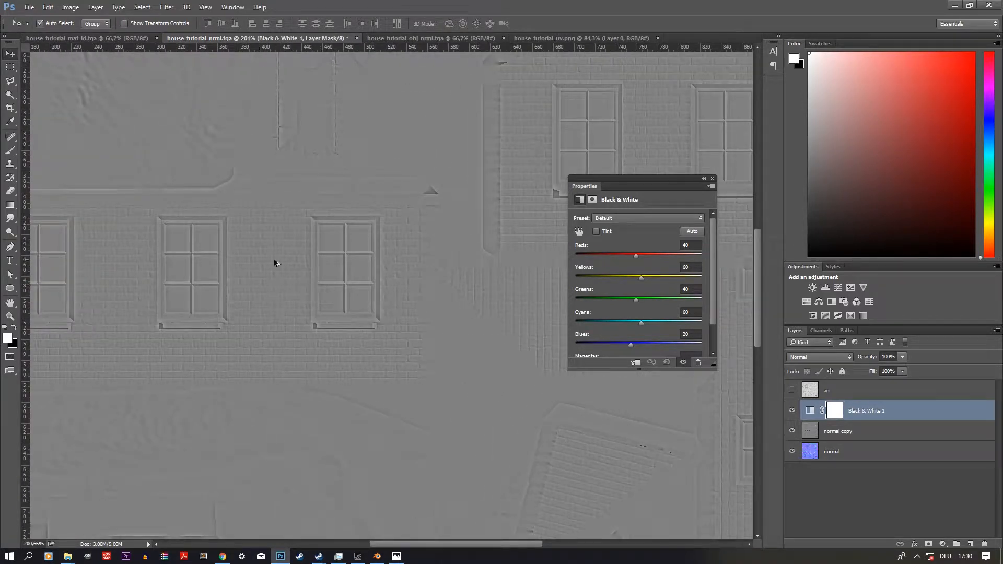
{"action": "scroll", "coordinate": [120, 226], "scroll_direction": "up", "scroll_amount": 3}
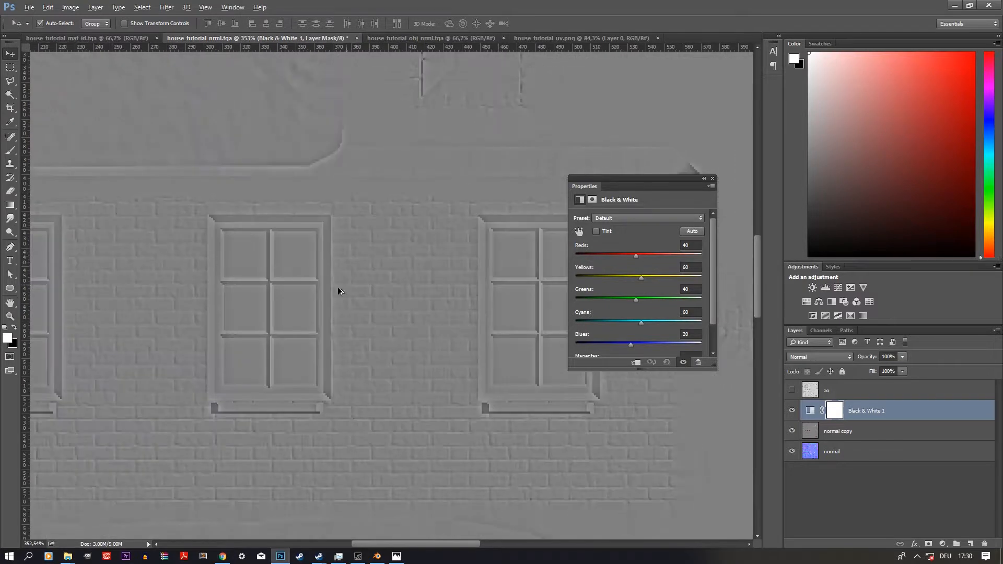
{"action": "scroll", "coordinate": [392, 295], "scroll_direction": "up", "scroll_amount": 3}
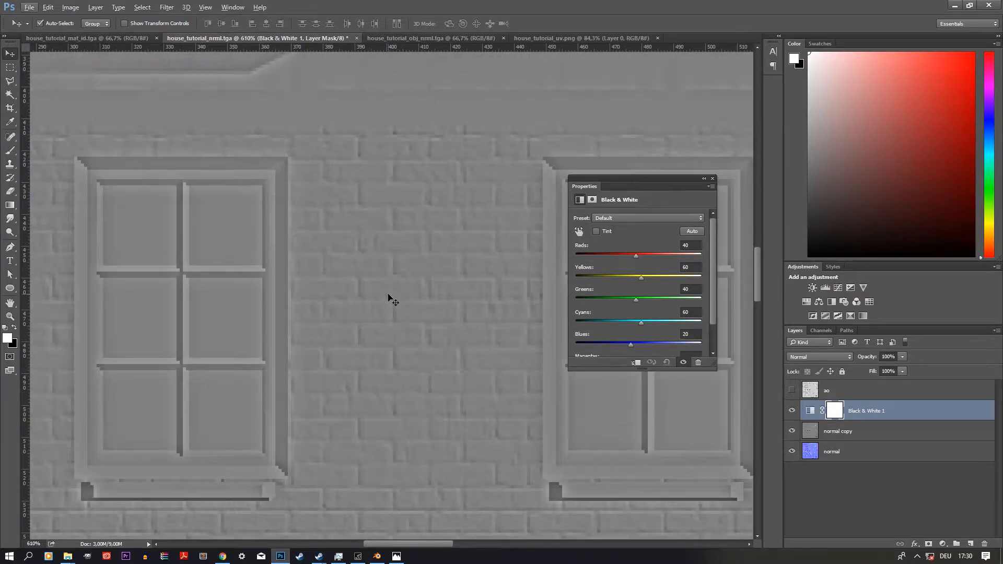
{"action": "scroll", "coordinate": [391, 300], "scroll_direction": "up", "scroll_amount": 1}
{"action": "scroll", "coordinate": [391, 307], "scroll_direction": "down", "scroll_amount": 2}
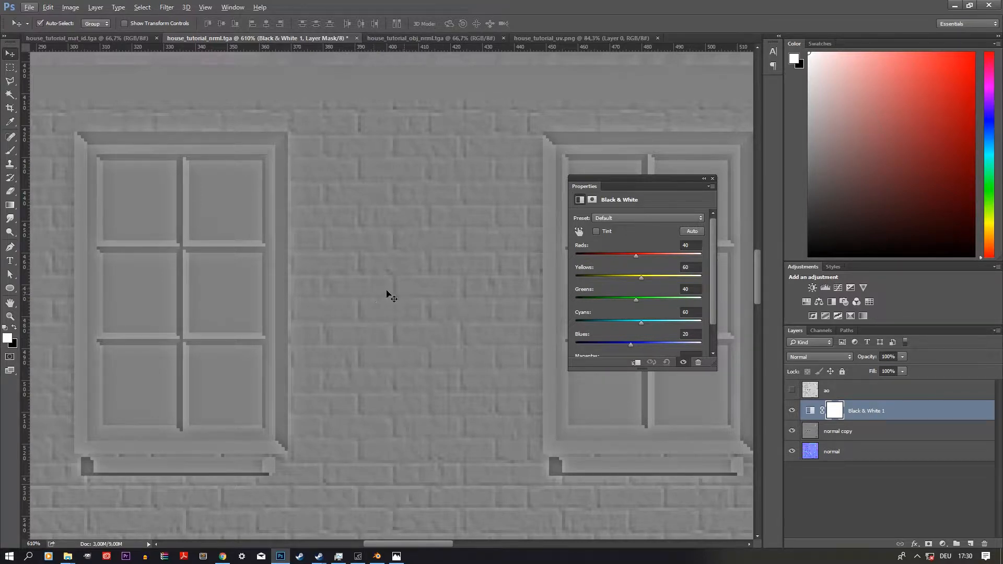
Darken the brick joints and window edges by setting the Black & White layer's Yellows to 7, Cyans -16, Blues -37 and Magentas -18.
{"action": "mouse_move", "coordinate": [643, 278]}
{"action": "left_mouse_down"}
{"action": "mouse_move", "coordinate": [657, 275]}
{"action": "mouse_move", "coordinate": [599, 281]}
{"action": "mouse_move", "coordinate": [628, 278]}
{"action": "left_mouse_up"}
{"action": "left_click_drag", "start_coordinate": [644, 324], "coordinate": [622, 356]}
{"action": "scroll", "coordinate": [627, 344], "scroll_direction": "down", "scroll_amount": 1}
{"action": "scroll", "coordinate": [661, 336], "scroll_direction": "down", "scroll_amount": 1}
{"action": "scroll", "coordinate": [347, 334], "scroll_direction": "down", "scroll_amount": 8}
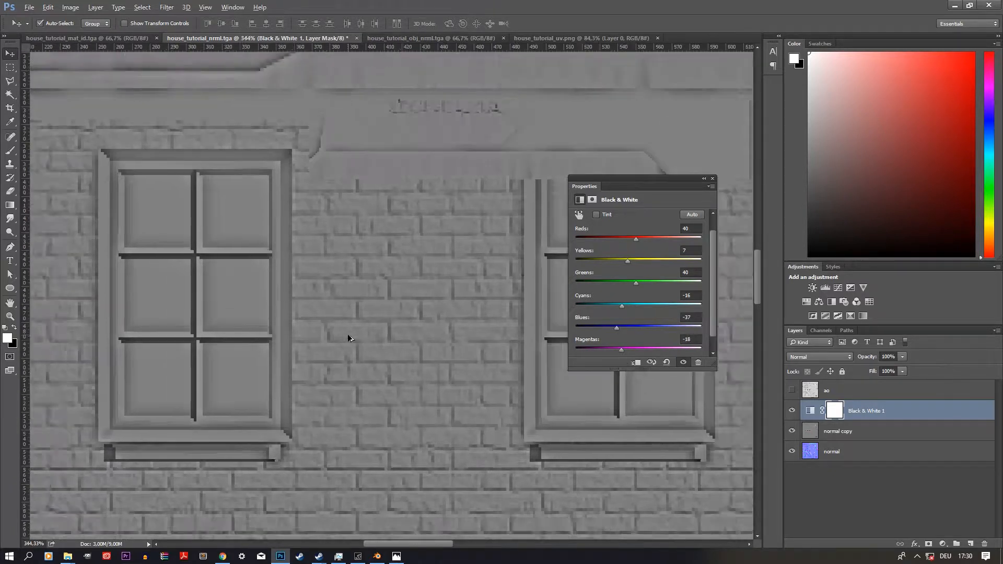
{"action": "scroll", "coordinate": [301, 368], "scroll_direction": "down", "scroll_amount": 1}
{"action": "scroll", "coordinate": [275, 371], "scroll_direction": "up", "scroll_amount": 1}
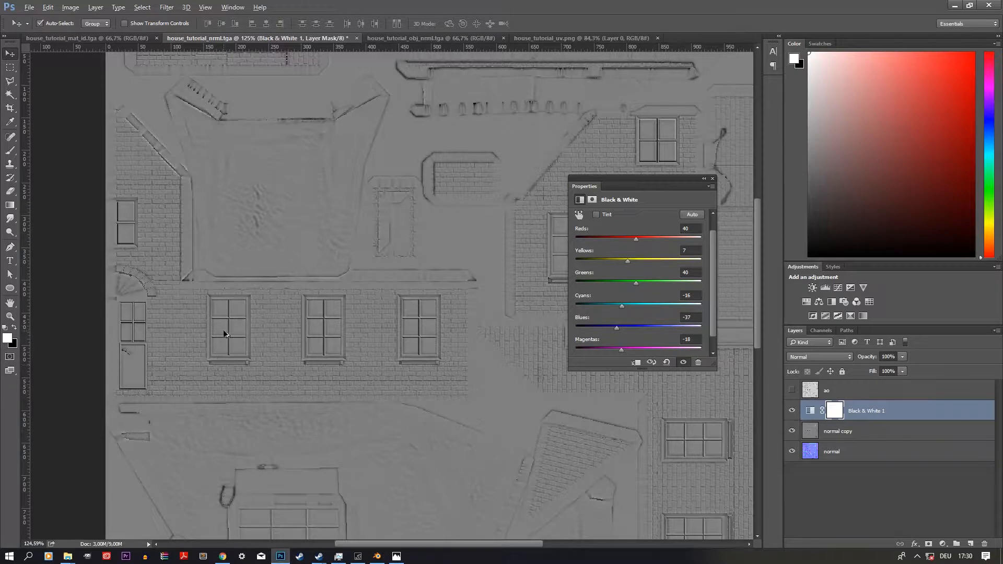
Set the Black & White adjustment's Greens to 95 and Cyans to -49.
{"action": "scroll", "coordinate": [366, 339], "scroll_direction": "down", "scroll_amount": 2}
{"action": "left_click_drag", "start_coordinate": [615, 308], "coordinate": [607, 309]}
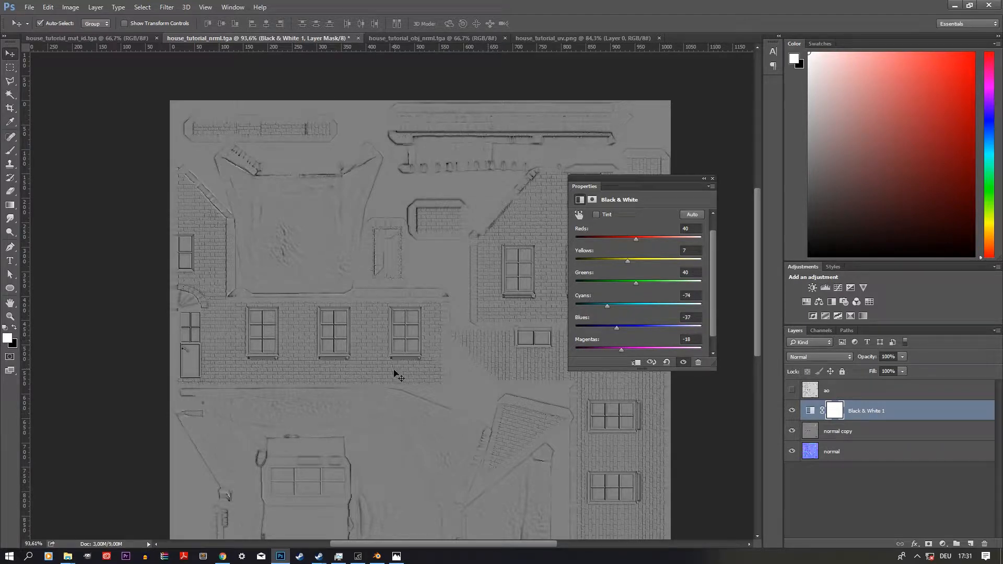
{"action": "scroll", "coordinate": [643, 433], "scroll_direction": "down", "scroll_amount": 5}
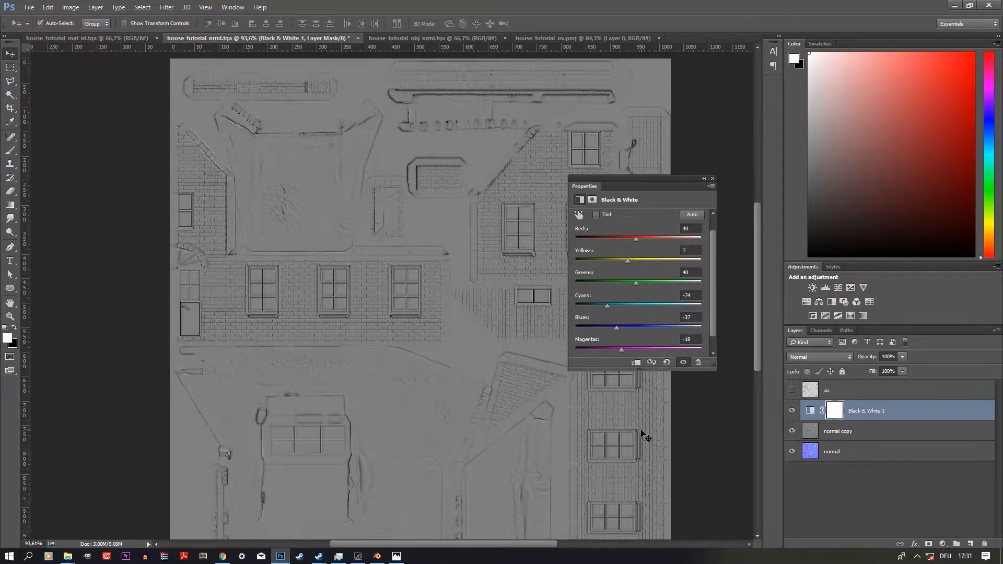
{"action": "scroll", "coordinate": [669, 420], "scroll_direction": "up", "scroll_amount": 5}
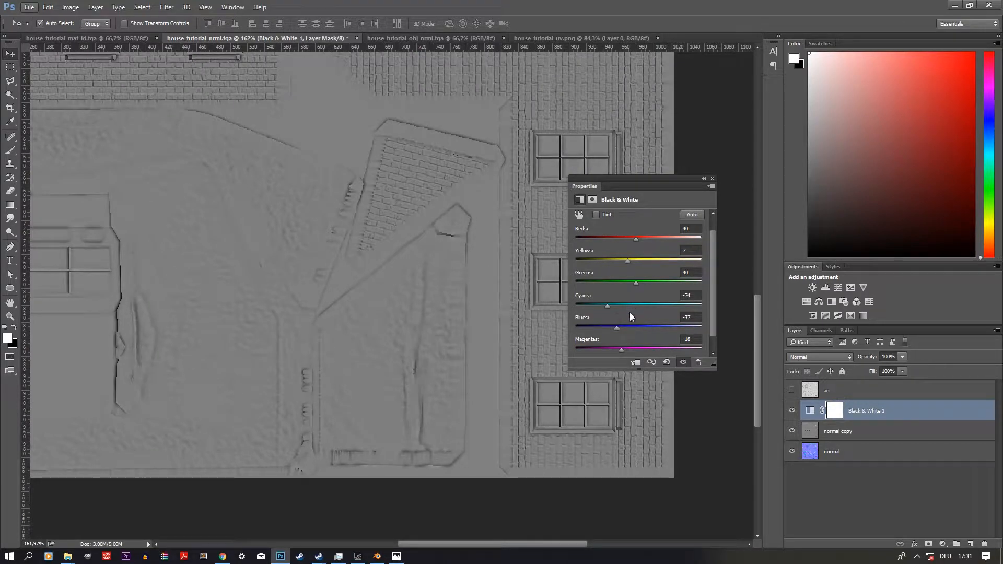
{"action": "scroll", "coordinate": [629, 313], "scroll_direction": "down", "scroll_amount": 1}
{"action": "mouse_move", "coordinate": [608, 297]}
{"action": "left_mouse_down"}
{"action": "mouse_move", "coordinate": [648, 296]}
{"action": "mouse_move", "coordinate": [611, 301]}
{"action": "mouse_move", "coordinate": [663, 269]}
{"action": "mouse_move", "coordinate": [648, 275]}
{"action": "left_mouse_up"}
{"action": "scroll", "coordinate": [452, 305], "scroll_direction": "down", "scroll_amount": 3}
{"action": "scroll", "coordinate": [452, 305], "scroll_direction": "down", "scroll_amount": 2}
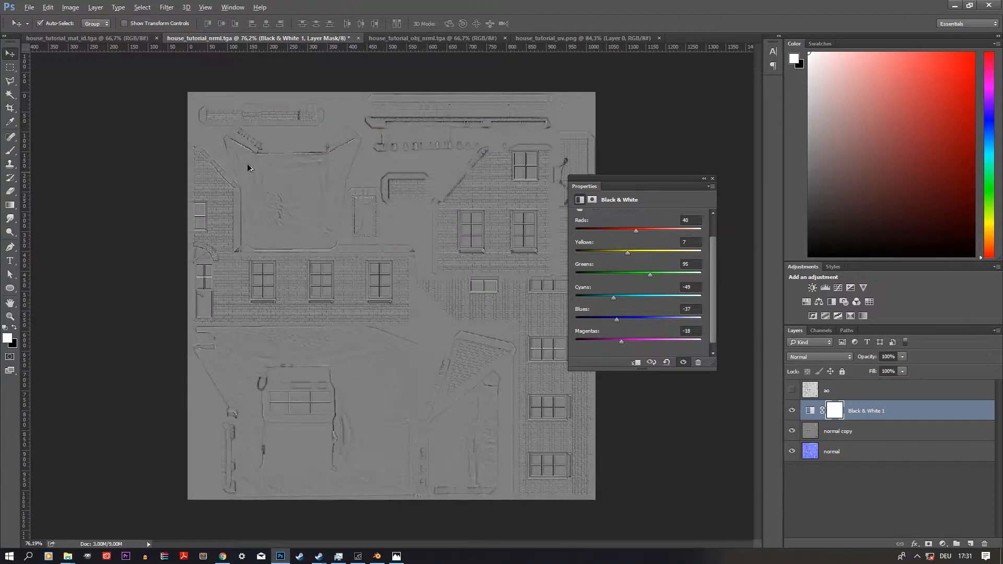
Set the Black & White adjustment's Reds to 102 and Yellows to 116.
{"action": "scroll", "coordinate": [286, 311], "scroll_direction": "up", "scroll_amount": 6}
{"action": "key", "text": "alt"}
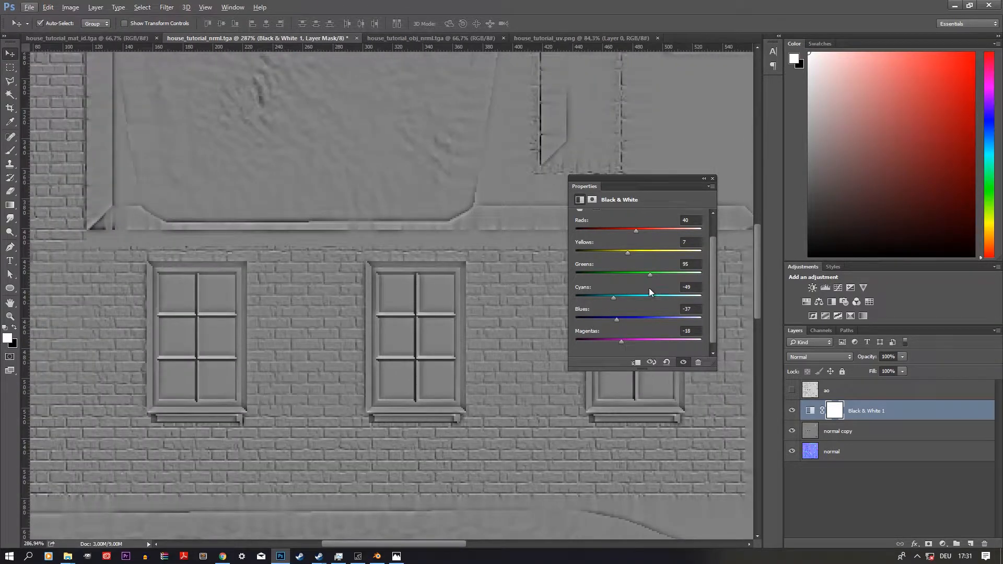
{"action": "left_click_drag", "start_coordinate": [637, 231], "coordinate": [655, 252]}
Check the brick and window edges up close, then set the Black & White adjustment's Blues to -60 and Magentas to -64.
{"action": "scroll", "coordinate": [448, 284], "scroll_direction": "down", "scroll_amount": 8}
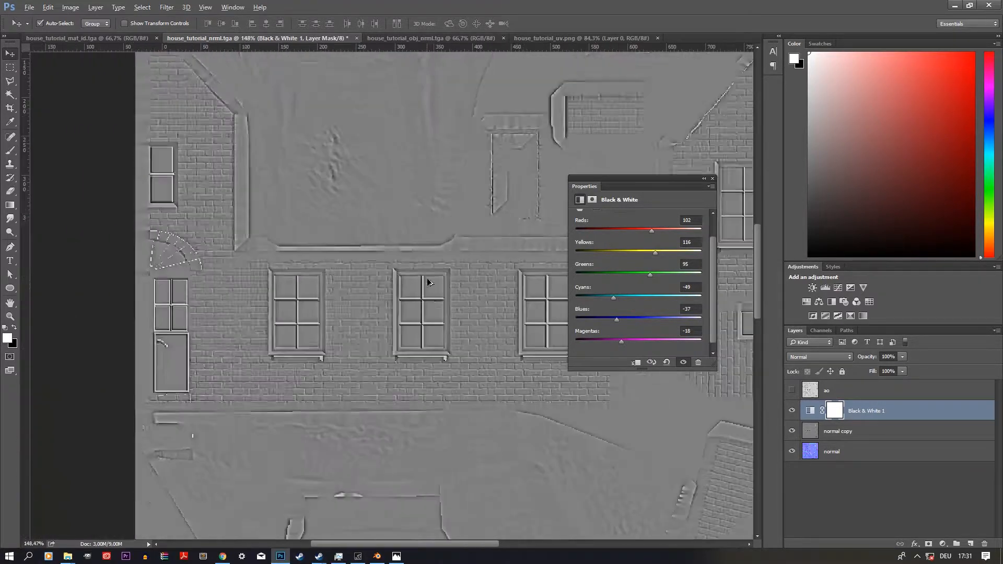
{"action": "scroll", "coordinate": [241, 324], "scroll_direction": "up", "scroll_amount": 8}
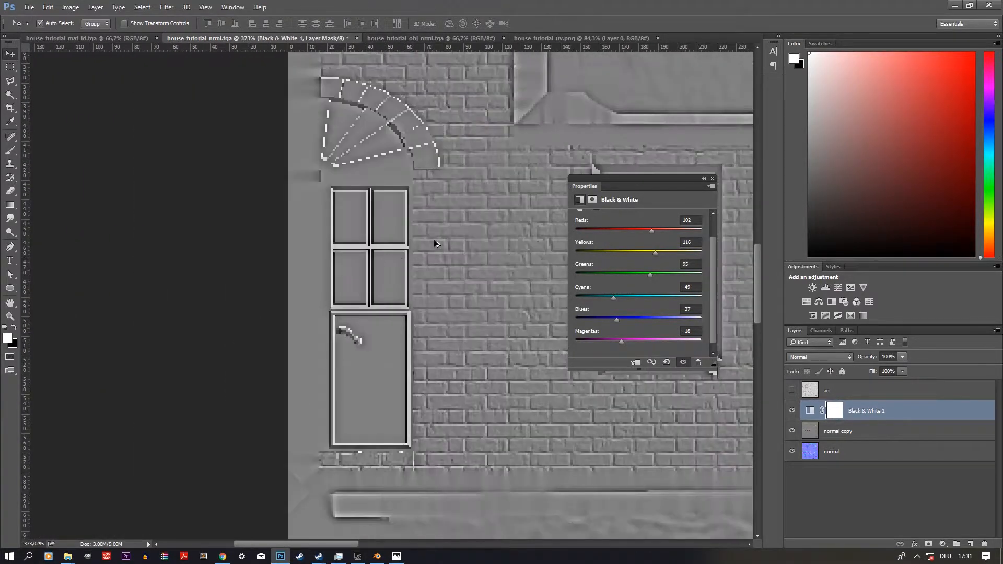
{"action": "scroll", "coordinate": [476, 293], "scroll_direction": "down", "scroll_amount": 3}
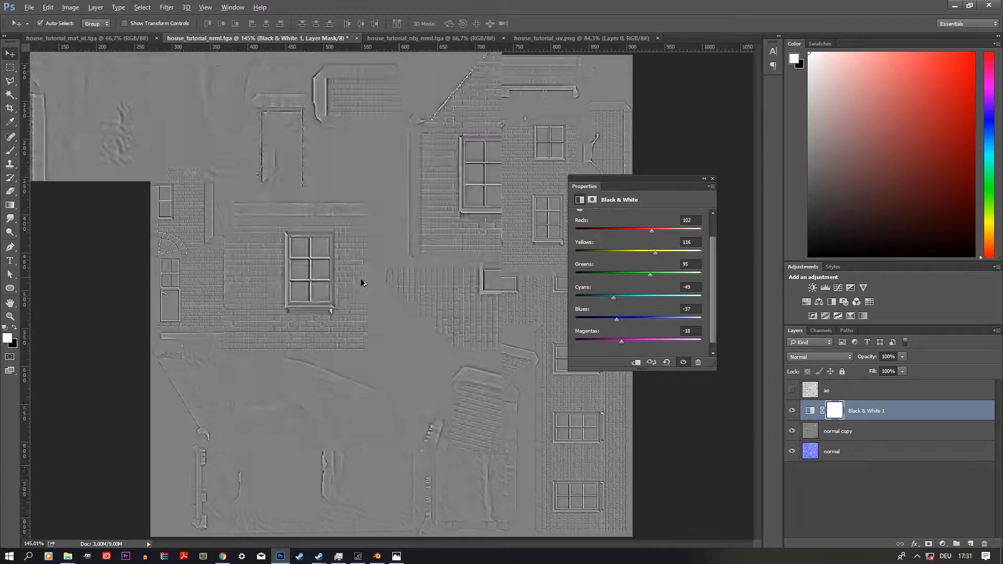
{"action": "scroll", "coordinate": [206, 294], "scroll_direction": "up", "scroll_amount": 6}
{"action": "scroll", "coordinate": [207, 299], "scroll_direction": "up", "scroll_amount": 1}
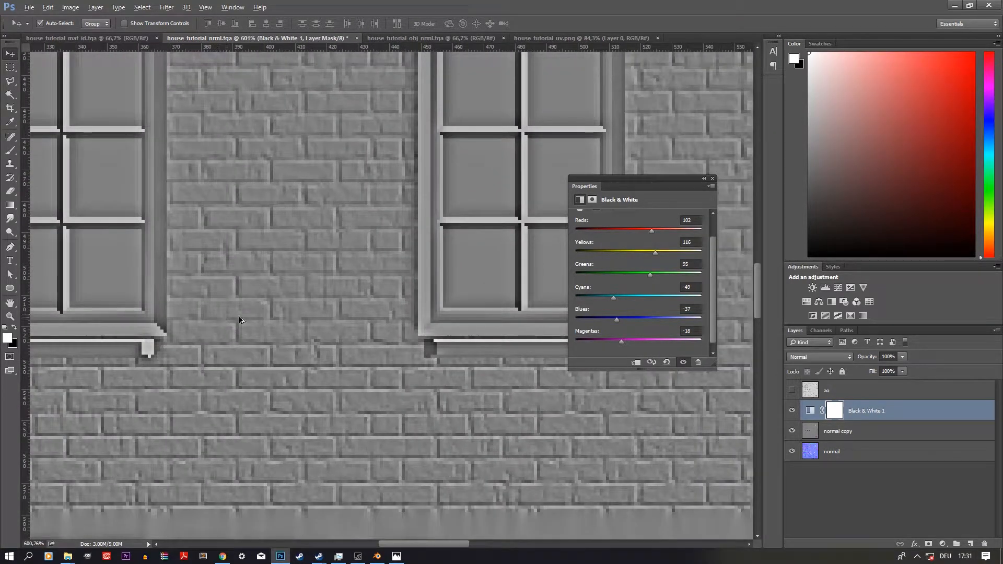
{"action": "left_click_drag", "start_coordinate": [615, 320], "coordinate": [610, 343]}
Examine the adjusted gray edge detail on the windows, bricks and lower facade, both up close and across the whole map.
{"action": "scroll", "coordinate": [215, 258], "scroll_direction": "down", "scroll_amount": 6}
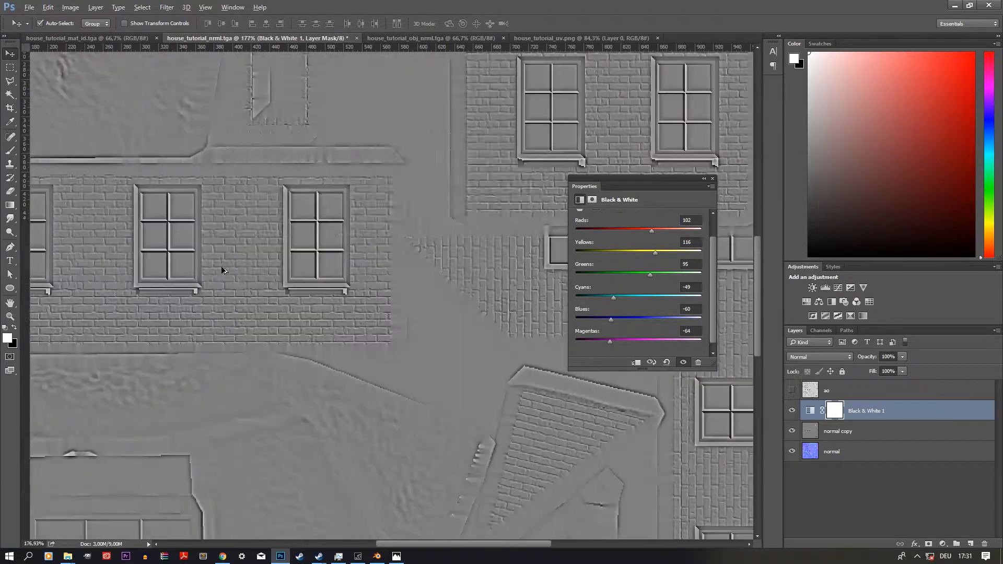
{"action": "scroll", "coordinate": [198, 269], "scroll_direction": "left", "scroll_amount": 6}
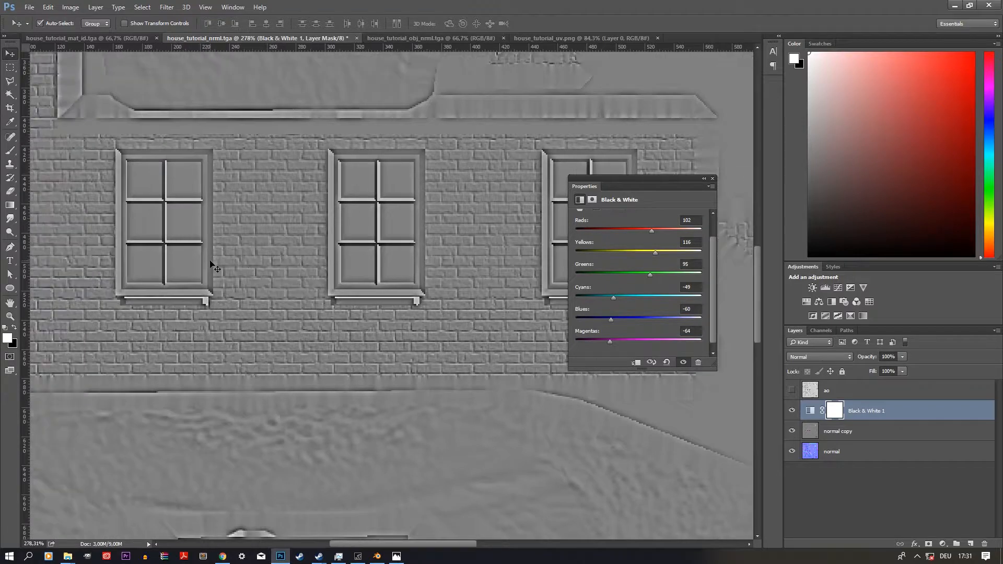
{"action": "scroll", "coordinate": [234, 269], "scroll_direction": "down", "scroll_amount": 4}
{"action": "scroll", "coordinate": [328, 405], "scroll_direction": "down", "scroll_amount": 5}
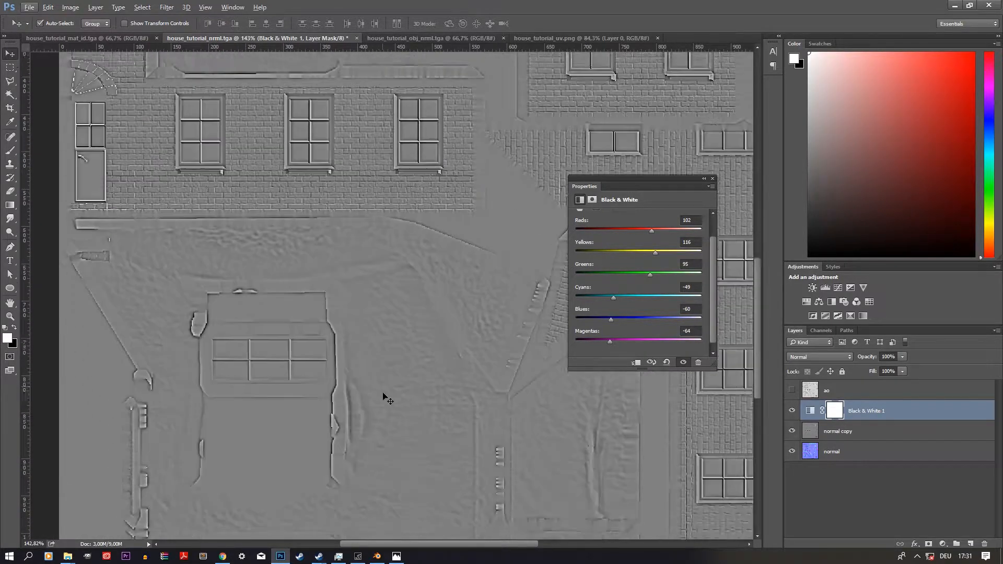
{"action": "scroll", "coordinate": [425, 347], "scroll_direction": "down", "scroll_amount": 3}
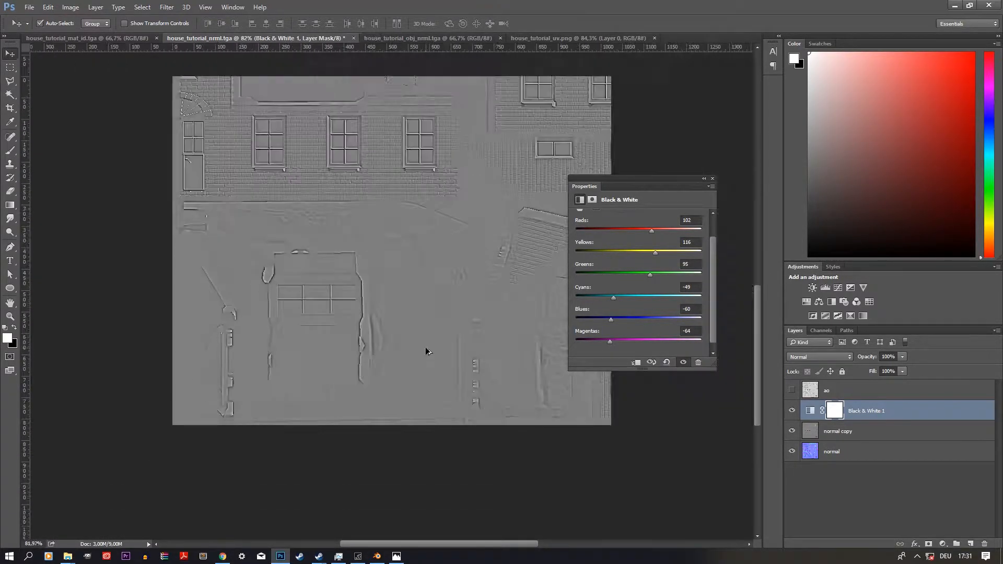
{"action": "scroll", "coordinate": [310, 250], "scroll_direction": "up", "scroll_amount": 10}
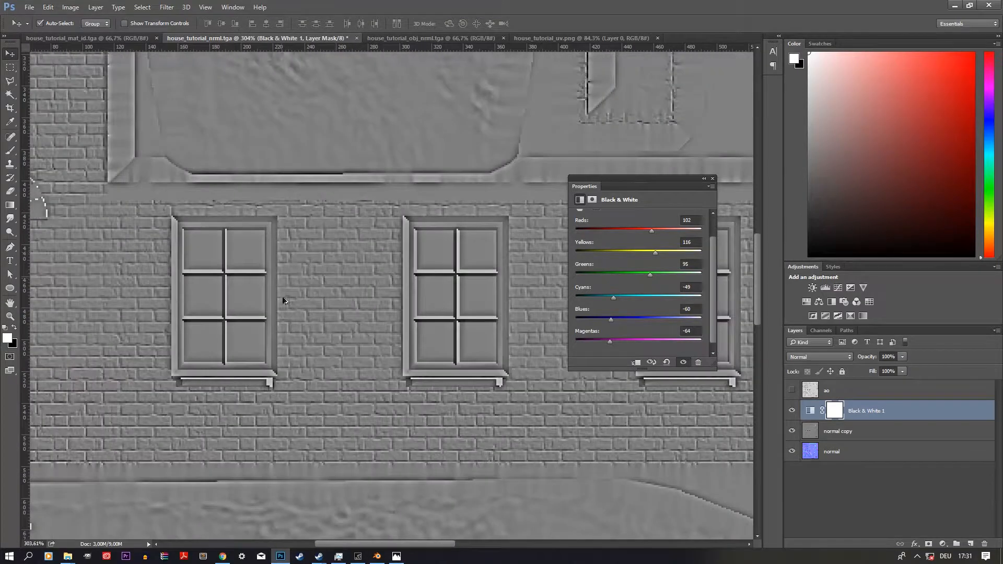
{"action": "scroll", "coordinate": [322, 312], "scroll_direction": "down", "scroll_amount": 11}
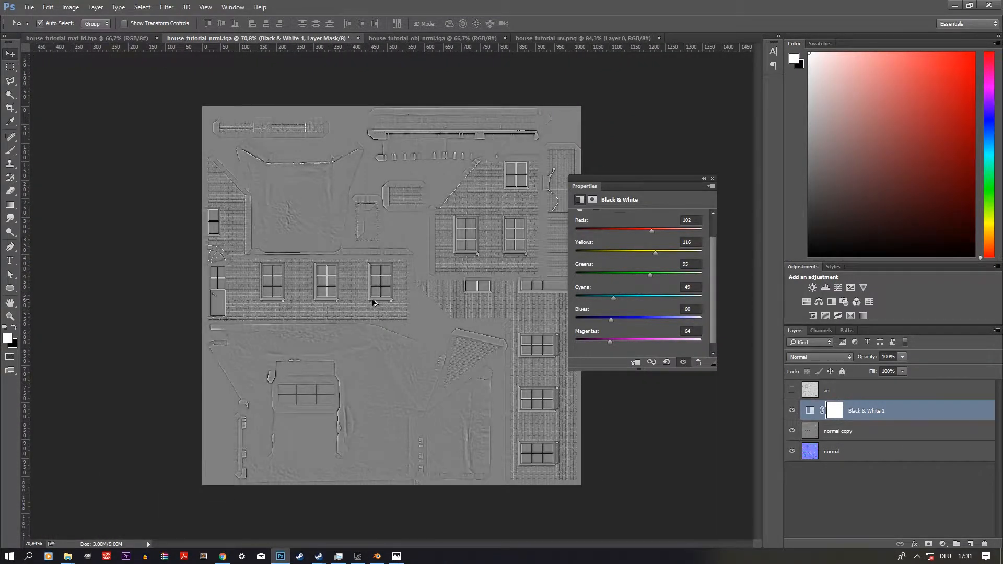
Copy the entire merged image, paste it as a new layer and name that layer curvature.
{"action": "key", "text": "ctrl+a"}
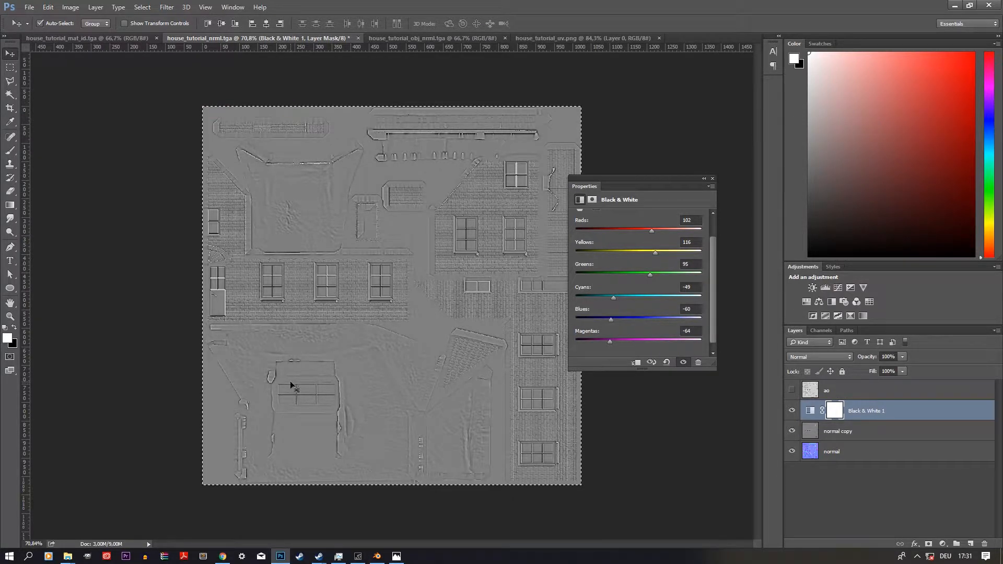
{"action": "key", "text": "ctrl+shift+c"}
{"action": "key", "text": "ctrl+v"}
{"action": "double_click", "coordinate": [832, 411]}
{"action": "type", "text": "cur"}
{"action": "type", "text": "e"}
{"action": "key", "text": "Return"}
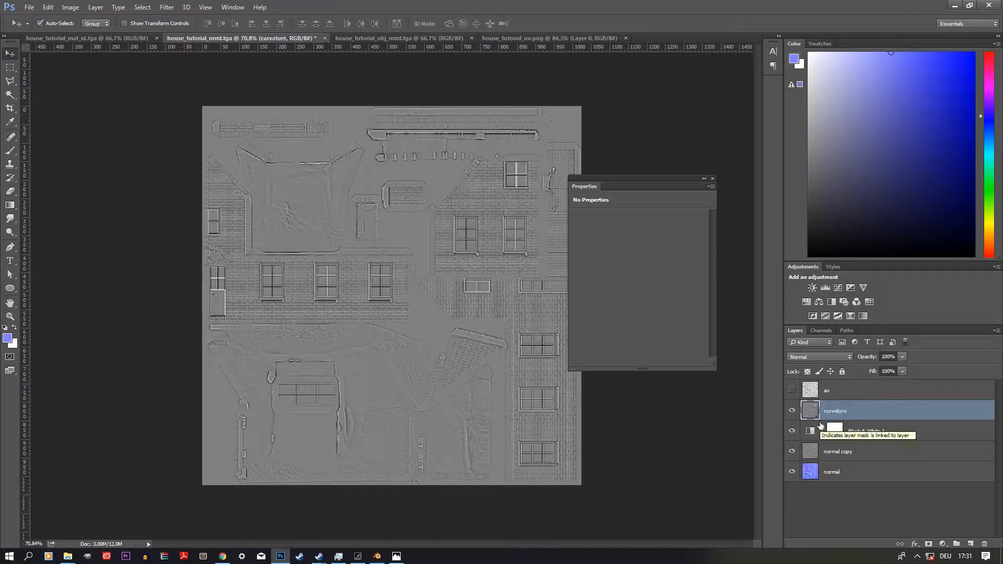
Delete the Black & White 1 adjustment layer together with the normal copy layer.
{"action": "left_click", "coordinate": [900, 437]}
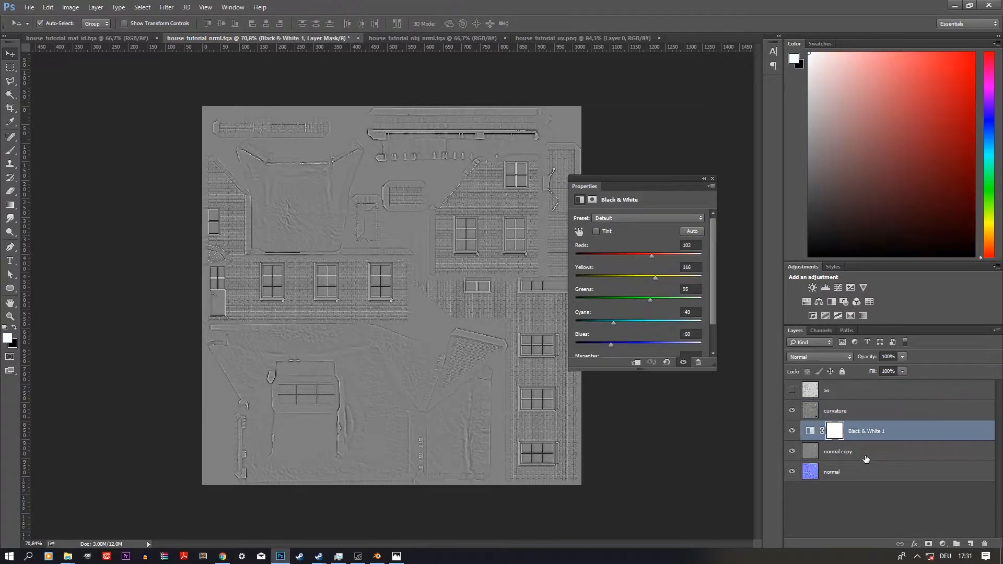
{"action": "left_click", "coordinate": [852, 453], "text": "shift"}
{"action": "left_click_drag", "start_coordinate": [852, 453], "coordinate": [985, 544]}
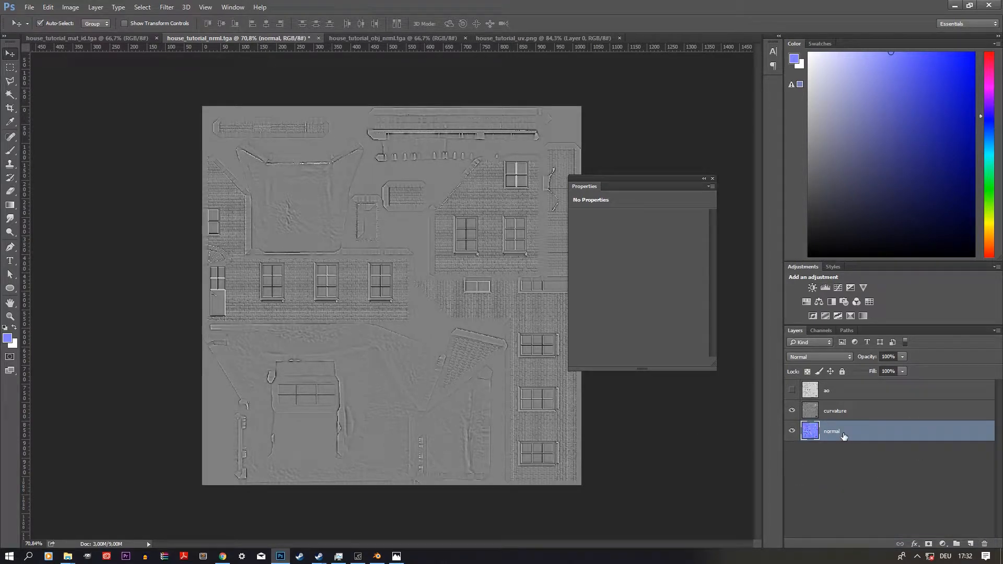
Compare the ao and curvature layers by switching the ao layer's visibility on and off.
{"action": "left_click", "coordinate": [837, 411]}
{"action": "left_click", "coordinate": [827, 391]}
{"action": "left_click", "coordinate": [792, 391]}
{"action": "left_click", "coordinate": [792, 391]}
{"action": "left_click", "coordinate": [792, 391]}
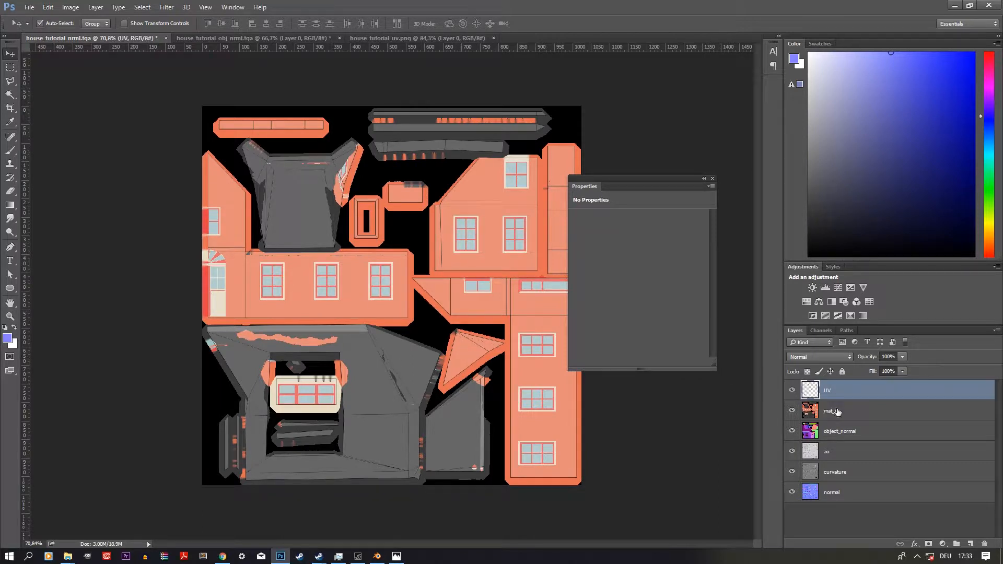
Hide the UV, mat_id and object_normal layers and select the ao layer.
{"action": "left_click", "coordinate": [792, 391]}
{"action": "left_click", "coordinate": [839, 412]}
{"action": "left_click", "coordinate": [839, 432]}
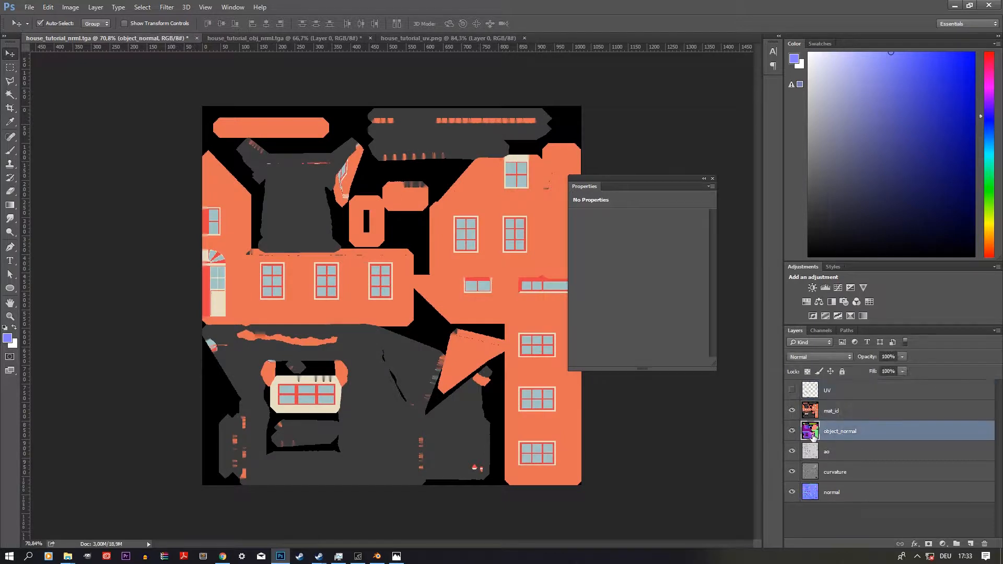
{"action": "left_click", "coordinate": [834, 455]}
{"action": "left_click", "coordinate": [792, 432]}
{"action": "left_click", "coordinate": [792, 411]}
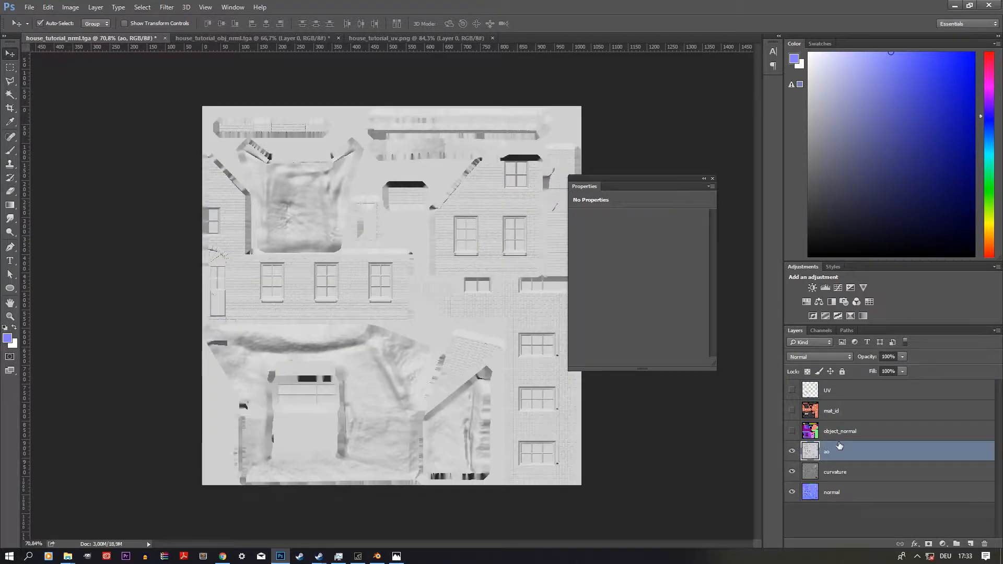
Compare the ao, curvature and normal layers, leaving ao hidden and the visible curvature layer selected.
{"action": "left_click", "coordinate": [792, 451]}
{"action": "left_click", "coordinate": [792, 472]}
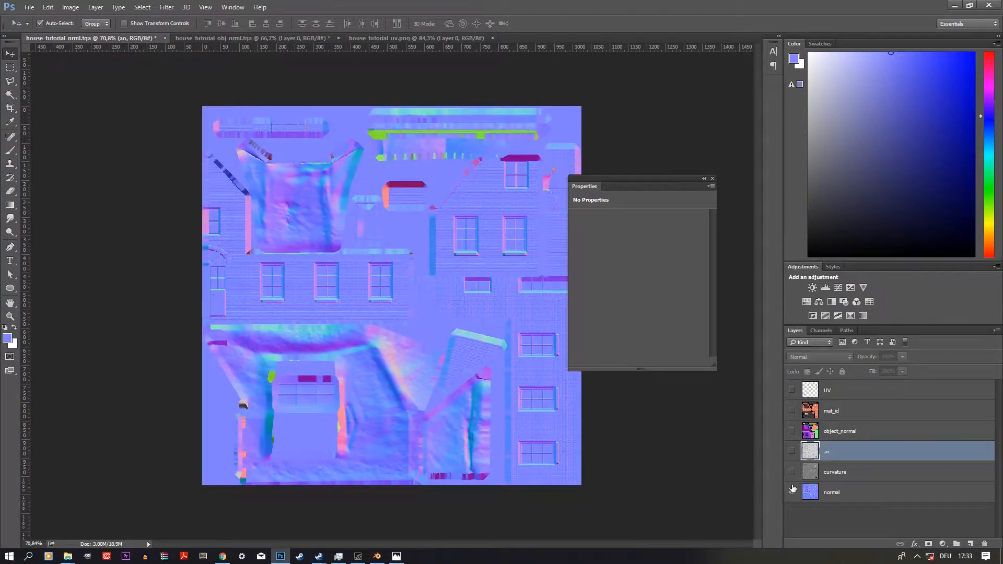
{"action": "left_click", "coordinate": [793, 472]}
{"action": "left_click", "coordinate": [792, 452]}
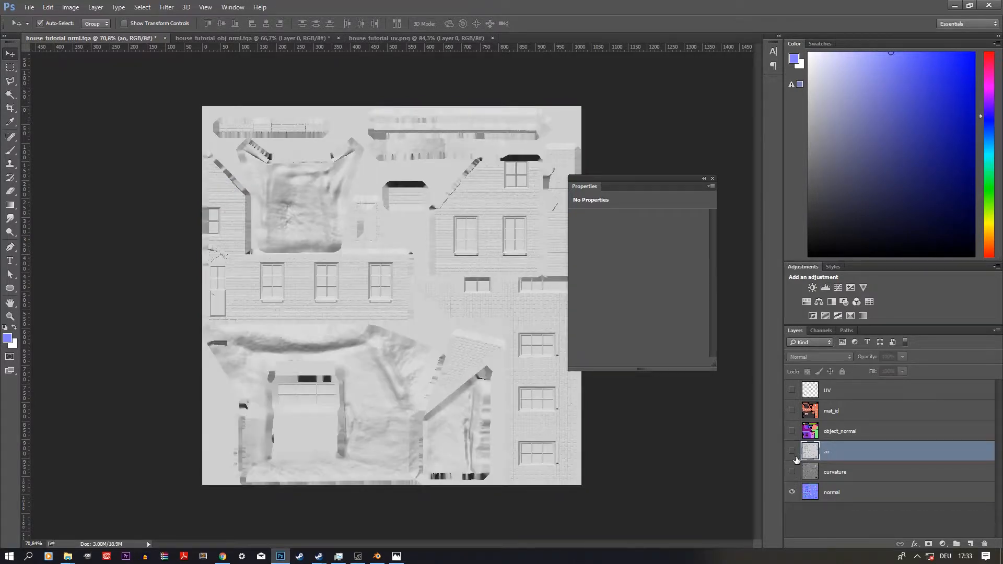
{"action": "left_click", "coordinate": [793, 451]}
{"action": "left_click", "coordinate": [843, 474]}
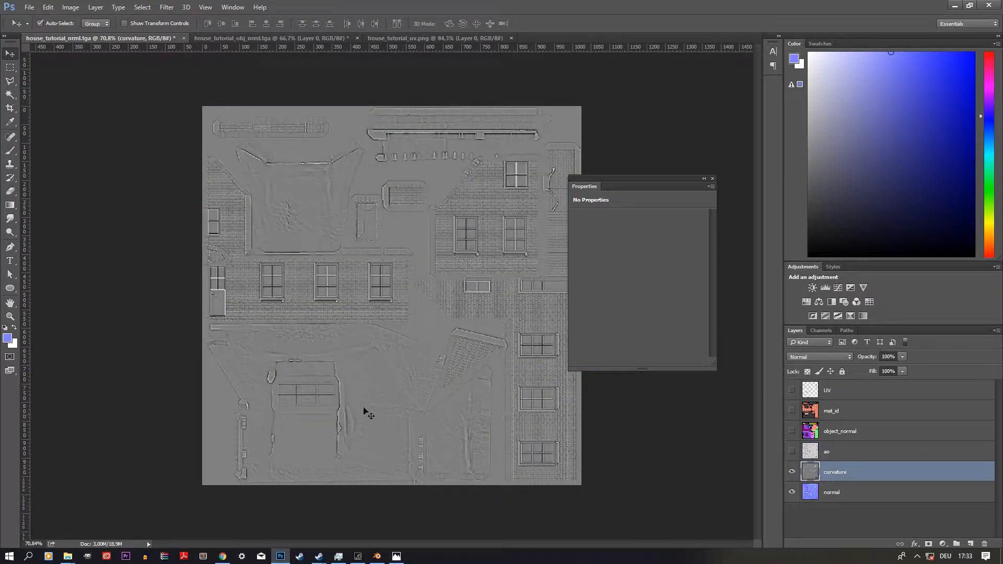
Copy the entire curvature layer into a new alpha channel.
{"action": "key", "text": "ctrl+a"}
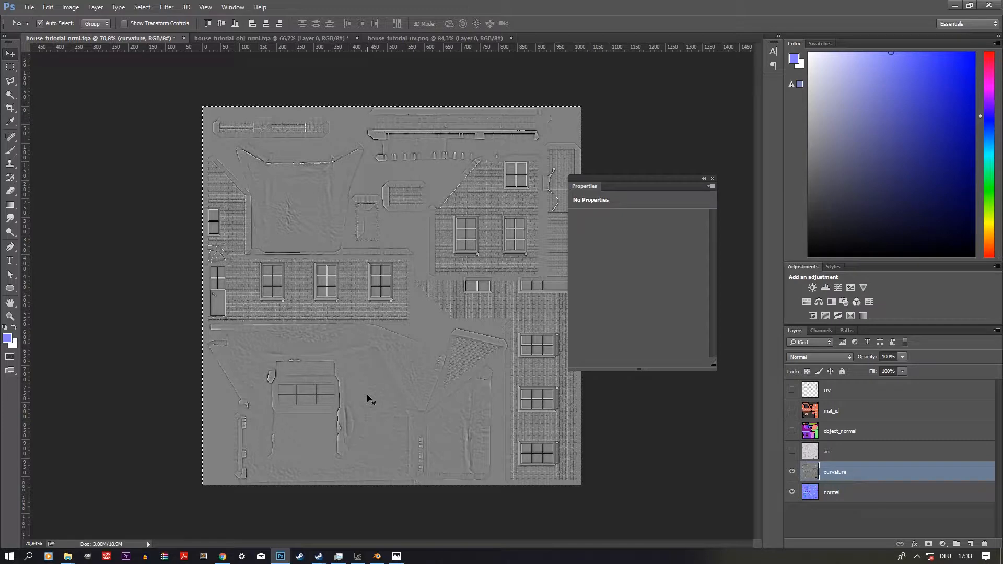
{"action": "left_click", "coordinate": [823, 331]}
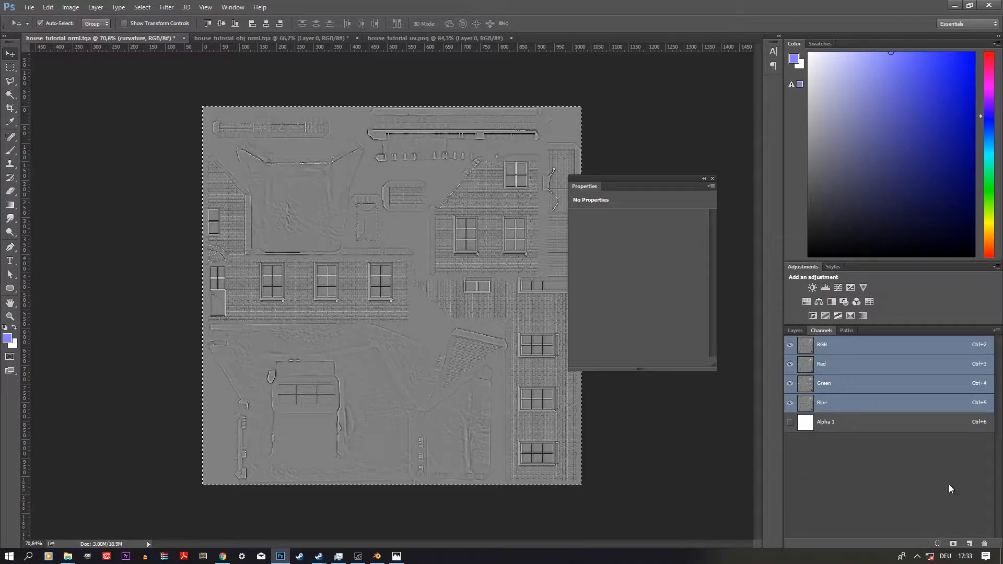
{"action": "left_click", "coordinate": [969, 544]}
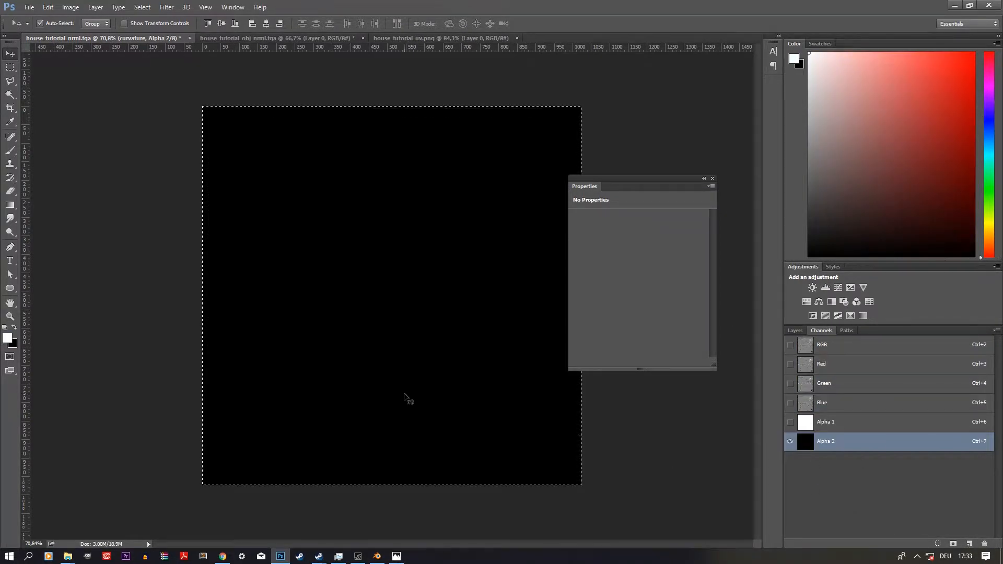
{"action": "key", "text": "ctrl+v"}
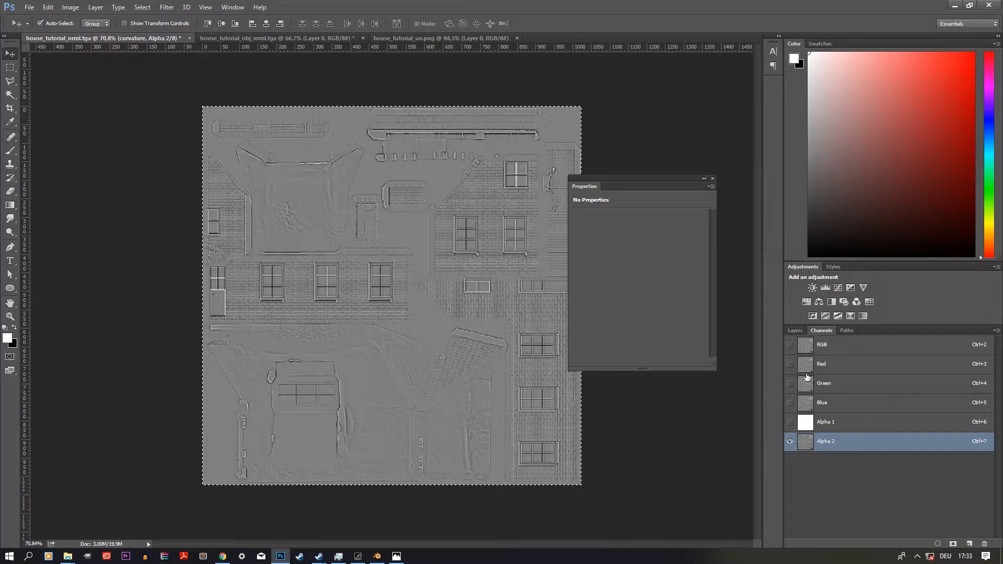
Show the ao layer and copy its entire content into another new alpha channel.
{"action": "left_click", "coordinate": [795, 331]}
{"action": "left_click", "coordinate": [846, 450]}
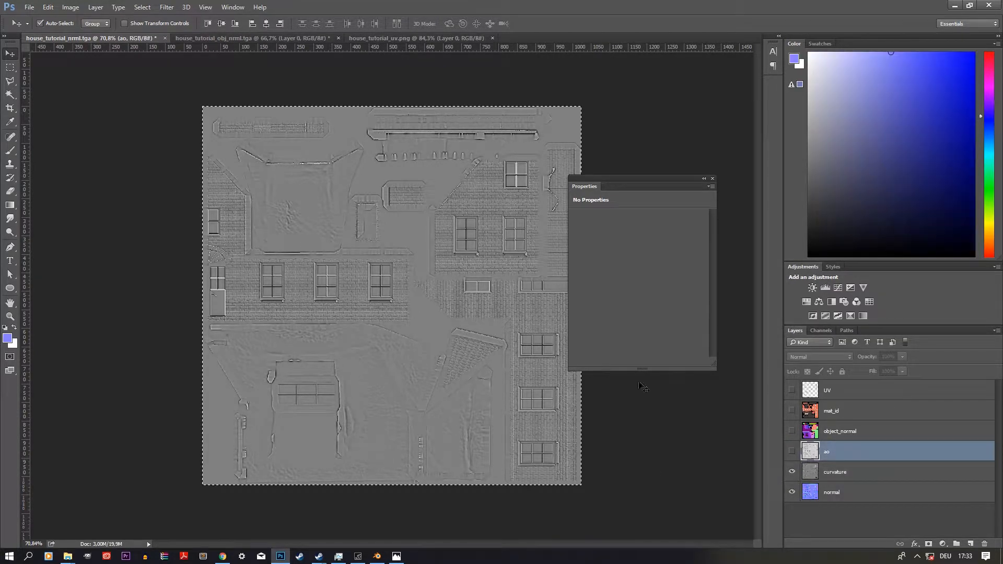
{"action": "left_click", "coordinate": [792, 452]}
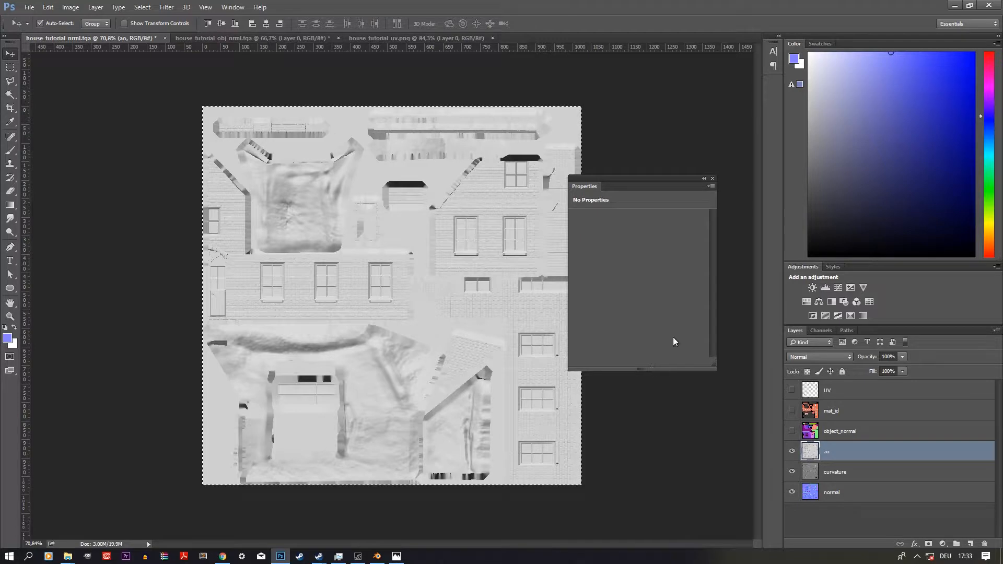
{"action": "left_click", "coordinate": [821, 330]}
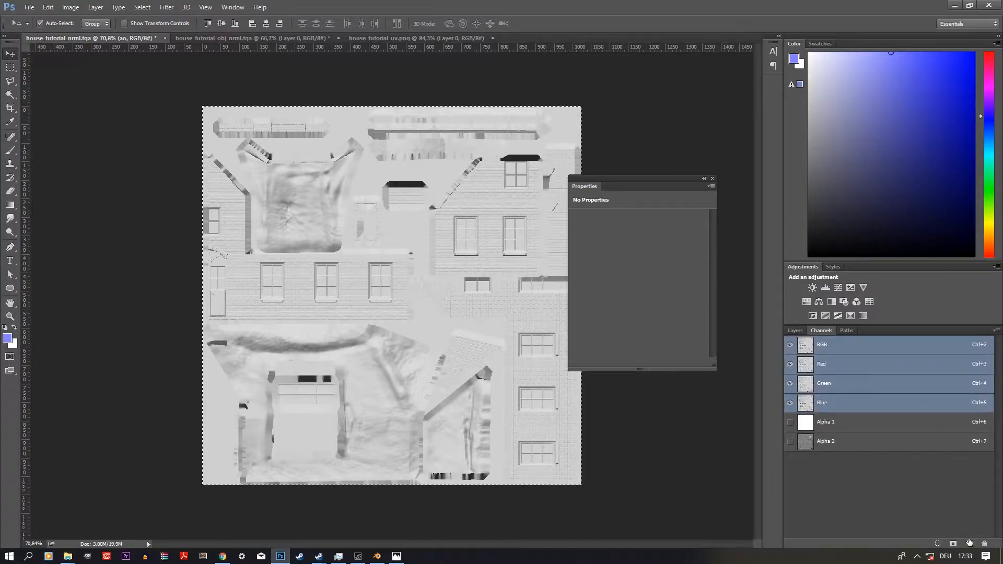
{"action": "left_click", "coordinate": [969, 543]}
{"action": "key", "text": "ctrl+v"}
Load the ao alpha channel as a selection and inspect its outline on the facade.
{"action": "left_click", "coordinate": [811, 466], "text": "ctrl"}
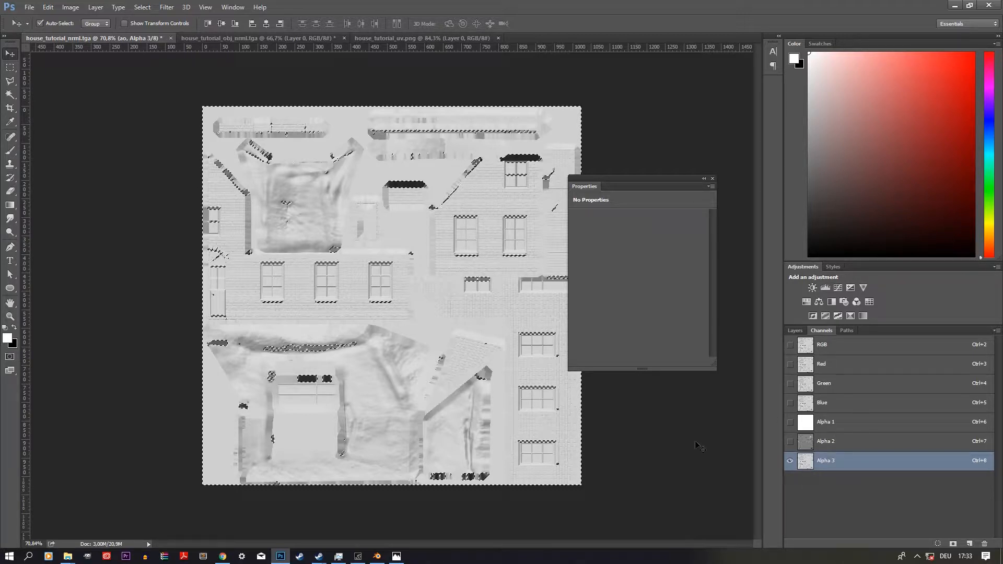
{"action": "scroll", "coordinate": [328, 353], "scroll_direction": "up", "scroll_amount": 6}
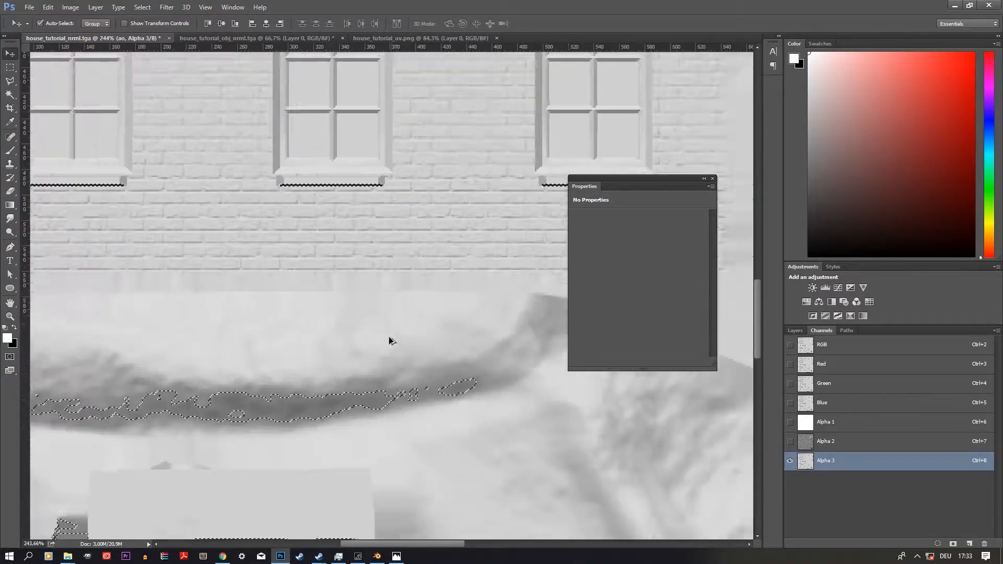
{"action": "scroll", "coordinate": [390, 339], "scroll_direction": "down", "scroll_amount": 3}
{"action": "scroll", "coordinate": [248, 267], "scroll_direction": "down", "scroll_amount": 2}
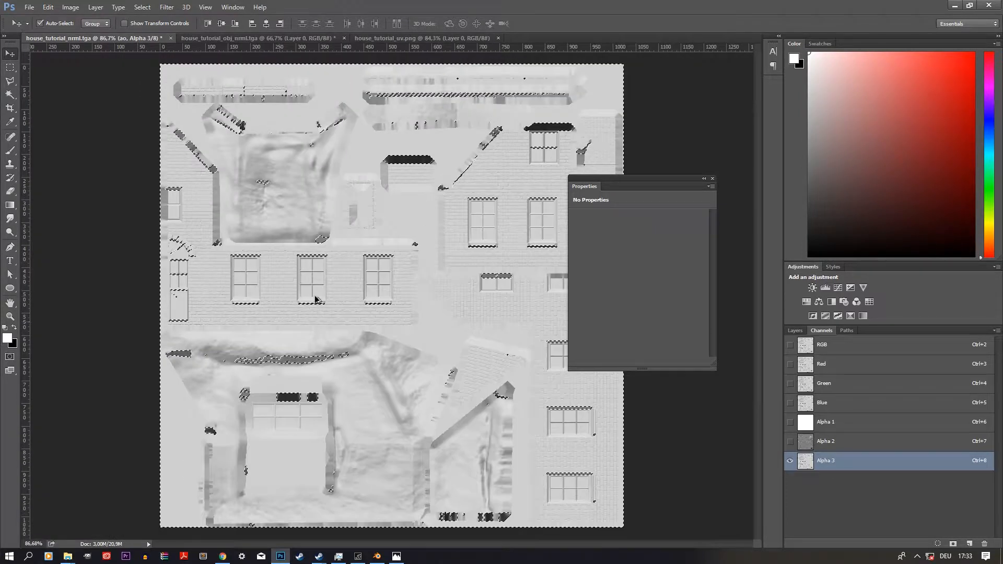
Clear the selection and group the mat_id layer position with a new layer group named bricks, placed between UV and mat_id.
{"action": "scroll", "coordinate": [316, 299], "scroll_direction": "down", "scroll_amount": 2}
{"action": "key", "text": "ctrl+d"}
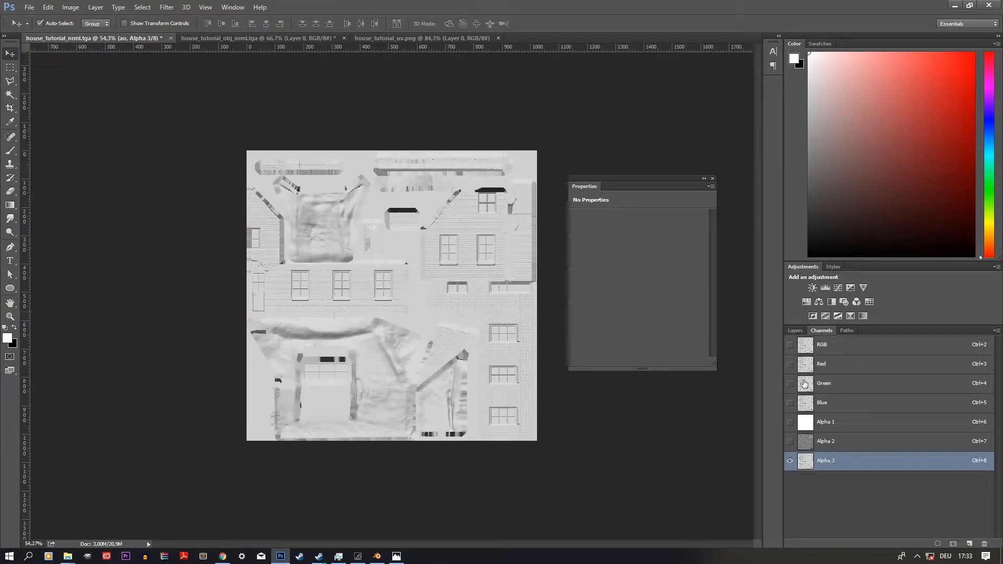
{"action": "left_click", "coordinate": [795, 331]}
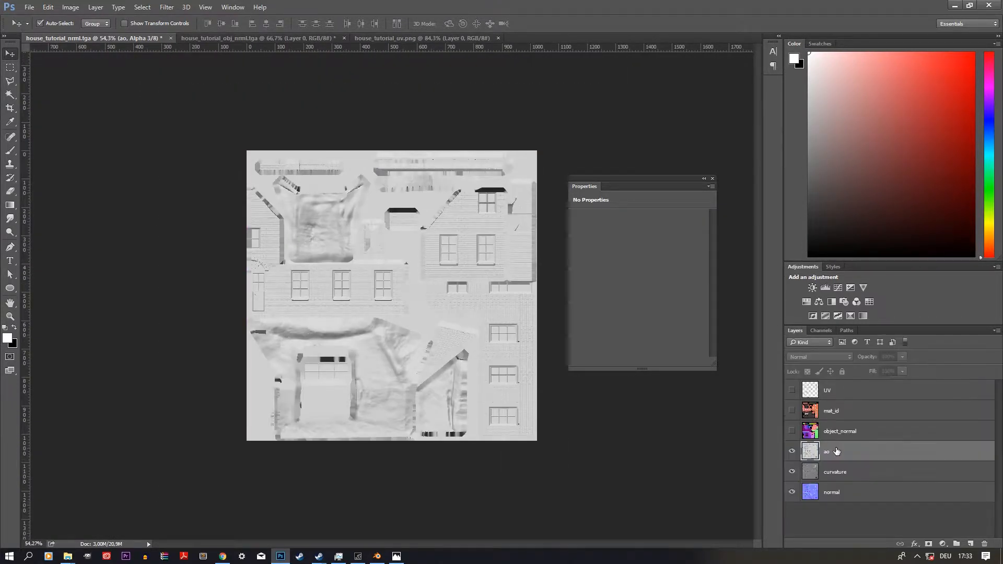
{"action": "left_click", "coordinate": [832, 412]}
{"action": "key", "text": "ctrl+g"}
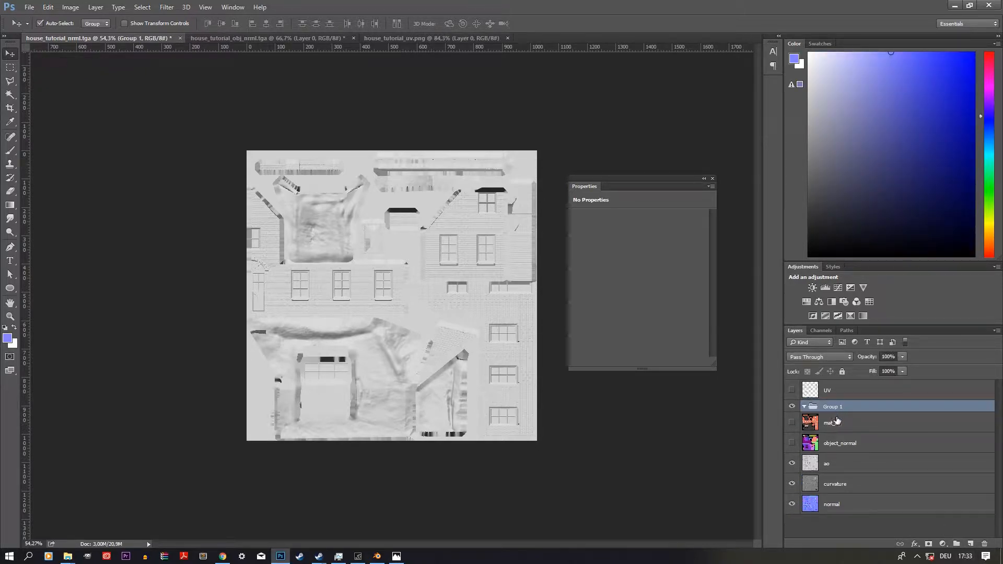
{"action": "double_click", "coordinate": [841, 411]}
{"action": "key", "text": "BackSpace"}
{"action": "key", "text": "Return"}
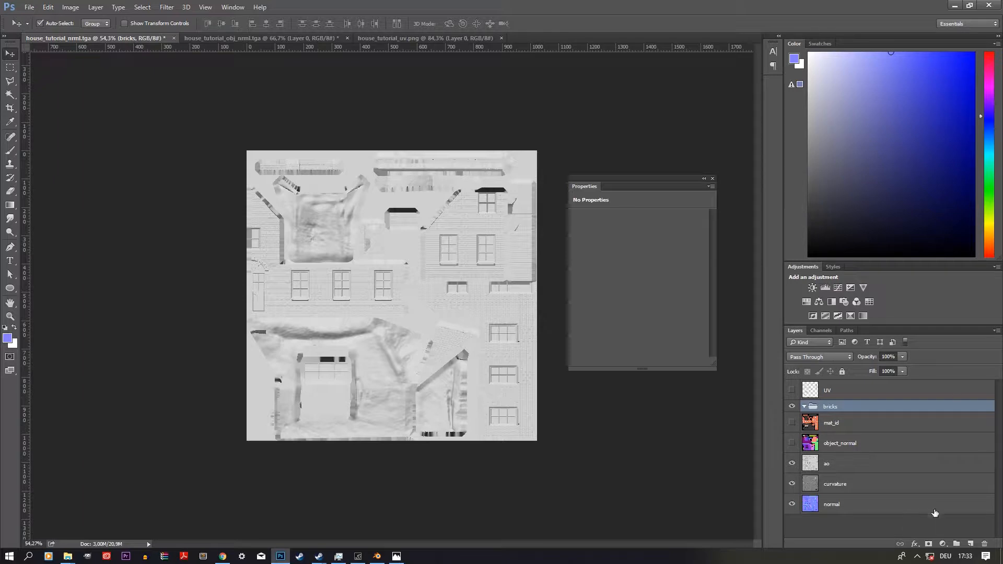
Add a new layer inside the bricks group and fill it with the muted beige colour b7b89e.
{"action": "left_click", "coordinate": [971, 544]}
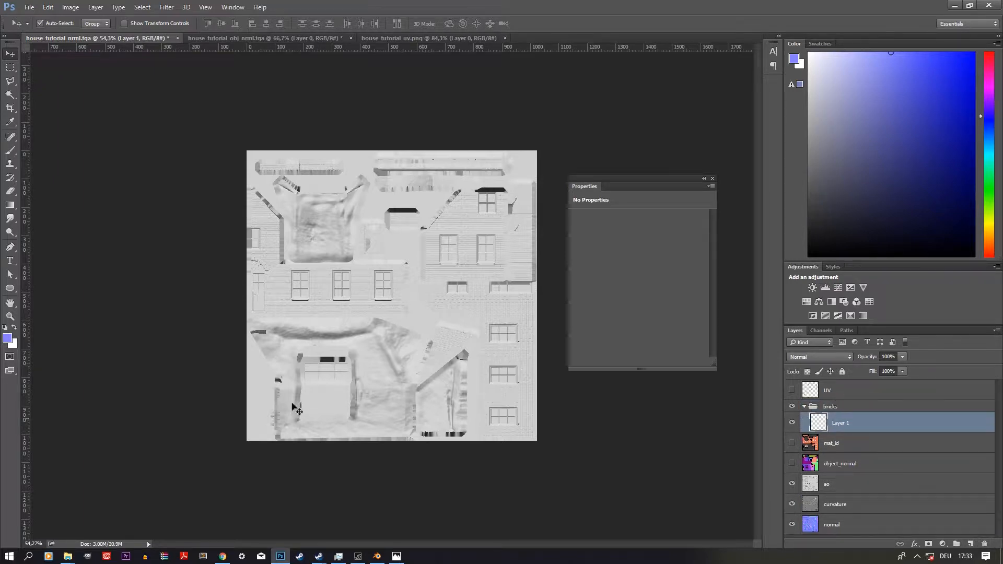
{"action": "left_click", "coordinate": [8, 339]}
{"action": "left_click", "coordinate": [511, 380]}
{"action": "mouse_move", "coordinate": [625, 401]}
{"action": "left_mouse_down"}
{"action": "mouse_move", "coordinate": [616, 426]}
{"action": "mouse_move", "coordinate": [620, 393]}
{"action": "mouse_move", "coordinate": [617, 413]}
{"action": "left_mouse_up"}
{"action": "mouse_move", "coordinate": [535, 376]}
{"action": "left_mouse_down"}
{"action": "mouse_move", "coordinate": [497, 340]}
{"action": "mouse_move", "coordinate": [468, 333]}
{"action": "mouse_move", "coordinate": [489, 340]}
{"action": "left_mouse_up"}
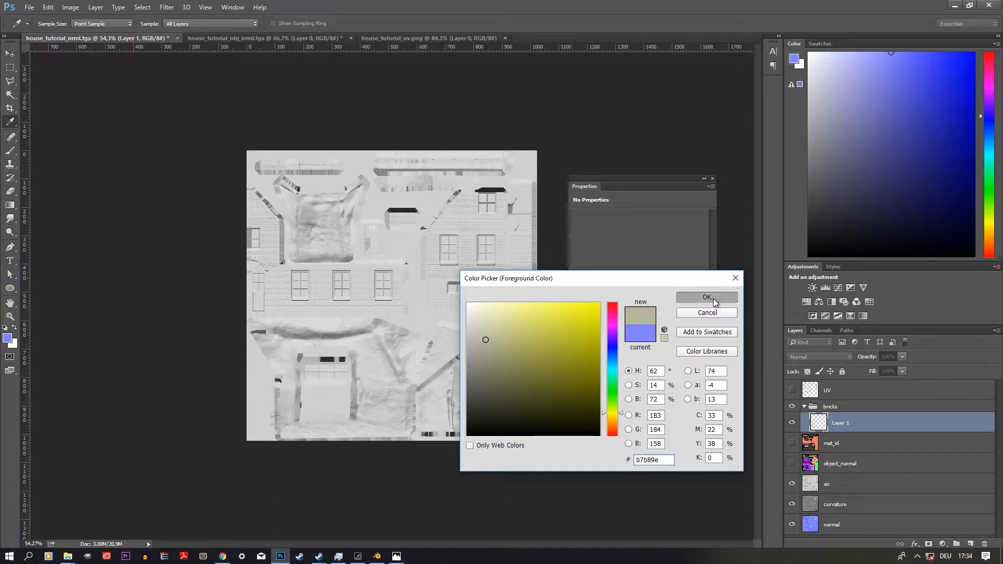
{"action": "left_click", "coordinate": [707, 297]}
{"action": "key", "text": "v"}
{"action": "key", "text": "alt+BackSpace"}
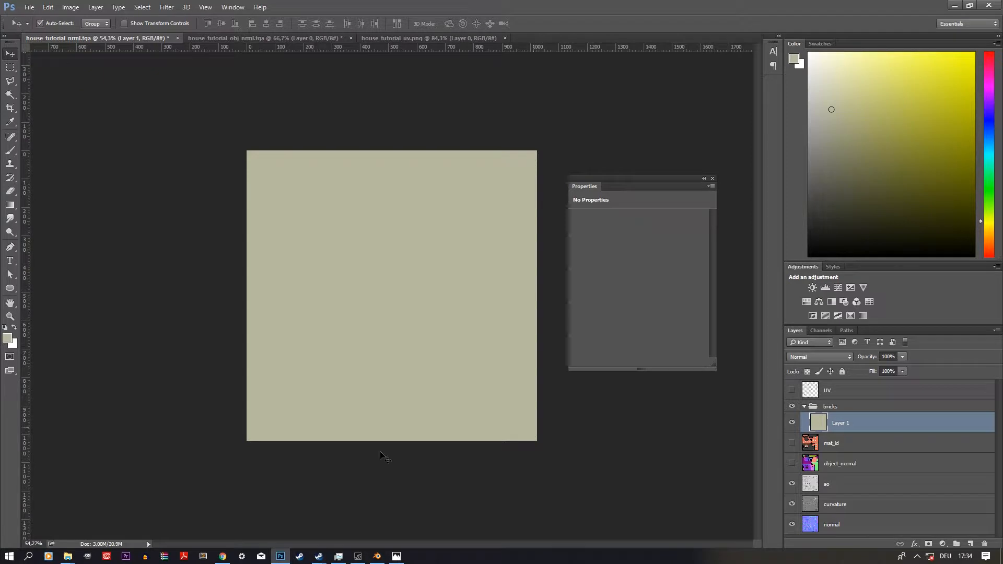
Hide the beige fill layer, show mat_id, and select all its orange wall areas with the non-contiguous Magic Wand at tolerance 7.
{"action": "left_click", "coordinate": [835, 443]}
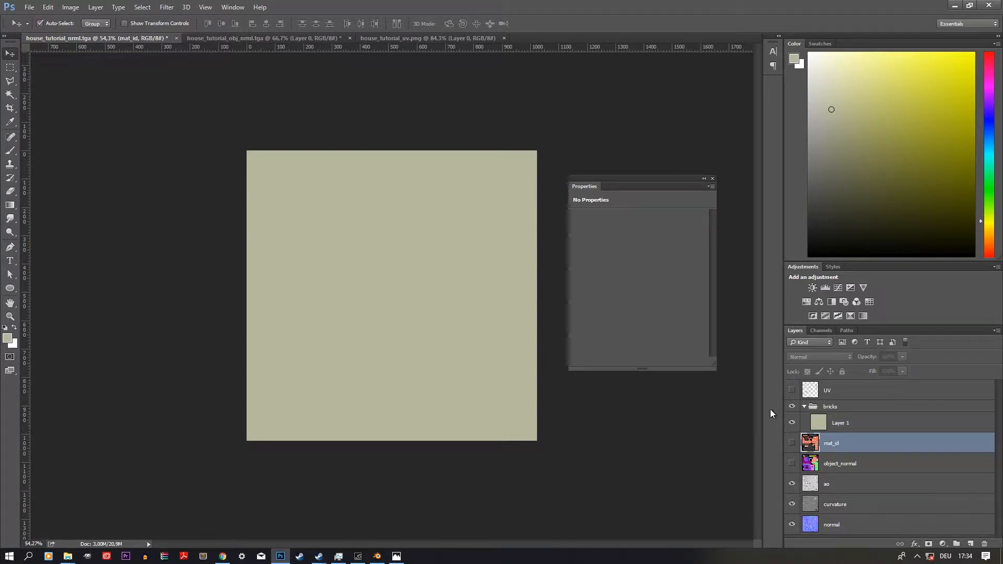
{"action": "left_click", "coordinate": [792, 423]}
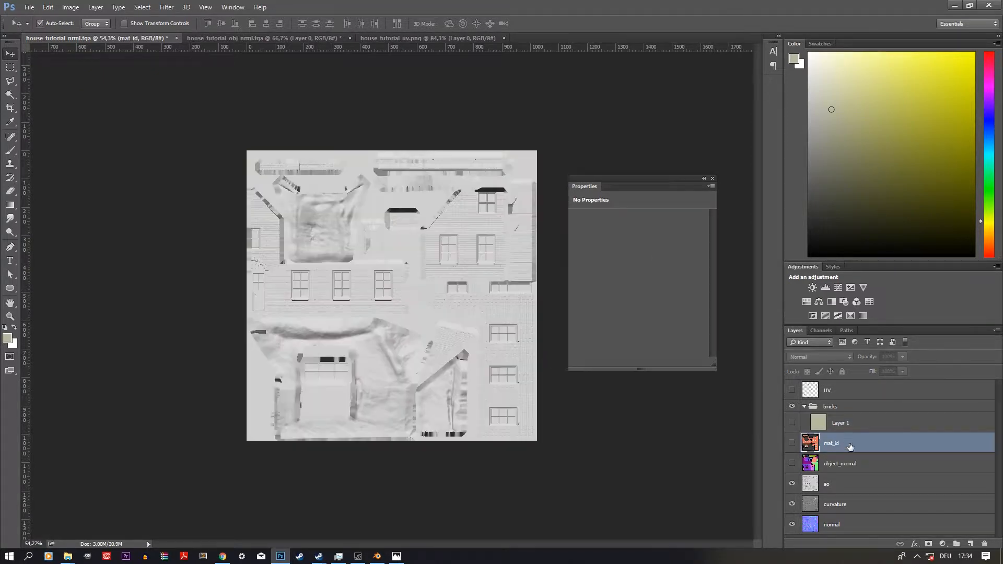
{"action": "left_click", "coordinate": [792, 443]}
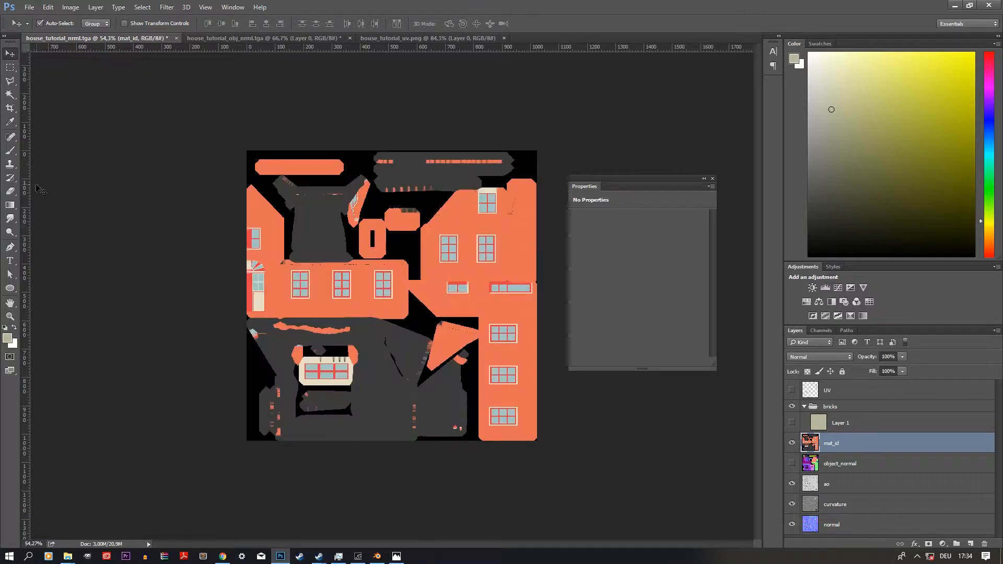
{"action": "left_click", "coordinate": [9, 122]}
{"action": "left_click", "coordinate": [526, 236]}
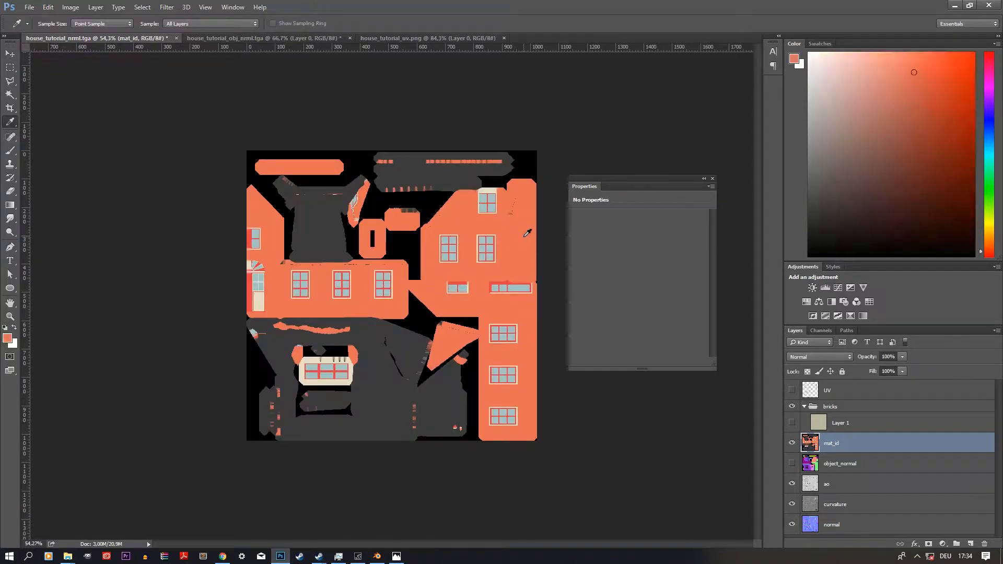
{"action": "left_click", "coordinate": [10, 95]}
{"action": "right_click", "coordinate": [11, 98]}
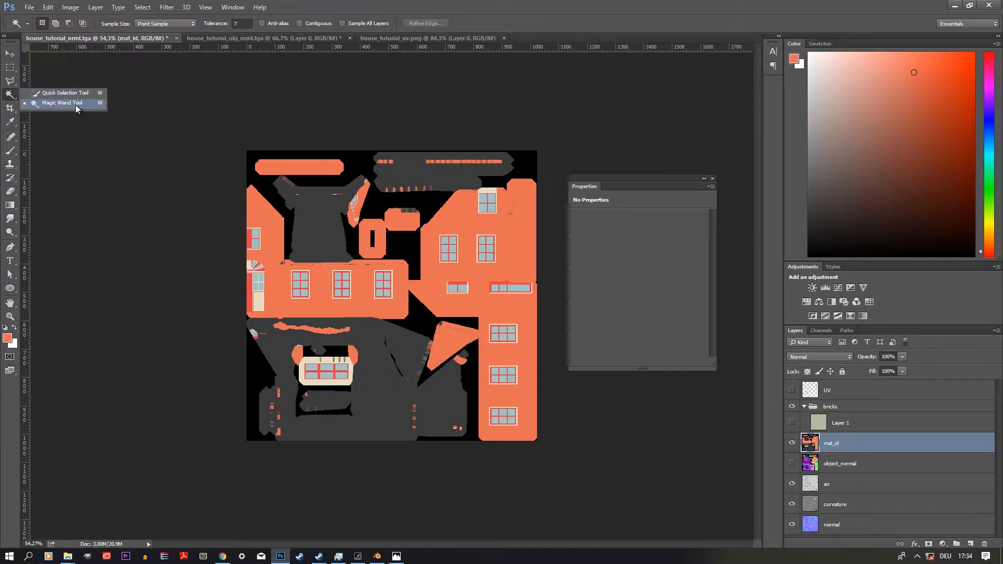
{"action": "left_click", "coordinate": [76, 105]}
{"action": "left_click", "coordinate": [518, 219]}
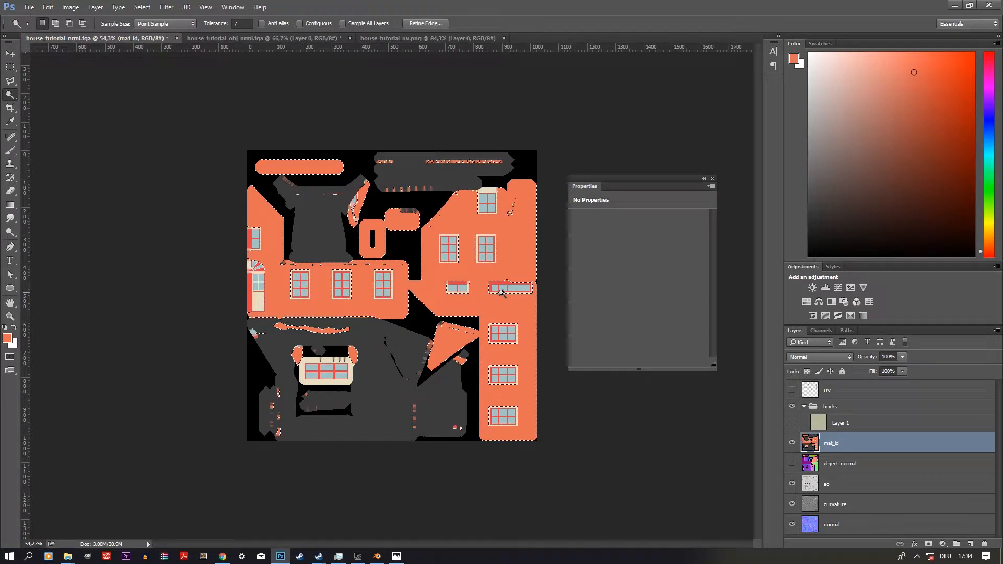
Mask the bricks group with the wall selection, then show the beige fill layer and inspect its edges around the windows.
{"action": "left_click", "coordinate": [828, 409]}
{"action": "left_click", "coordinate": [930, 544]}
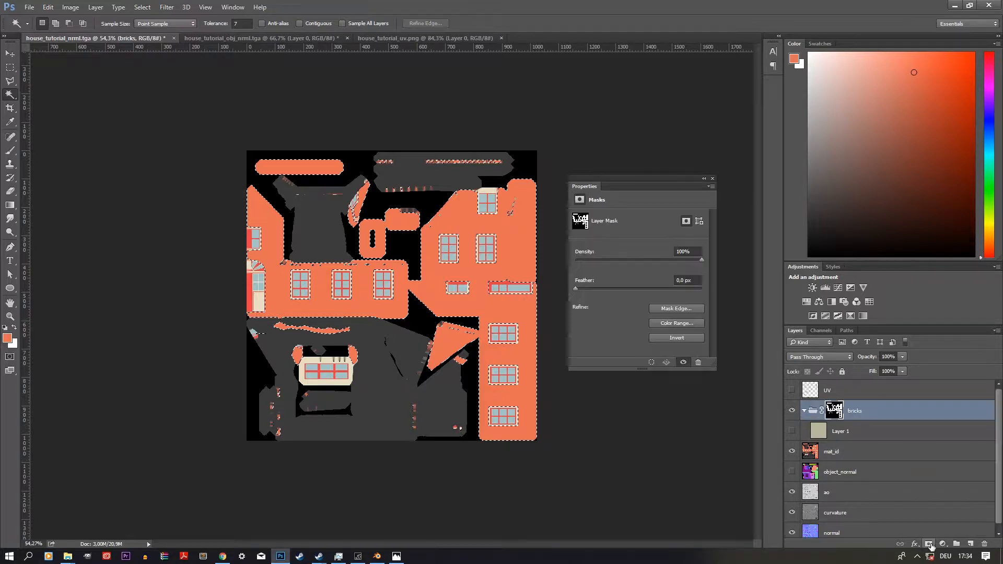
{"action": "left_click", "coordinate": [792, 431]}
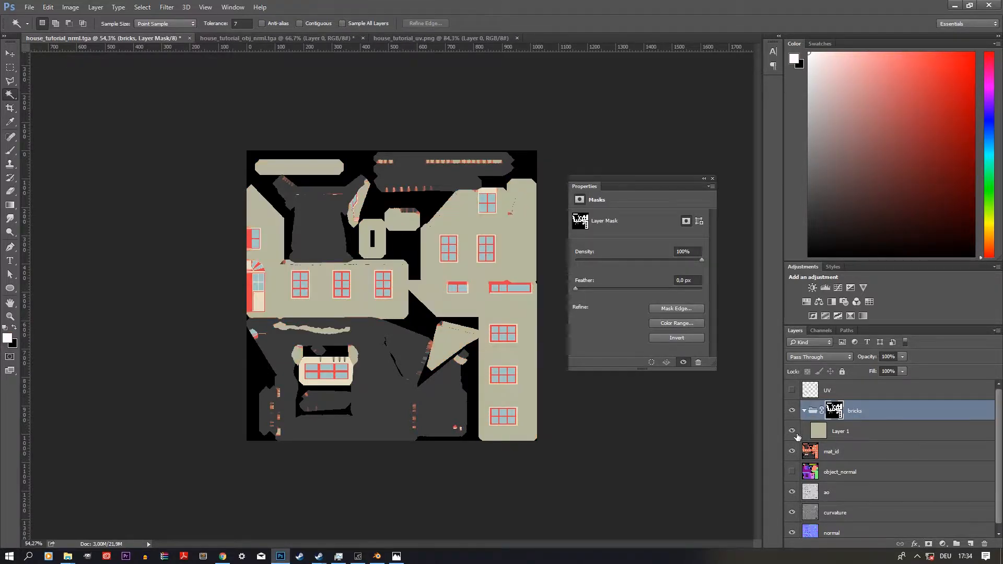
{"action": "scroll", "coordinate": [303, 294], "scroll_direction": "up", "scroll_amount": 3}
{"action": "scroll", "coordinate": [303, 294], "scroll_direction": "up", "scroll_amount": 3}
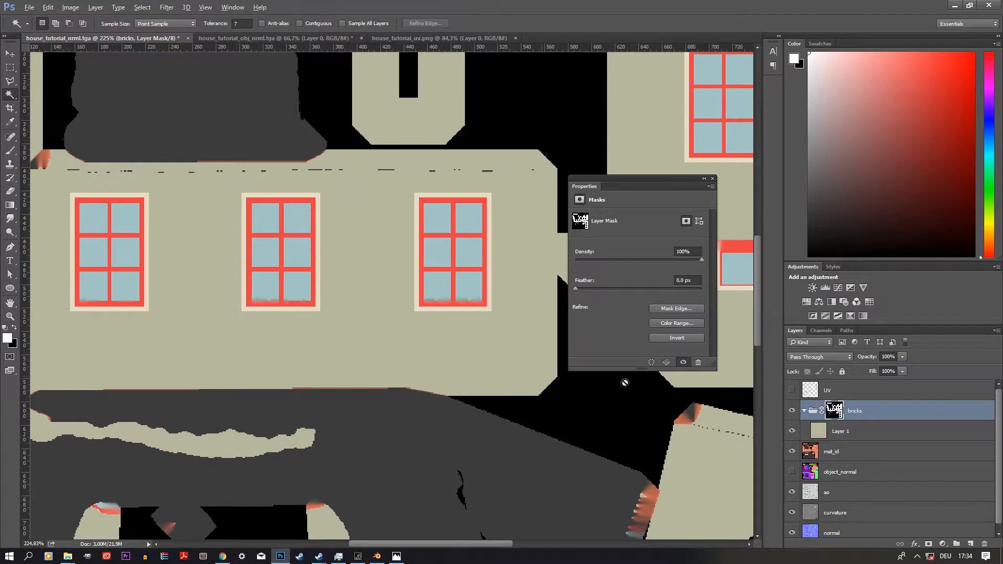
{"action": "scroll", "coordinate": [228, 320], "scroll_direction": "down", "scroll_amount": 3}
{"action": "scroll", "coordinate": [227, 320], "scroll_direction": "down", "scroll_amount": 1}
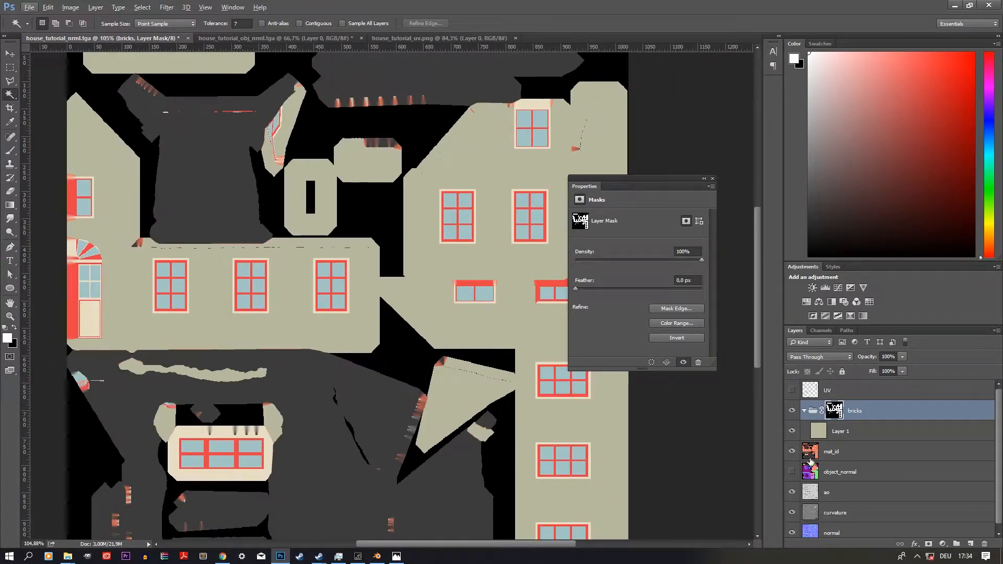
Add a Pattern Overlay with the grey stone texture to the beige fill layer, scaled to 17%.
{"action": "left_click", "coordinate": [862, 438]}
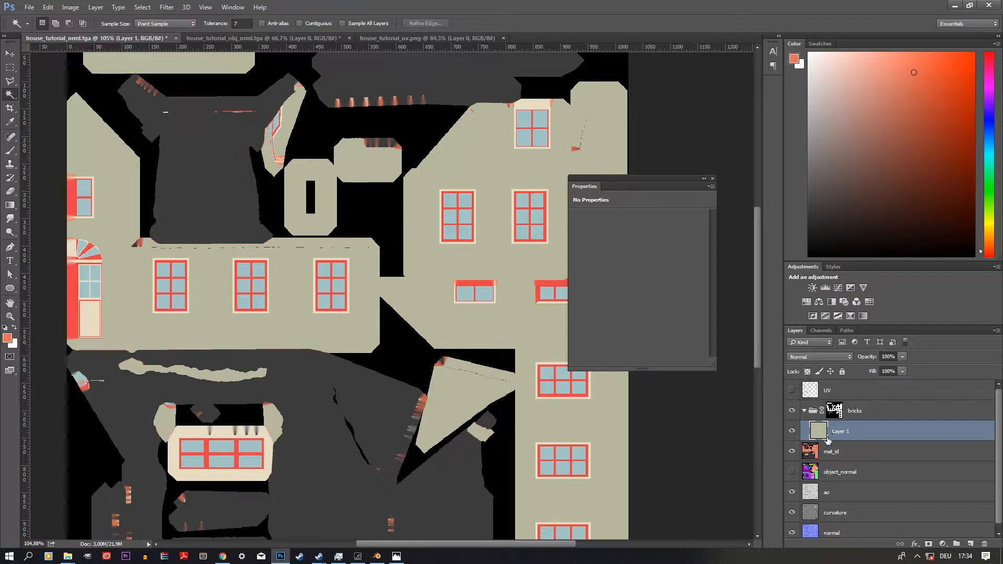
{"action": "key", "text": "h"}
{"action": "double_click", "coordinate": [857, 429]}
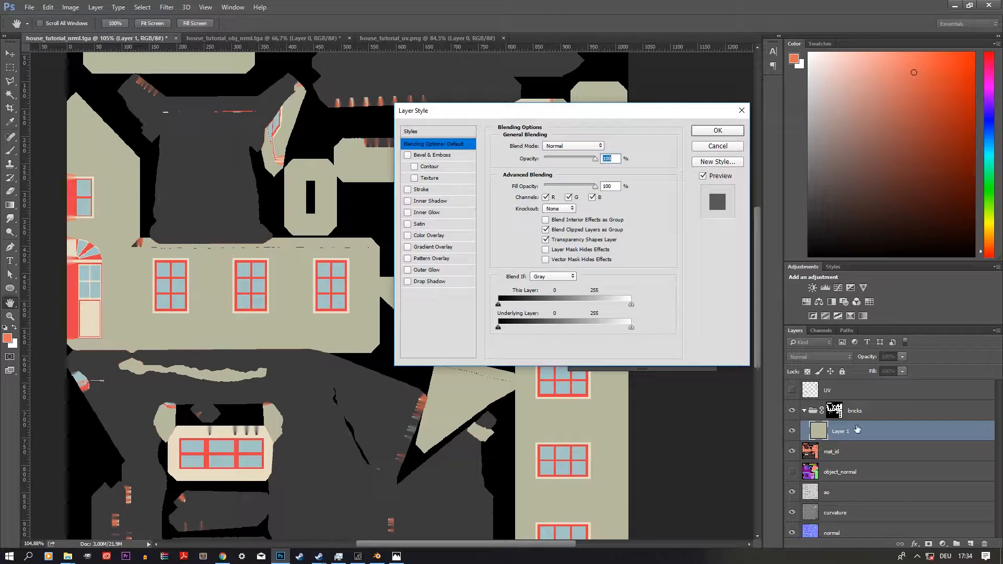
{"action": "left_click", "coordinate": [420, 259]}
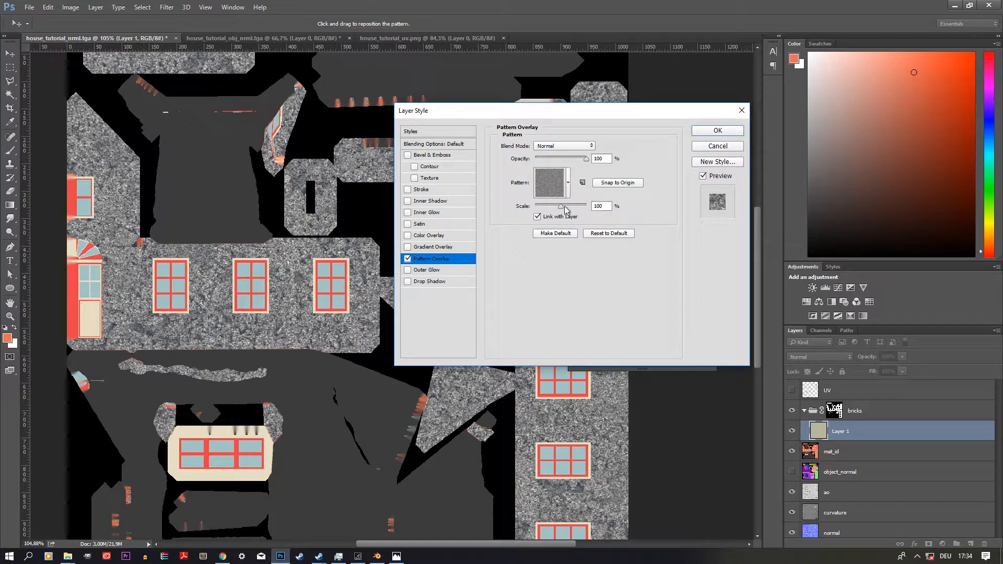
{"action": "left_click_drag", "start_coordinate": [562, 213], "coordinate": [541, 217]}
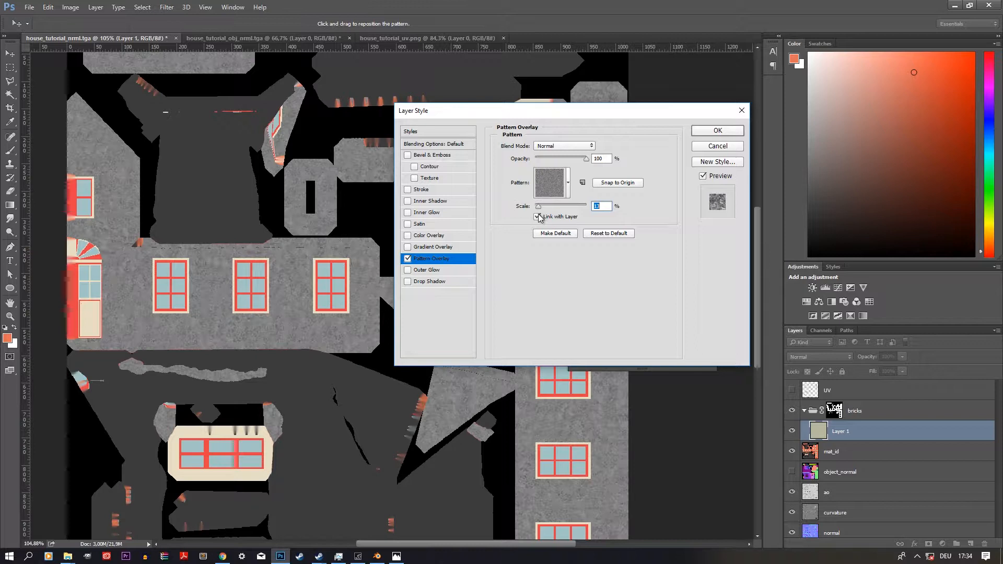
Try Multiply for the pattern overlay, then set its blend mode to Overlay and slightly lower its opacity.
{"action": "left_click", "coordinate": [571, 147]}
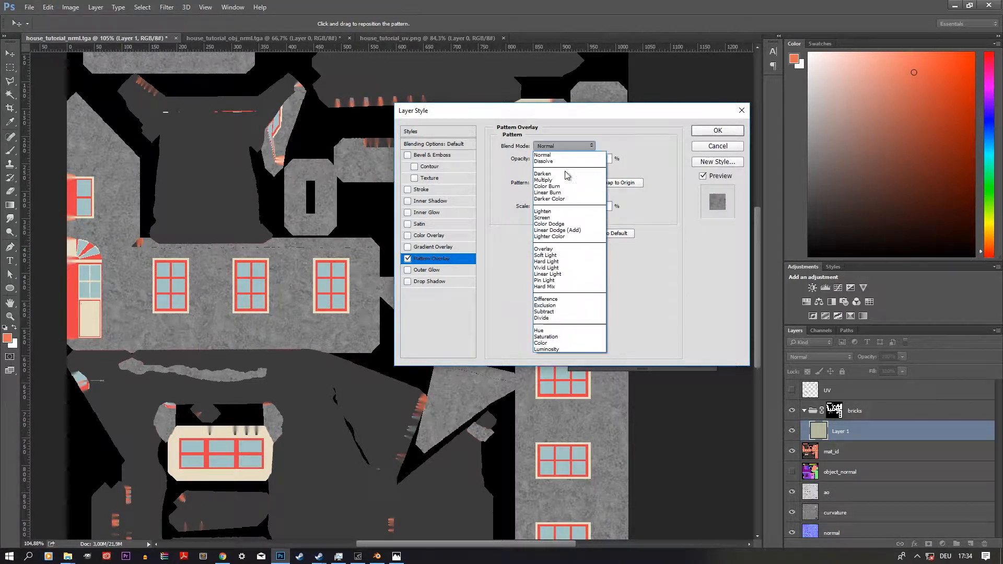
{"action": "left_click", "coordinate": [557, 183]}
{"action": "left_click", "coordinate": [560, 149]}
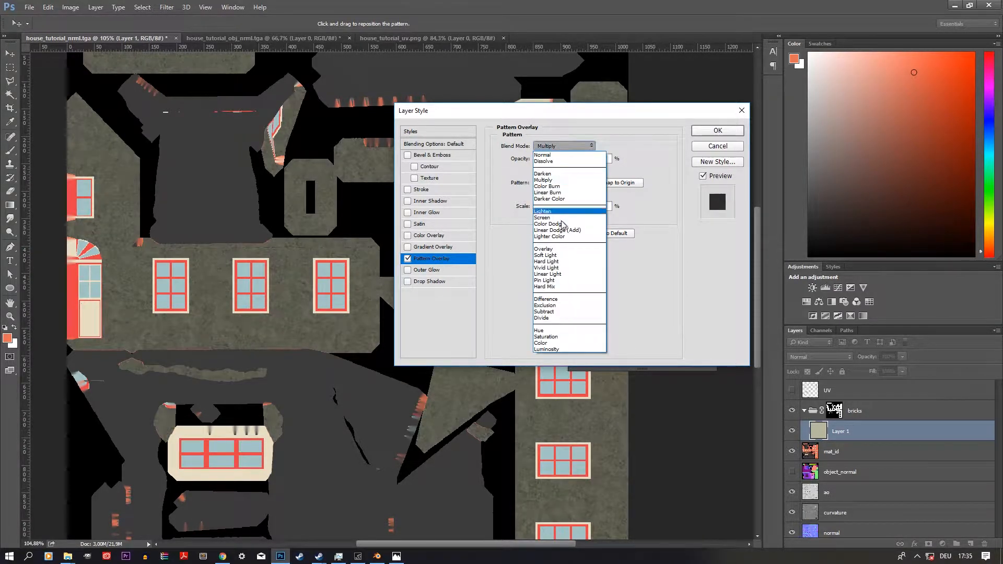
{"action": "left_click", "coordinate": [559, 253]}
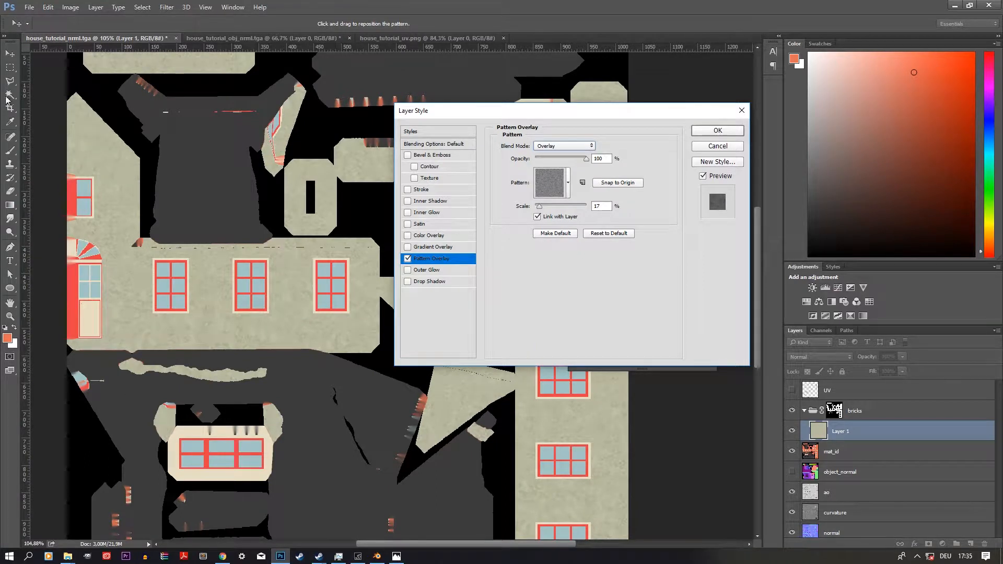
{"action": "key", "text": "alt"}
{"action": "left_click_drag", "start_coordinate": [586, 159], "coordinate": [578, 165]}
{"action": "left_click", "coordinate": [718, 131]}
{"action": "key", "text": "w"}
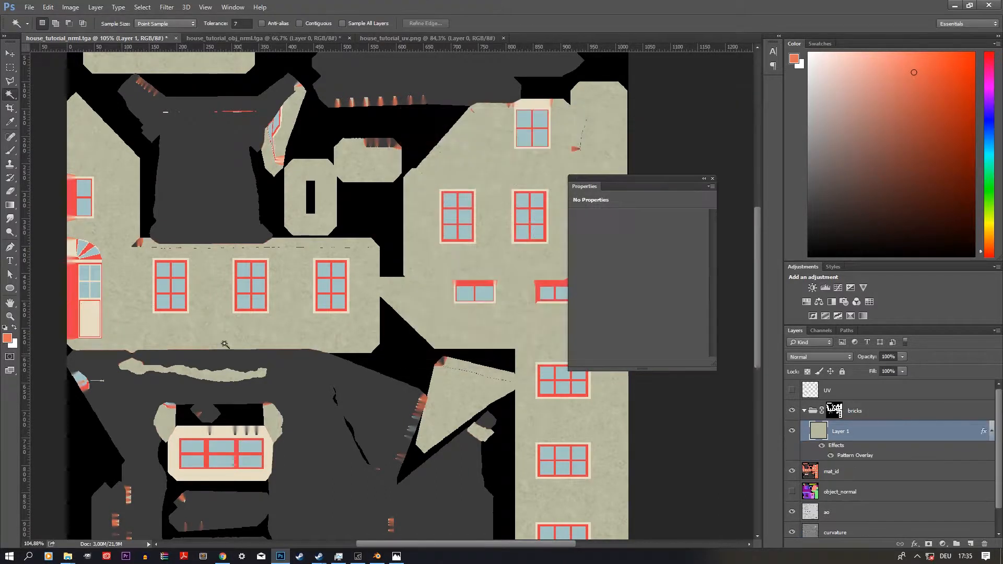
Add another layer above the beige fill in the bricks group and fill it with warm grey a3a19c.
{"action": "scroll", "coordinate": [340, 285], "scroll_direction": "up", "scroll_amount": 6}
{"action": "scroll", "coordinate": [356, 303], "scroll_direction": "down", "scroll_amount": 3}
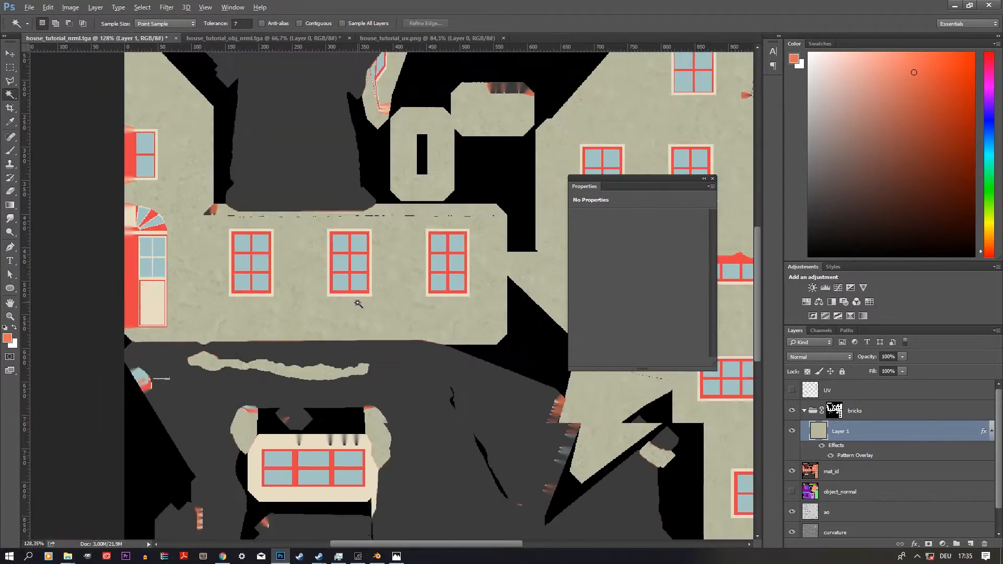
{"action": "scroll", "coordinate": [359, 270], "scroll_direction": "down", "scroll_amount": 3}
{"action": "scroll", "coordinate": [391, 297], "scroll_direction": "down", "scroll_amount": 2}
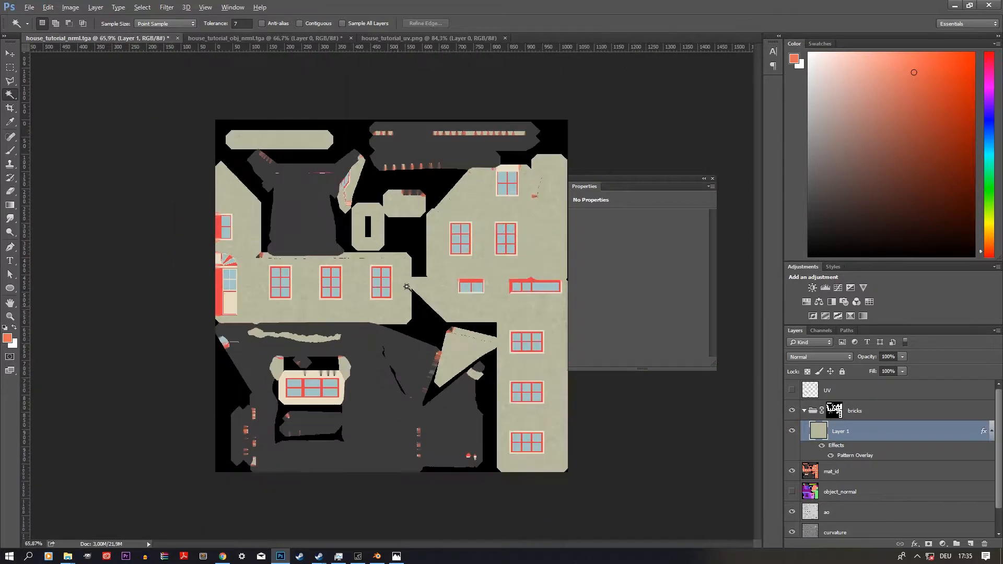
{"action": "scroll", "coordinate": [425, 323], "scroll_direction": "down", "scroll_amount": 1}
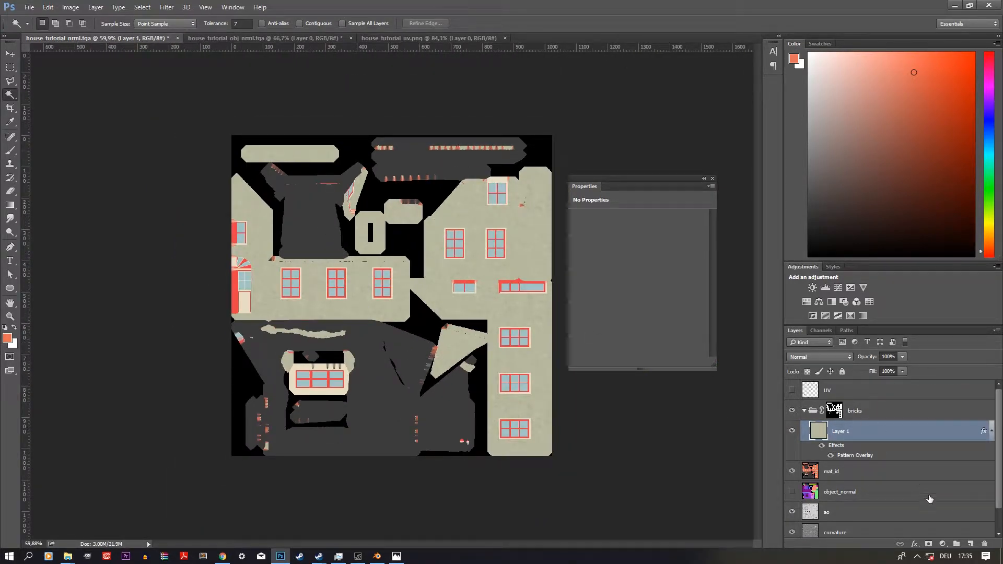
{"action": "left_click", "coordinate": [970, 545]}
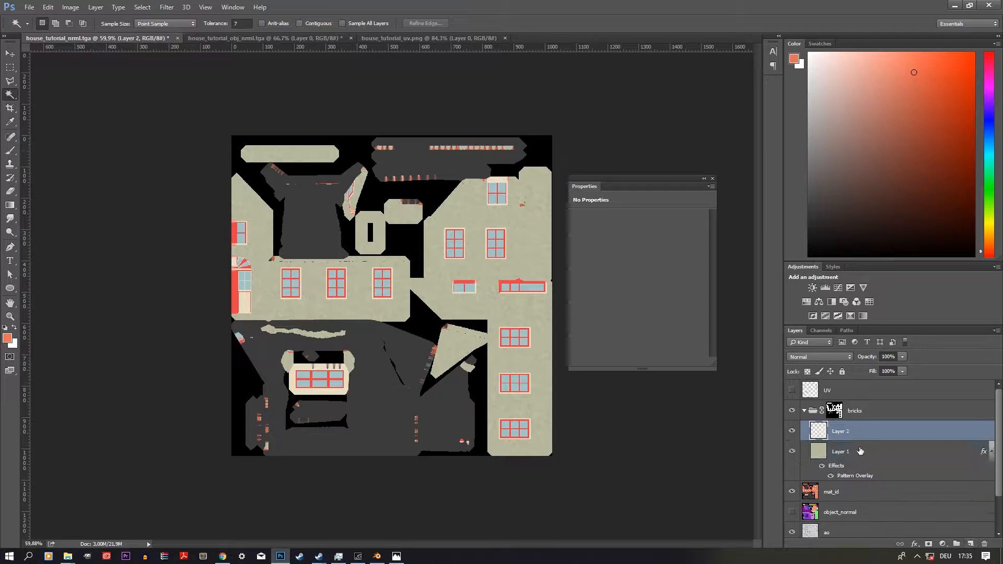
{"action": "left_click", "coordinate": [8, 338]}
{"action": "mouse_move", "coordinate": [544, 334]}
{"action": "left_mouse_down"}
{"action": "mouse_move", "coordinate": [491, 397]}
{"action": "mouse_move", "coordinate": [471, 366]}
{"action": "mouse_move", "coordinate": [485, 355]}
{"action": "mouse_move", "coordinate": [473, 351]}
{"action": "left_mouse_up"}
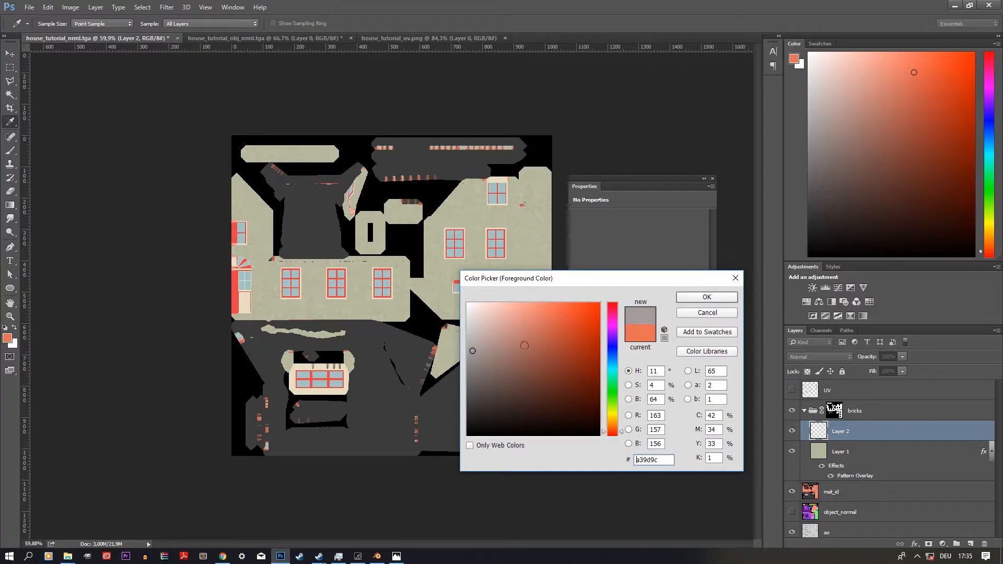
{"action": "left_click_drag", "start_coordinate": [615, 427], "coordinate": [616, 421]}
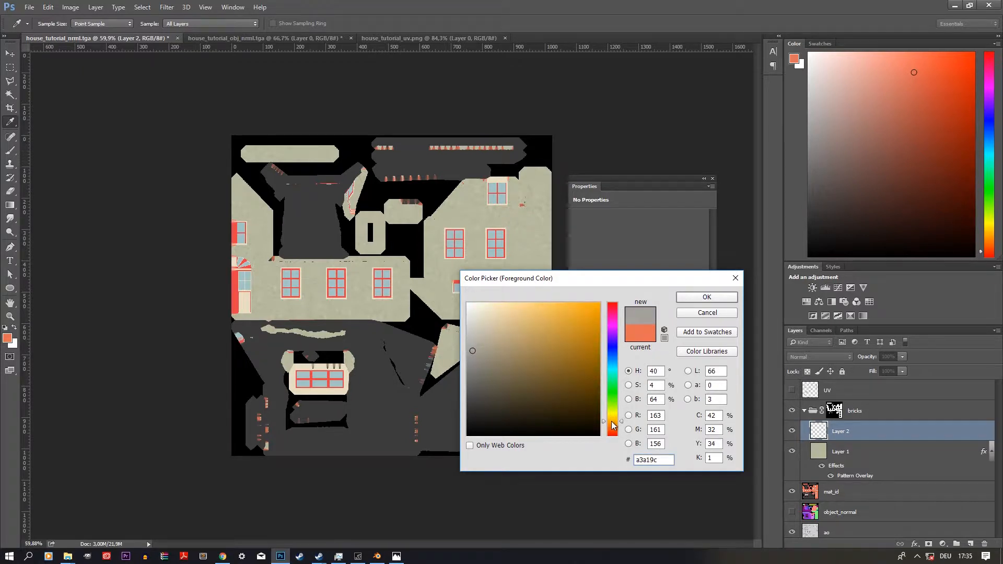
{"action": "left_click", "coordinate": [693, 302]}
{"action": "key", "text": "alt+BackSpace"}
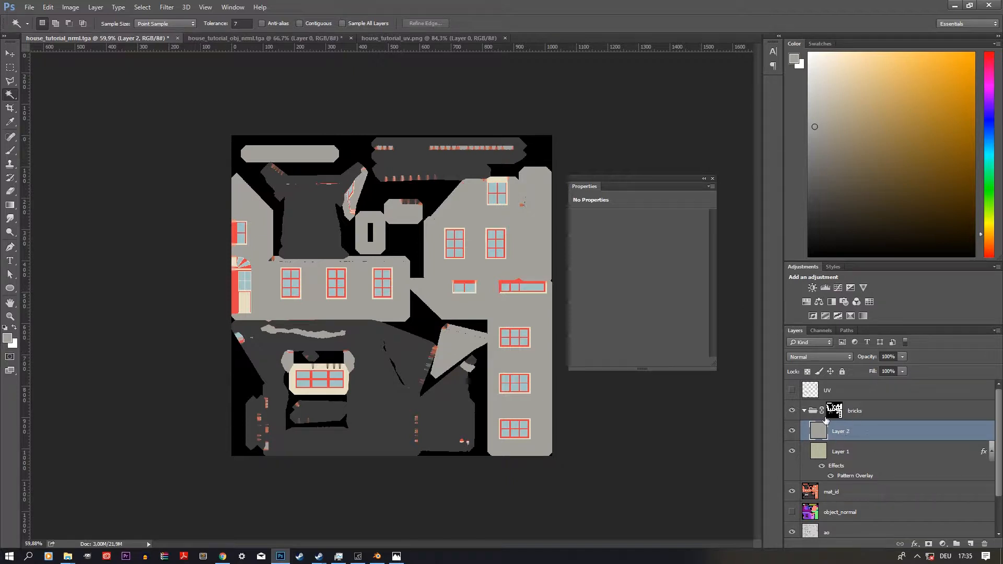
Load the curvature channel Alpha 2 as a selection and return to the layer list.
{"action": "left_click", "coordinate": [831, 333]}
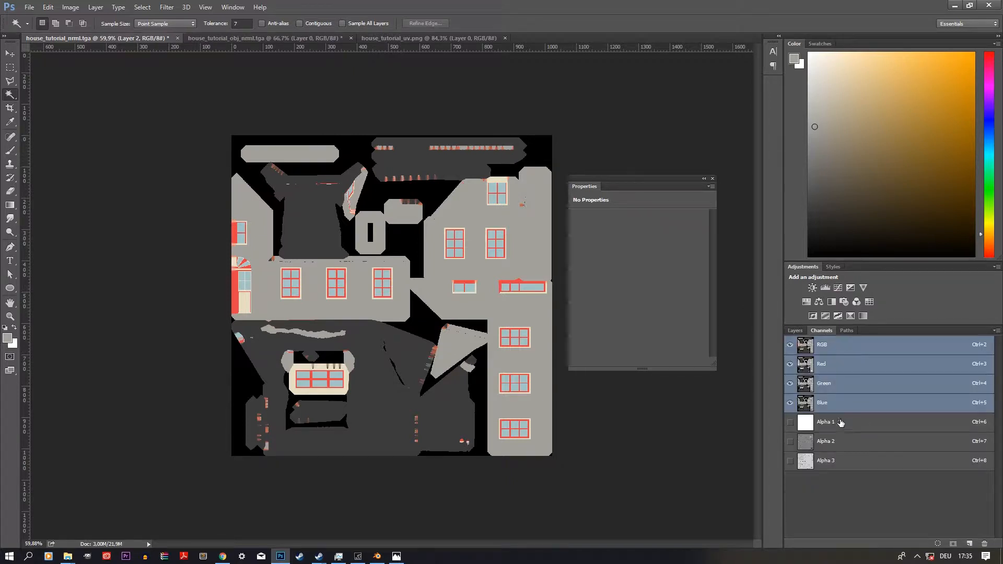
{"action": "left_click", "coordinate": [806, 441]}
{"action": "left_click", "coordinate": [806, 443], "text": "ctrl"}
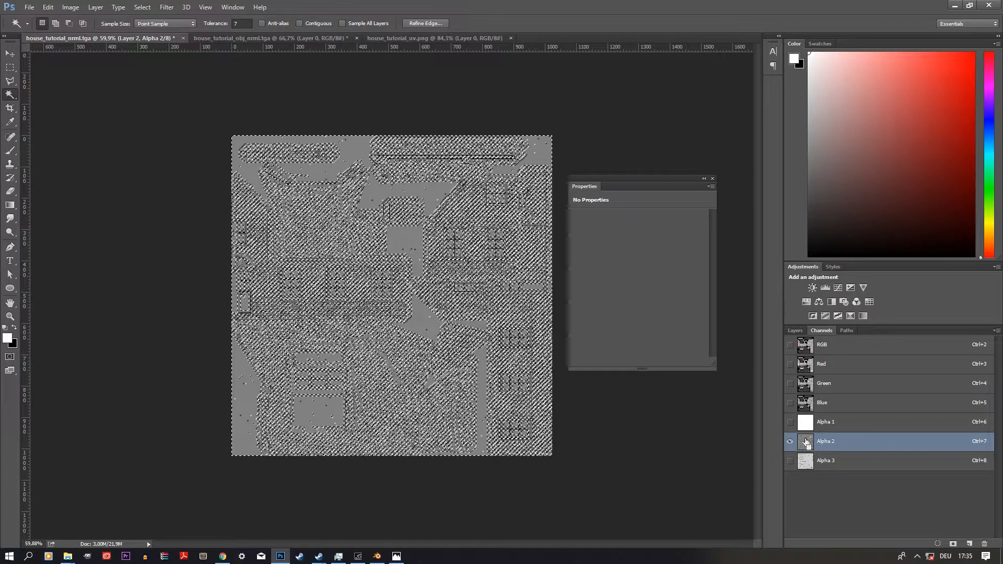
{"action": "left_click", "coordinate": [794, 331]}
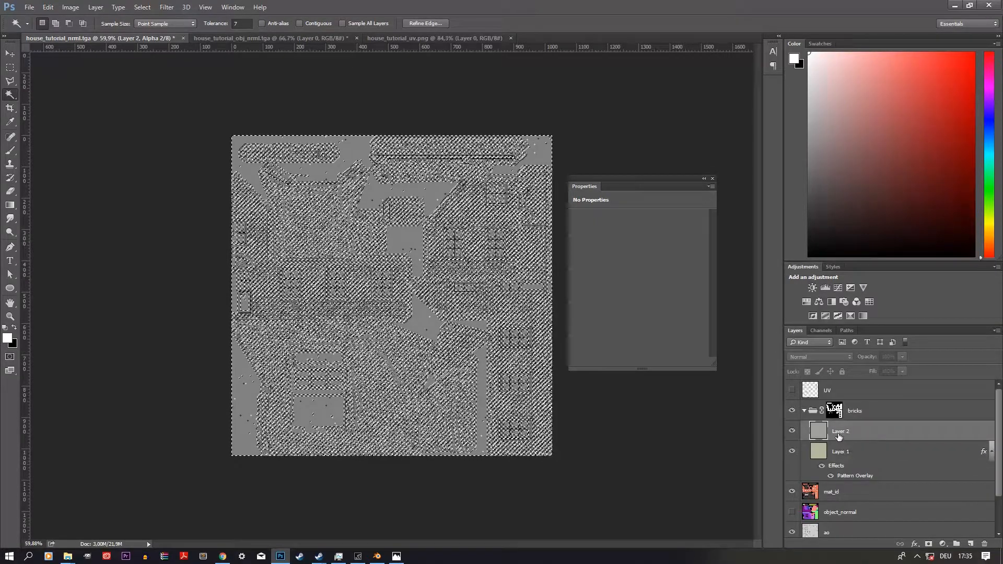
Add a layer mask to the warm grey layer from the loaded curvature selection and invert the mask.
{"action": "left_click", "coordinate": [930, 545]}
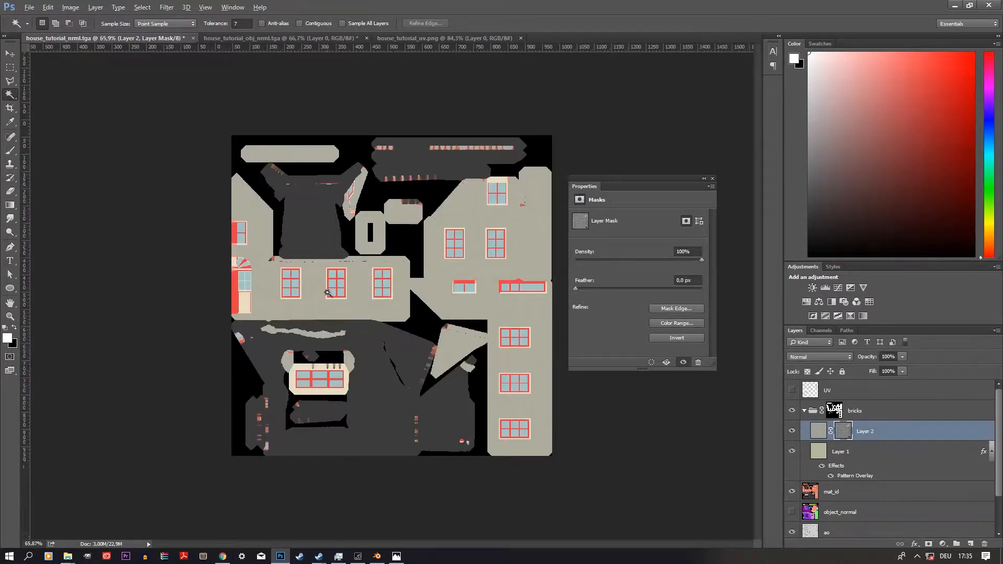
{"action": "scroll", "coordinate": [390, 302], "scroll_direction": "up", "scroll_amount": 4}
{"action": "scroll", "coordinate": [389, 302], "scroll_direction": "up", "scroll_amount": 2}
{"action": "left_click", "coordinate": [847, 434]}
{"action": "key", "text": "ctrl+i"}
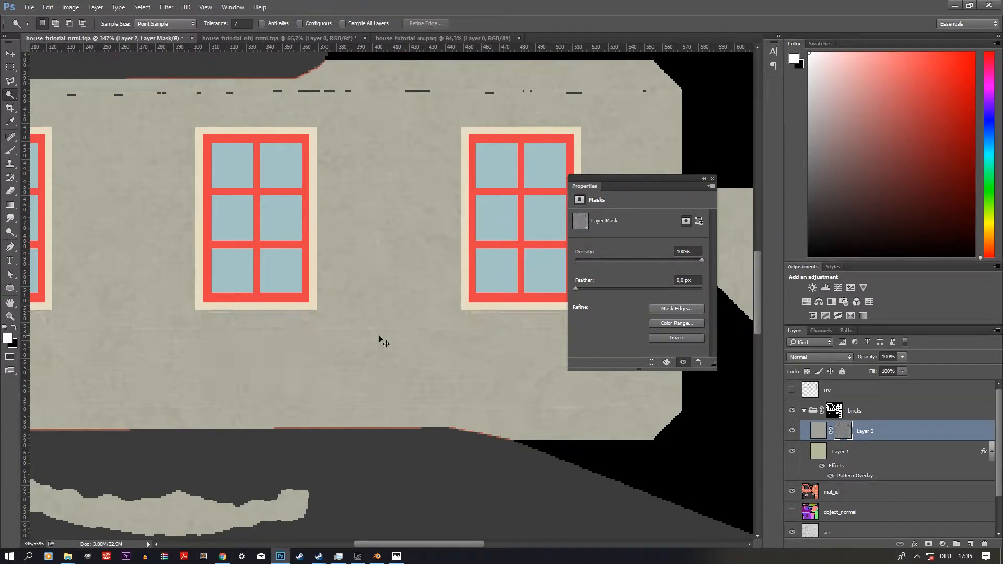
{"action": "scroll", "coordinate": [280, 319], "scroll_direction": "down", "scroll_amount": 1}
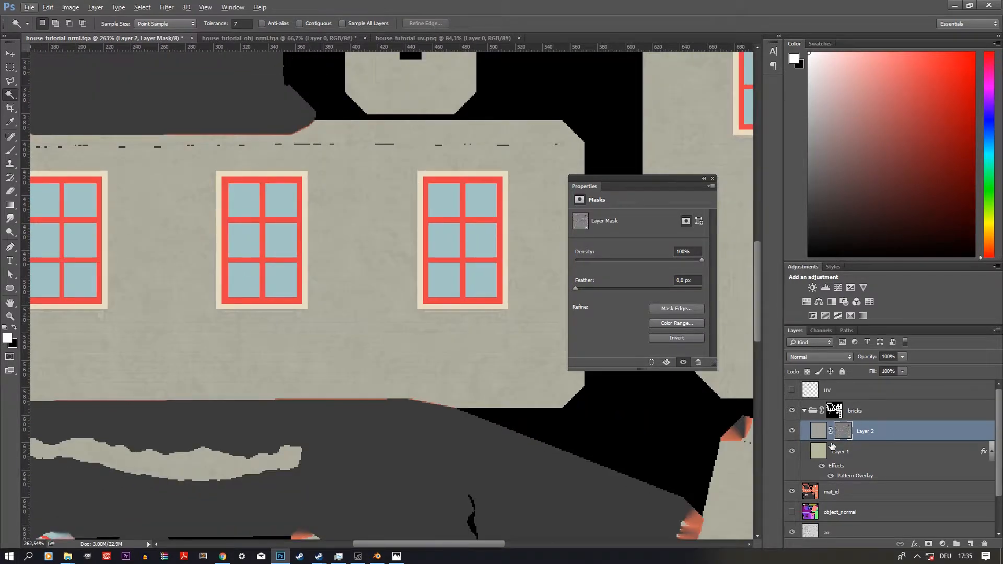
View the warm grey layer's curvature mask on its own and examine the brick and window edges up close.
{"action": "left_click", "coordinate": [818, 426]}
{"action": "left_click", "coordinate": [846, 435], "text": "alt"}
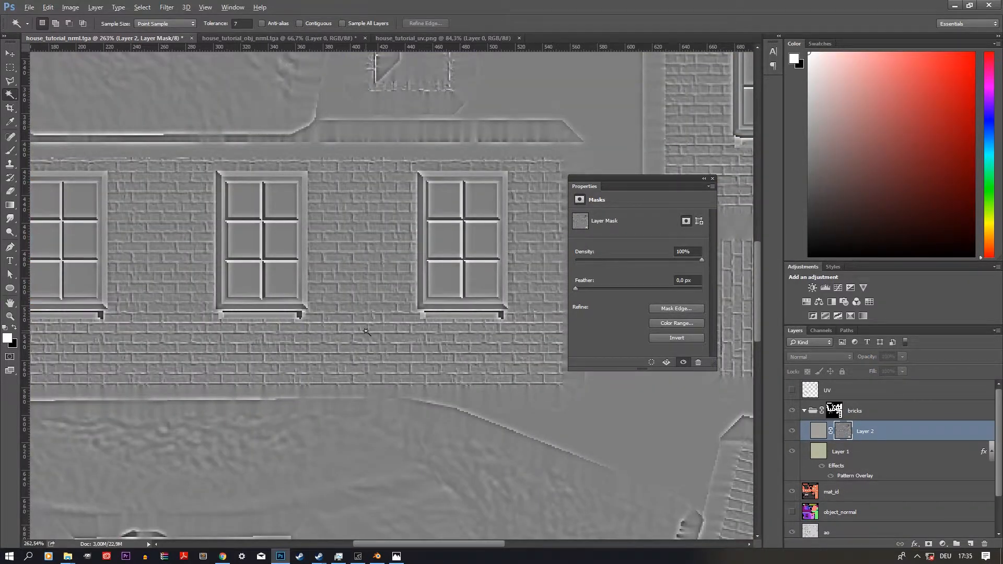
{"action": "scroll", "coordinate": [366, 331], "scroll_direction": "down", "scroll_amount": 4}
{"action": "scroll", "coordinate": [63, 320], "scroll_direction": "up", "scroll_amount": 6}
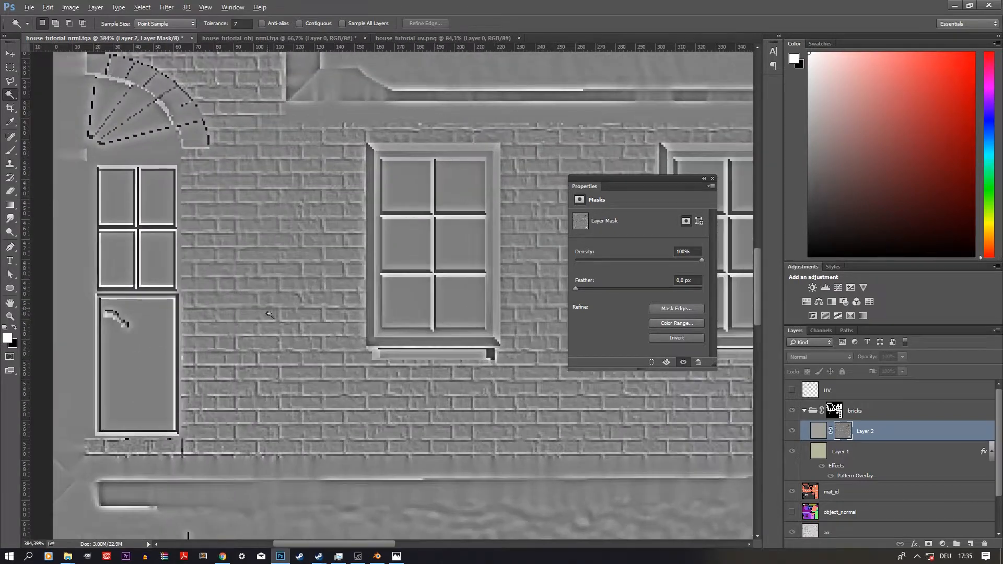
{"action": "scroll", "coordinate": [277, 313], "scroll_direction": "up", "scroll_amount": 3}
{"action": "left_click", "coordinate": [850, 433], "text": "ctrl"}
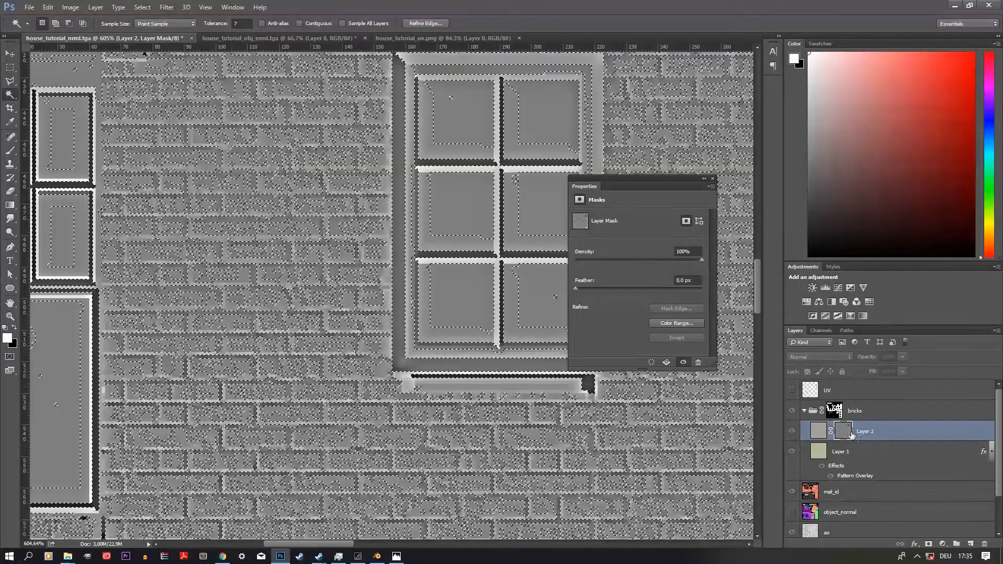
{"action": "left_click", "coordinate": [844, 438], "text": "alt"}
{"action": "scroll", "coordinate": [407, 371], "scroll_direction": "down", "scroll_amount": 6}
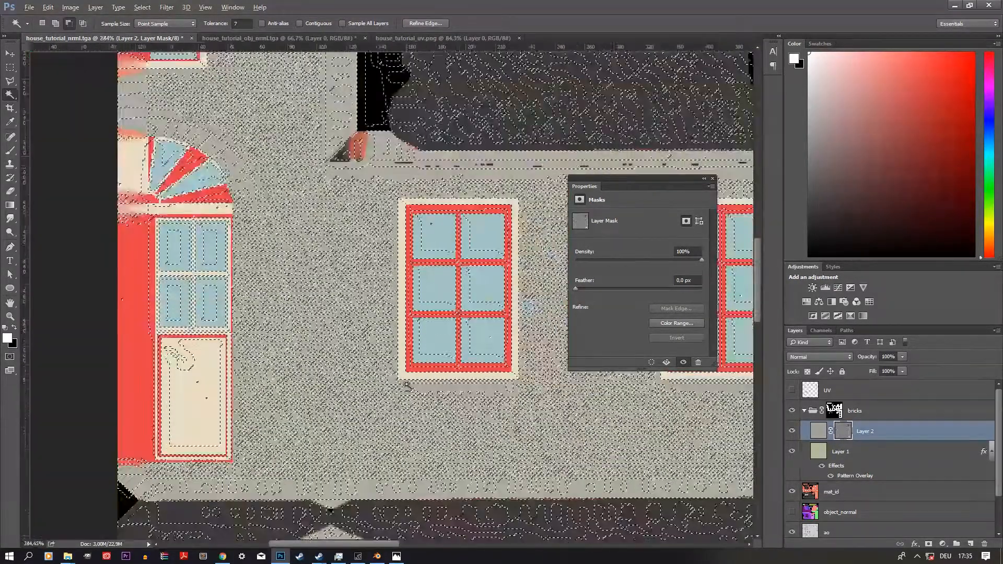
{"action": "scroll", "coordinate": [331, 282], "scroll_direction": "up", "scroll_amount": 6}
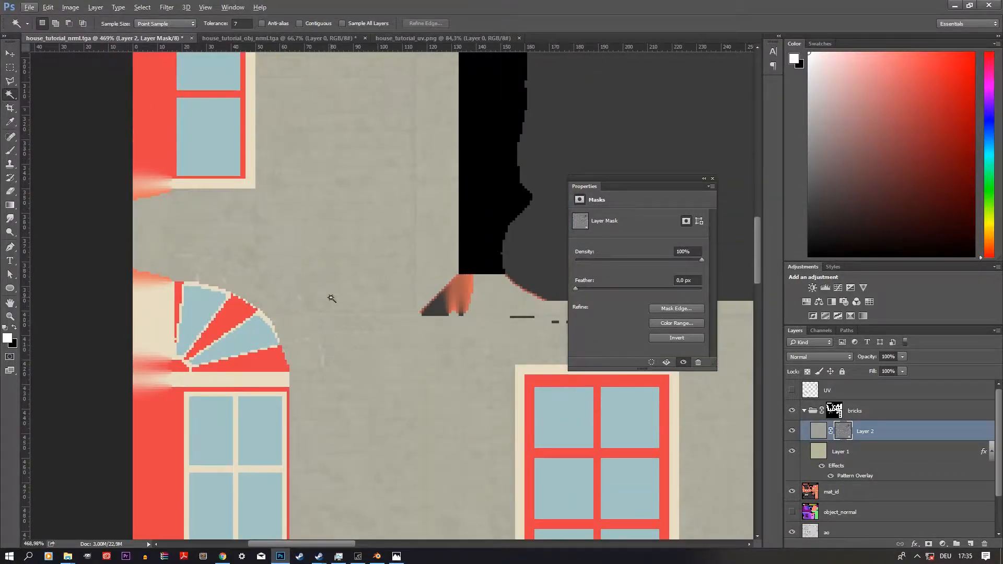
Set the masked warm grey layer's blend mode to Multiply and check the brick joints across the house walls.
{"action": "scroll", "coordinate": [332, 297], "scroll_direction": "up", "scroll_amount": 1}
{"action": "scroll", "coordinate": [320, 280], "scroll_direction": "up", "scroll_amount": 6}
{"action": "scroll", "coordinate": [327, 278], "scroll_direction": "down", "scroll_amount": 8}
{"action": "scroll", "coordinate": [331, 325], "scroll_direction": "down", "scroll_amount": 11}
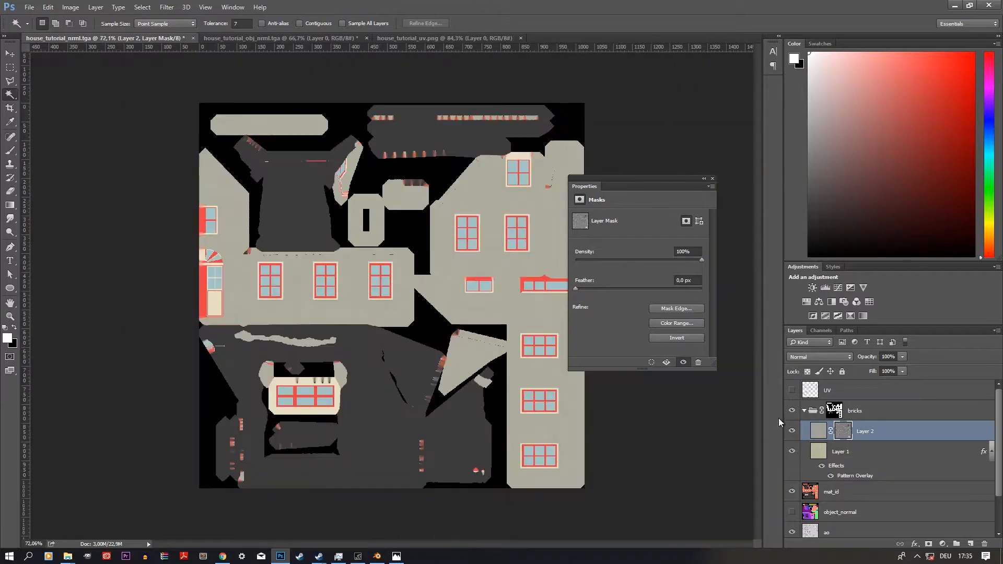
{"action": "scroll", "coordinate": [373, 313], "scroll_direction": "up", "scroll_amount": 6}
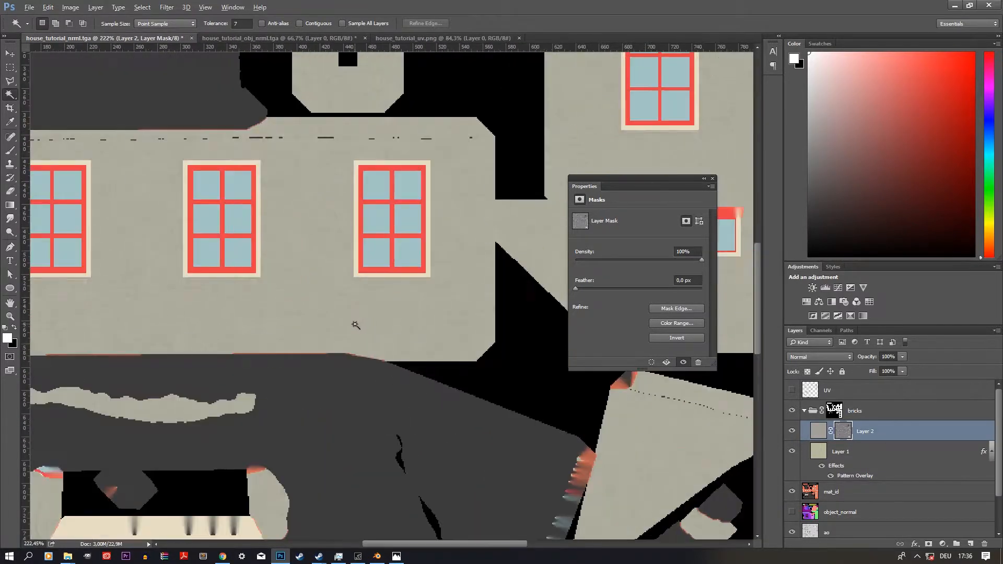
{"action": "left_click", "coordinate": [816, 356]}
{"action": "left_click", "coordinate": [815, 393]}
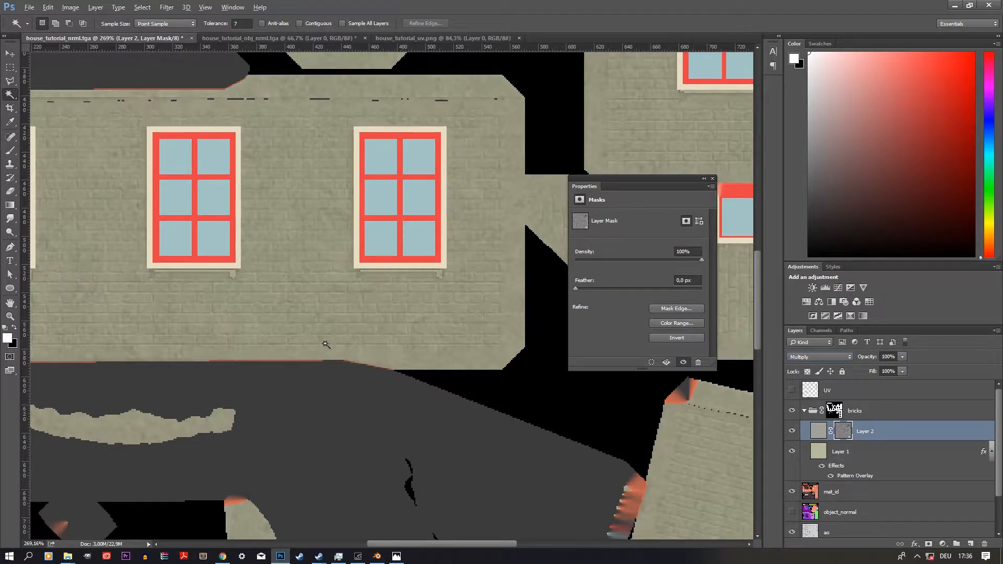
{"action": "key", "text": "v"}
{"action": "scroll", "coordinate": [302, 209], "scroll_direction": "down", "scroll_amount": 5}
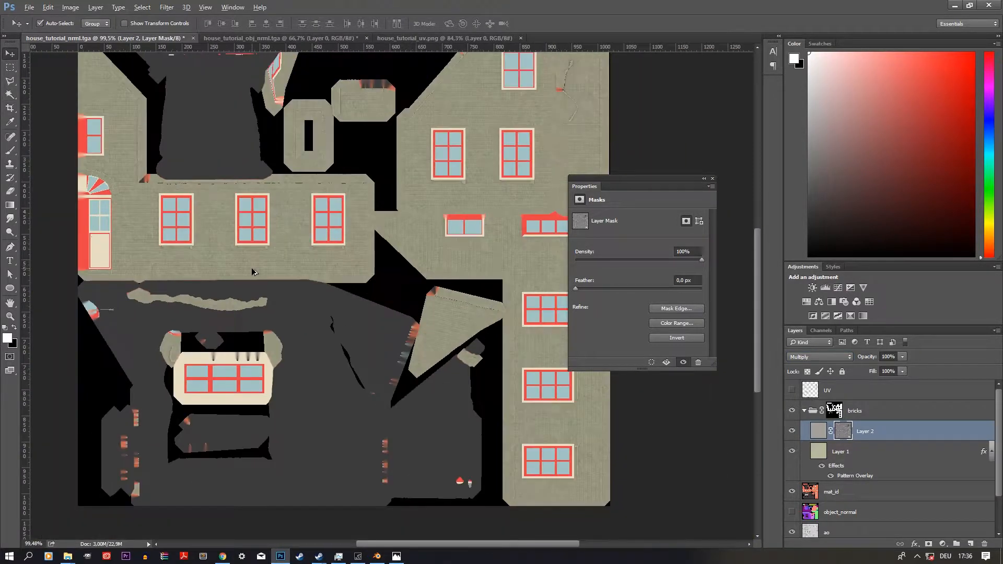
{"action": "scroll", "coordinate": [209, 241], "scroll_direction": "up", "scroll_amount": 3}
{"action": "scroll", "coordinate": [228, 243], "scroll_direction": "down", "scroll_amount": 3}
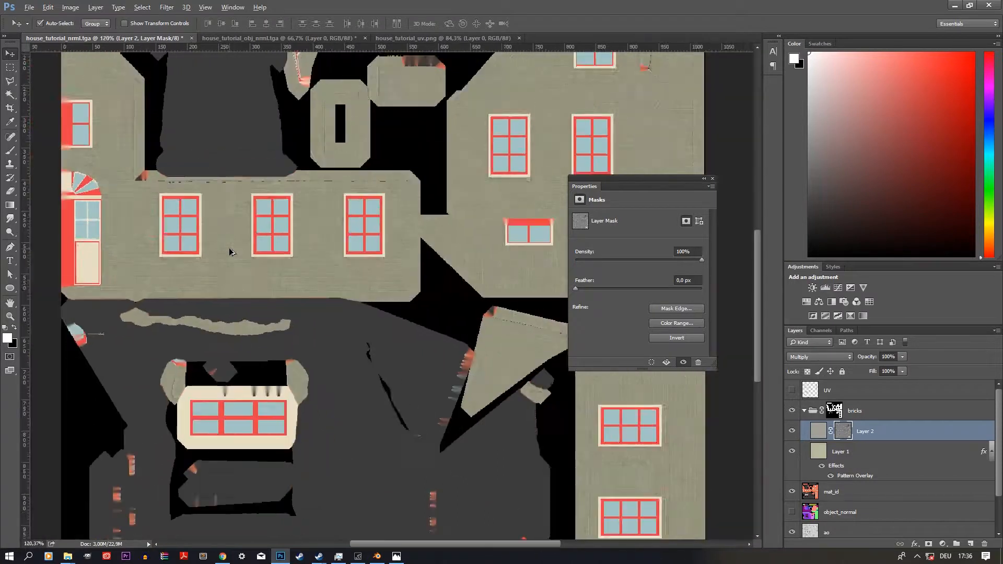
{"action": "scroll", "coordinate": [347, 235], "scroll_direction": "up", "scroll_amount": 2}
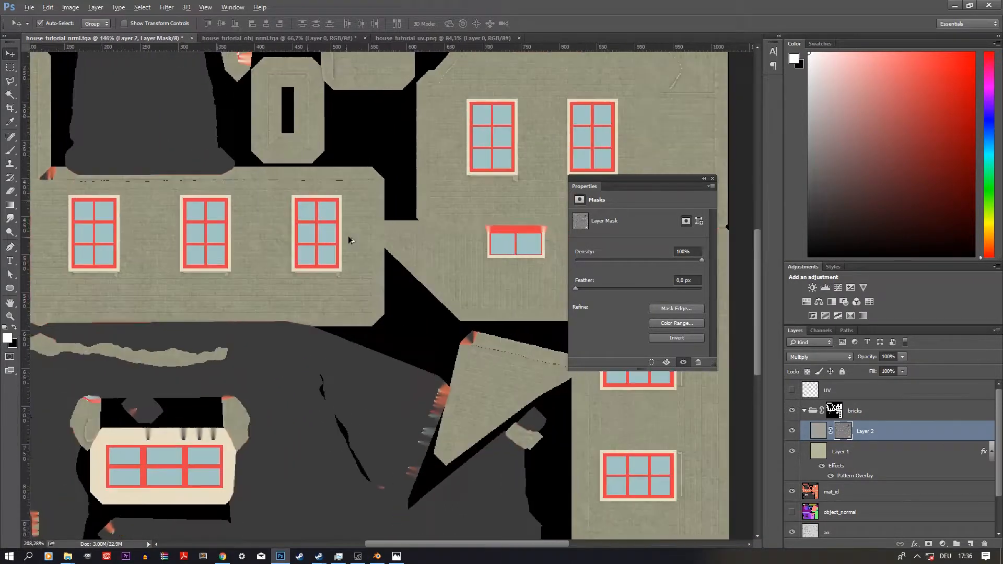
{"action": "scroll", "coordinate": [381, 246], "scroll_direction": "down", "scroll_amount": 1}
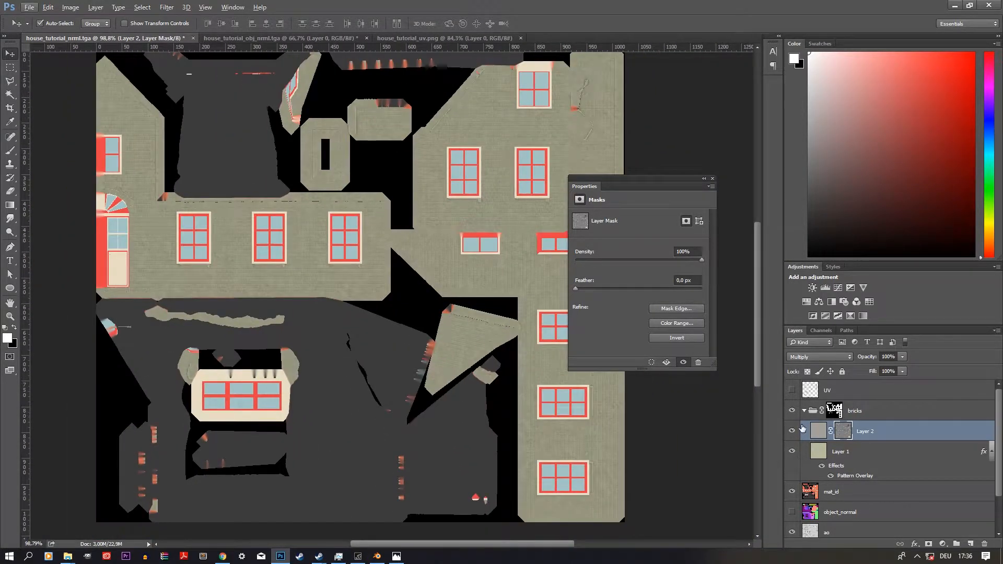
Refill the brick base colour layer with the lighter, warmer beige cfc1b3.
{"action": "left_click", "coordinate": [823, 434]}
{"action": "double_click", "coordinate": [822, 454]}
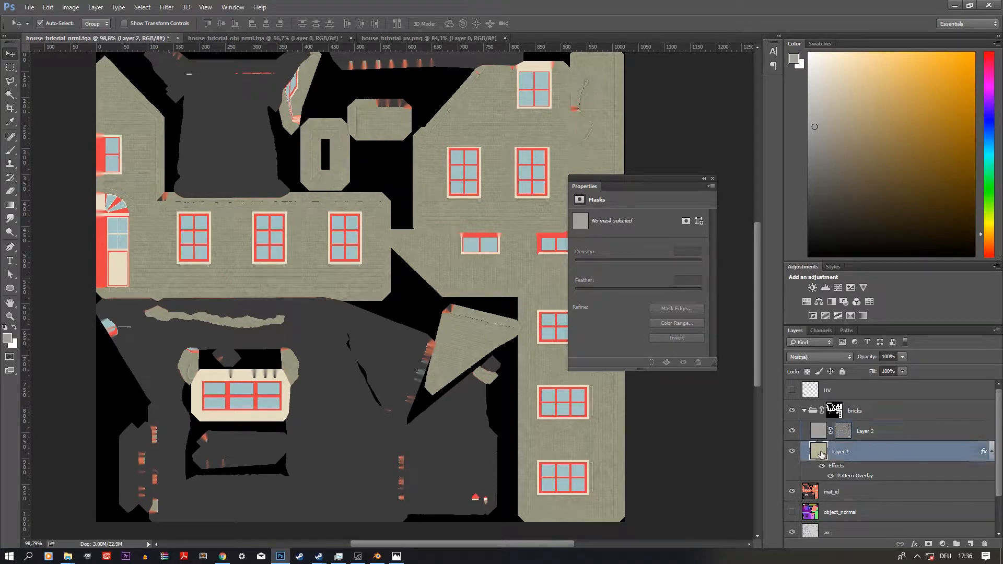
{"action": "left_click", "coordinate": [718, 146]}
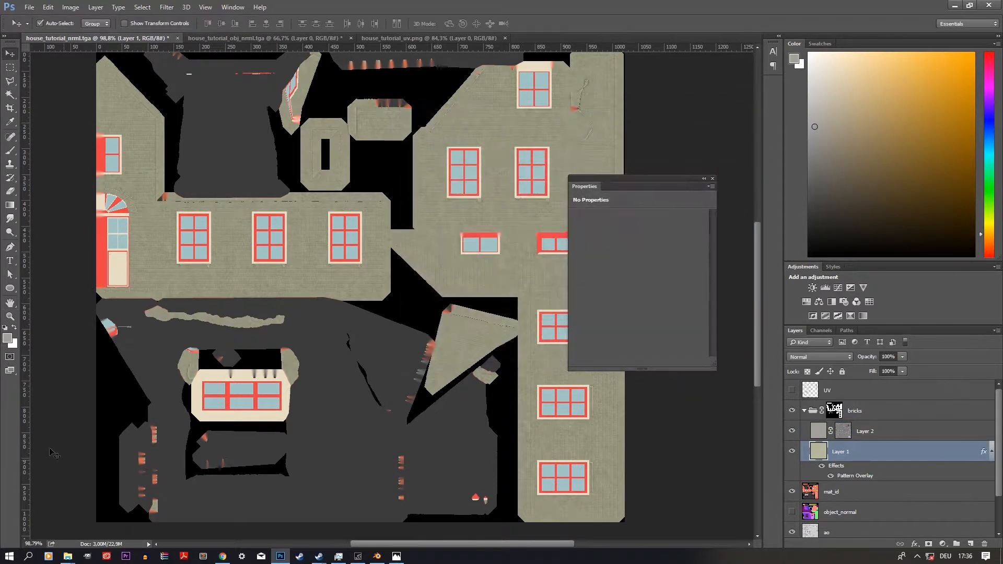
{"action": "left_click", "coordinate": [8, 340]}
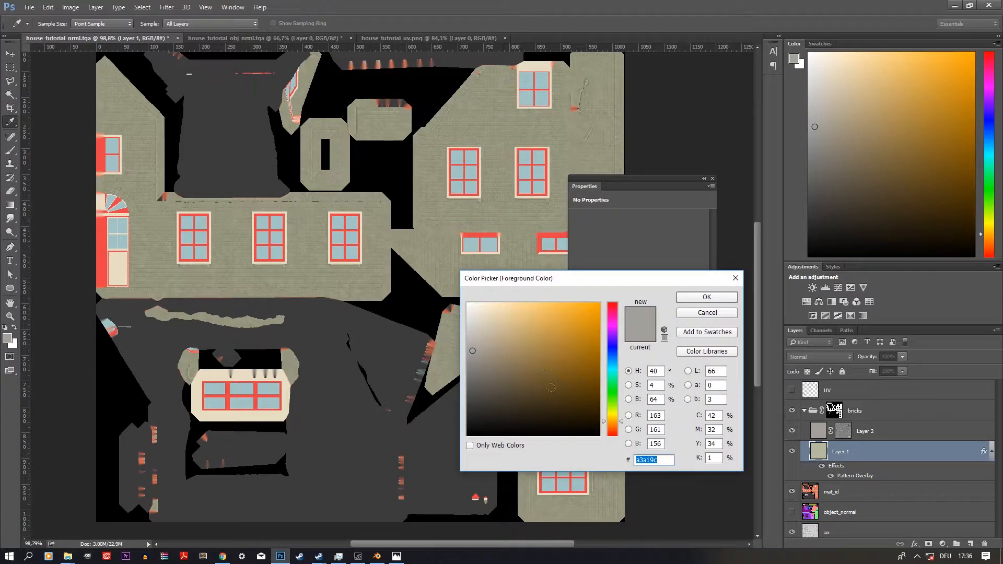
{"action": "mouse_move", "coordinate": [476, 349]}
{"action": "left_mouse_down"}
{"action": "mouse_move", "coordinate": [496, 335]}
{"action": "mouse_move", "coordinate": [485, 327]}
{"action": "left_mouse_up"}
{"action": "left_click_drag", "start_coordinate": [613, 431], "coordinate": [613, 427]}
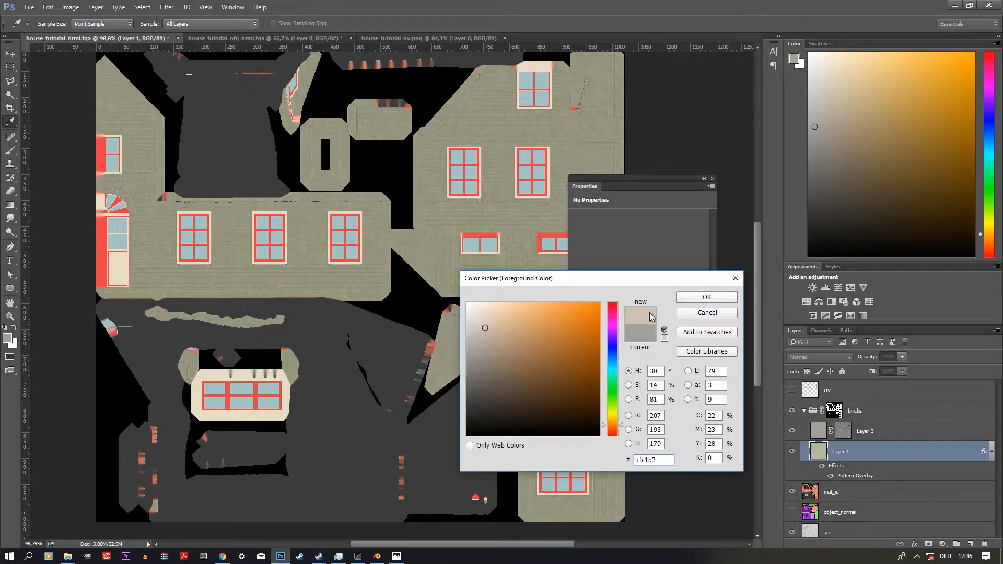
{"action": "left_click", "coordinate": [707, 297]}
{"action": "key", "text": "v"}
{"action": "key", "text": "alt+BackSpace"}
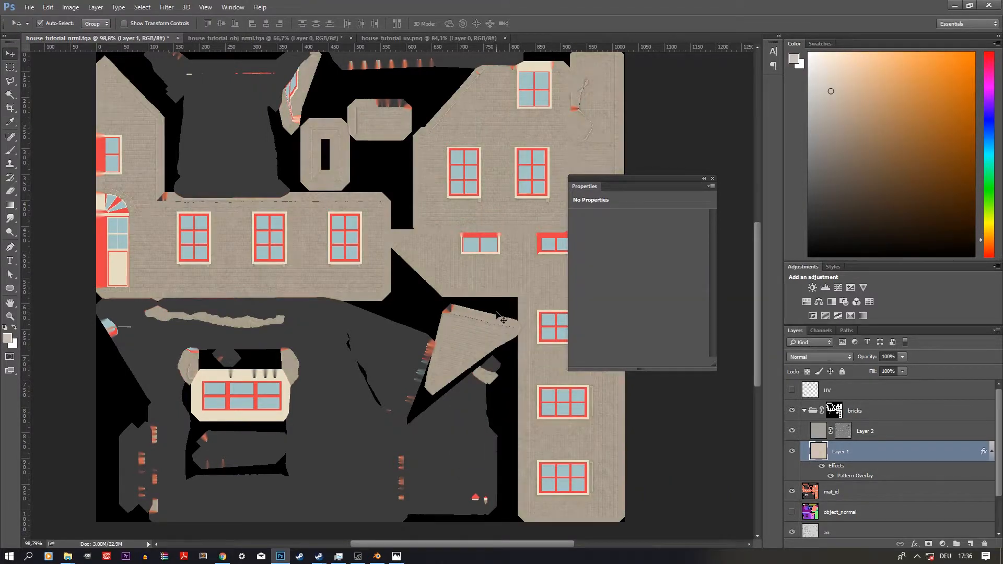
Inspect the recoloured brick walls up close and compare them with the grey layer's curvature mask.
{"action": "scroll", "coordinate": [334, 279], "scroll_direction": "up", "scroll_amount": 8}
{"action": "scroll", "coordinate": [333, 296], "scroll_direction": "down", "scroll_amount": 3}
{"action": "scroll", "coordinate": [332, 296], "scroll_direction": "down", "scroll_amount": 6}
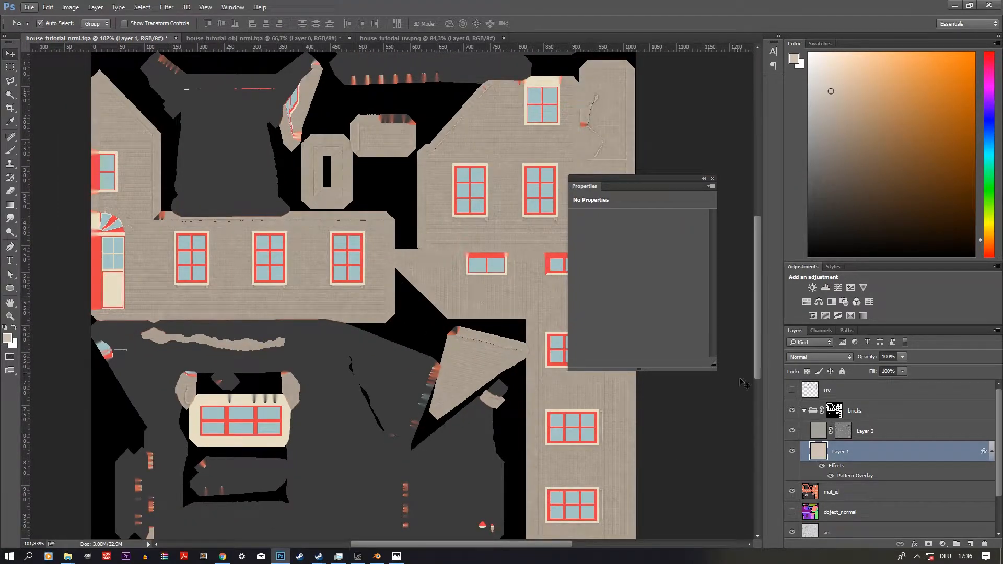
{"action": "left_click", "coordinate": [824, 431]}
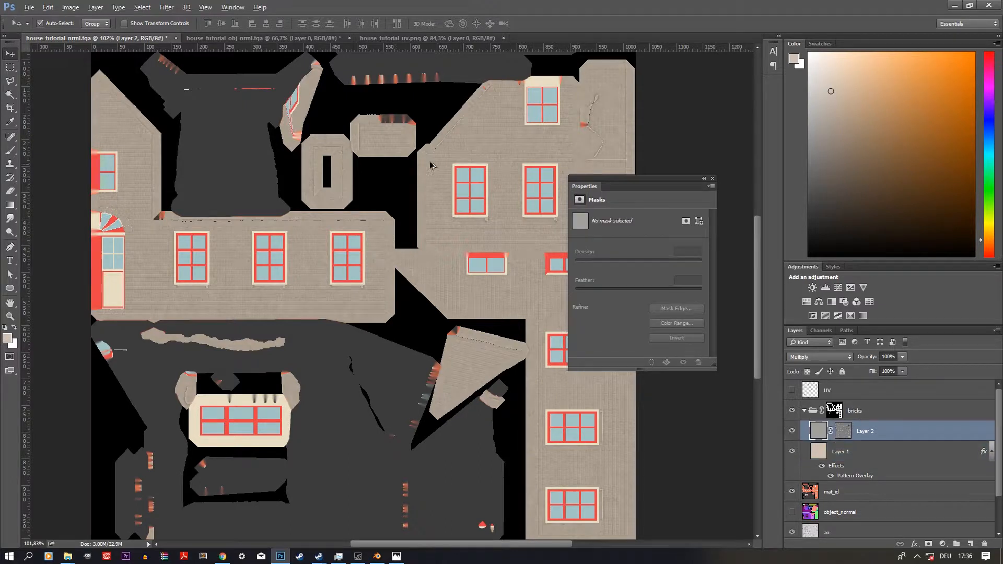
{"action": "scroll", "coordinate": [464, 222], "scroll_direction": "up", "scroll_amount": 4}
{"action": "scroll", "coordinate": [465, 280], "scroll_direction": "down", "scroll_amount": 4}
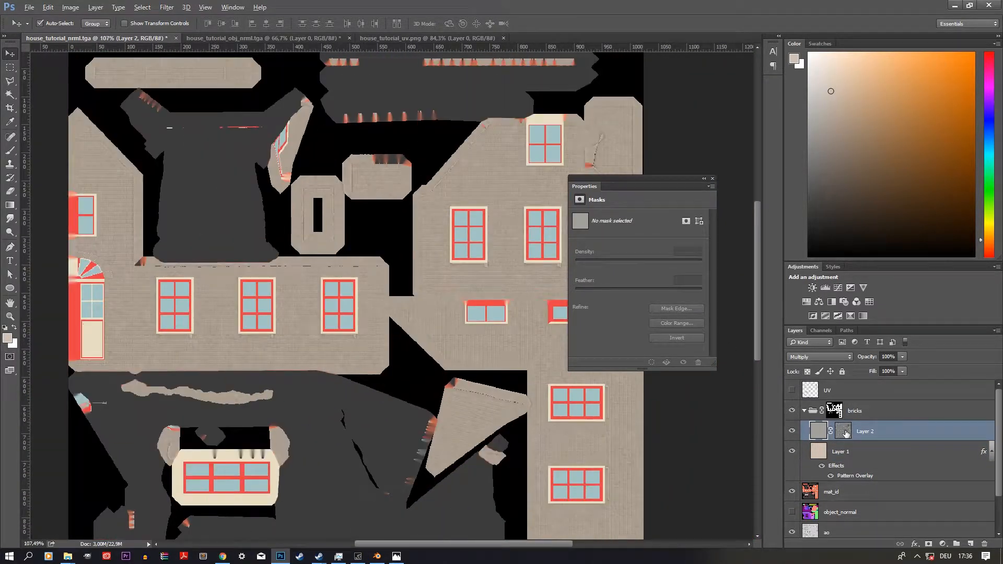
{"action": "left_click", "coordinate": [845, 432], "text": "alt"}
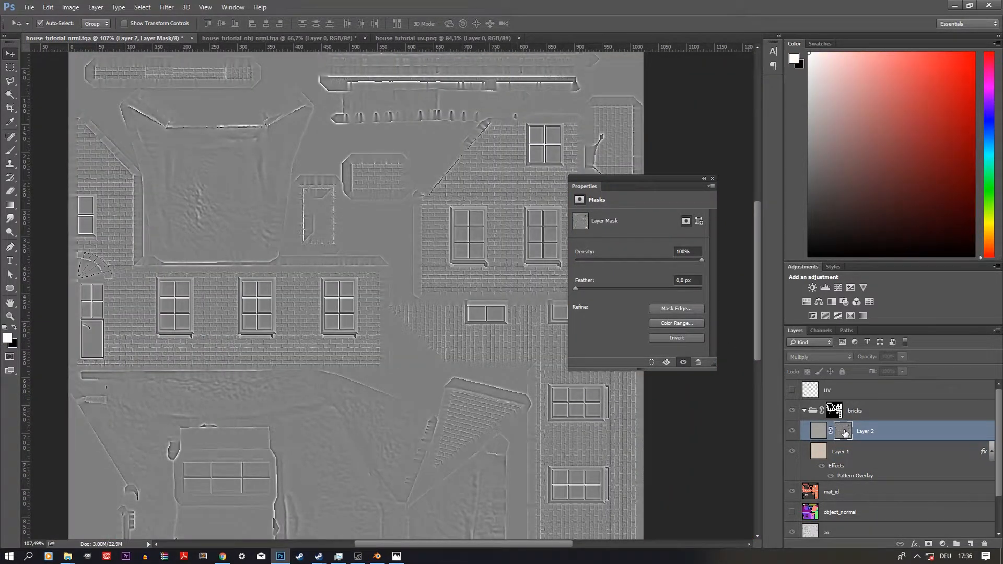
{"action": "left_click", "coordinate": [846, 433], "text": "alt"}
{"action": "scroll", "coordinate": [538, 258], "scroll_direction": "up", "scroll_amount": 6}
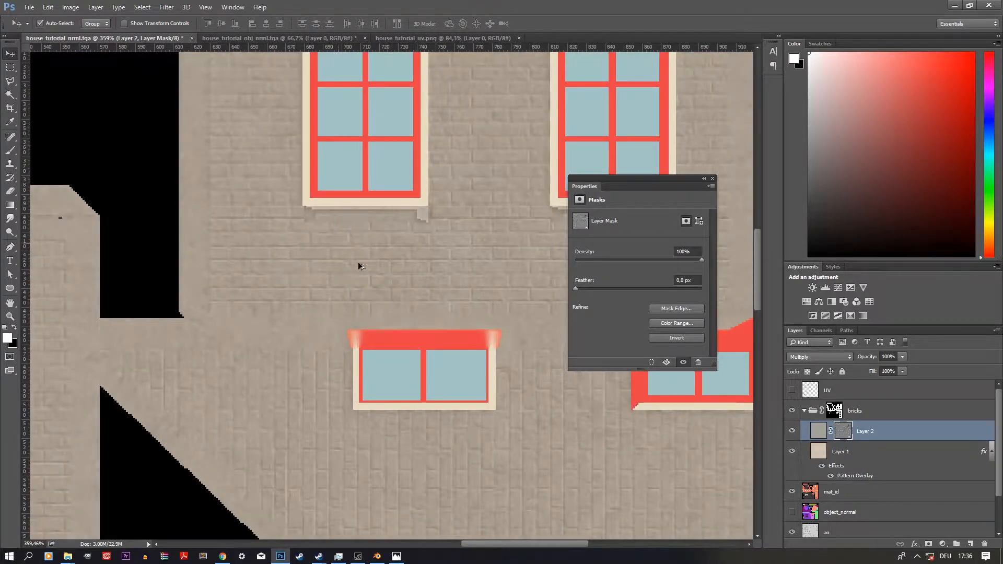
{"action": "scroll", "coordinate": [403, 366], "scroll_direction": "down", "scroll_amount": 5}
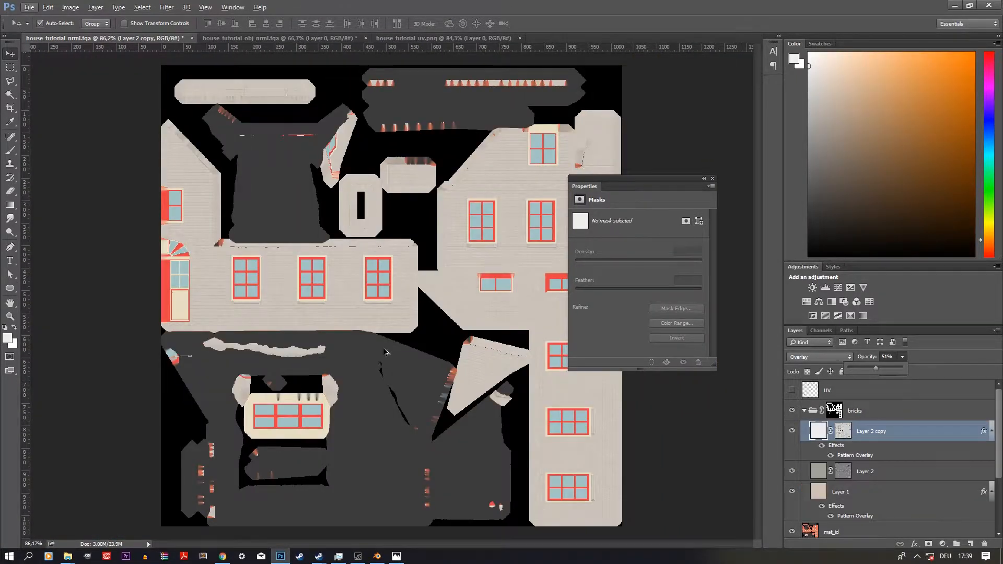
Accept 51% opacity for the white Layer 2 copy and check the brick wall around the windows.
{"action": "left_click", "coordinate": [13, 57]}
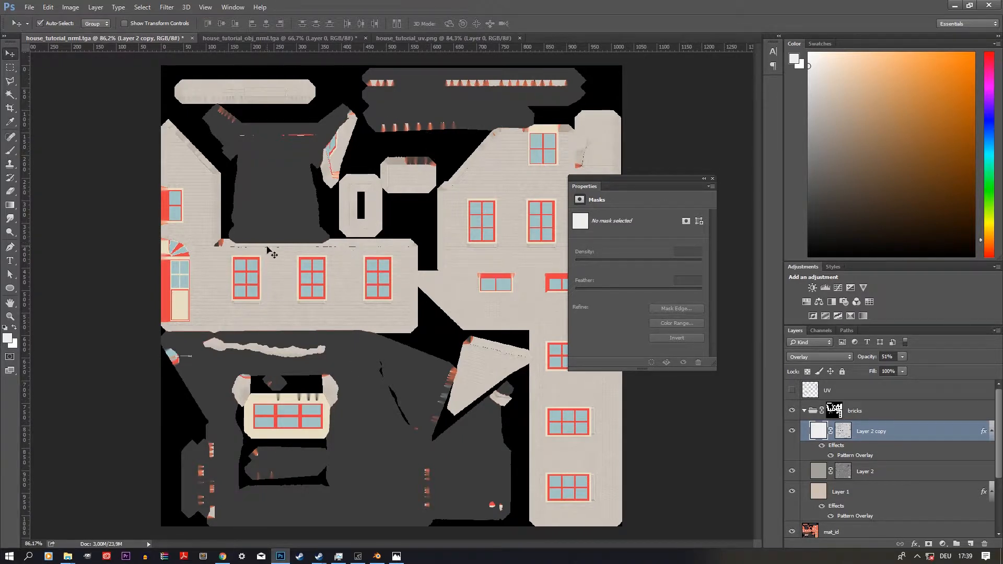
{"action": "scroll", "coordinate": [251, 298], "scroll_direction": "up", "scroll_amount": 10}
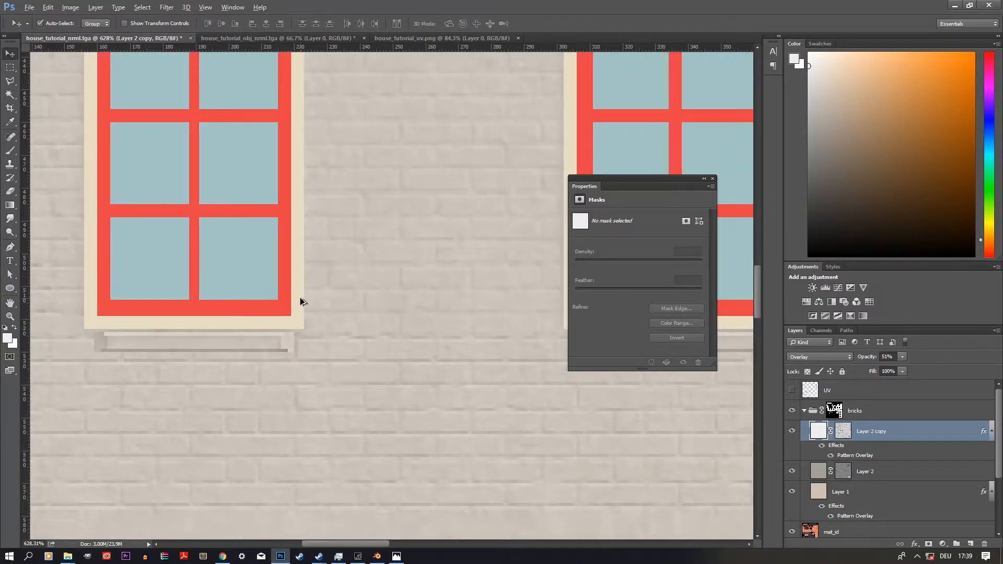
{"action": "scroll", "coordinate": [300, 302], "scroll_direction": "down", "scroll_amount": 7}
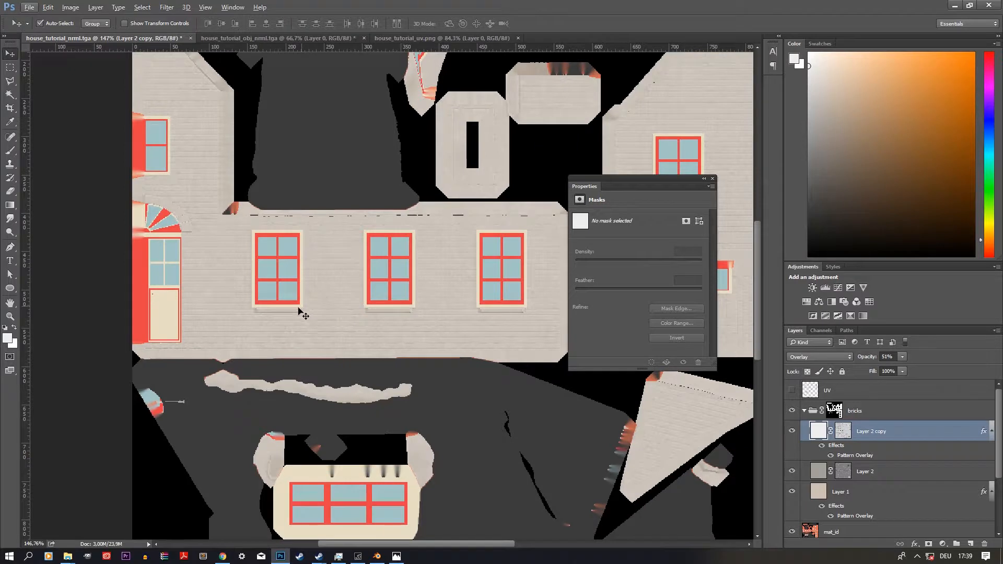
Open house_tutorial_ao_low.tga from the video_house folder, leaving its colour profile unmanaged.
{"action": "left_click", "coordinate": [32, 10]}
{"action": "left_click", "coordinate": [39, 28]}
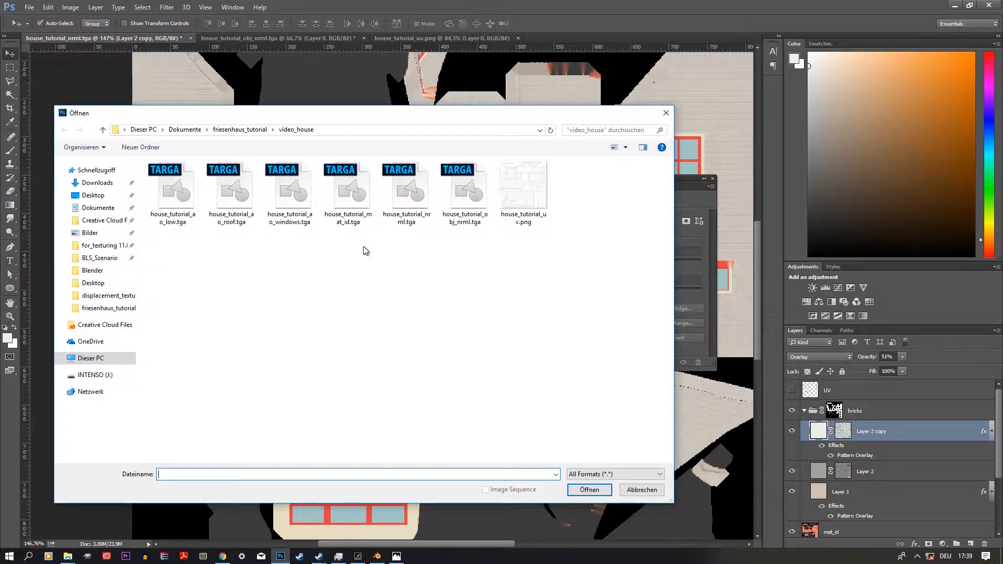
{"action": "double_click", "coordinate": [172, 193]}
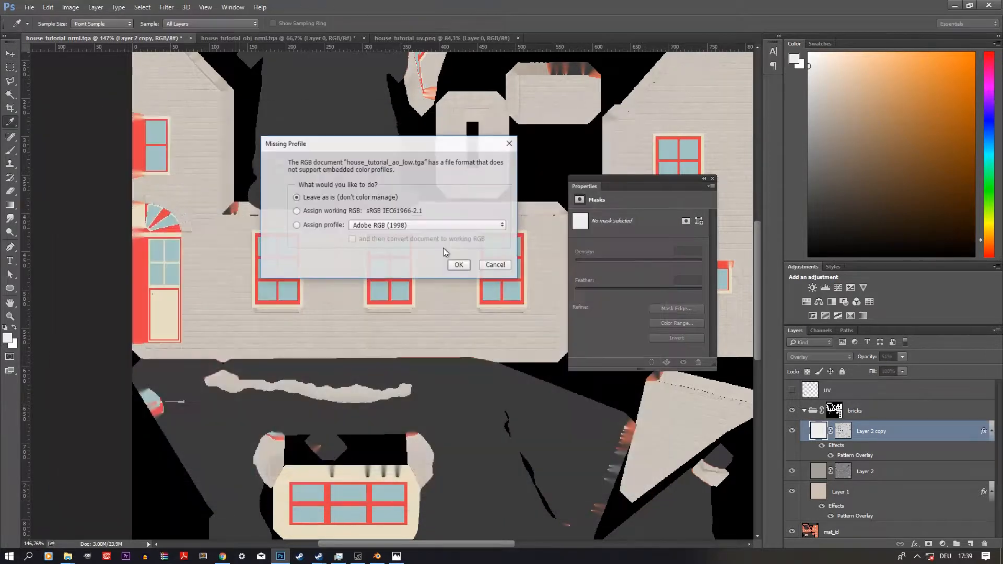
{"action": "left_click", "coordinate": [456, 266]}
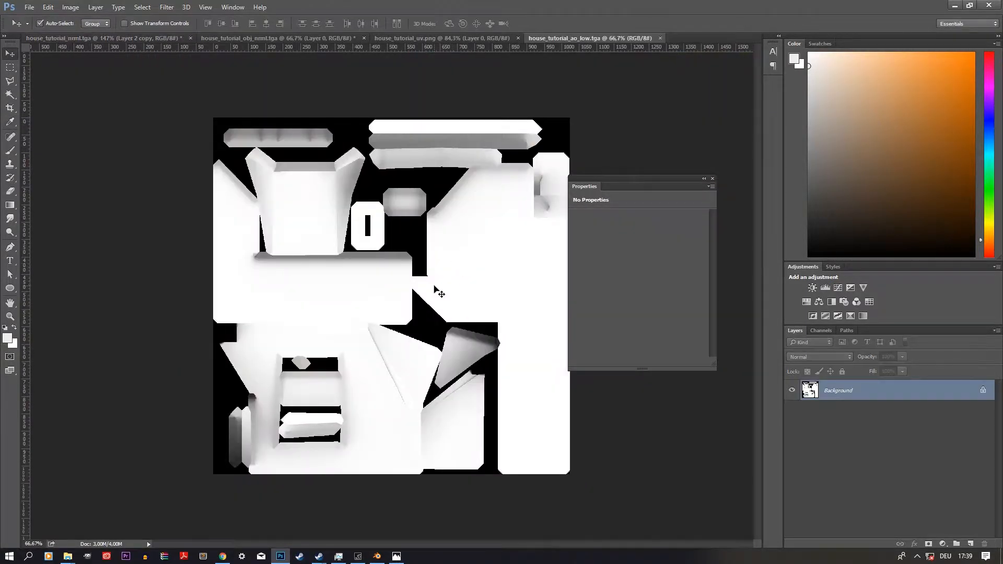
Paste the low-poly ao map as the top layer of the bricks group in house_tutorial_nrml.tga and blend it with Multiply.
{"action": "left_click", "coordinate": [68, 38]}
{"action": "key", "text": "ctrl+v"}
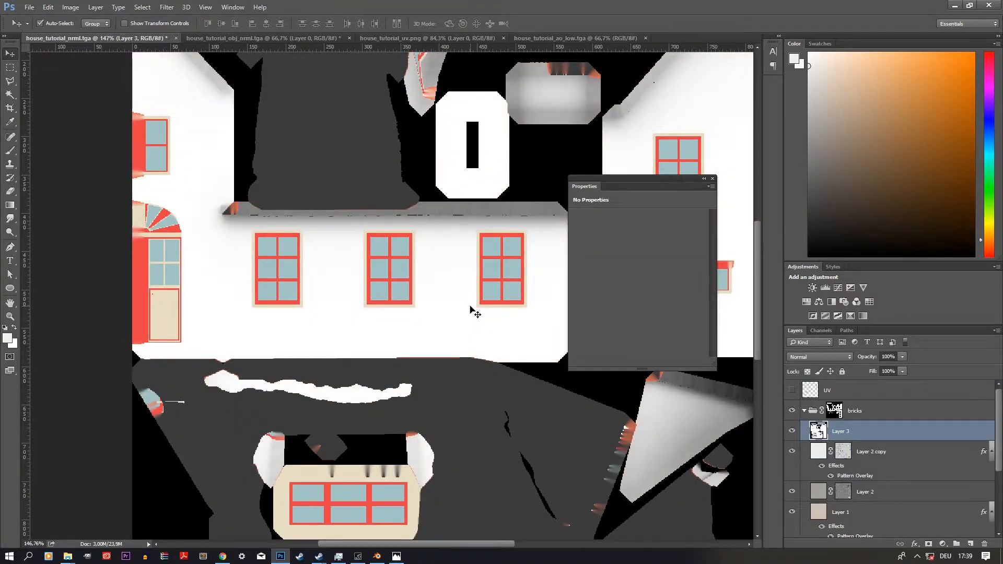
{"action": "key", "text": "ctrl+0"}
{"action": "left_click", "coordinate": [813, 357]}
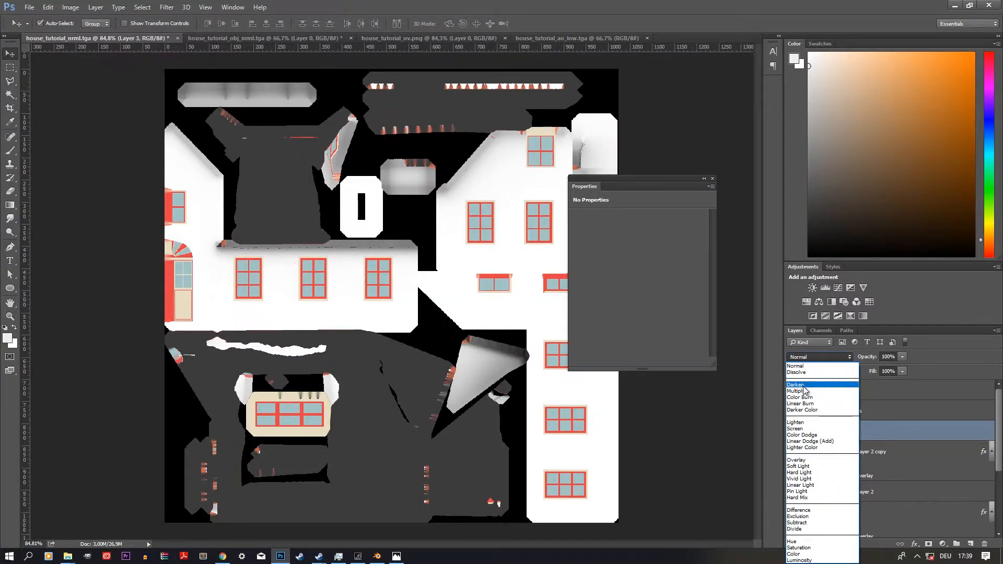
{"action": "left_click", "coordinate": [803, 377]}
Toggle the ao layer's visibility repeatedly to compare the brick walls with and without its shading.
{"action": "left_click", "coordinate": [792, 432]}
{"action": "left_click", "coordinate": [792, 431]}
{"action": "left_click", "coordinate": [792, 431]}
{"action": "left_click", "coordinate": [792, 432]}
{"action": "left_click", "coordinate": [793, 430]}
{"action": "left_click", "coordinate": [792, 430]}
{"action": "left_click", "coordinate": [792, 432]}
{"action": "left_click", "coordinate": [792, 432]}
{"action": "left_click", "coordinate": [793, 431]}
{"action": "left_click", "coordinate": [792, 432]}
{"action": "left_click", "coordinate": [792, 432]}
{"action": "left_click", "coordinate": [792, 432]}
{"action": "left_click", "coordinate": [792, 432]}
{"action": "left_click", "coordinate": [792, 432]}
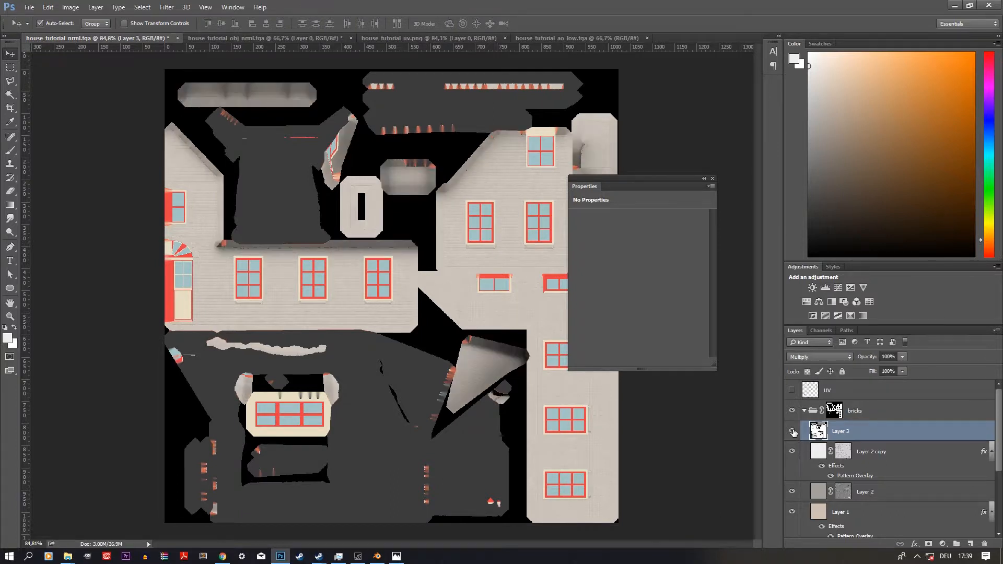
Hide and show the multiplied Layer 3 again and take a closer look at its shading on the brick walls.
{"action": "left_click", "coordinate": [792, 432]}
{"action": "left_click", "coordinate": [792, 432]}
{"action": "left_click", "coordinate": [792, 432]}
{"action": "left_click", "coordinate": [793, 431]}
{"action": "scroll", "coordinate": [269, 273], "scroll_direction": "up", "scroll_amount": 8}
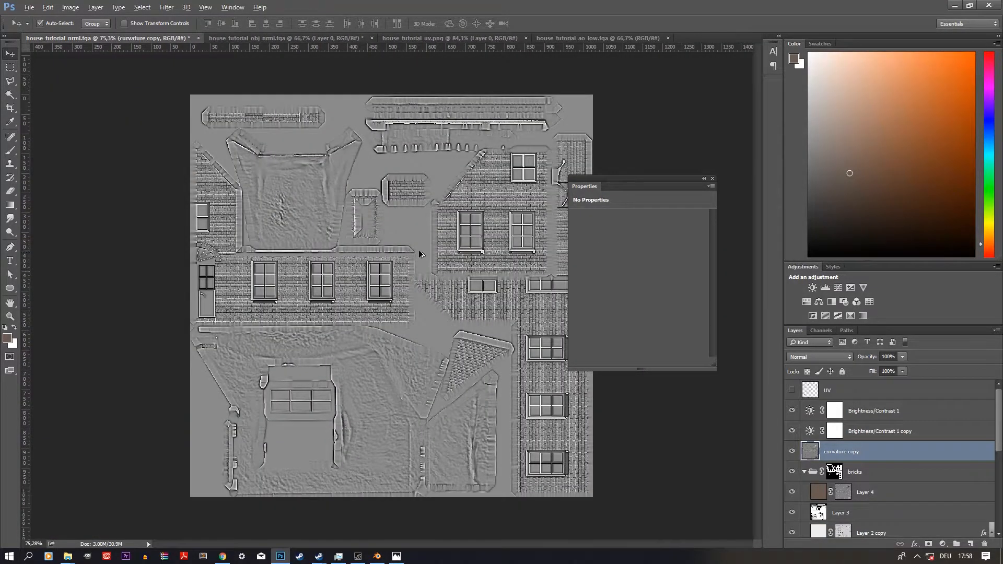
Inspect the curvature copy's brick detail and compare it with each of the two Brightness/Contrast layers hidden and shown.
{"action": "scroll", "coordinate": [421, 254], "scroll_direction": "up", "scroll_amount": 5}
{"action": "scroll", "coordinate": [391, 299], "scroll_direction": "down", "scroll_amount": 3}
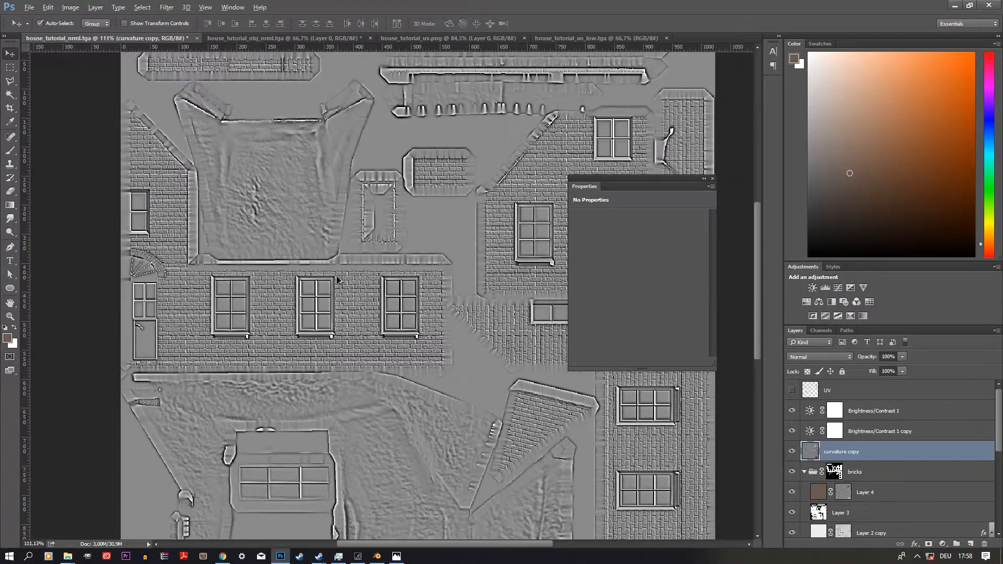
{"action": "scroll", "coordinate": [338, 280], "scroll_direction": "down", "scroll_amount": 1}
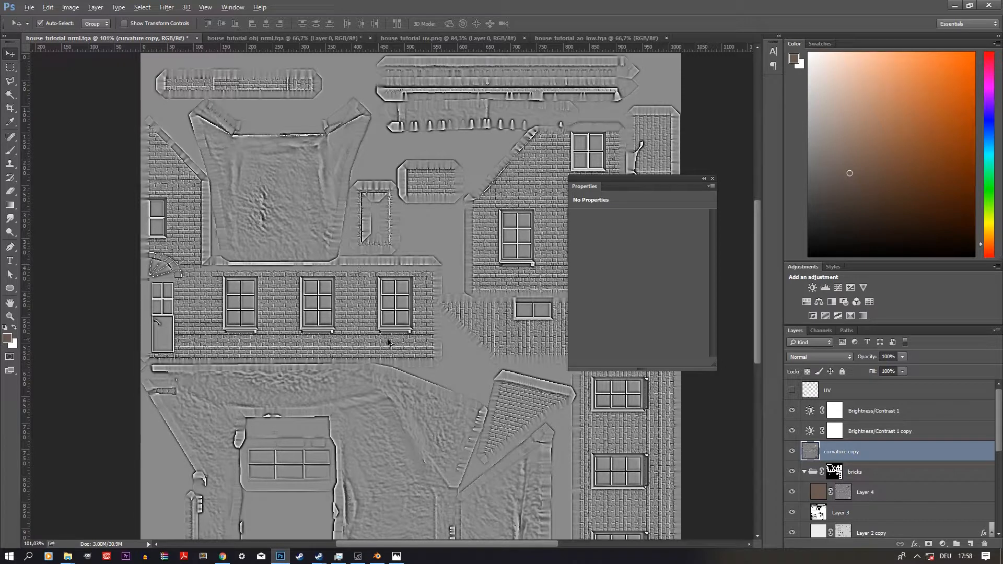
{"action": "left_click", "coordinate": [791, 431]}
{"action": "left_click", "coordinate": [791, 432]}
{"action": "left_click", "coordinate": [792, 412]}
{"action": "left_click", "coordinate": [792, 412]}
Add 4.34% monochromatic Gaussian noise to the curvature copy layer.
{"action": "left_click", "coordinate": [166, 7]}
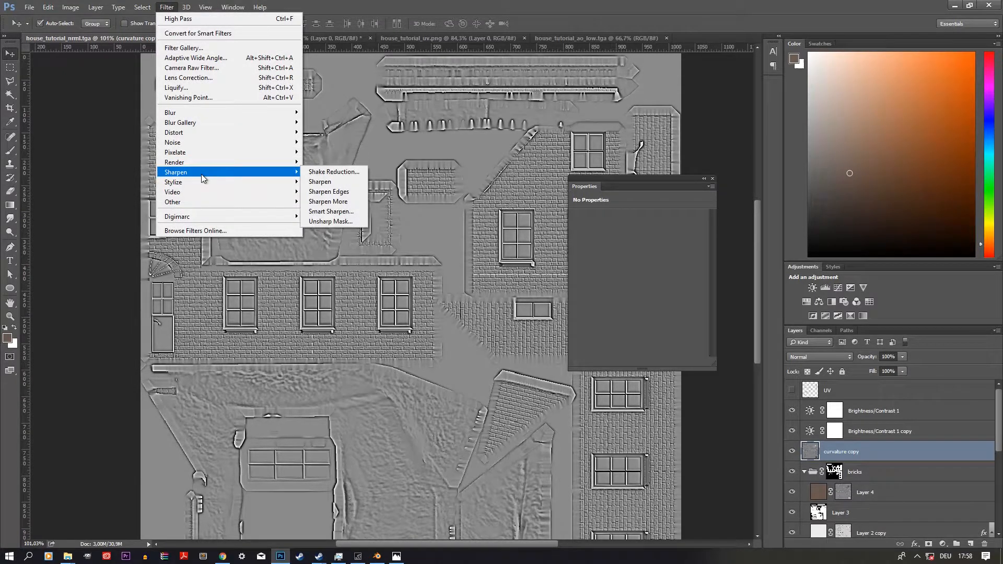
{"action": "mouse_move", "coordinate": [201, 181]}
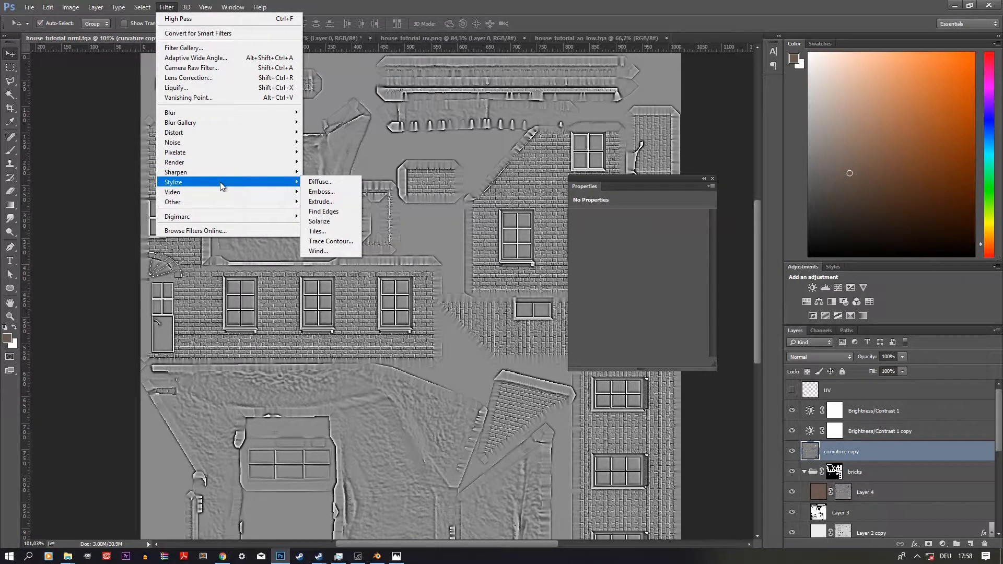
{"action": "mouse_move", "coordinate": [204, 144]}
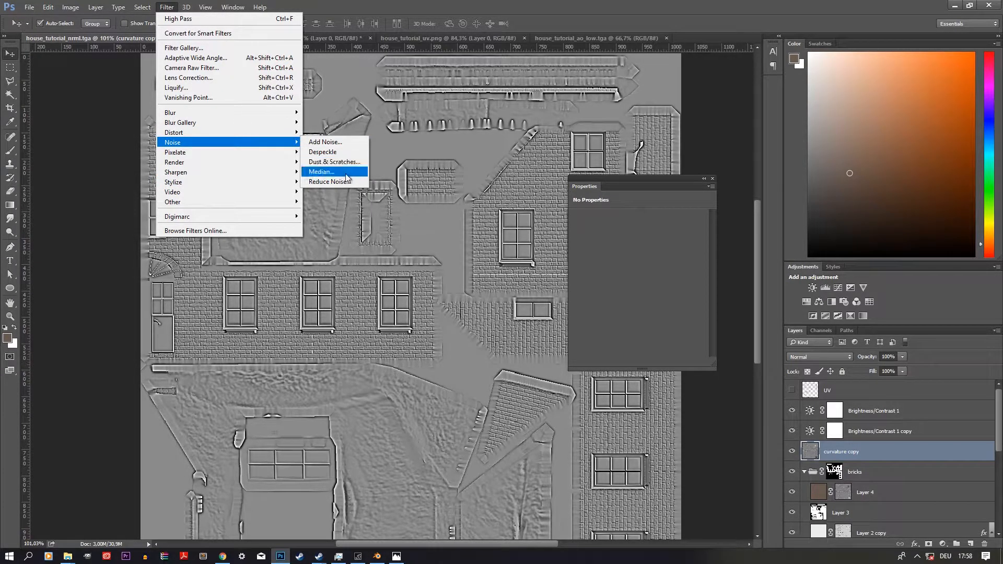
{"action": "left_click", "coordinate": [346, 145]}
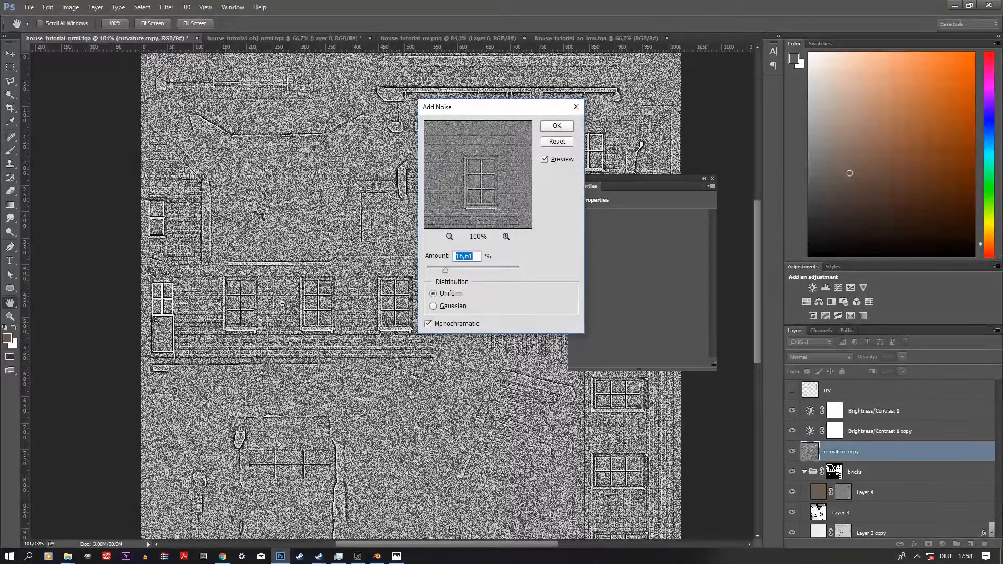
{"action": "left_click_drag", "start_coordinate": [447, 269], "coordinate": [432, 269]}
{"action": "left_click", "coordinate": [435, 308]}
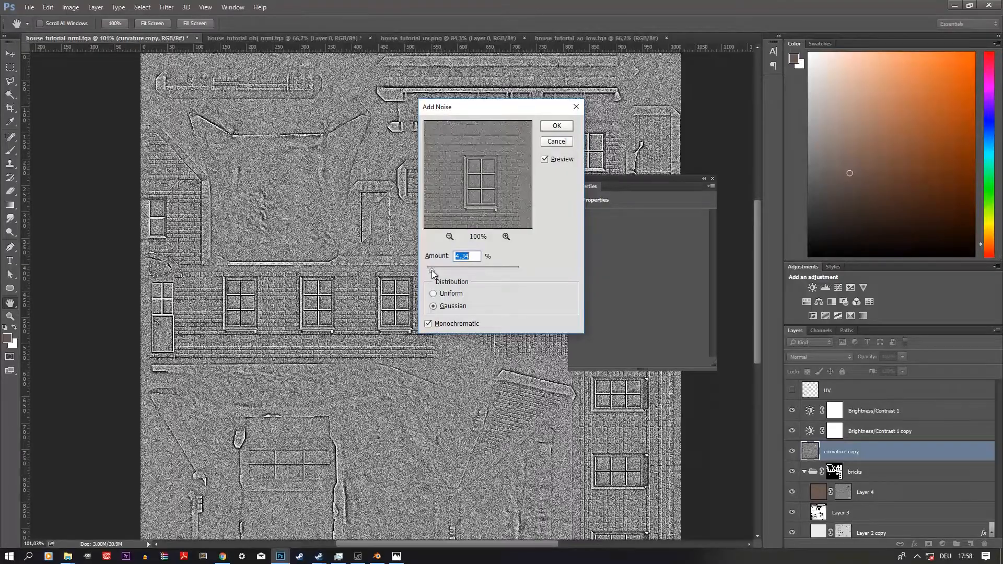
{"action": "left_click", "coordinate": [557, 126]}
Check the noise on the bricks and paste the contrast-adjusted noisy curvature image into a new alpha channel.
{"action": "scroll", "coordinate": [209, 319], "scroll_direction": "up", "scroll_amount": 5}
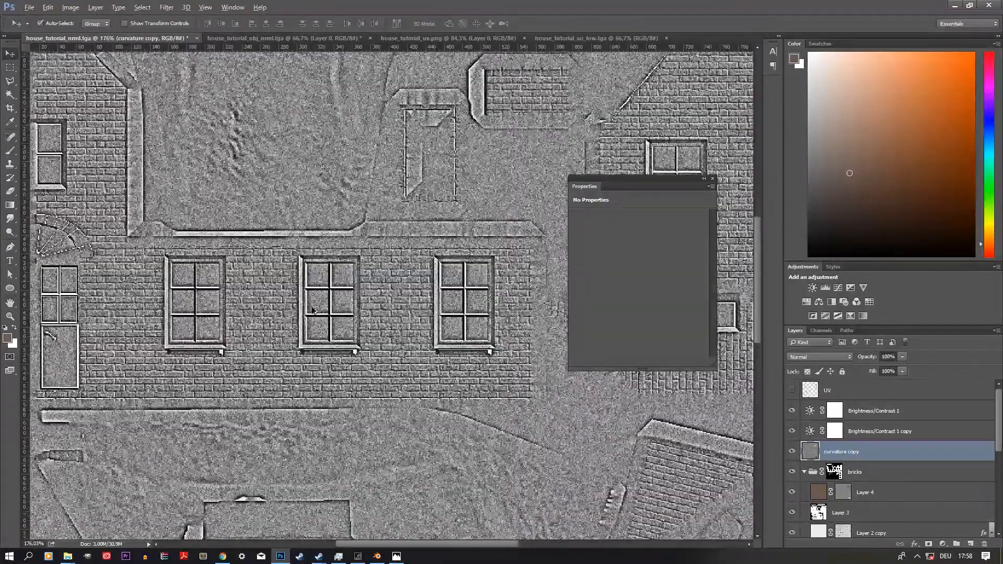
{"action": "scroll", "coordinate": [205, 325], "scroll_direction": "down", "scroll_amount": 5}
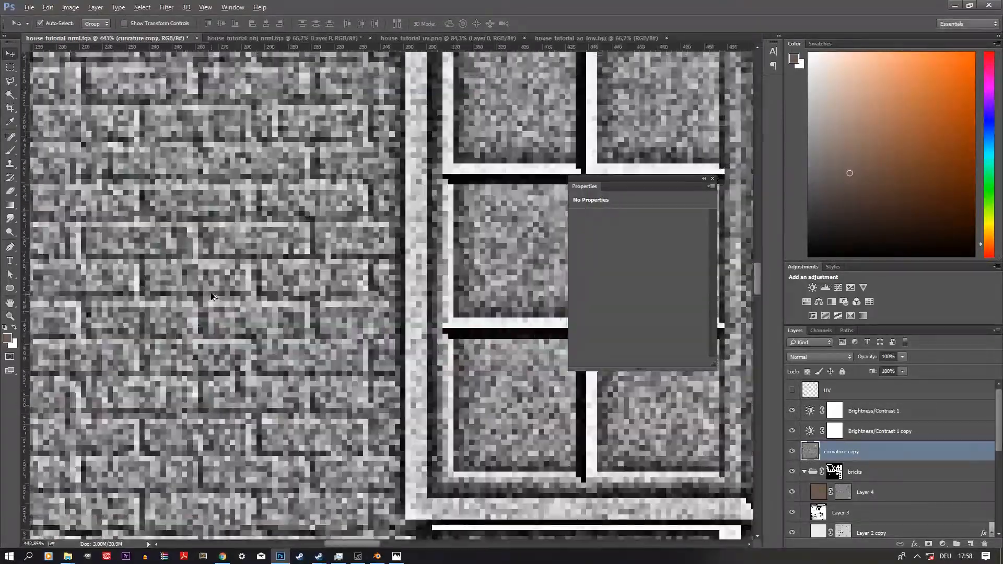
{"action": "scroll", "coordinate": [384, 301], "scroll_direction": "up", "scroll_amount": 3}
{"action": "scroll", "coordinate": [424, 311], "scroll_direction": "down", "scroll_amount": 5}
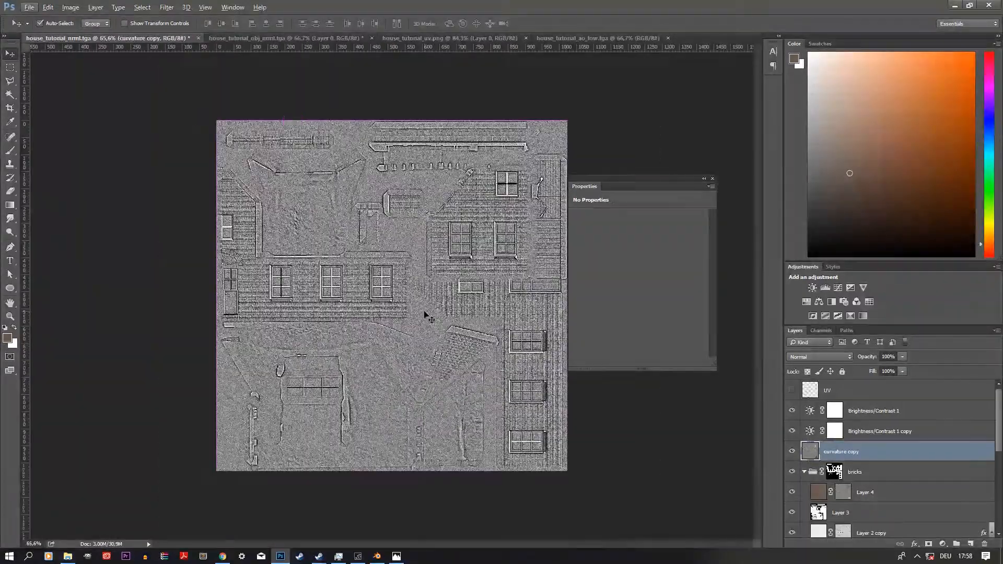
{"action": "left_click", "coordinate": [821, 330]}
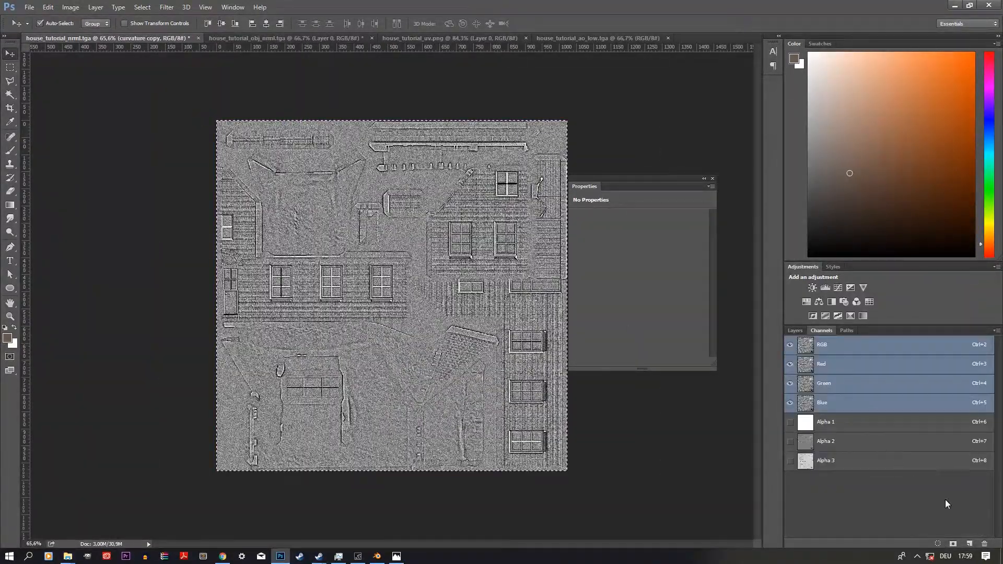
{"action": "left_click", "coordinate": [969, 544]}
{"action": "key", "text": "ctrl+v"}
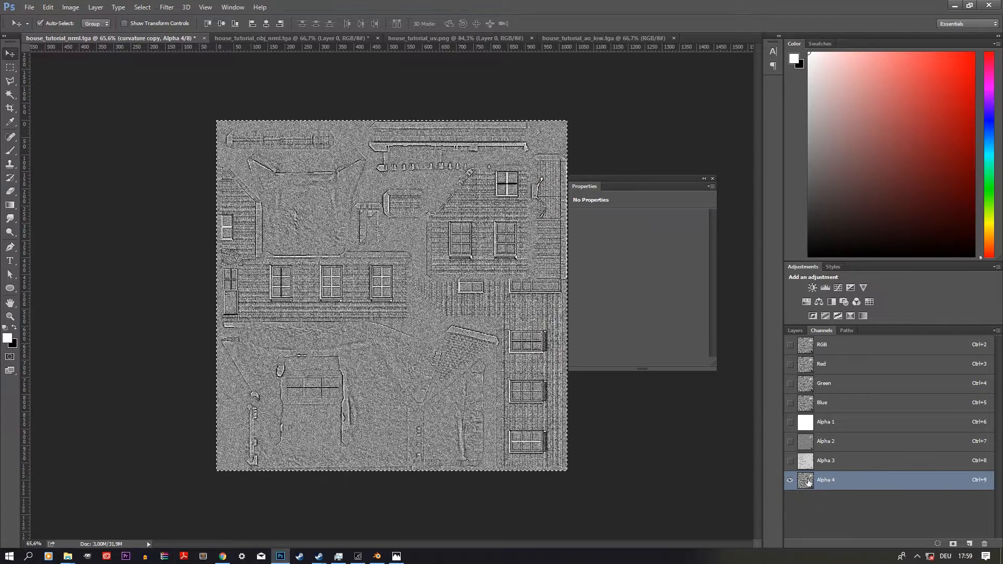
Hide both Brightness/Contrast layers and the curvature copy, and select the bricks group.
{"action": "left_click", "coordinate": [795, 331]}
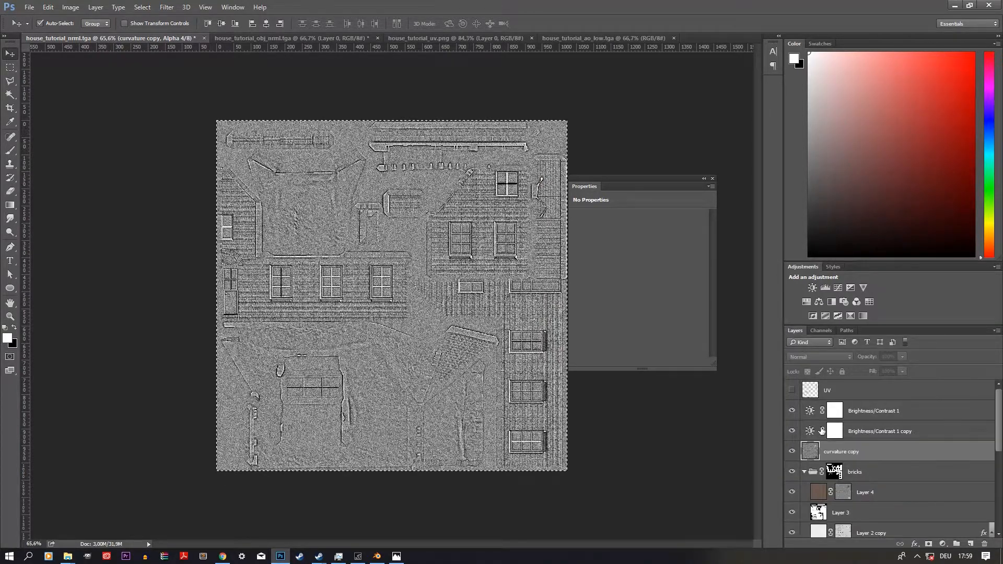
{"action": "left_click", "coordinate": [792, 411]}
{"action": "left_click", "coordinate": [791, 452]}
{"action": "left_click", "coordinate": [866, 479]}
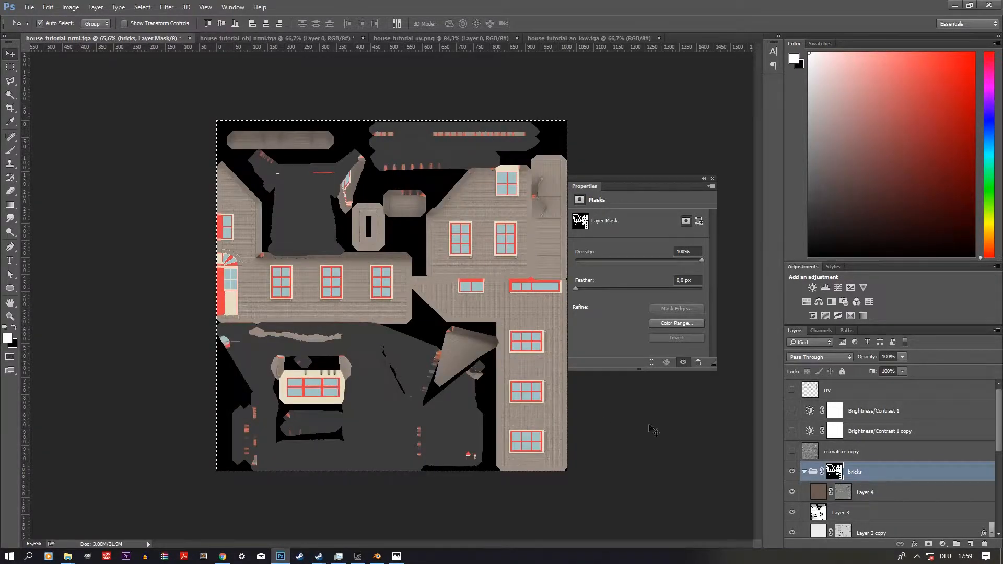
Create a new layer at the top of the bricks group and fill it with the dark grey 2d2c2b.
{"action": "scroll", "coordinate": [360, 309], "scroll_direction": "up", "scroll_amount": 10}
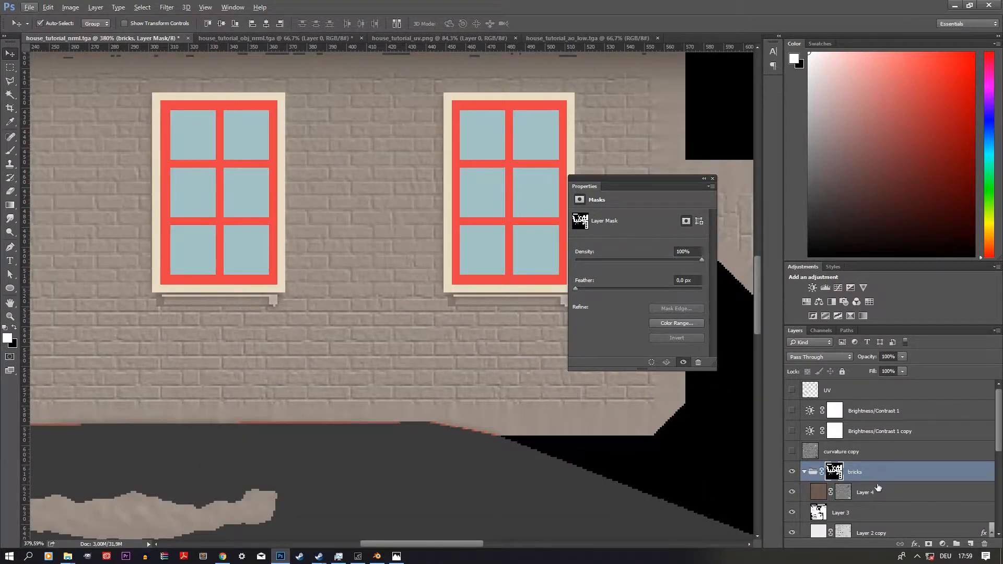
{"action": "left_click", "coordinate": [971, 544]}
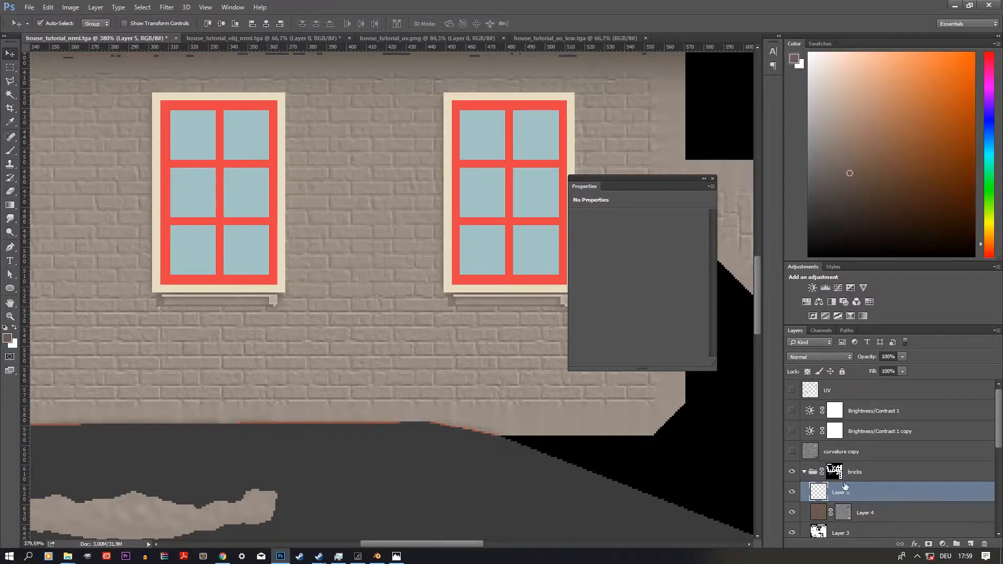
{"action": "left_click", "coordinate": [7, 340]}
{"action": "left_click", "coordinate": [474, 412]}
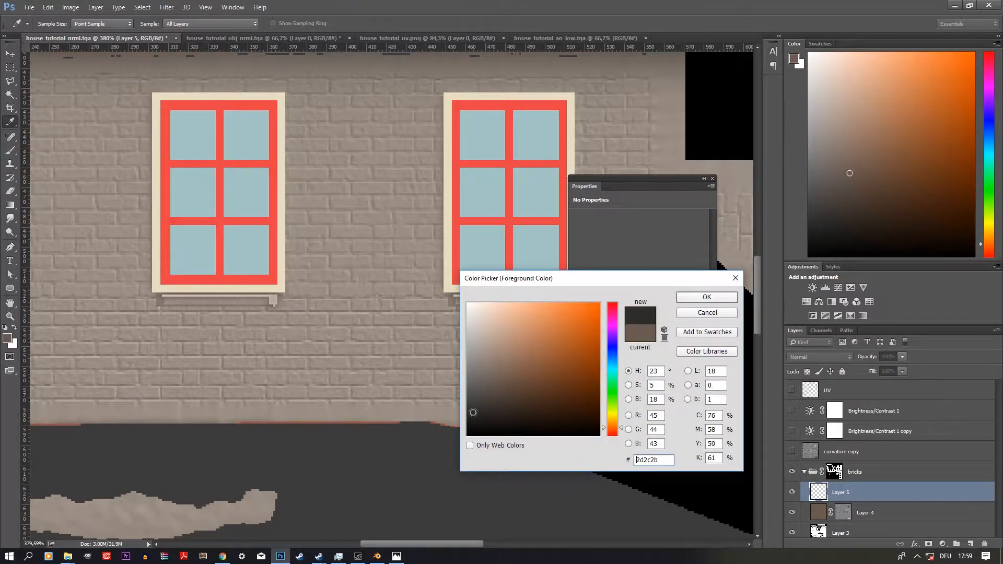
{"action": "left_click", "coordinate": [700, 296]}
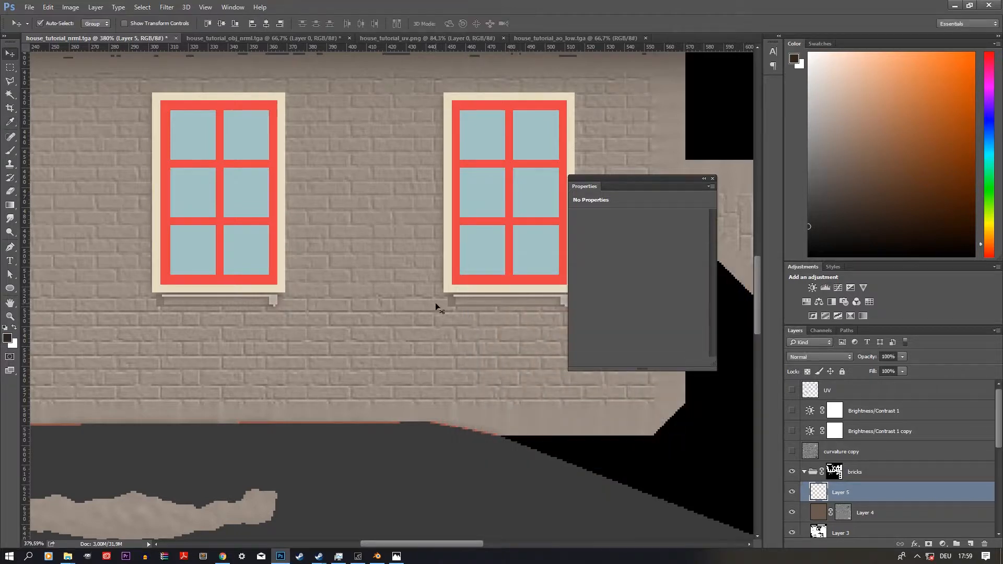
{"action": "key", "text": "alt+BackSpace"}
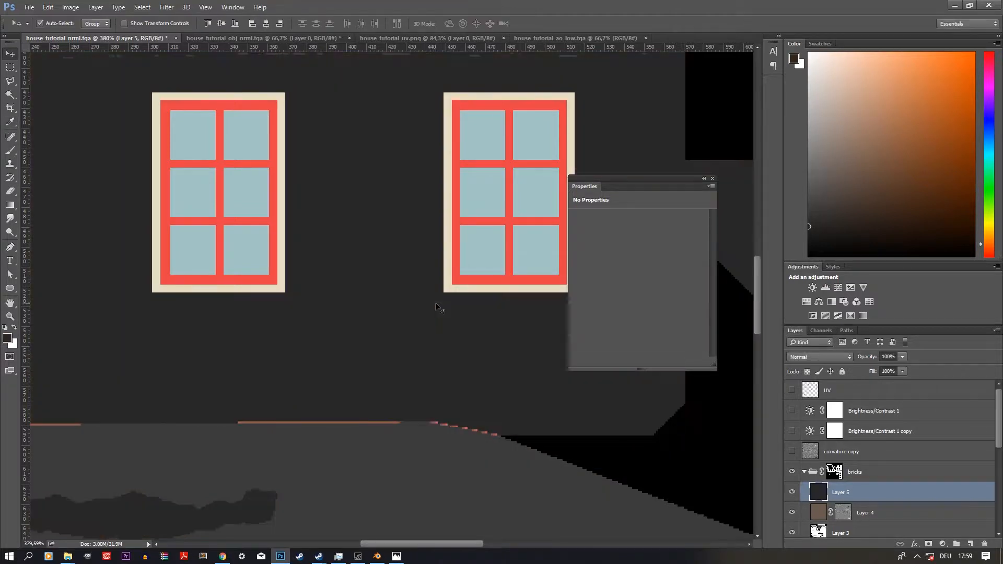
Mask Layer 5 with a selection loaded from the noisy curvature channel Alpha 4, invert the mask and check the brick walls.
{"action": "left_click", "coordinate": [825, 332]}
{"action": "left_click", "coordinate": [831, 460]}
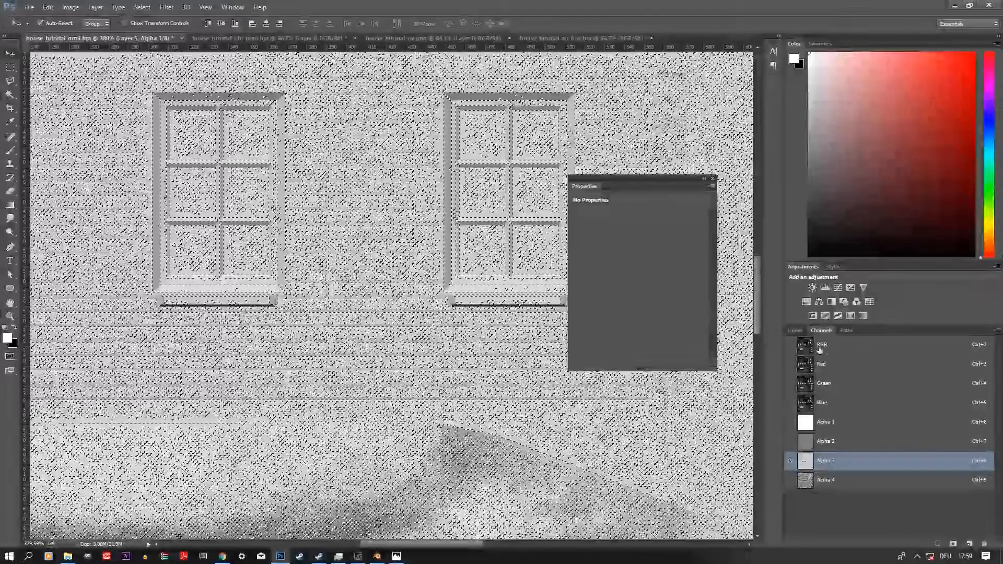
{"action": "key", "text": "ctrl+9"}
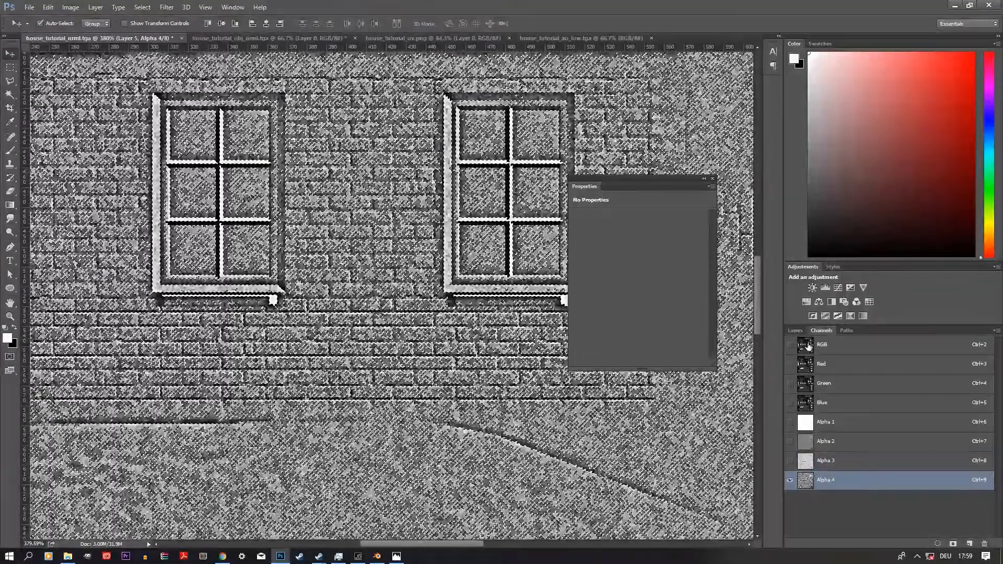
{"action": "left_click", "coordinate": [796, 332]}
{"action": "left_click", "coordinate": [839, 494]}
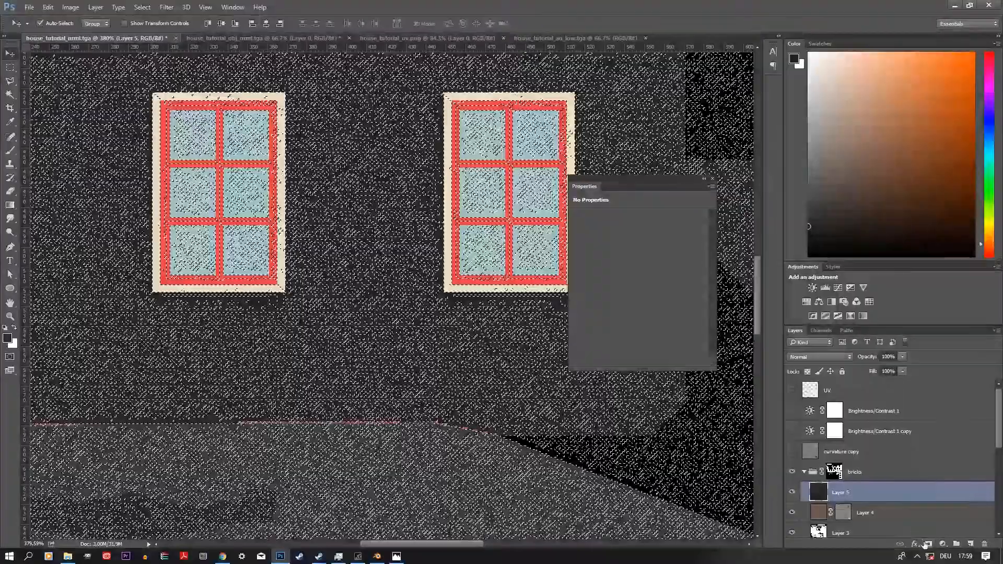
{"action": "left_click", "coordinate": [929, 545]}
{"action": "scroll", "coordinate": [386, 355], "scroll_direction": "down", "scroll_amount": 4}
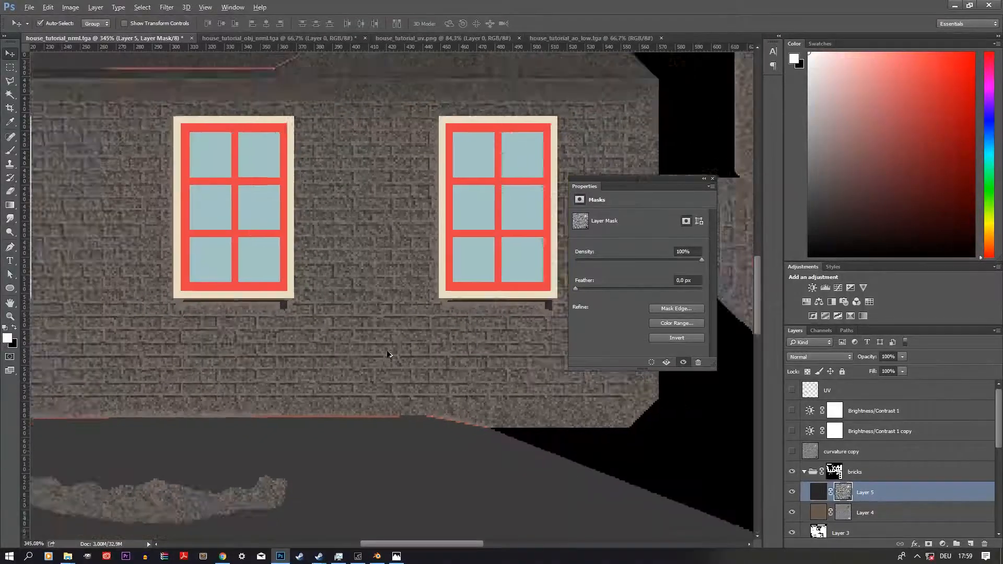
{"action": "key", "text": "alt"}
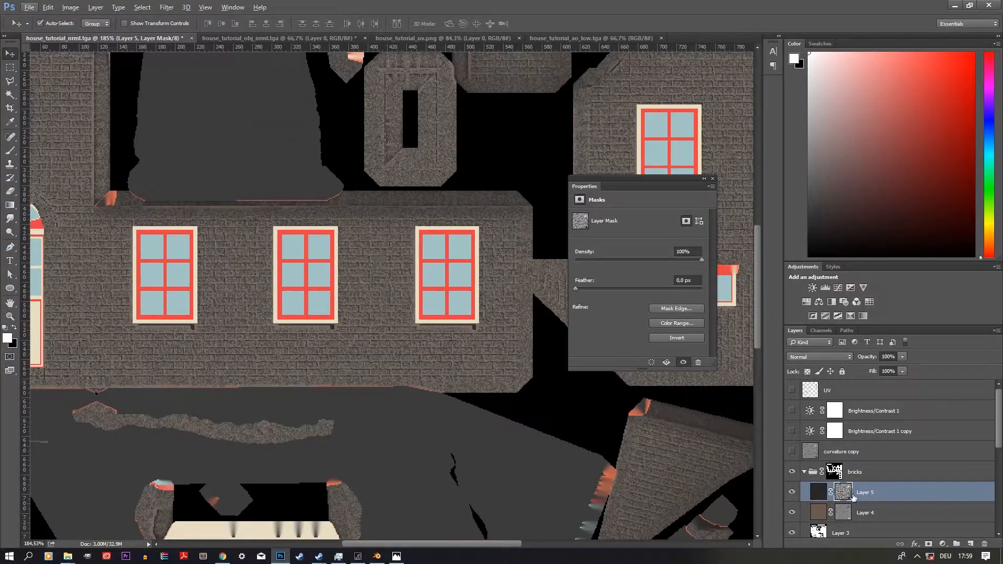
{"action": "scroll", "coordinate": [232, 320], "scroll_direction": "down", "scroll_amount": 2}
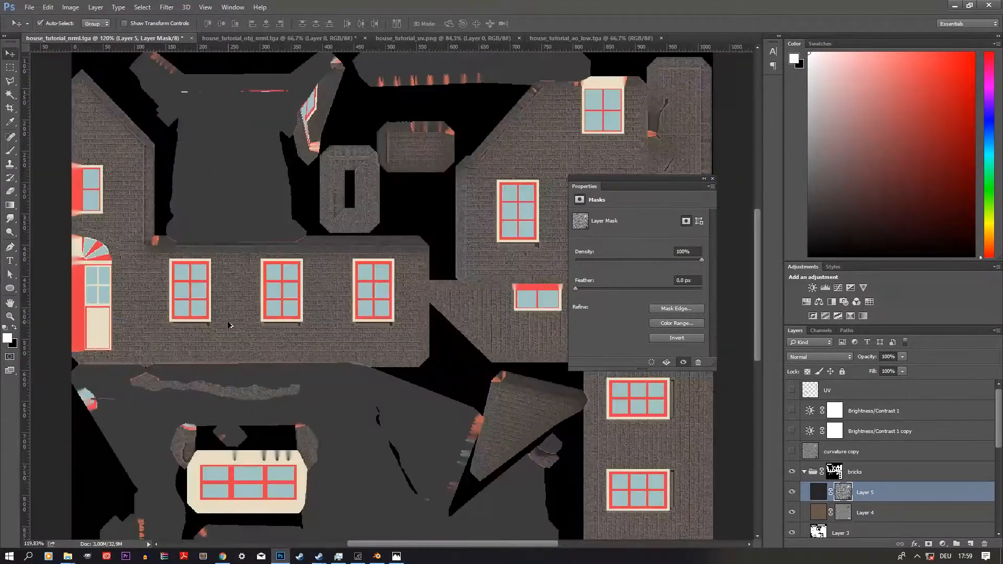
{"action": "scroll", "coordinate": [259, 332], "scroll_direction": "up", "scroll_amount": 5}
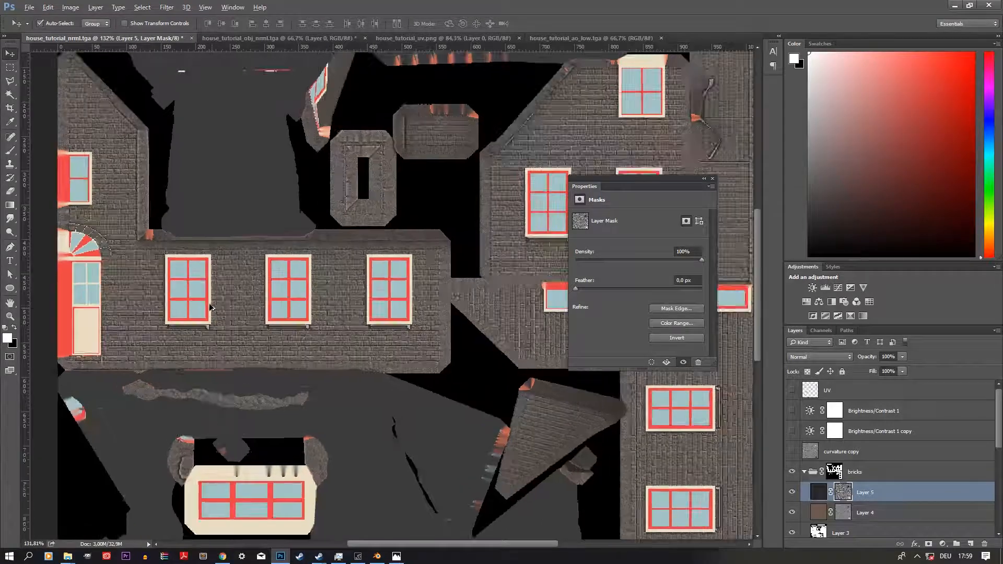
Try the tan colour b38c74 as the fill of the masked Layer 5 and check the walls.
{"action": "left_click", "coordinate": [818, 492]}
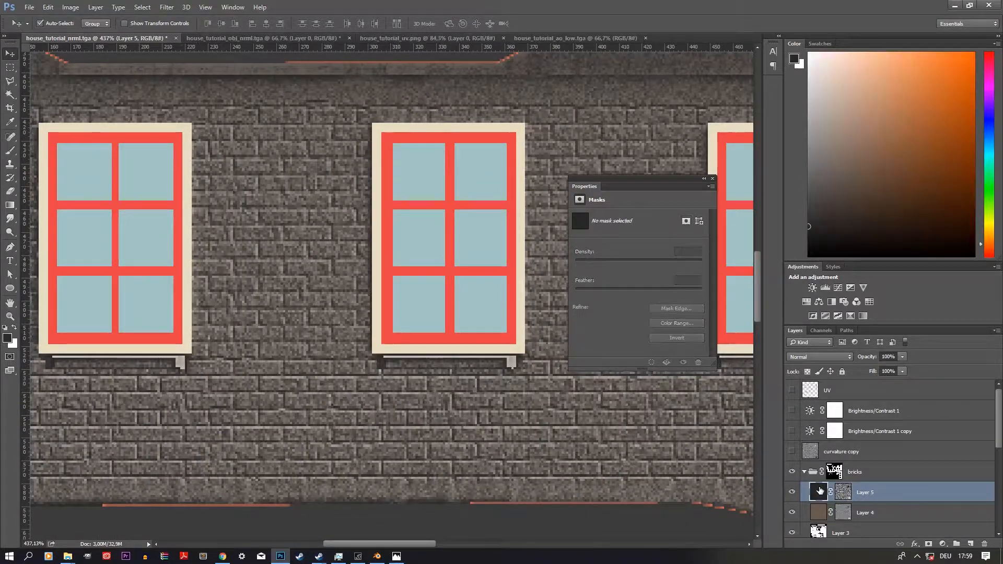
{"action": "left_click", "coordinate": [8, 339]}
{"action": "mouse_move", "coordinate": [491, 340]}
{"action": "left_mouse_down"}
{"action": "mouse_move", "coordinate": [495, 329]}
{"action": "mouse_move", "coordinate": [523, 327]}
{"action": "mouse_move", "coordinate": [502, 336]}
{"action": "mouse_move", "coordinate": [514, 342]}
{"action": "left_mouse_up"}
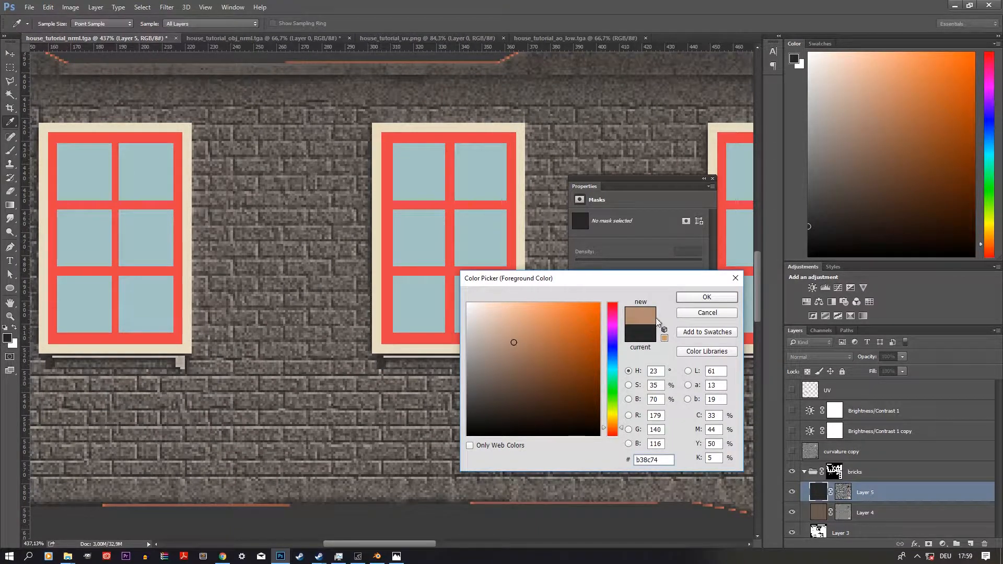
{"action": "left_click", "coordinate": [684, 302]}
{"action": "key", "text": "alt+BackSpace"}
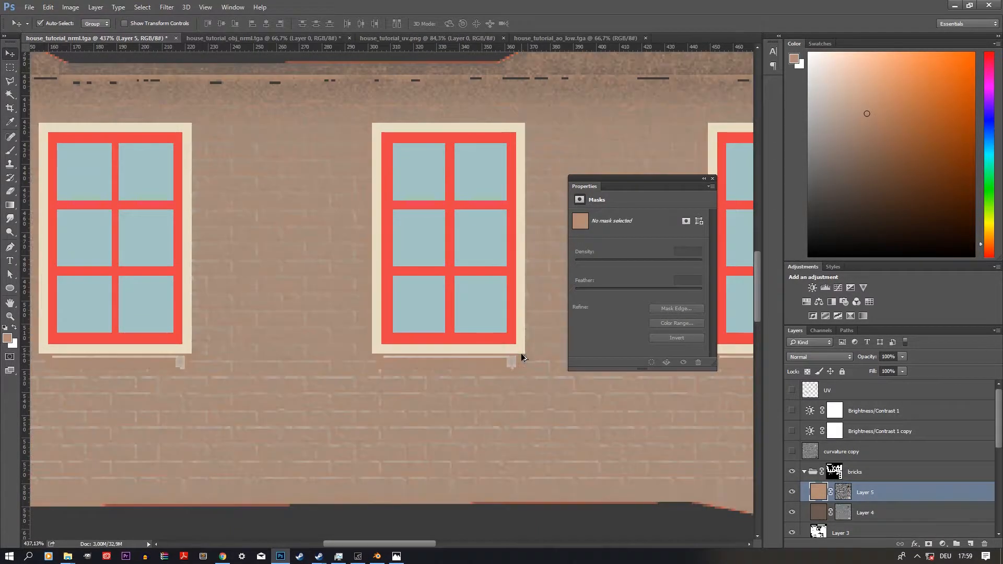
{"action": "scroll", "coordinate": [521, 354], "scroll_direction": "down", "scroll_amount": 4}
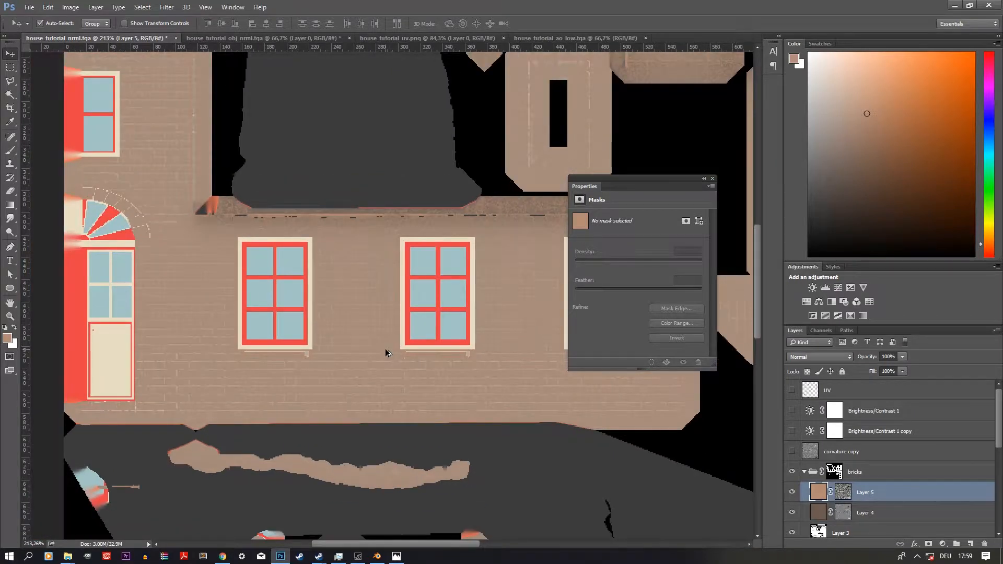
Refill the masked Layer 5 with the light greyish beige a99f9a.
{"action": "left_click", "coordinate": [8, 339]}
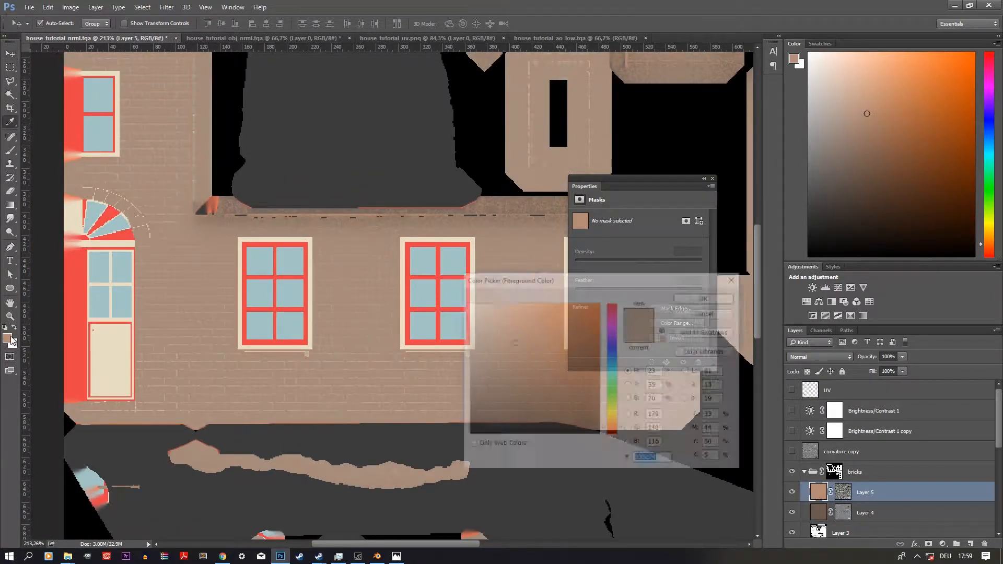
{"action": "left_click_drag", "start_coordinate": [513, 343], "coordinate": [479, 347]}
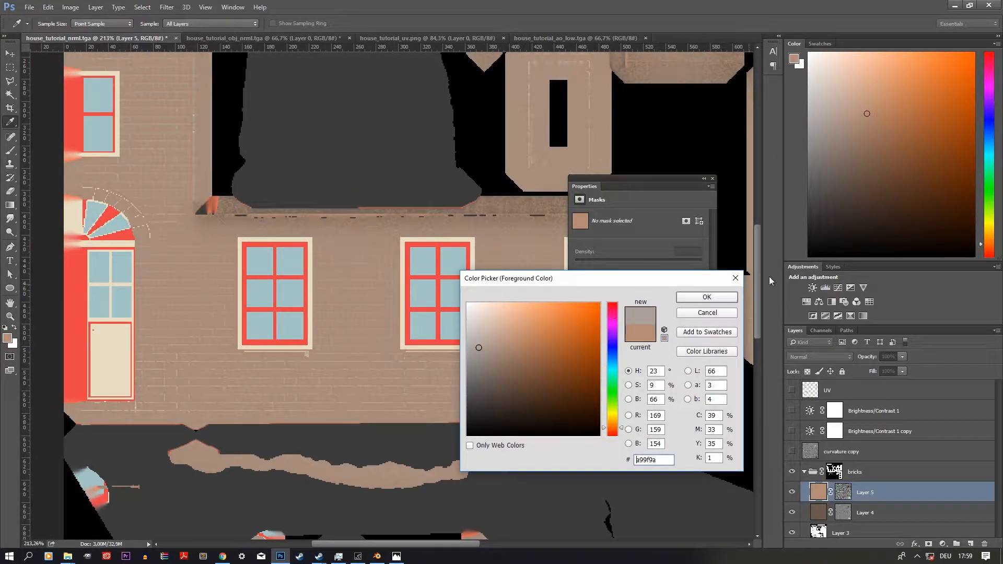
{"action": "left_click", "coordinate": [710, 298]}
{"action": "key", "text": "alt+BackSpace"}
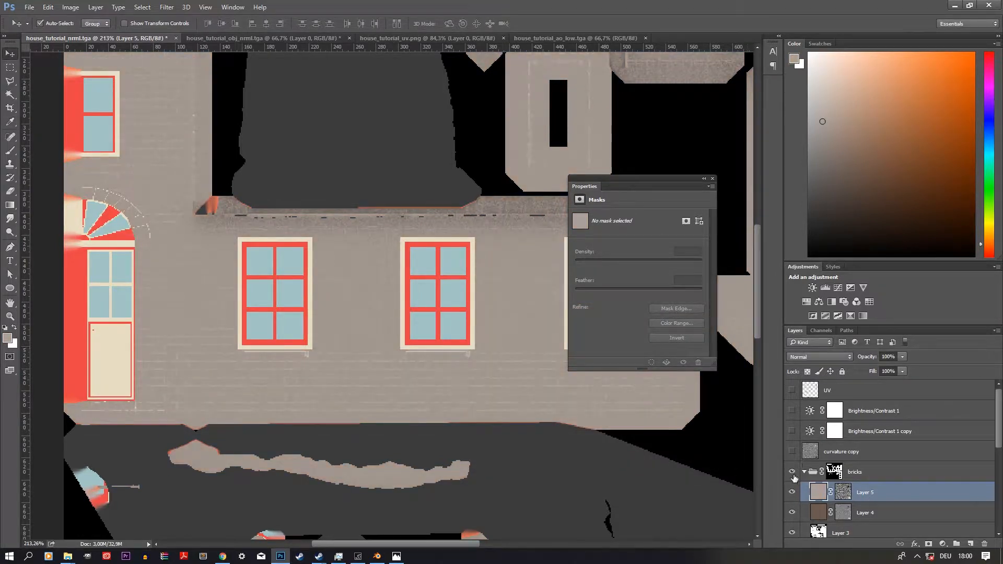
Try the Multiply blend mode on Layer 5 and compare the brick walls with the layer hidden and shown.
{"action": "left_click", "coordinate": [820, 358]}
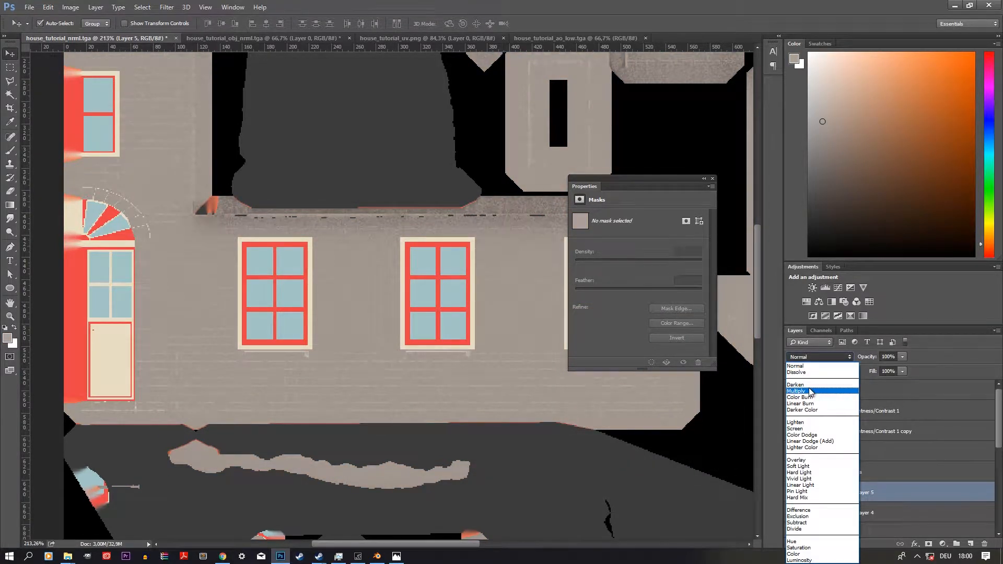
{"action": "left_click", "coordinate": [810, 390]}
{"action": "left_click", "coordinate": [793, 493]}
{"action": "left_click", "coordinate": [794, 493]}
{"action": "left_click", "coordinate": [793, 493]}
{"action": "left_click", "coordinate": [794, 493]}
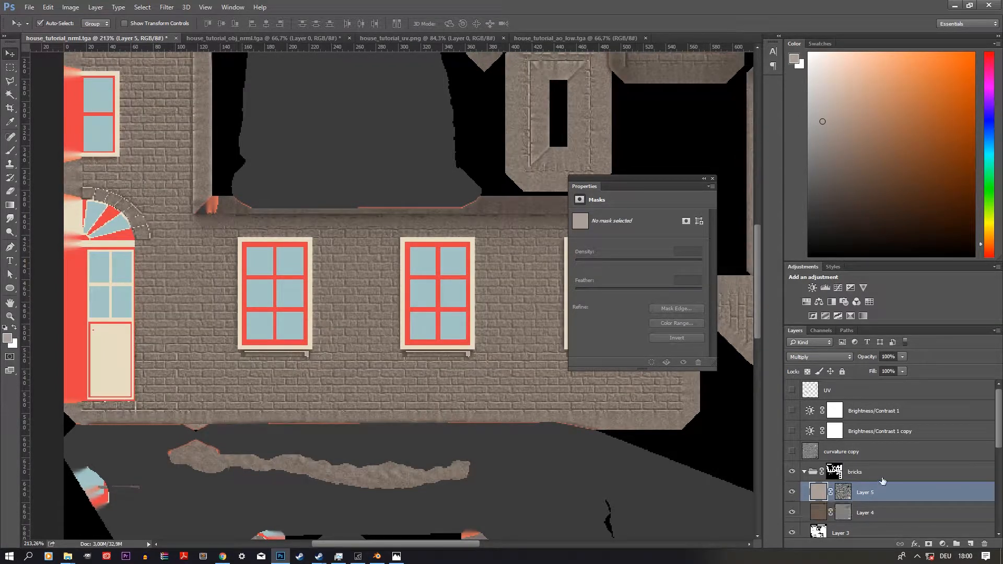
Try the Overlay blend mode on Layer 5, then set its blend mode to Screen.
{"action": "left_click", "coordinate": [820, 357]}
{"action": "left_click", "coordinate": [820, 461]}
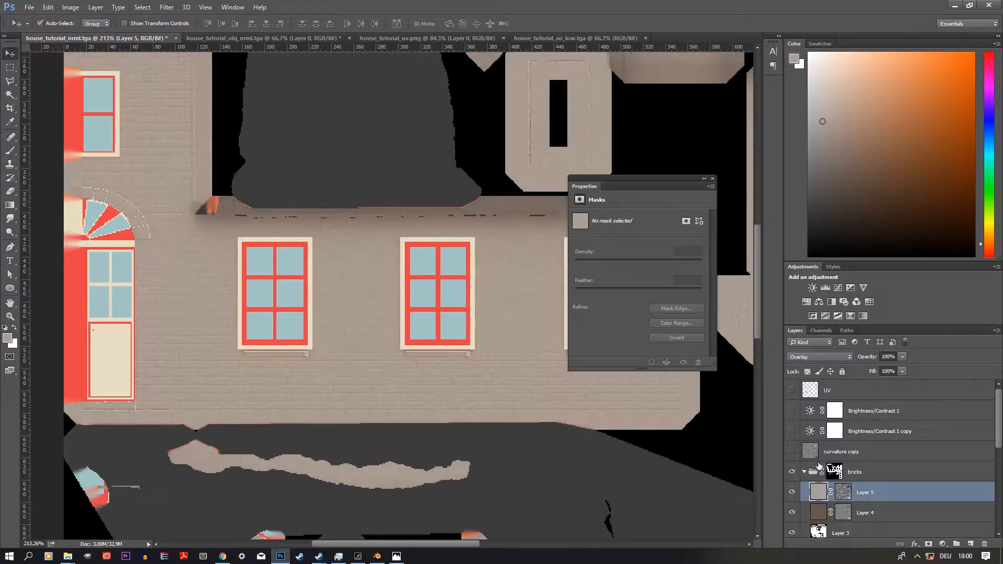
{"action": "left_click", "coordinate": [810, 354]}
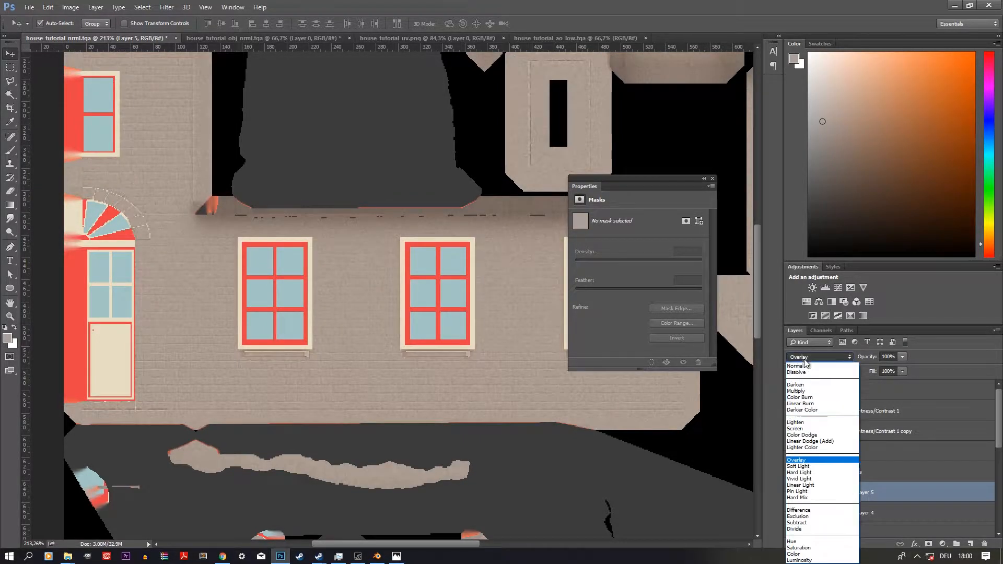
{"action": "left_click", "coordinate": [808, 431]}
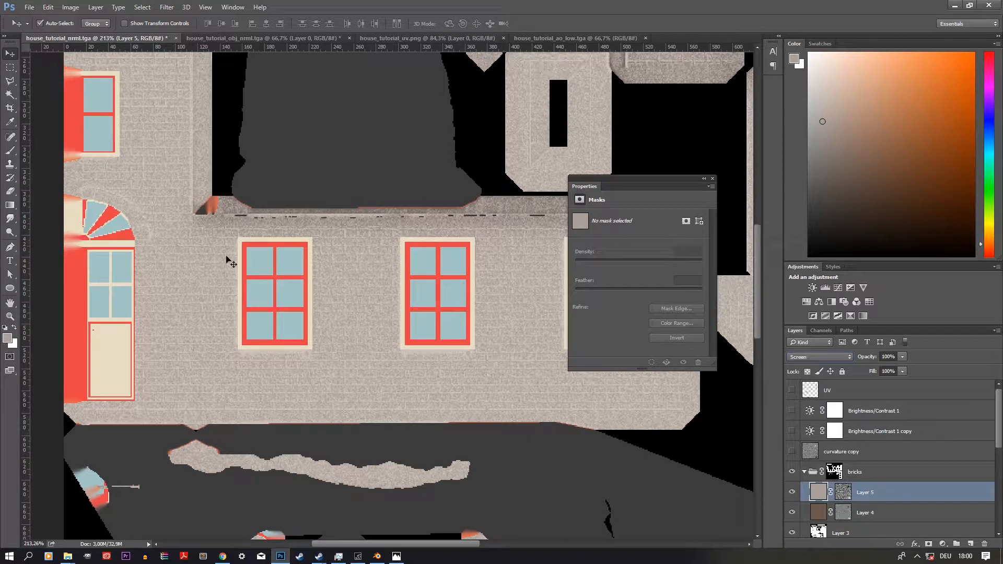
Invert the layer mask of Layer 5.
{"action": "key", "text": "alt"}
{"action": "left_click", "coordinate": [848, 494]}
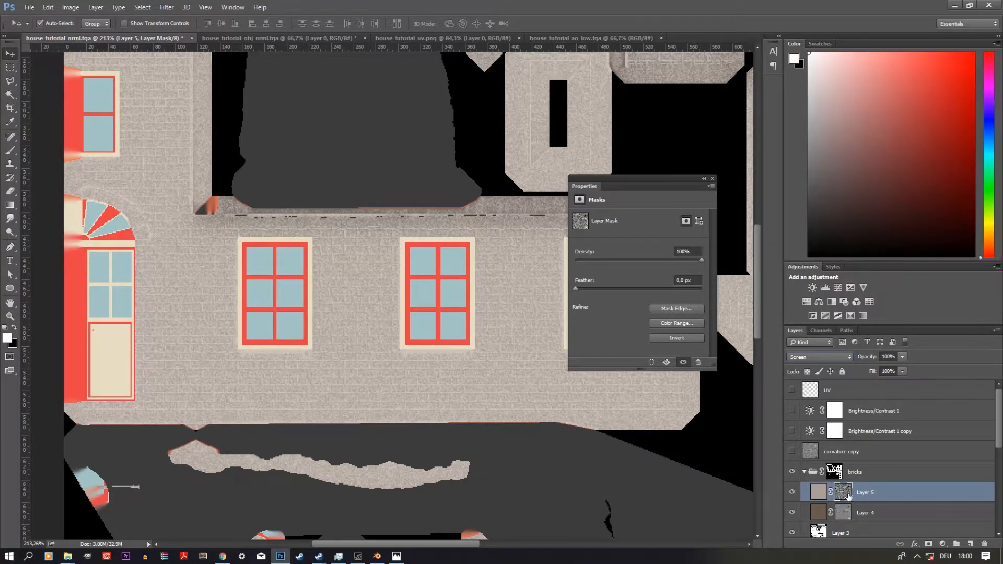
{"action": "key", "text": "ctrl+i"}
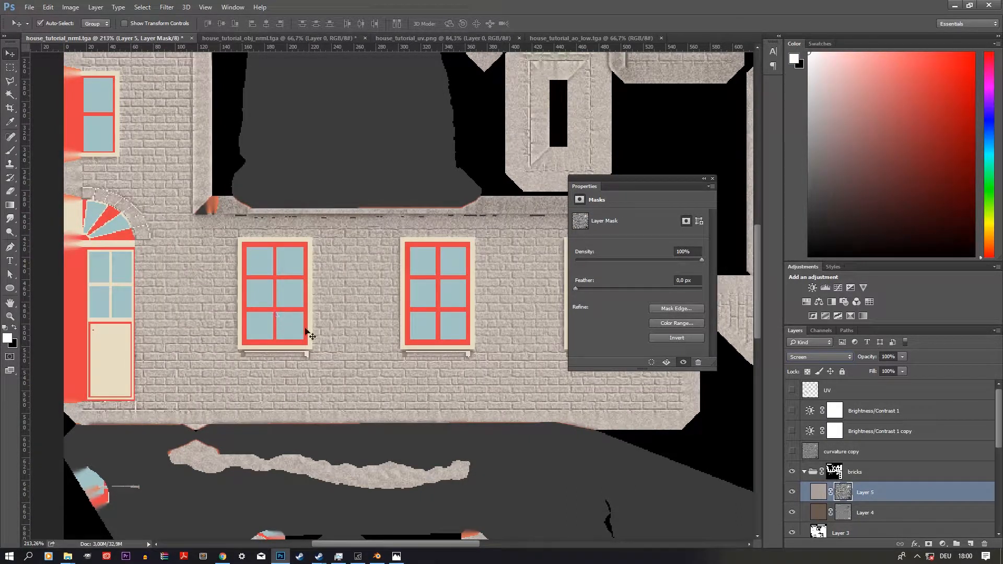
Examine the brick texture around the windows up close and across the whole house layout.
{"action": "key", "text": "alt"}
{"action": "key", "text": "alt"}
{"action": "key", "text": "alt"}
{"action": "left_click", "coordinate": [11, 54]}
{"action": "left_click", "coordinate": [358, 250]}
{"action": "scroll", "coordinate": [406, 282], "scroll_direction": "down", "scroll_amount": 4}
{"action": "scroll", "coordinate": [507, 318], "scroll_direction": "up", "scroll_amount": 3}
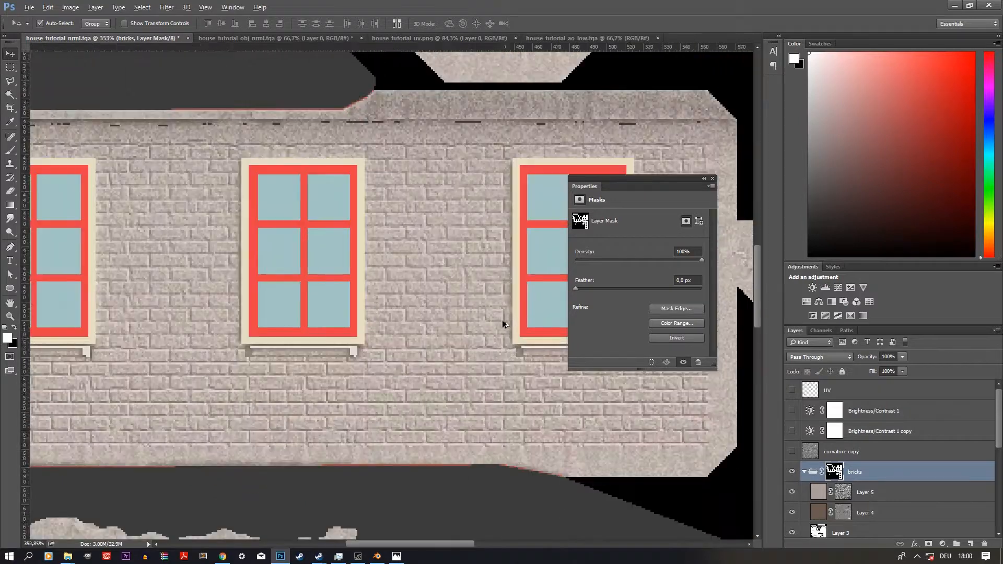
{"action": "scroll", "coordinate": [503, 320], "scroll_direction": "down", "scroll_amount": 6}
{"action": "scroll", "coordinate": [488, 306], "scroll_direction": "up", "scroll_amount": 8}
{"action": "scroll", "coordinate": [544, 130], "scroll_direction": "down", "scroll_amount": 3}
{"action": "scroll", "coordinate": [174, 302], "scroll_direction": "down", "scroll_amount": 5}
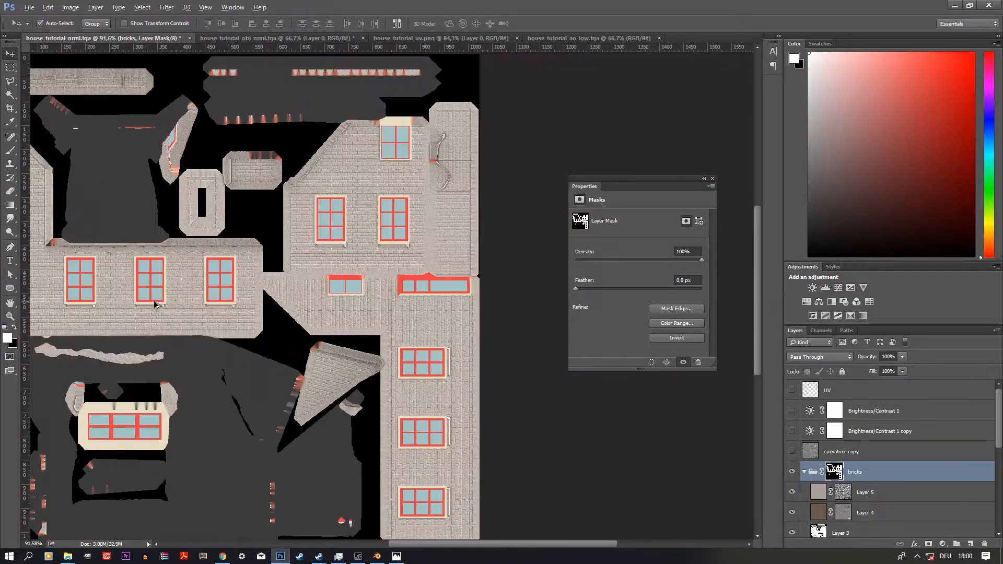
Examine the brick texture around the door arch, the windows and across the whole house layout.
{"action": "scroll", "coordinate": [125, 295], "scroll_direction": "up", "scroll_amount": 5}
{"action": "scroll", "coordinate": [111, 291], "scroll_direction": "down", "scroll_amount": 5}
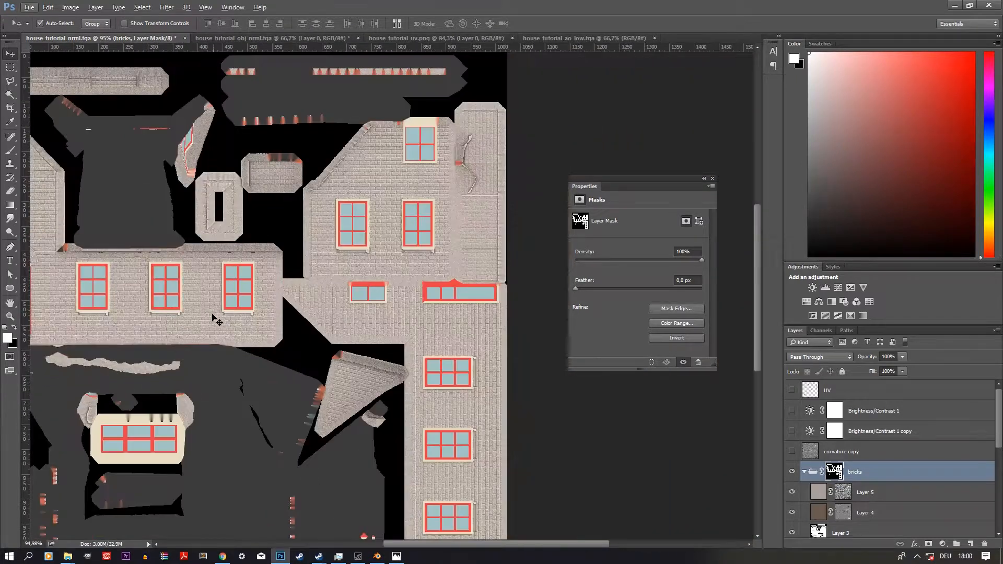
{"action": "scroll", "coordinate": [214, 316], "scroll_direction": "left", "scroll_amount": 3}
{"action": "scroll", "coordinate": [219, 261], "scroll_direction": "up", "scroll_amount": 6}
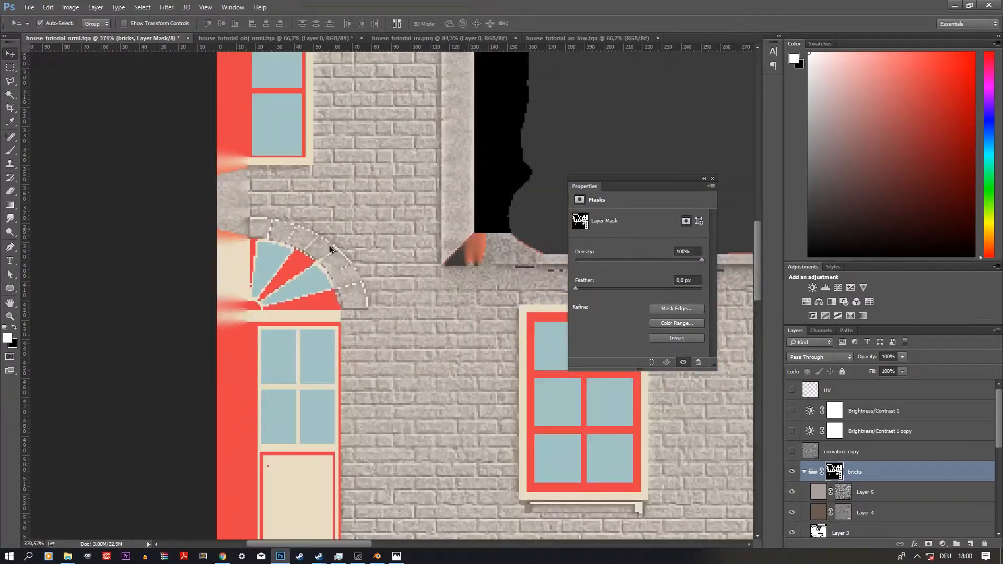
{"action": "scroll", "coordinate": [367, 257], "scroll_direction": "down", "scroll_amount": 3}
{"action": "scroll", "coordinate": [368, 256], "scroll_direction": "down", "scroll_amount": 2}
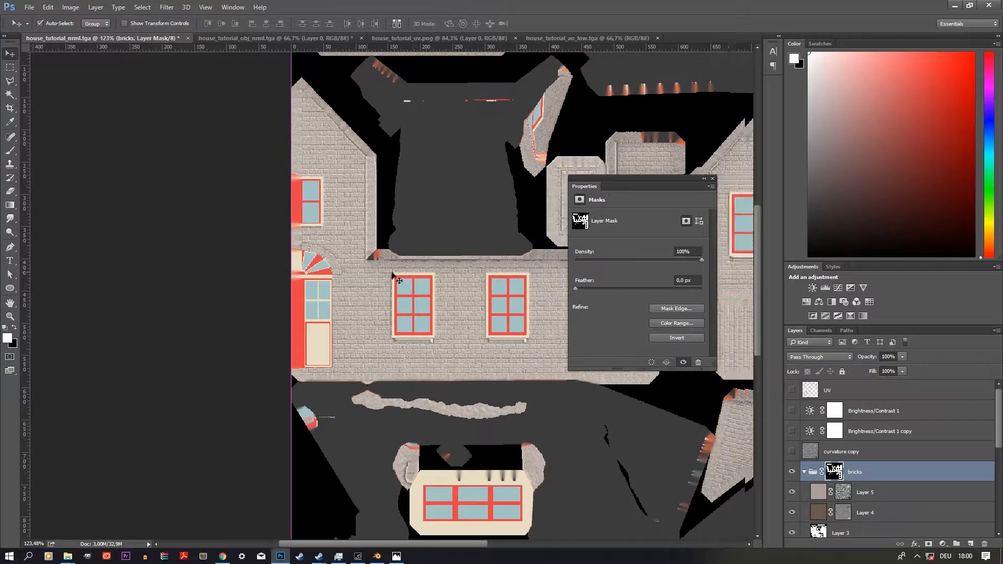
{"action": "scroll", "coordinate": [392, 274], "scroll_direction": "right", "scroll_amount": 3}
{"action": "scroll", "coordinate": [295, 343], "scroll_direction": "down", "scroll_amount": 2}
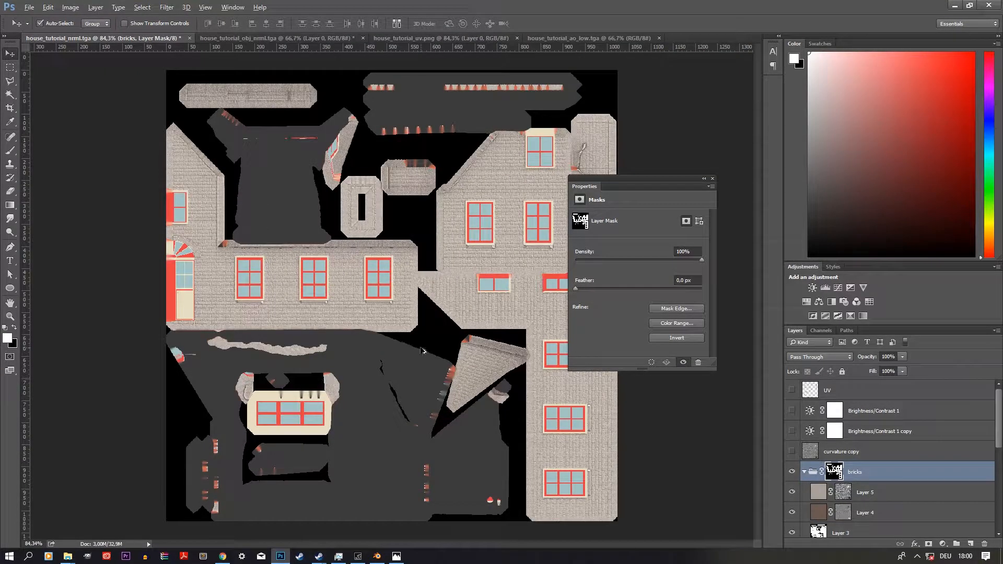
{"action": "key", "text": "alt"}
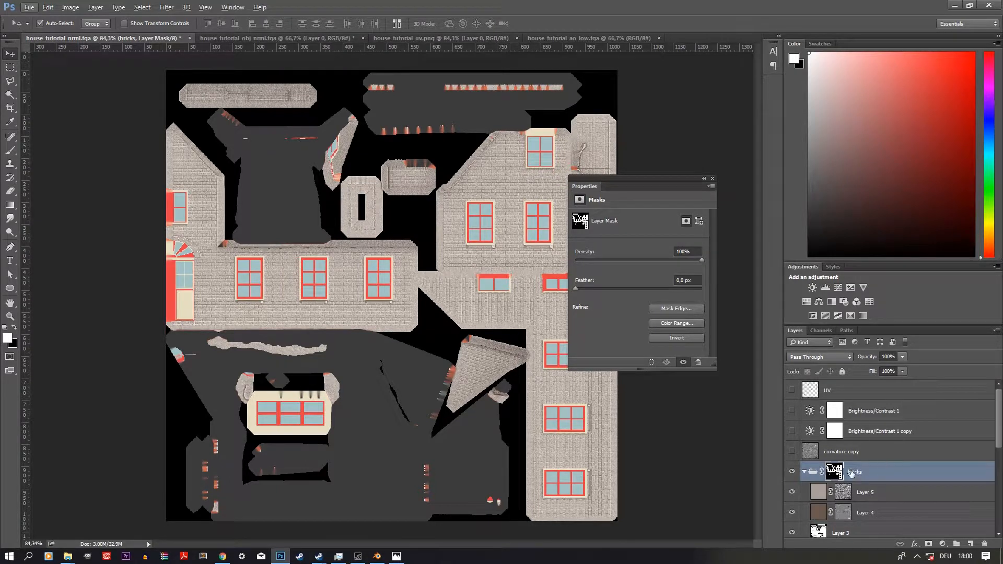
Collapse and hide the bricks group, then select all dark grey roof areas on the mat_id layer with the Magic Wand.
{"action": "left_click", "coordinate": [804, 472]}
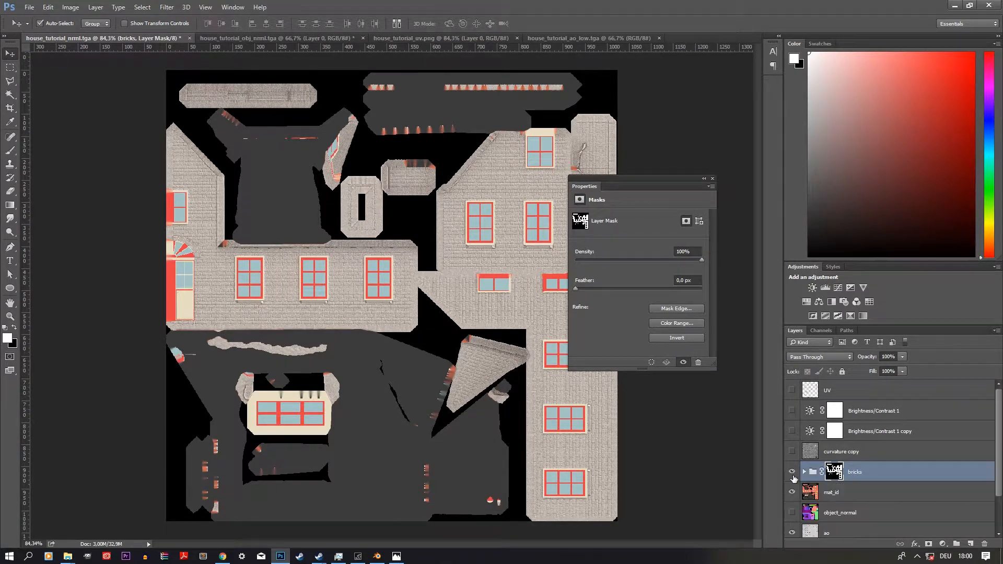
{"action": "left_click", "coordinate": [792, 472]}
{"action": "left_click", "coordinate": [831, 493]}
{"action": "key", "text": "i"}
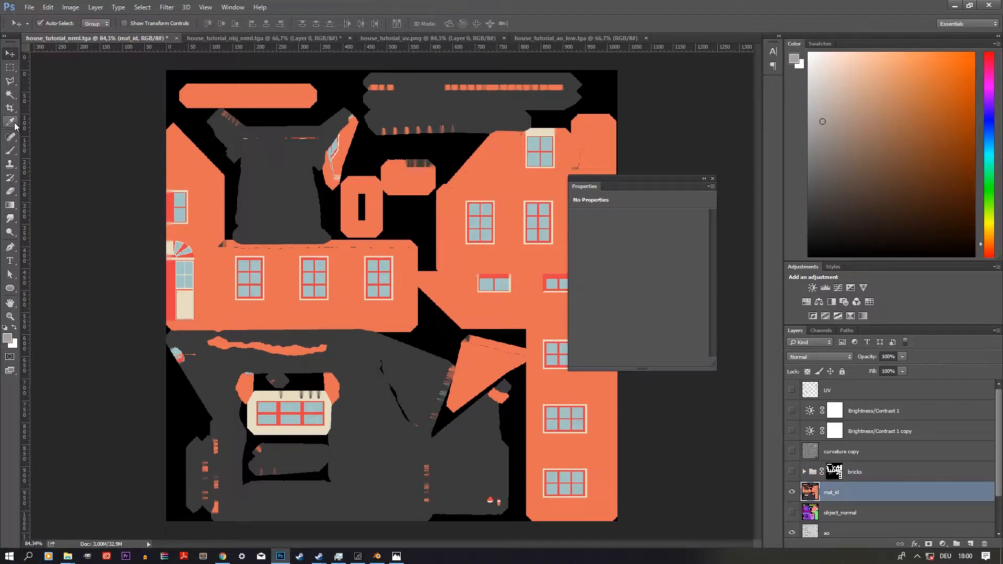
{"action": "left_click", "coordinate": [413, 375]}
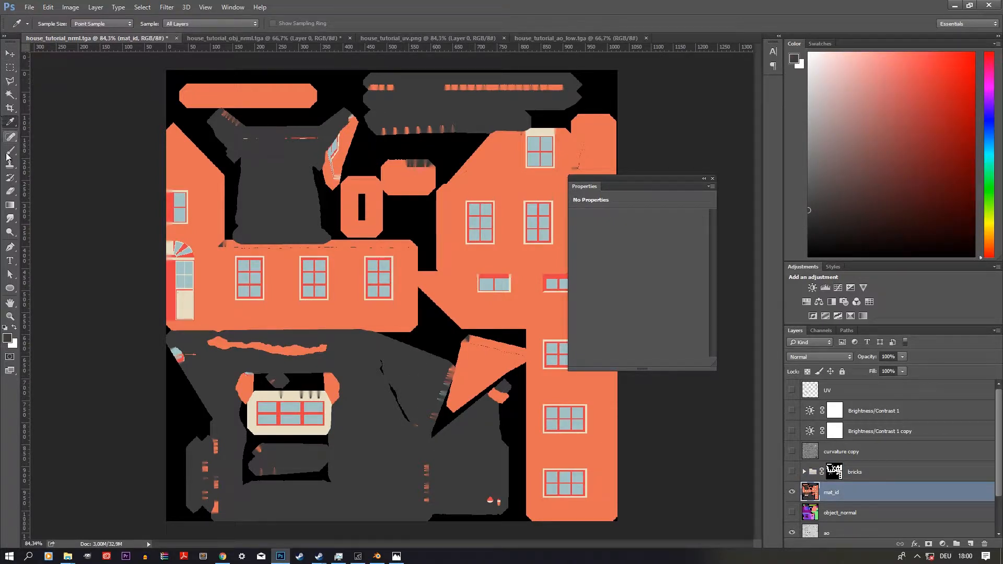
{"action": "left_click", "coordinate": [9, 94]}
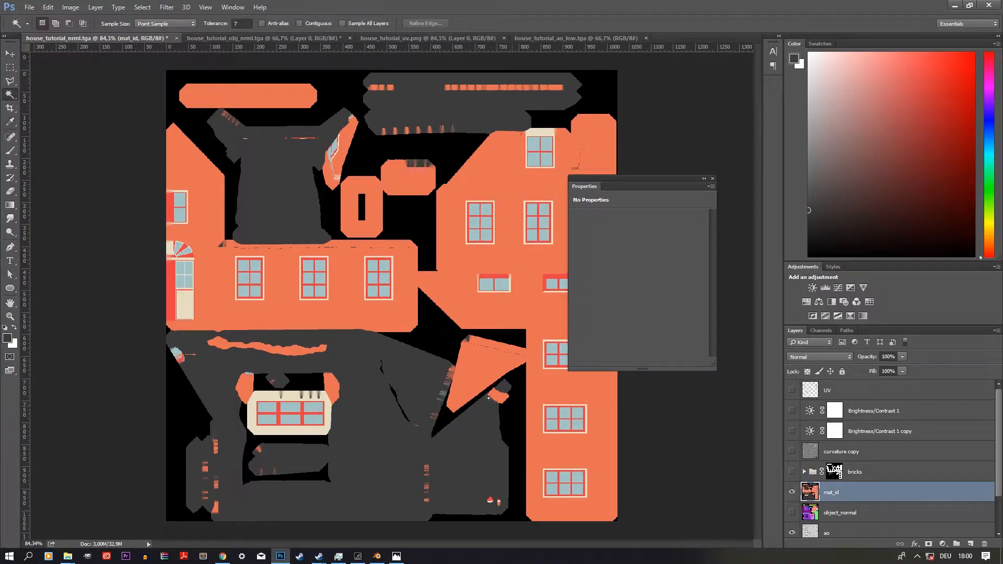
{"action": "left_click", "coordinate": [413, 362]}
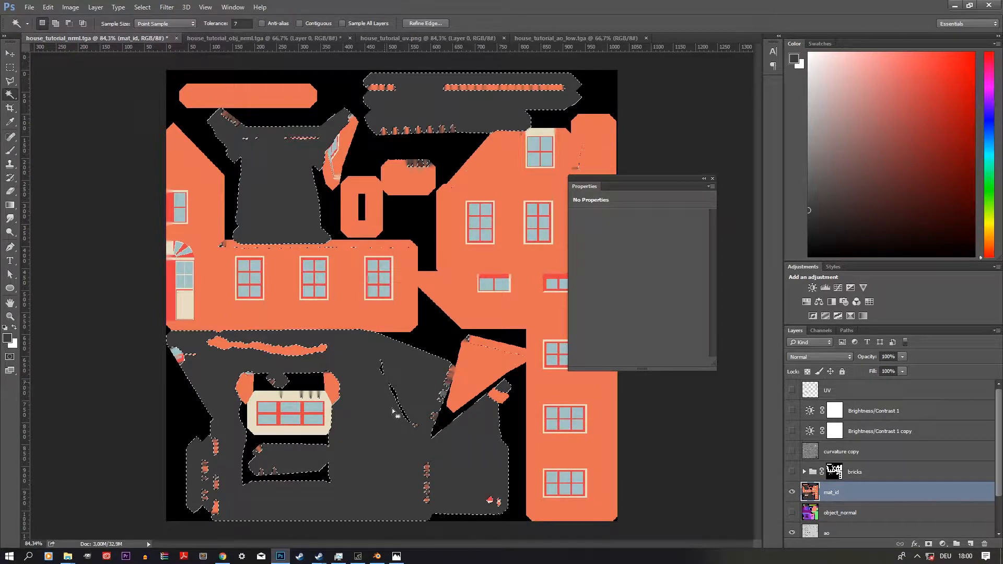
Create a group named "roof" above the bricks group and mask it with the current roof selection.
{"action": "left_click", "coordinate": [957, 544]}
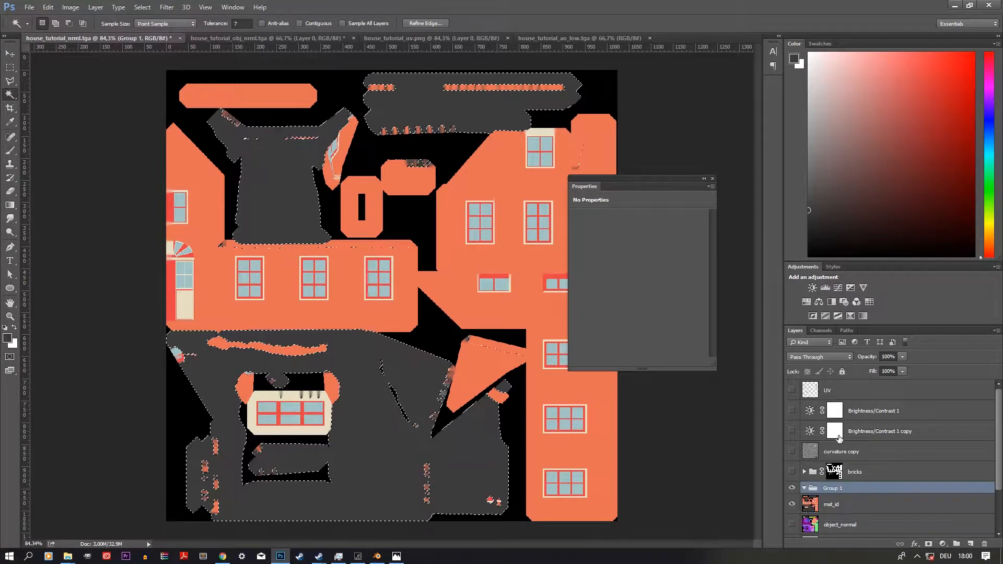
{"action": "double_click", "coordinate": [837, 488]}
{"action": "type", "text": "roof"}
{"action": "key", "text": "Return"}
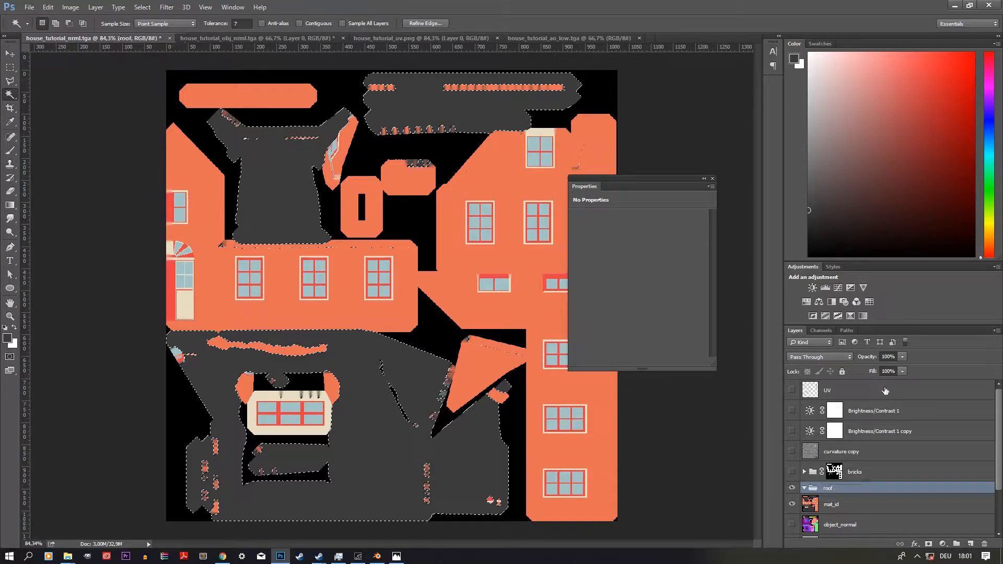
{"action": "left_click_drag", "start_coordinate": [853, 495], "coordinate": [867, 460]}
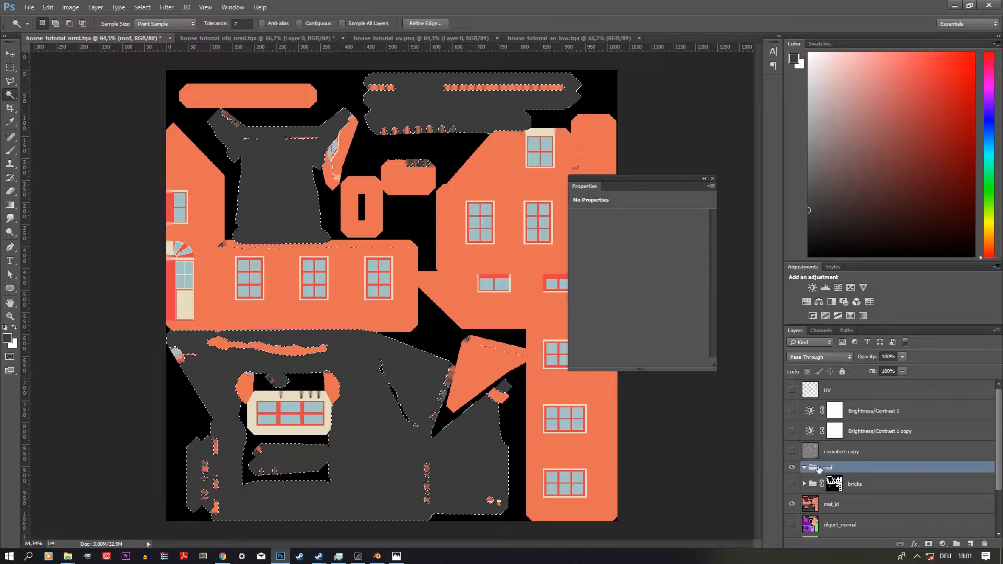
{"action": "left_click", "coordinate": [929, 544]}
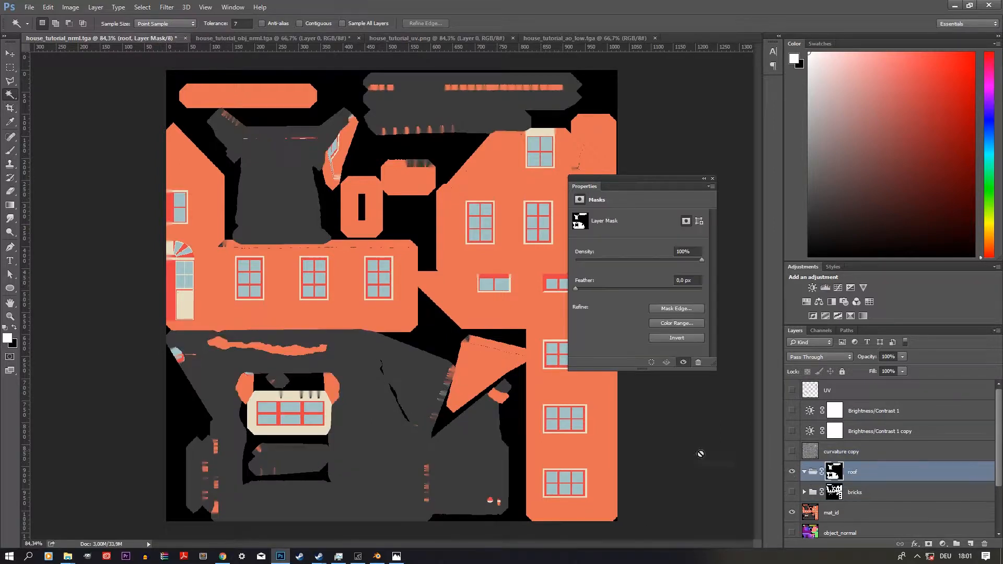
Display the roof group's mask and fill the wavy black gap along the upper part of the large lower roof piece with white.
{"action": "left_click", "coordinate": [835, 472], "text": "alt"}
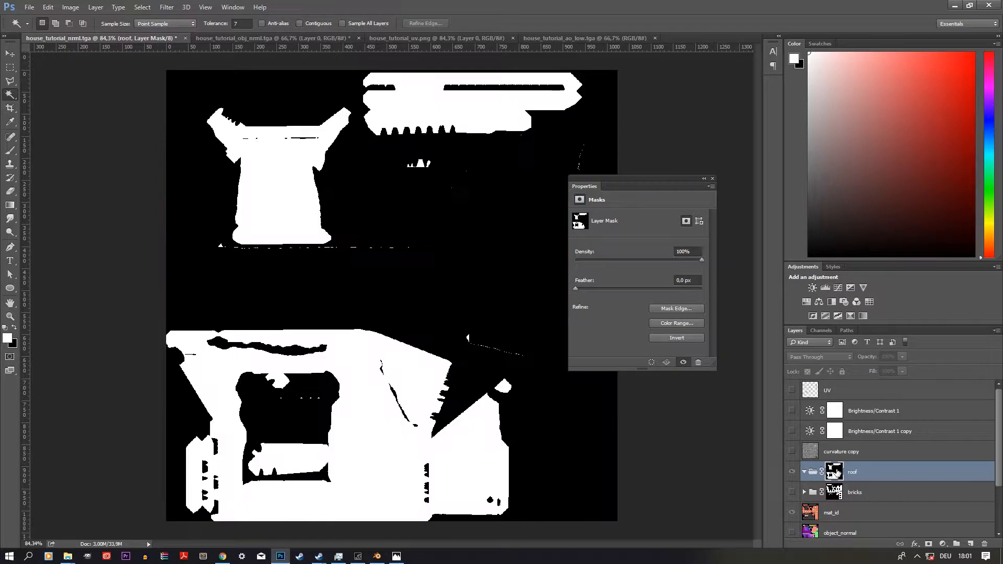
{"action": "left_click", "coordinate": [835, 472], "text": "alt"}
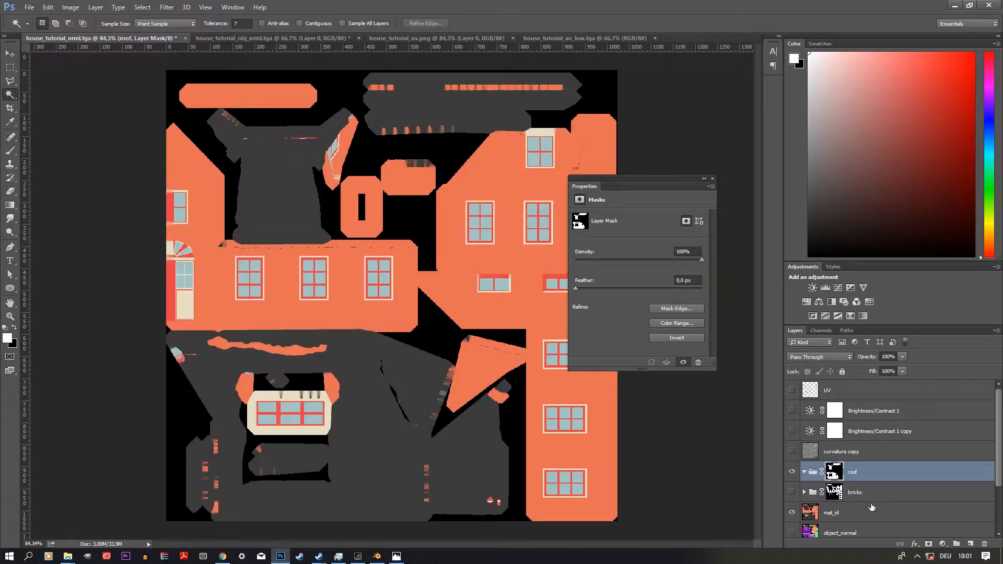
{"action": "left_click", "coordinate": [835, 472], "text": "alt"}
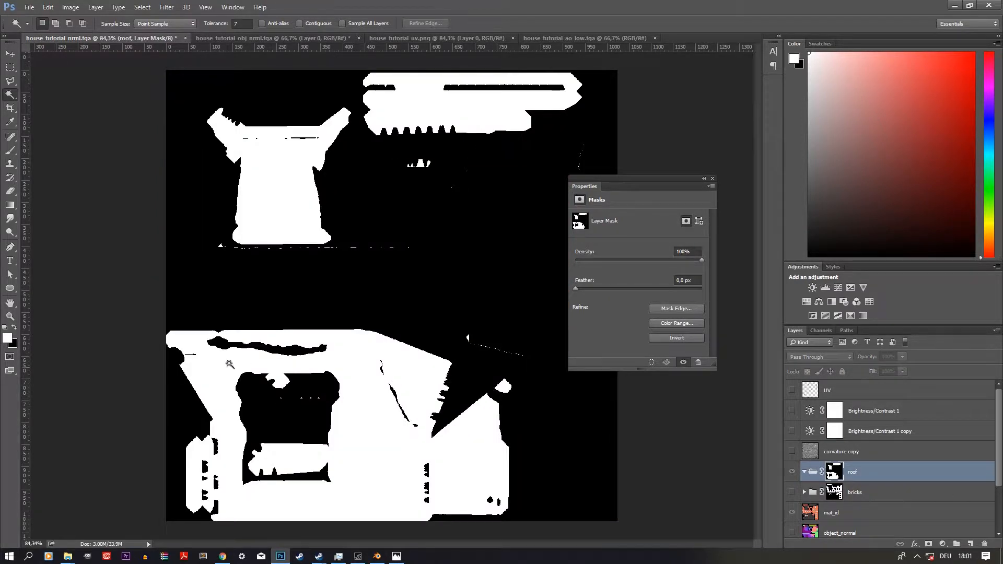
{"action": "left_click", "coordinate": [10, 67]}
{"action": "left_click_drag", "start_coordinate": [202, 336], "coordinate": [346, 364]}
{"action": "key", "text": "alt+BackSpace"}
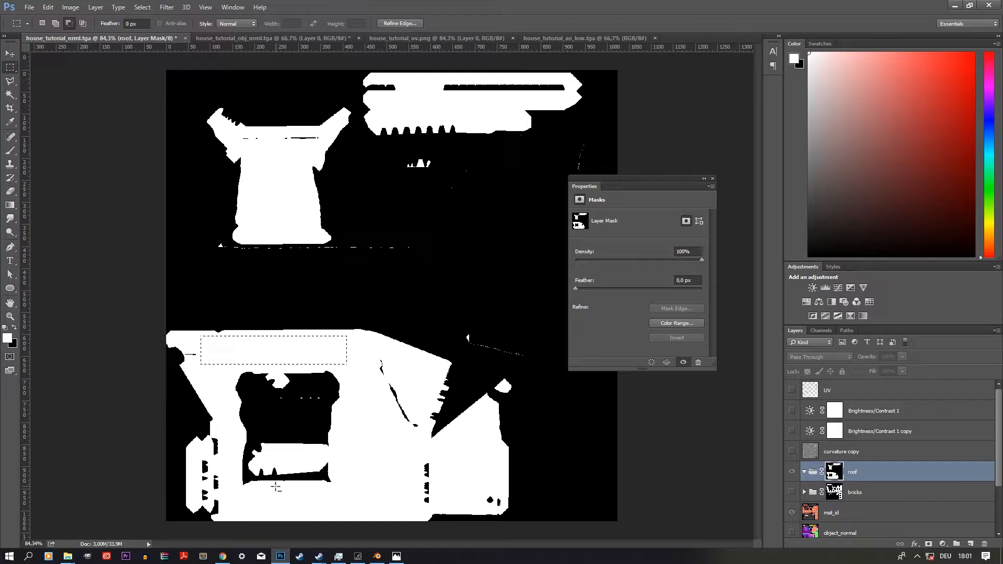
{"action": "key", "text": "ctrl+d"}
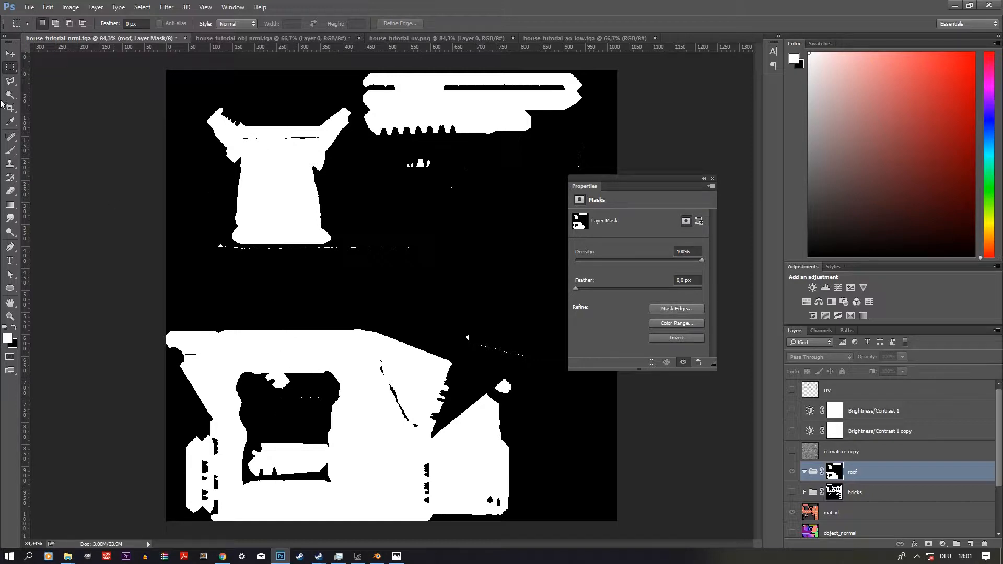
Brush white over the thin black line in the mask's upper-left roof piece and fill the slots in the top roof strip with white.
{"action": "left_click", "coordinate": [10, 151]}
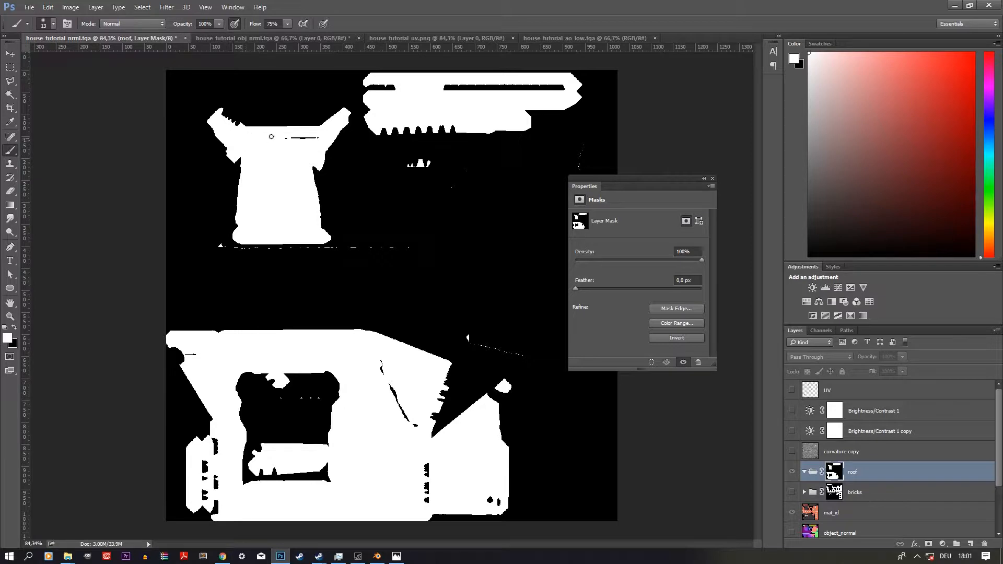
{"action": "left_click_drag", "start_coordinate": [283, 140], "coordinate": [319, 138]}
{"action": "left_click", "coordinate": [10, 67]}
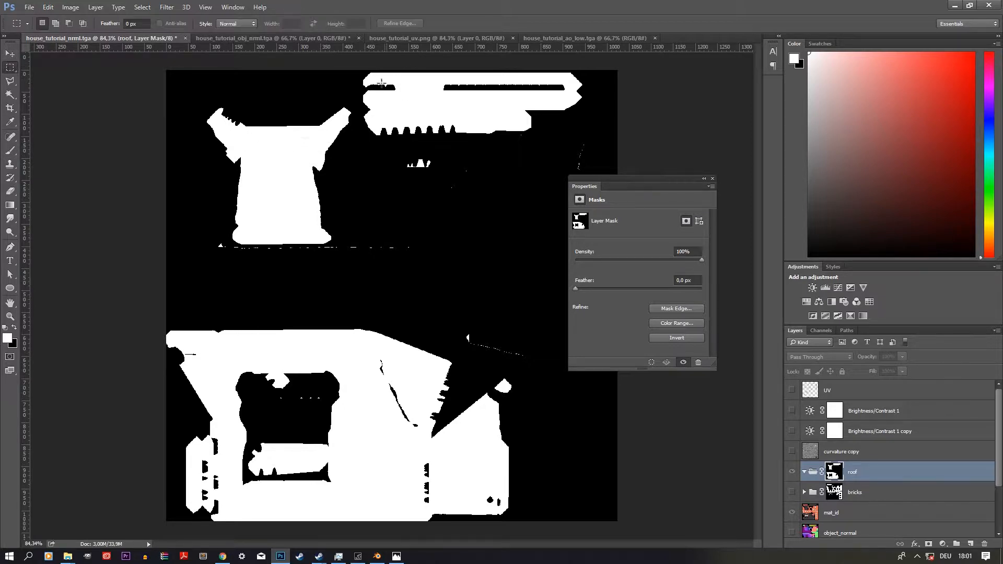
{"action": "left_click_drag", "start_coordinate": [372, 78], "coordinate": [570, 100]}
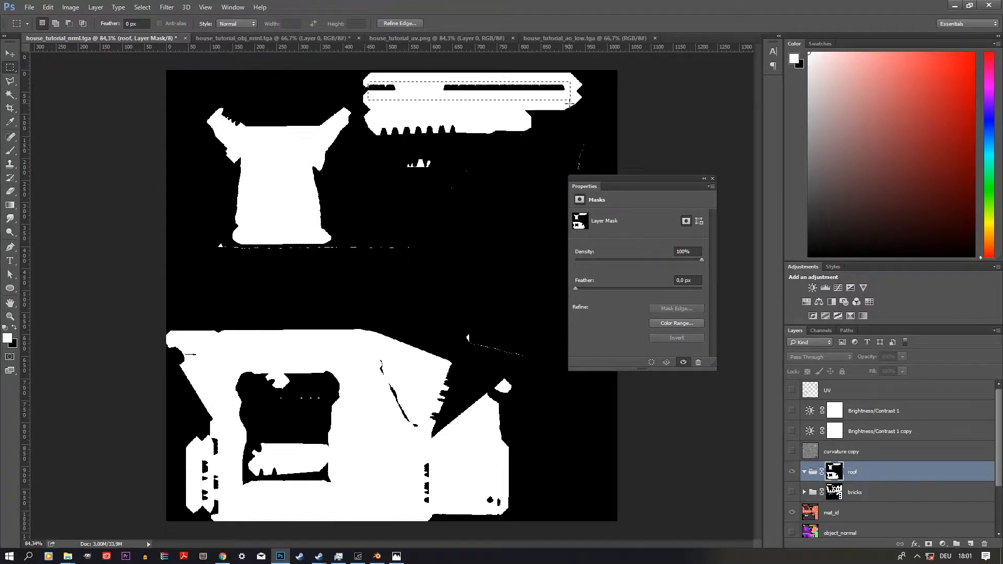
{"action": "key", "text": "alt+BackSpace"}
{"action": "key", "text": "ctrl+d"}
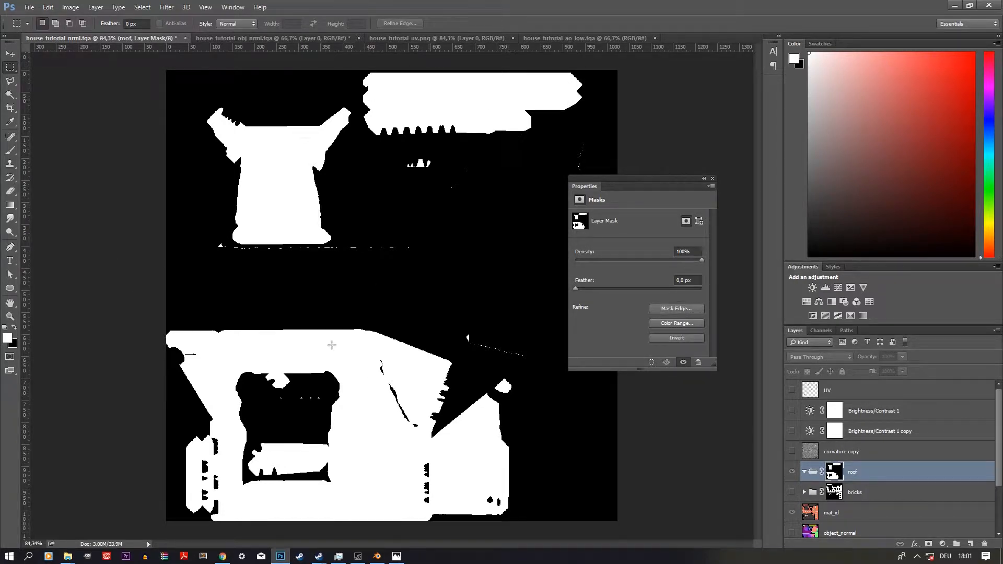
Fill the diagonal crack and the row of black notches inside the large lower roof piece of the mask with white.
{"action": "mouse_move", "coordinate": [368, 353]}
{"action": "left_mouse_down"}
{"action": "mouse_move", "coordinate": [415, 410]}
{"action": "mouse_move", "coordinate": [434, 505]}
{"action": "left_mouse_up"}
{"action": "key", "text": "alt+BackSpace"}
{"action": "key", "text": "ctrl+d"}
Remove the stray white specks below the upper-left roof piece and above the lower one from the mask, and leave the mask view.
{"action": "left_click_drag", "start_coordinate": [212, 245], "coordinate": [421, 282]}
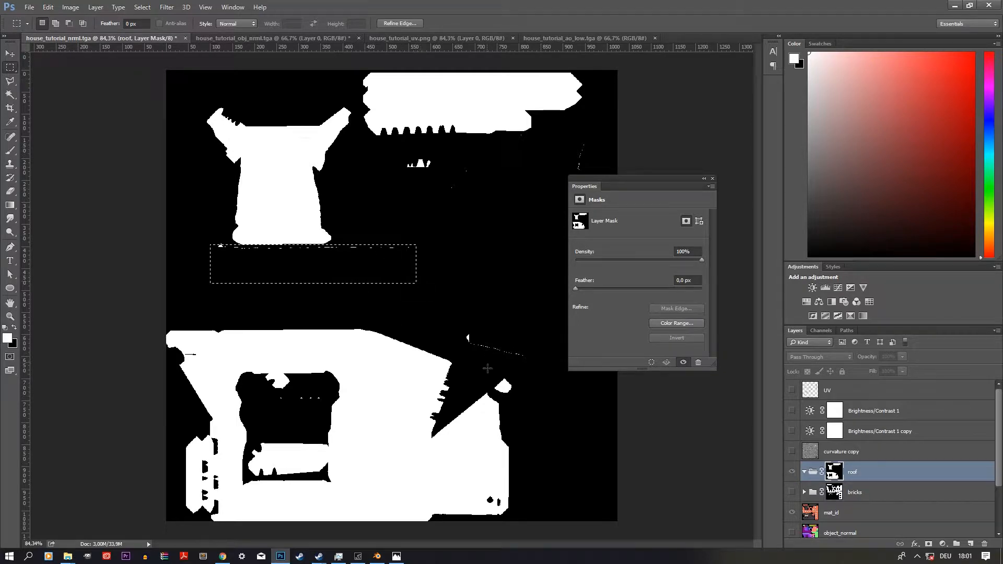
{"action": "left_click_drag", "start_coordinate": [452, 324], "coordinate": [532, 360], "text": "shift"}
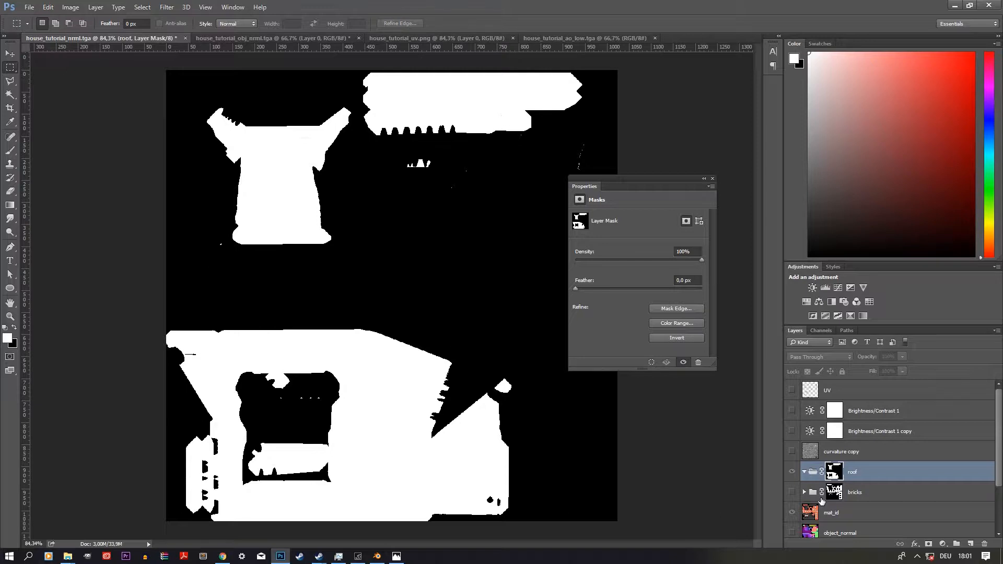
{"action": "left_click", "coordinate": [833, 471], "text": "alt"}
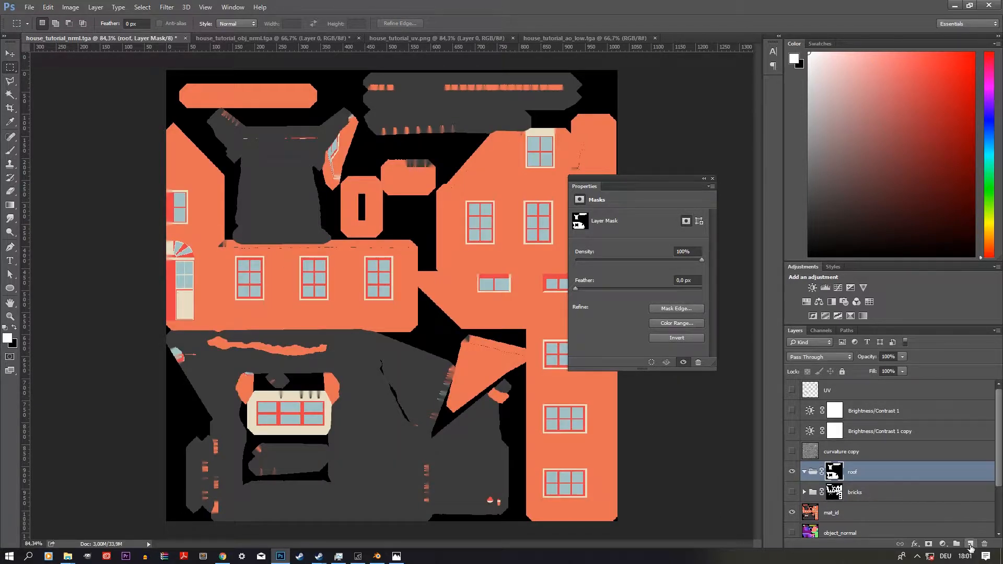
Add a new layer inside the roof group and fill it with dark grey #505050.
{"action": "left_click", "coordinate": [971, 544]}
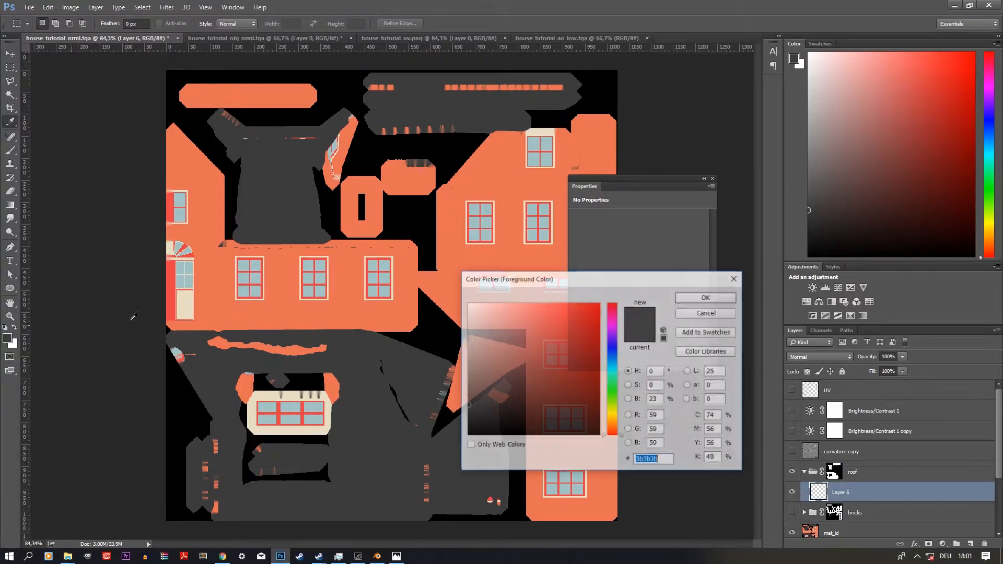
{"action": "left_click", "coordinate": [7, 339]}
{"action": "left_click", "coordinate": [427, 385]}
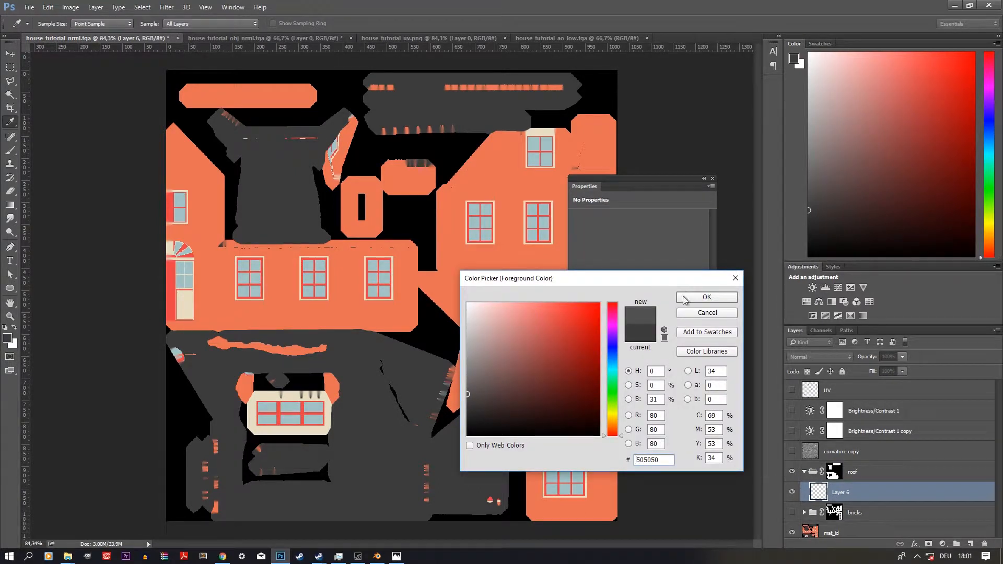
{"action": "key", "text": "Return"}
{"action": "key", "text": "alt+BackSpace"}
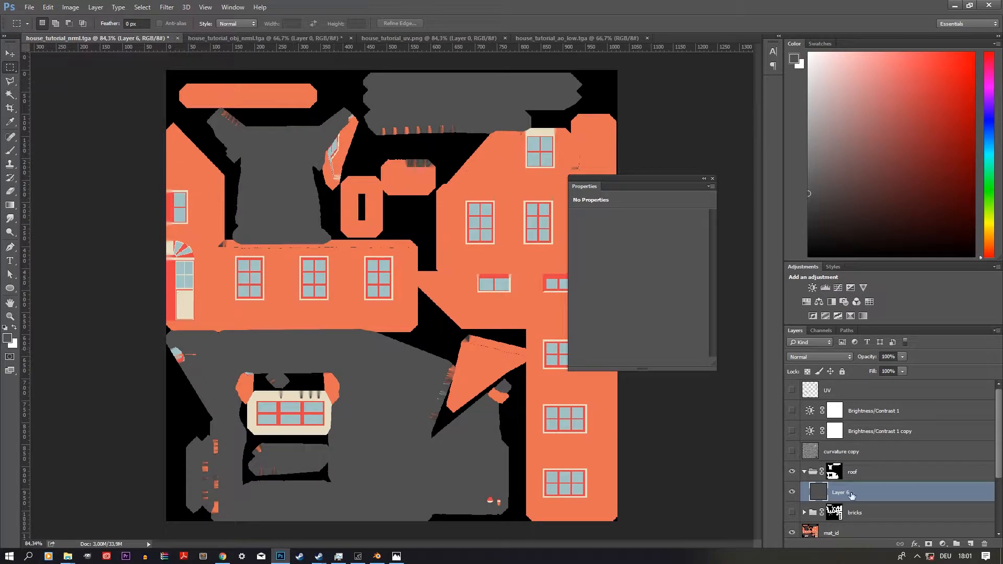
Change the foreground colour to a dark olive green (RGB 76, 80, 65) and refill the roof layer with it.
{"action": "scroll", "coordinate": [373, 415], "scroll_direction": "up", "scroll_amount": 7}
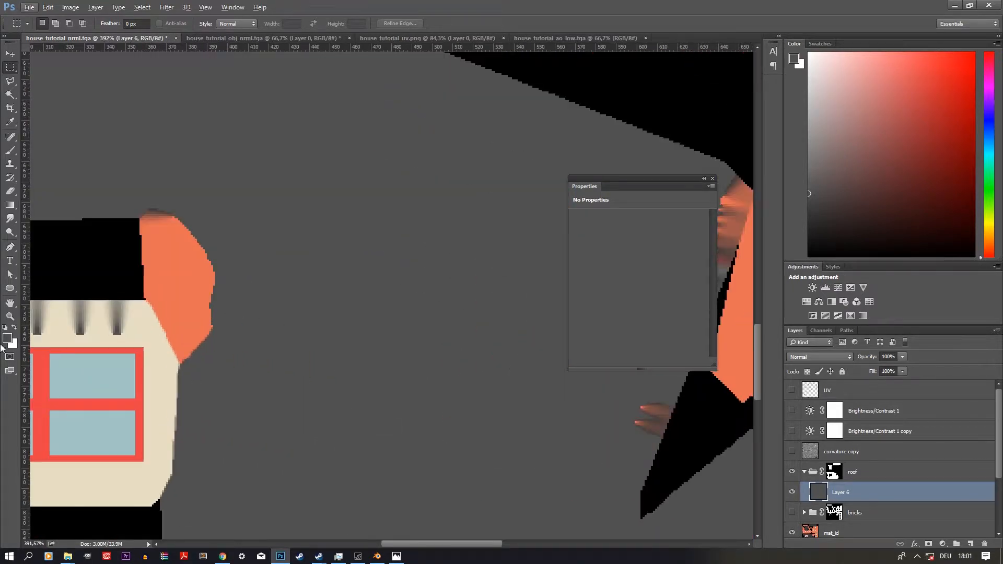
{"action": "left_click", "coordinate": [8, 339]}
{"action": "mouse_move", "coordinate": [616, 432]}
{"action": "left_mouse_down"}
{"action": "mouse_move", "coordinate": [616, 404]}
{"action": "mouse_move", "coordinate": [614, 412]}
{"action": "left_mouse_up"}
{"action": "left_click_drag", "start_coordinate": [466, 392], "coordinate": [491, 394]}
{"action": "left_click", "coordinate": [697, 300]}
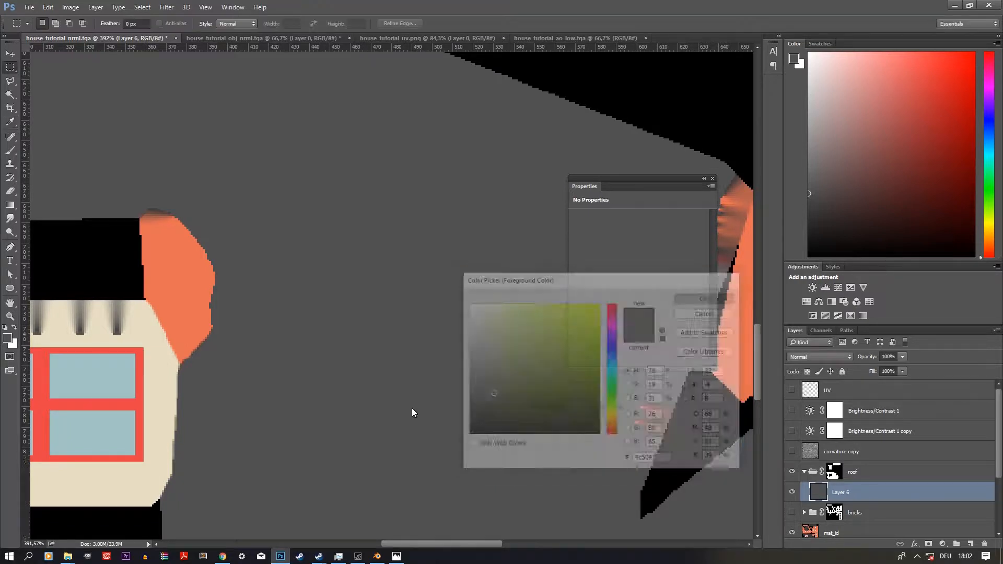
{"action": "scroll", "coordinate": [369, 444], "scroll_direction": "down", "scroll_amount": 8, "text": "alt"}
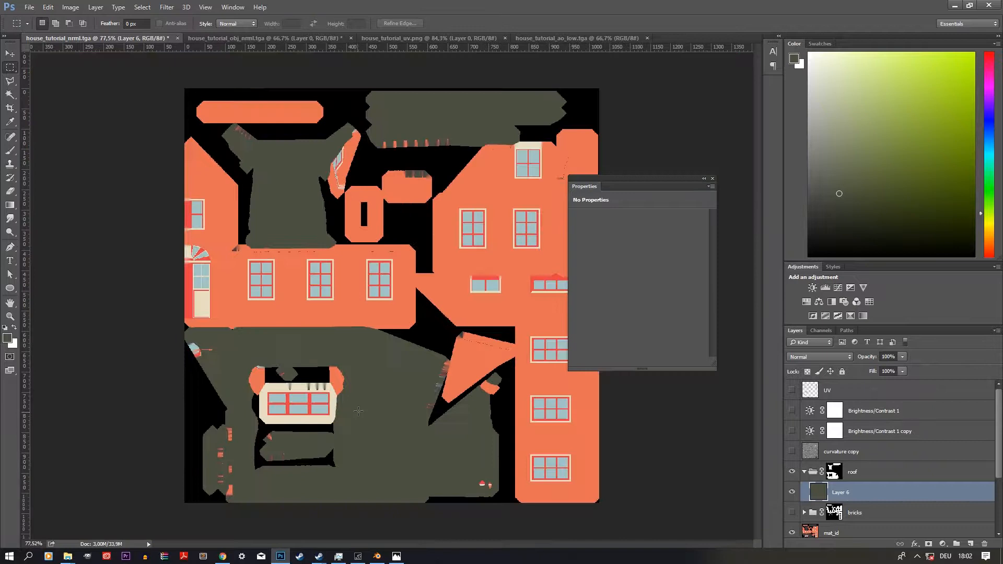
Add a Pattern Overlay to the roof layer and choose the brown-green rock pattern for it.
{"action": "scroll", "coordinate": [314, 413], "scroll_direction": "up", "scroll_amount": 3, "text": "alt"}
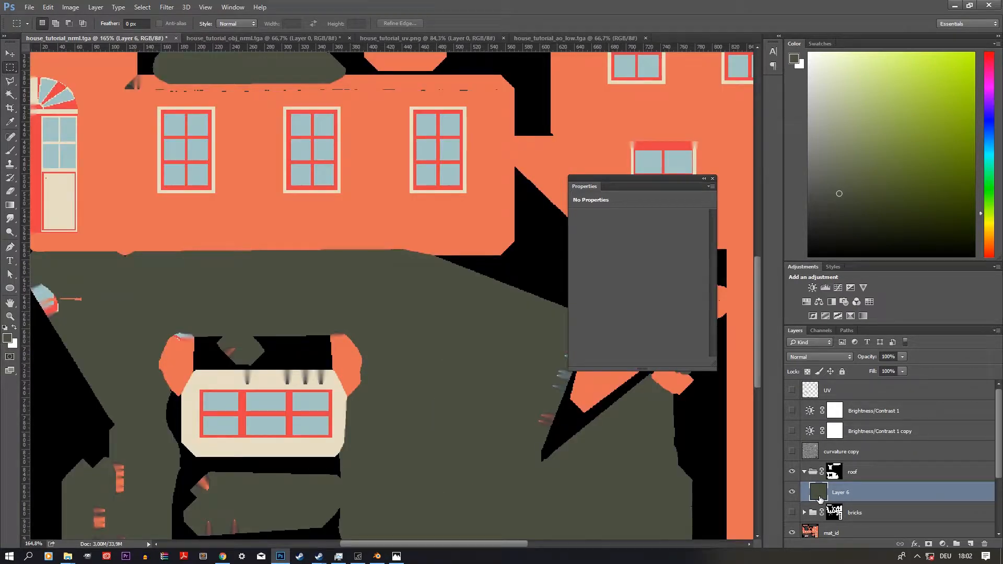
{"action": "double_click", "coordinate": [819, 499]}
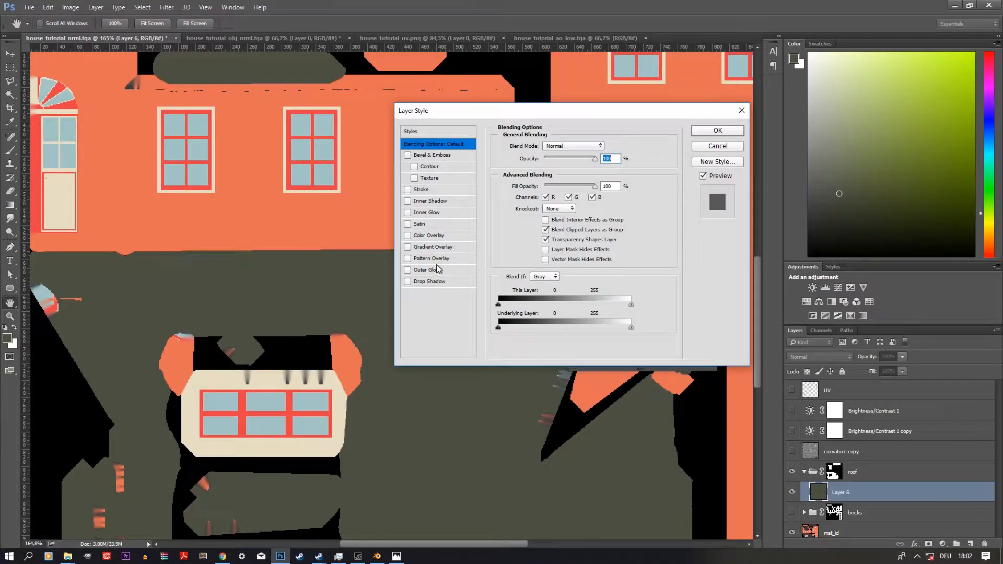
{"action": "left_click", "coordinate": [411, 260]}
{"action": "left_click", "coordinate": [563, 181]}
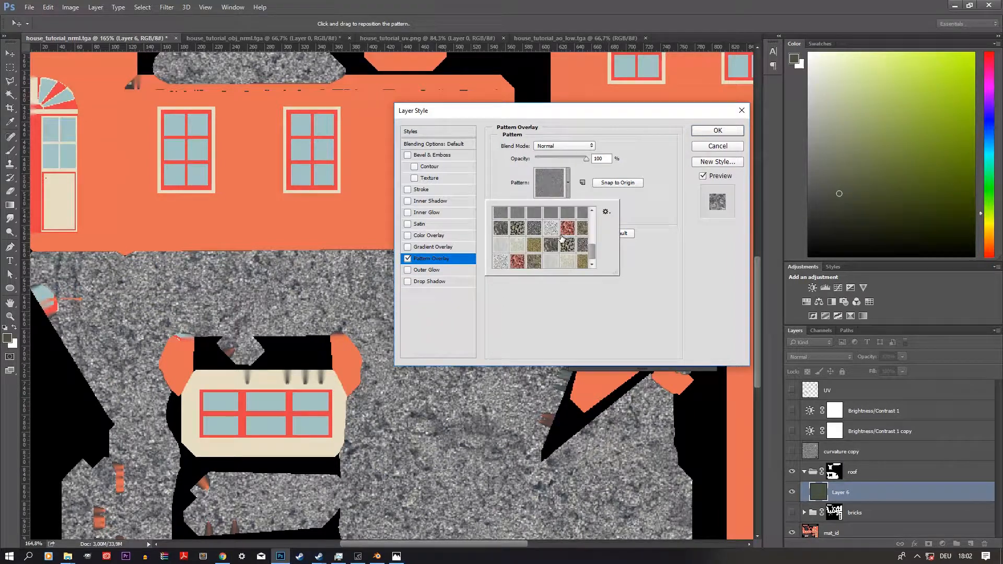
{"action": "left_click", "coordinate": [581, 246]}
{"action": "left_click", "coordinate": [534, 260]}
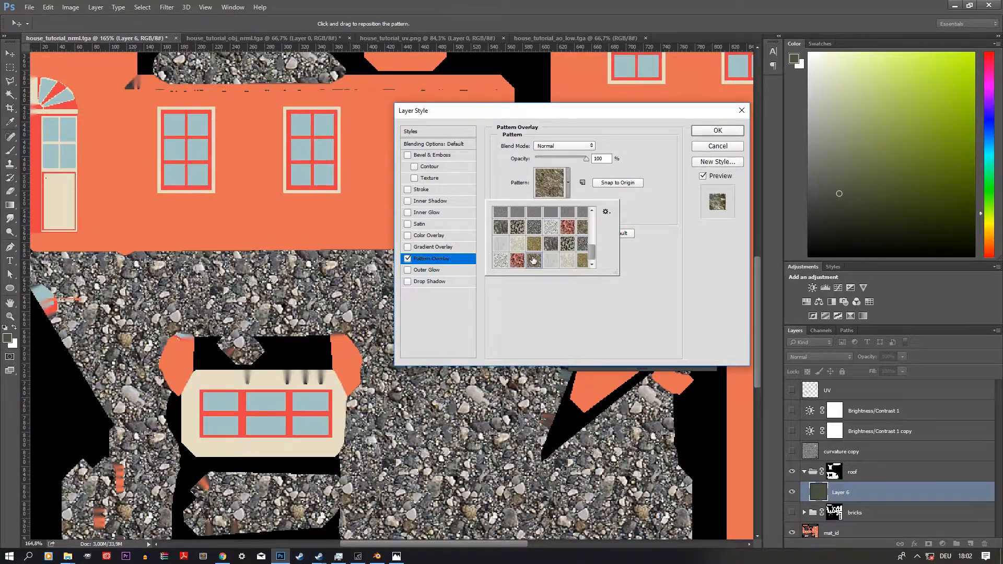
{"action": "left_click", "coordinate": [650, 317]}
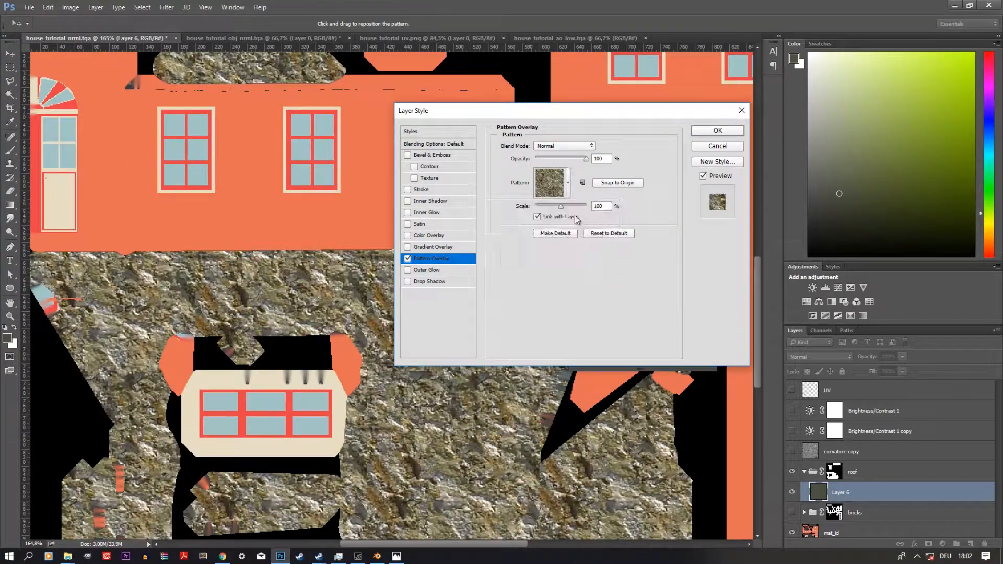
Append the Nature Patterns set to the available overlay patterns.
{"action": "left_click", "coordinate": [571, 186]}
{"action": "left_click", "coordinate": [606, 212]}
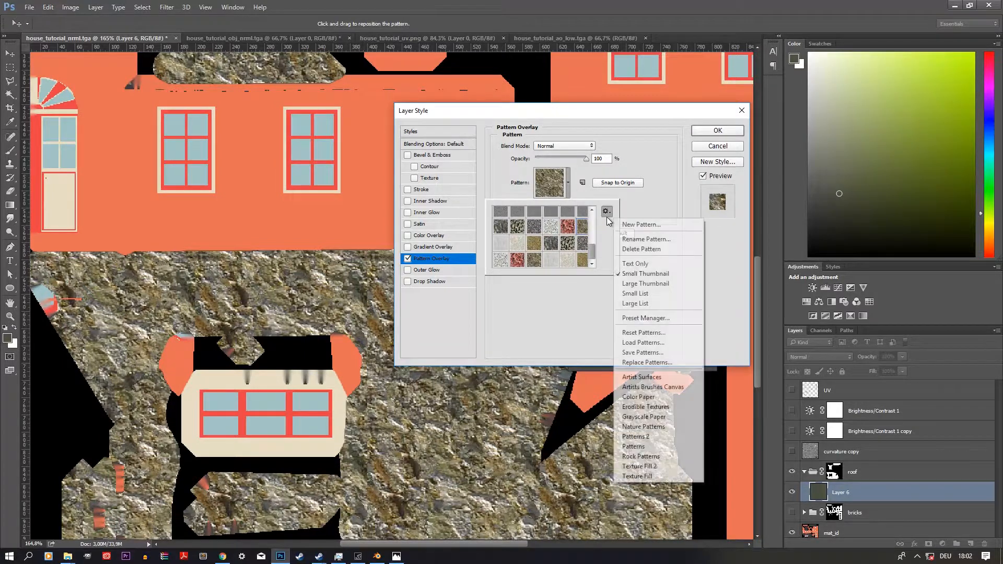
{"action": "left_click", "coordinate": [671, 430]}
{"action": "left_click", "coordinate": [555, 210]}
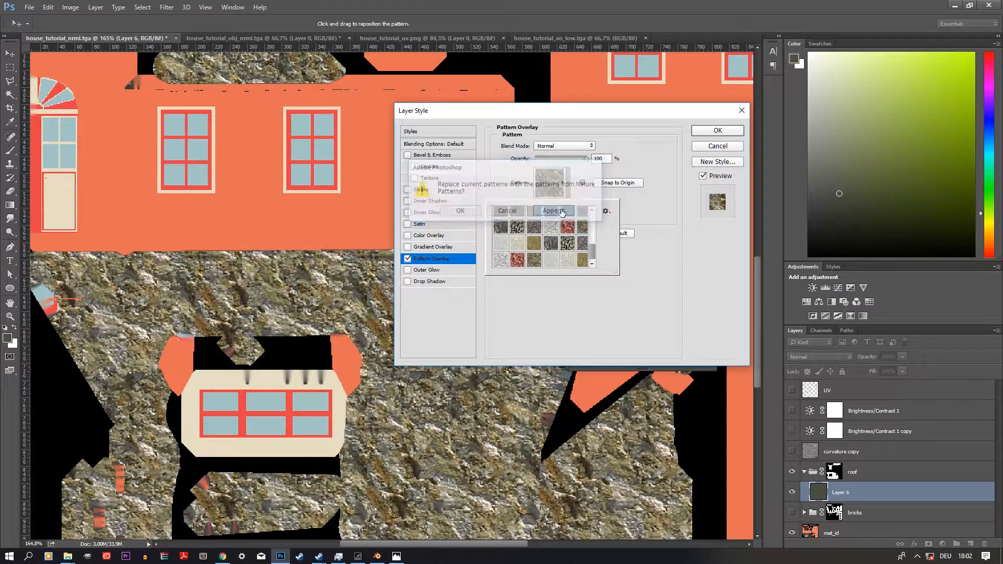
Try several stone and nature patterns on the roof layer and choose the black-and-white granite pattern.
{"action": "left_click", "coordinate": [550, 233]}
{"action": "left_click", "coordinate": [550, 229]}
{"action": "left_click", "coordinate": [567, 243]}
{"action": "left_click", "coordinate": [501, 242]}
{"action": "left_click", "coordinate": [517, 242]}
{"action": "left_click", "coordinate": [500, 260]}
{"action": "left_click", "coordinate": [518, 226]}
{"action": "left_click", "coordinate": [501, 211]}
{"action": "left_click", "coordinate": [503, 228]}
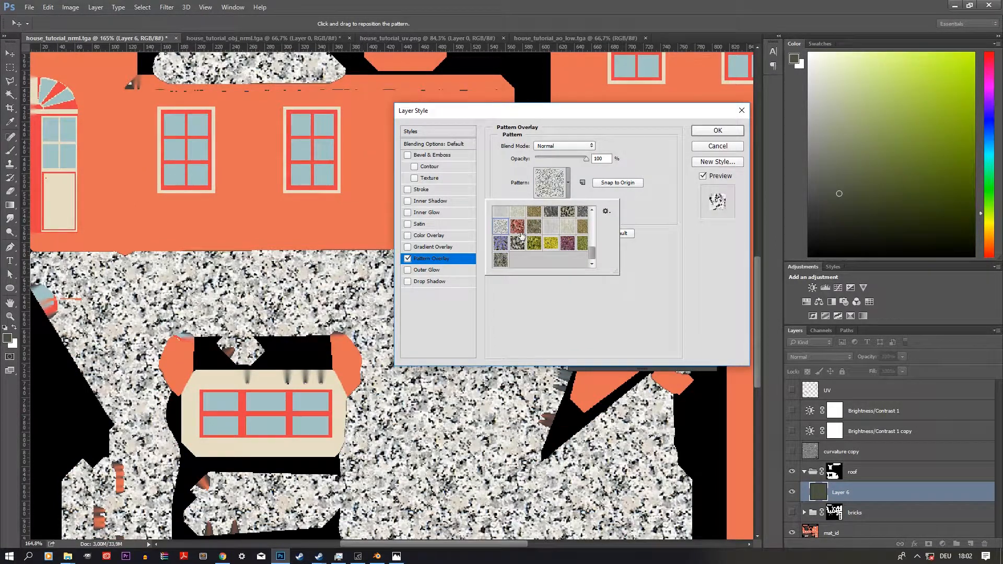
{"action": "left_click", "coordinate": [519, 232]}
{"action": "left_click", "coordinate": [535, 230]}
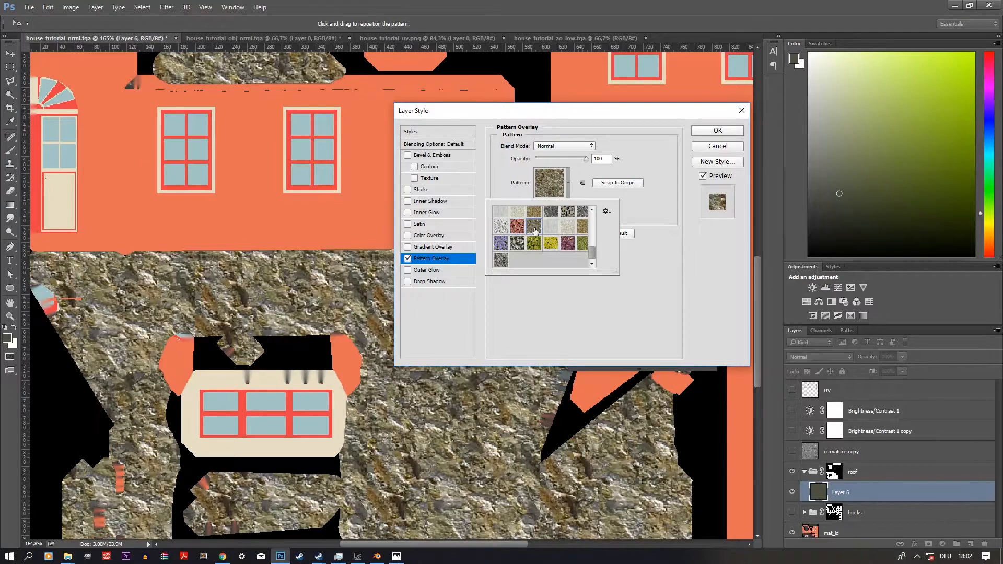
{"action": "left_click", "coordinate": [501, 213]}
{"action": "left_click", "coordinate": [503, 228]}
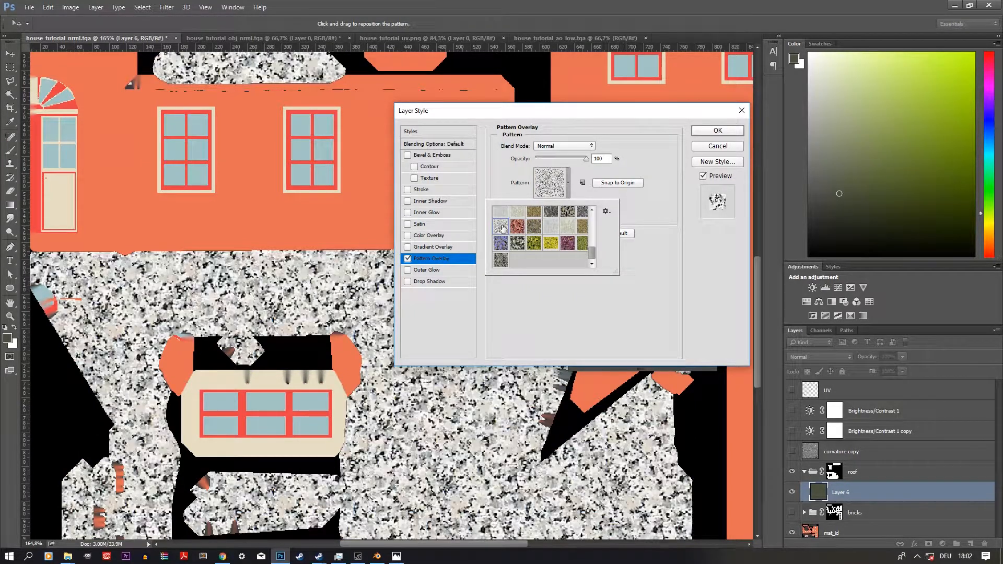
{"action": "left_click", "coordinate": [574, 306]}
Compare Overlay and Multiply for the granite pattern, choose Soft Light, and reduce its opacity to 35% and scale to 59%.
{"action": "left_click", "coordinate": [550, 146]}
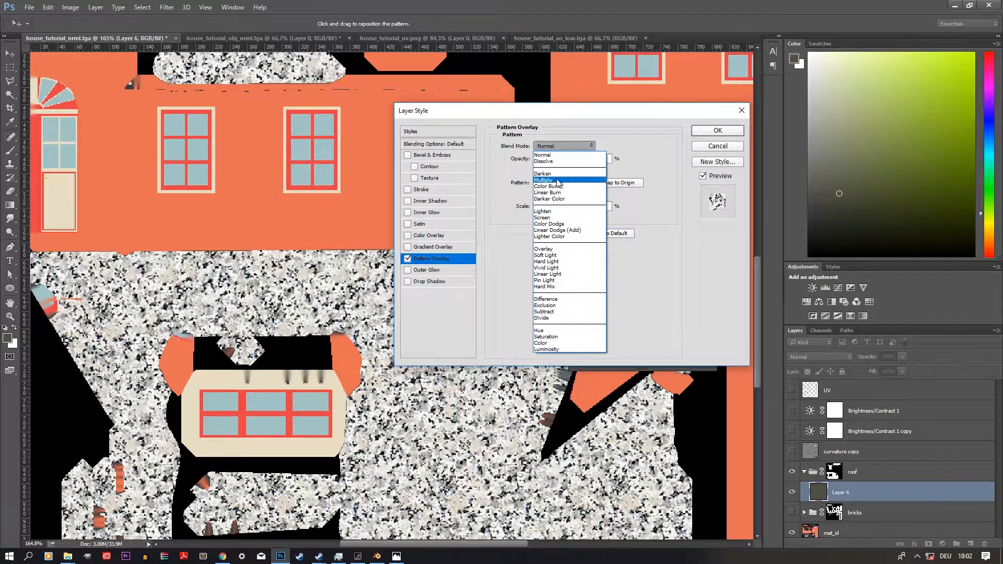
{"action": "left_click", "coordinate": [546, 249]}
{"action": "left_click", "coordinate": [544, 147]}
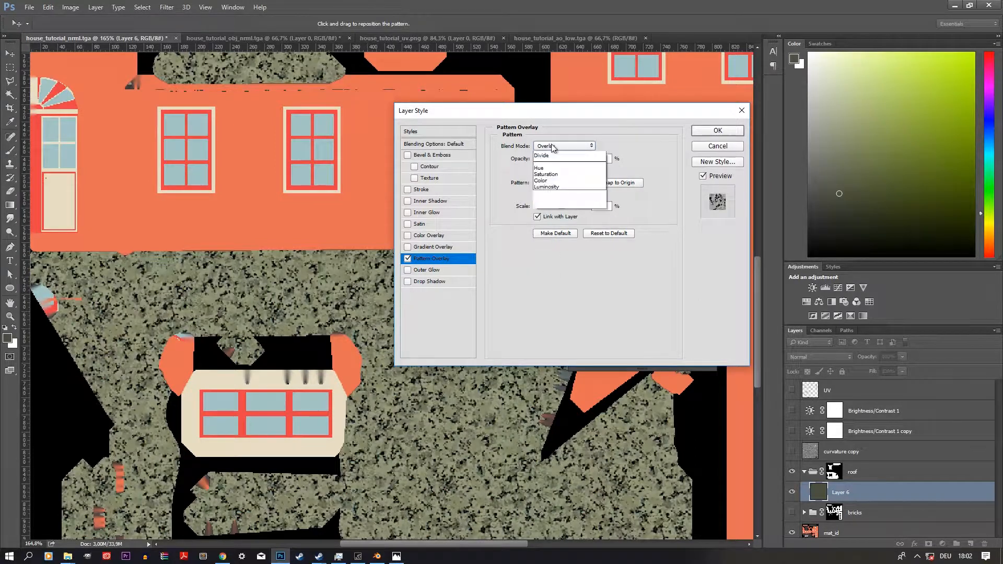
{"action": "left_click", "coordinate": [551, 181]}
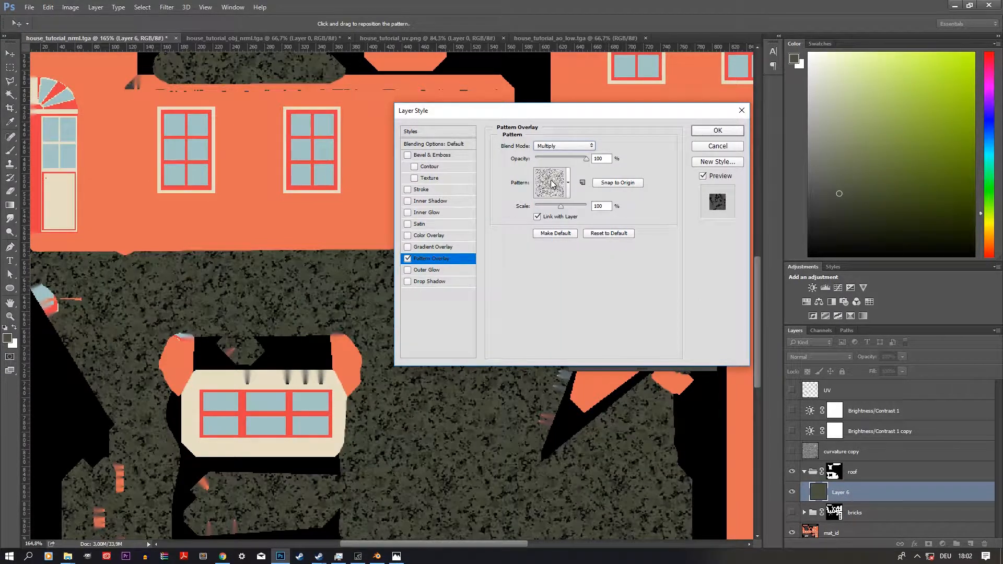
{"action": "left_click", "coordinate": [556, 147]}
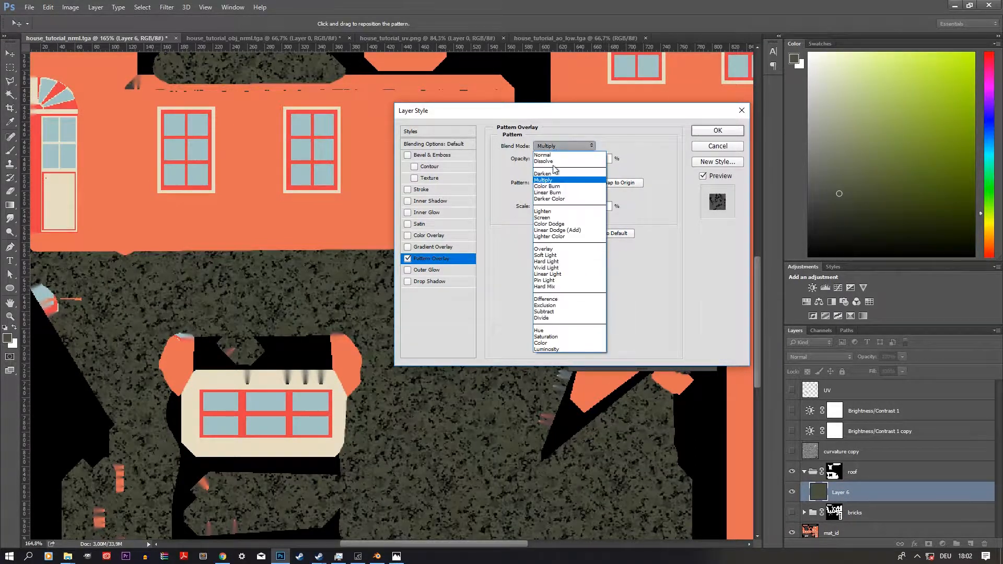
{"action": "left_click", "coordinate": [560, 255]}
{"action": "left_click_drag", "start_coordinate": [581, 162], "coordinate": [548, 162]}
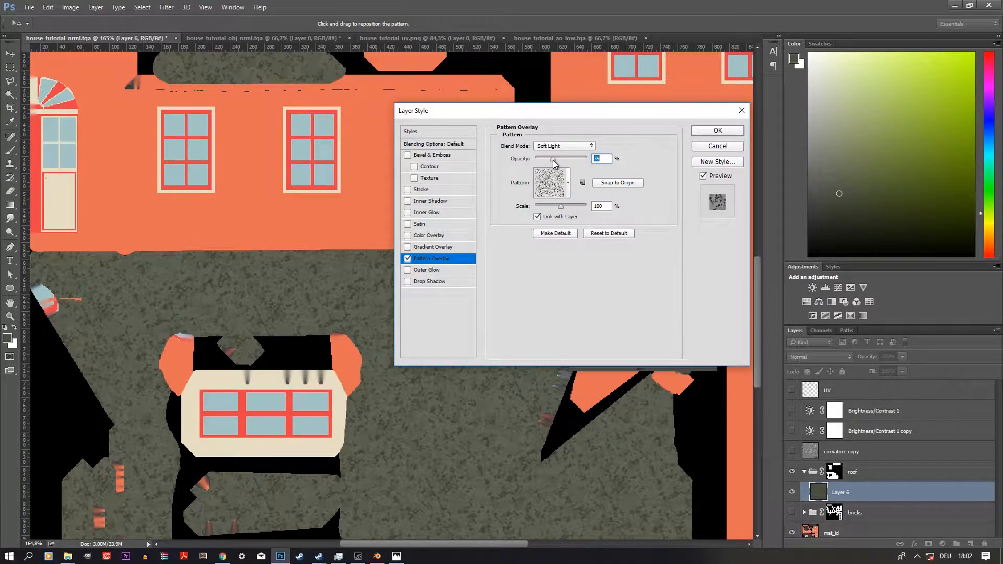
{"action": "left_click_drag", "start_coordinate": [561, 207], "coordinate": [542, 207]}
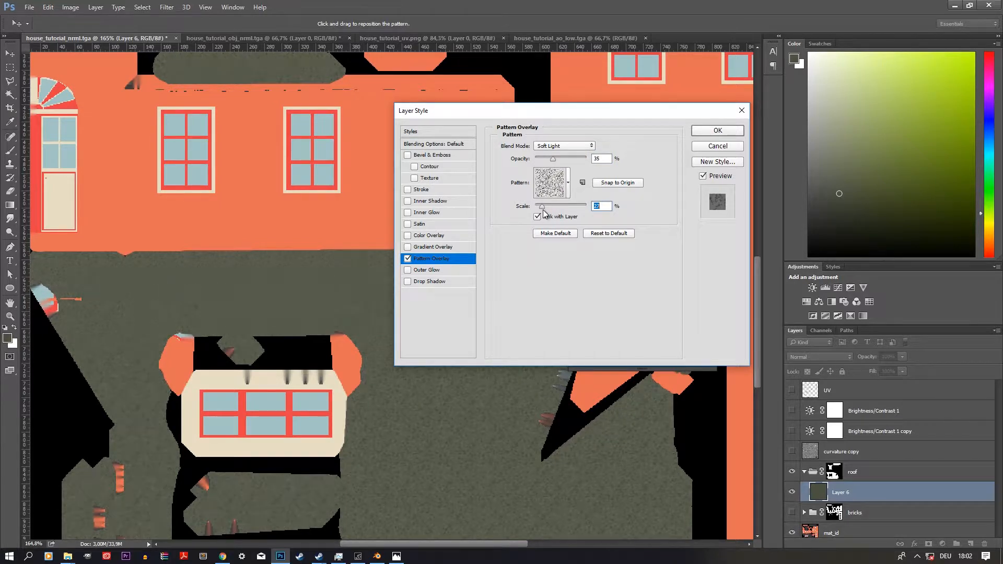
Try several grey texture patterns in place of the granite, choose a plain fine grey one and raise the overlay's opacity to 100%.
{"action": "left_click", "coordinate": [568, 183]}
{"action": "scroll", "coordinate": [538, 246], "scroll_direction": "down", "scroll_amount": 5}
{"action": "left_click", "coordinate": [534, 242]}
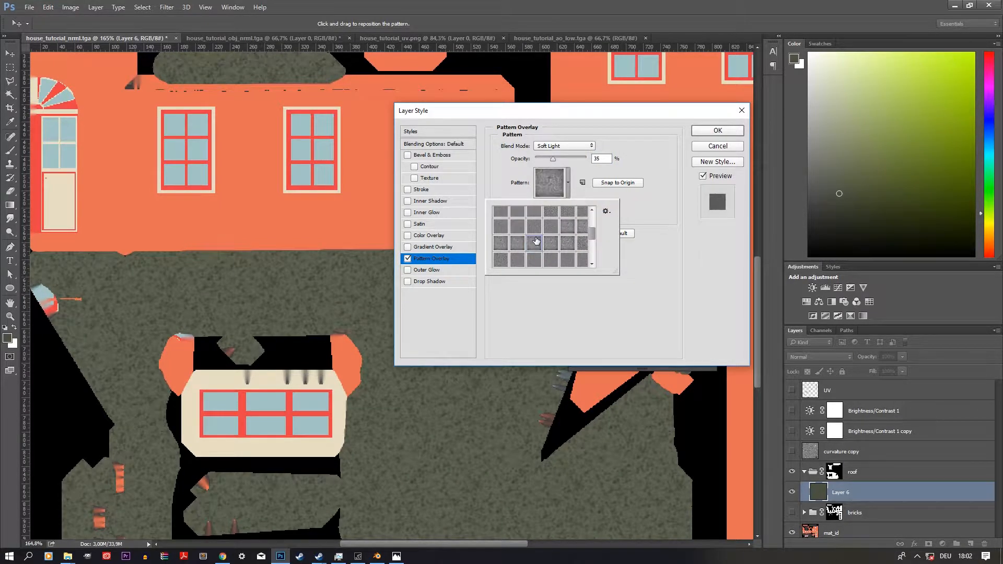
{"action": "left_click", "coordinate": [540, 225]}
{"action": "left_click", "coordinate": [500, 230]}
{"action": "left_click", "coordinate": [534, 214]}
{"action": "scroll", "coordinate": [526, 233], "scroll_direction": "up", "scroll_amount": 3}
{"action": "left_click", "coordinate": [523, 235]}
{"action": "left_click", "coordinate": [502, 236]}
{"action": "scroll", "coordinate": [523, 234], "scroll_direction": "up", "scroll_amount": 1}
{"action": "left_click", "coordinate": [523, 231]}
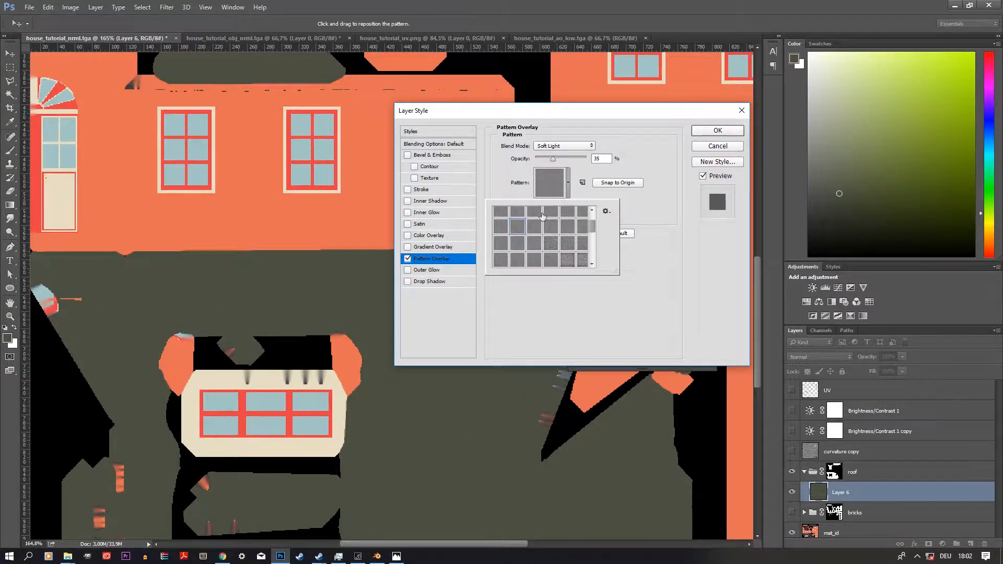
{"action": "left_click", "coordinate": [638, 286]}
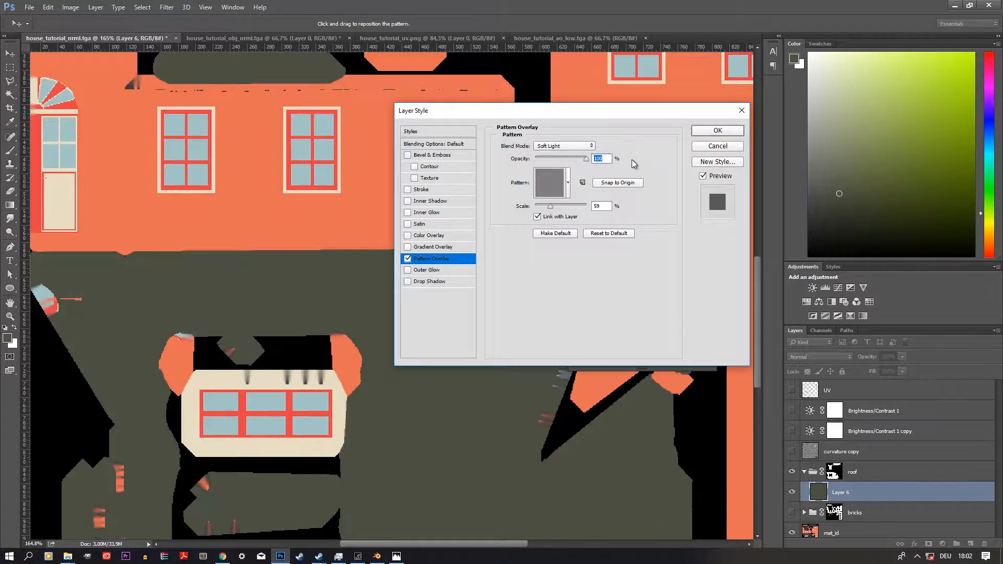
Set the pattern overlay's blend mode to Multiply, try other fine grey patterns and set the scale to 69%.
{"action": "left_click", "coordinate": [566, 149]}
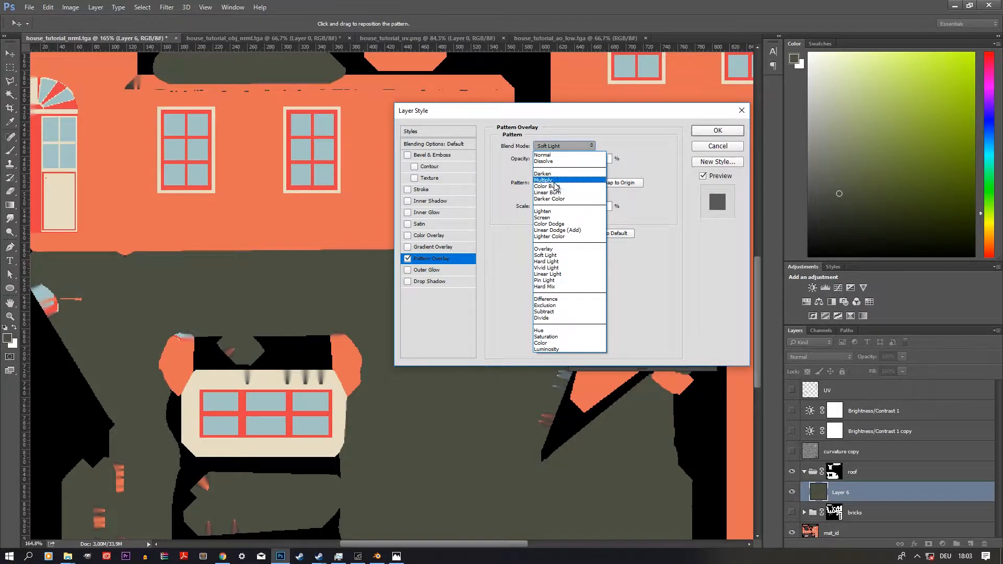
{"action": "left_click", "coordinate": [545, 179]}
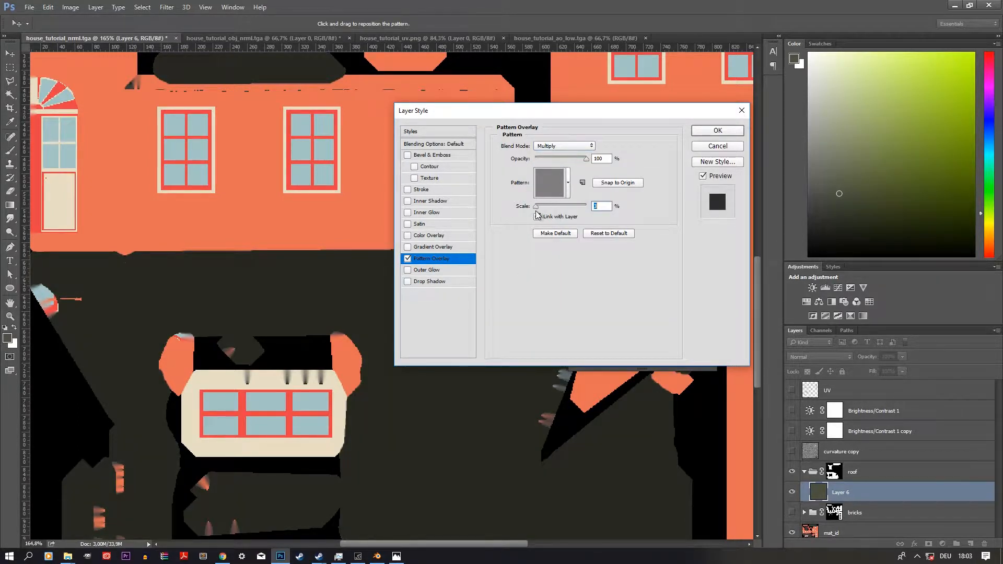
{"action": "left_click", "coordinate": [568, 184]}
{"action": "left_click", "coordinate": [553, 243]}
{"action": "left_click", "coordinate": [535, 262]}
{"action": "scroll", "coordinate": [522, 240], "scroll_direction": "up", "scroll_amount": 1}
{"action": "left_click", "coordinate": [500, 234]}
{"action": "left_click", "coordinate": [505, 255]}
{"action": "left_click", "coordinate": [517, 253]}
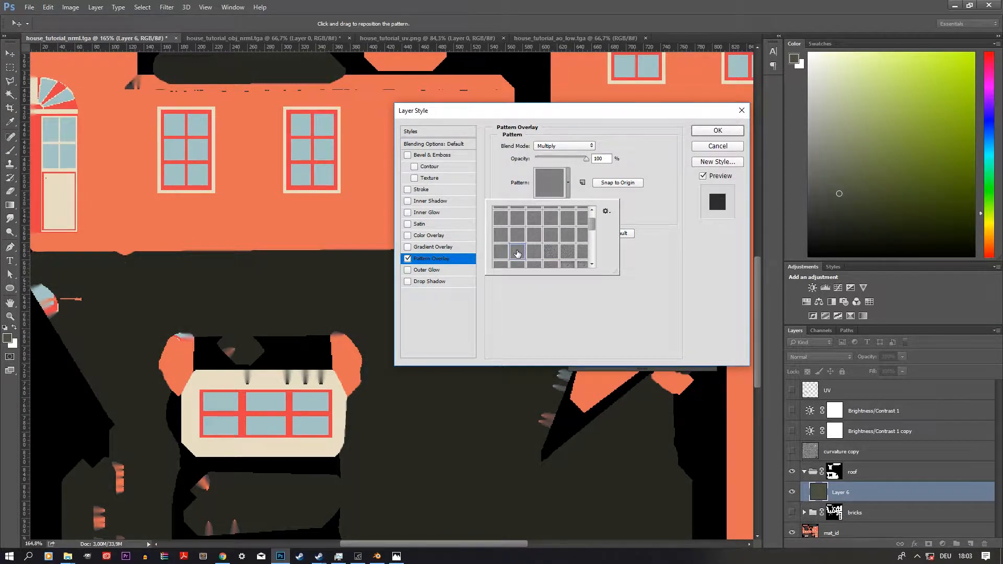
{"action": "left_click", "coordinate": [542, 333]}
{"action": "mouse_move", "coordinate": [541, 211]}
{"action": "left_mouse_down"}
{"action": "mouse_move", "coordinate": [563, 210]}
{"action": "mouse_move", "coordinate": [553, 211]}
{"action": "left_mouse_up"}
Set the pattern overlay's blend mode to Normal and choose another subtle grey texture pattern.
{"action": "left_click", "coordinate": [564, 146]}
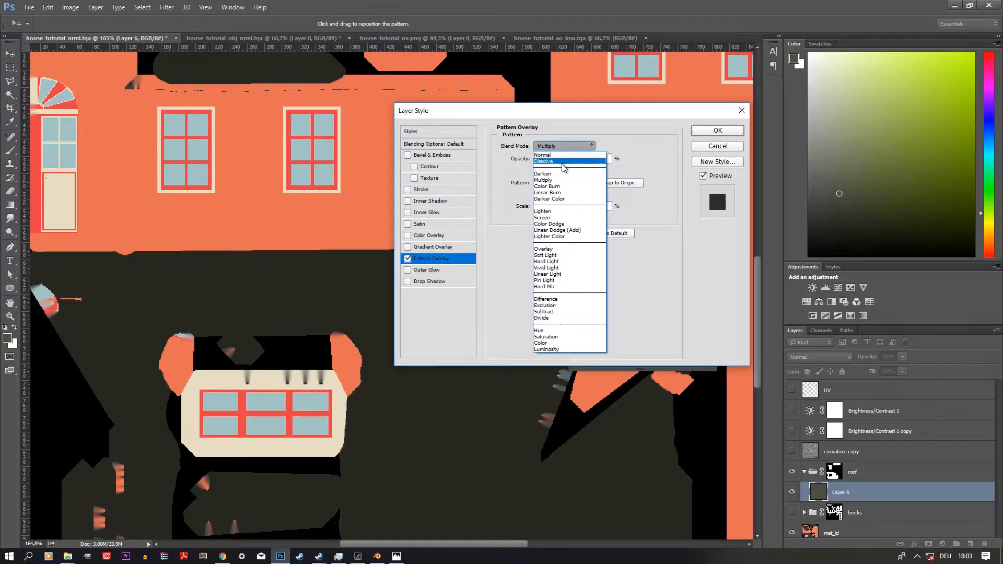
{"action": "left_click", "coordinate": [549, 151]}
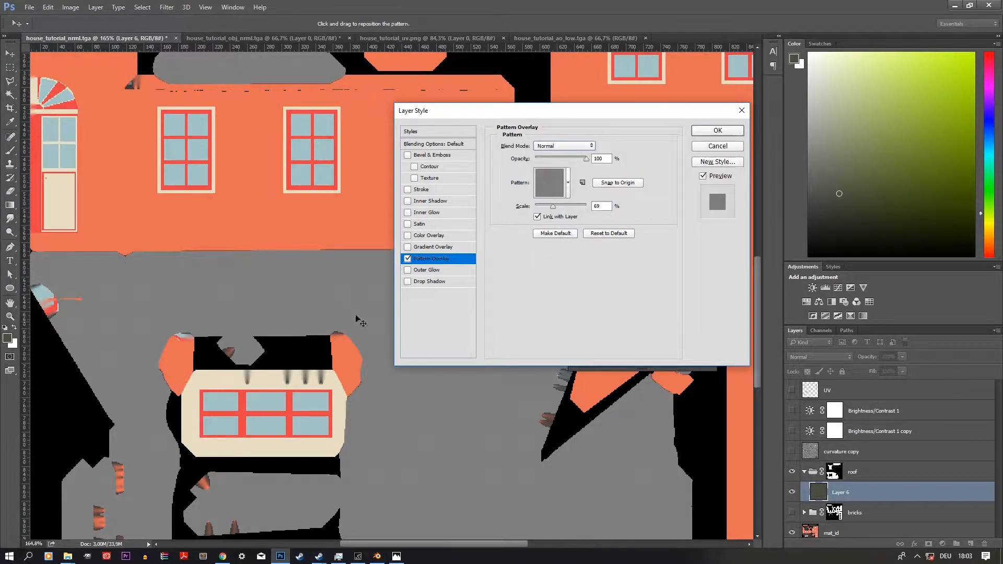
{"action": "left_click", "coordinate": [560, 175]}
{"action": "left_click", "coordinate": [571, 225]}
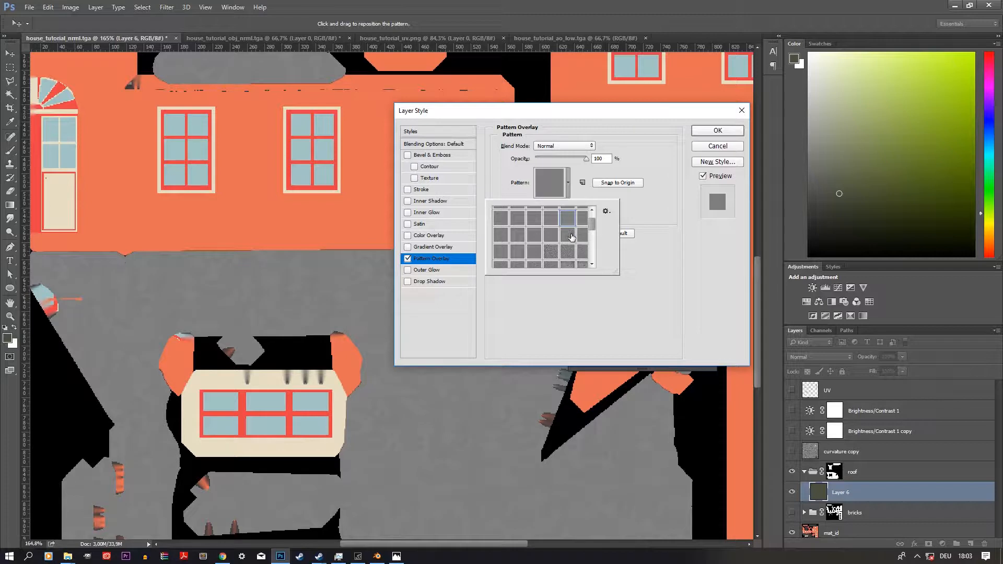
{"action": "left_click", "coordinate": [545, 238]}
Set the grey pattern's blend mode to Overlay, increase its scale slightly and apply the layer style to the roof layer.
{"action": "left_click", "coordinate": [564, 146]}
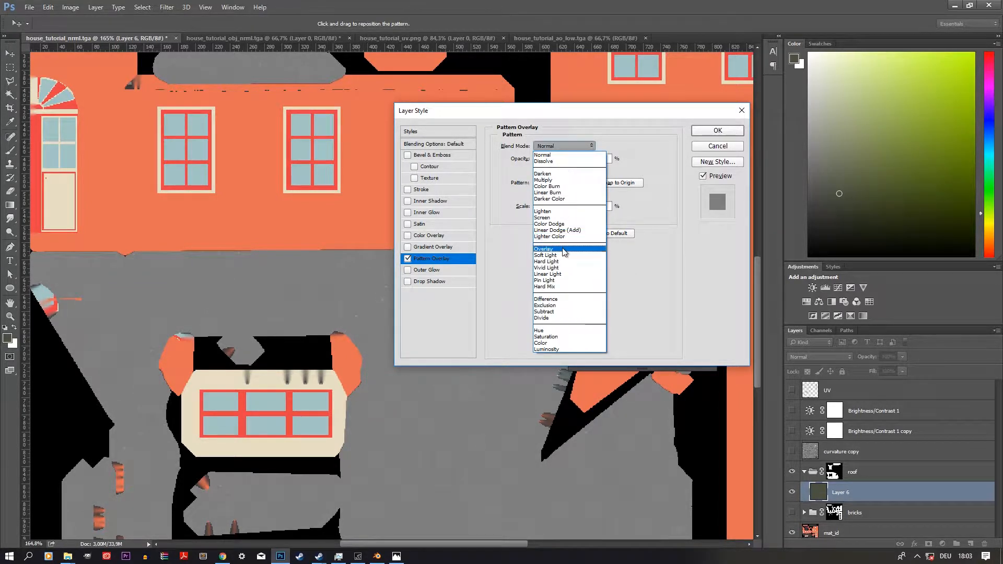
{"action": "left_click", "coordinate": [564, 251]}
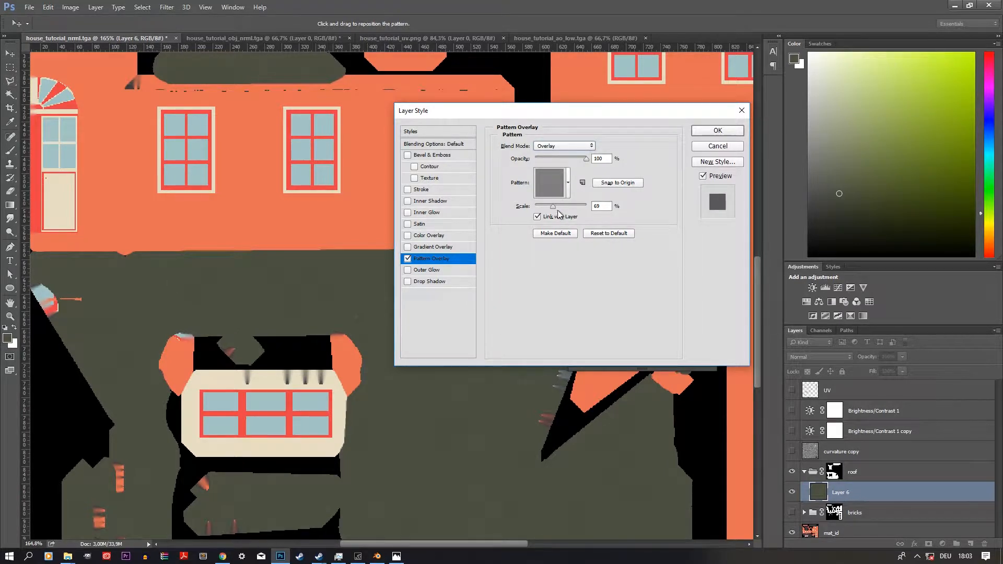
{"action": "left_click_drag", "start_coordinate": [553, 206], "coordinate": [563, 203]}
{"action": "left_click", "coordinate": [710, 133]}
{"action": "scroll", "coordinate": [336, 418], "scroll_direction": "down", "scroll_amount": 4}
{"action": "scroll", "coordinate": [418, 450], "scroll_direction": "up", "scroll_amount": 8}
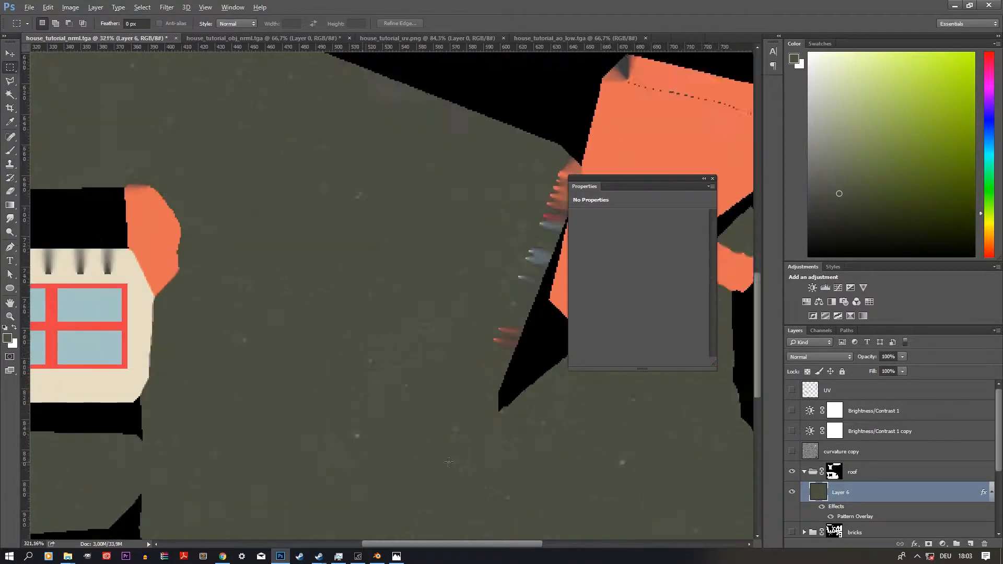
{"action": "scroll", "coordinate": [351, 401], "scroll_direction": "down", "scroll_amount": 3}
{"action": "scroll", "coordinate": [331, 401], "scroll_direction": "down", "scroll_amount": 5}
{"action": "scroll", "coordinate": [383, 414], "scroll_direction": "up", "scroll_amount": 7}
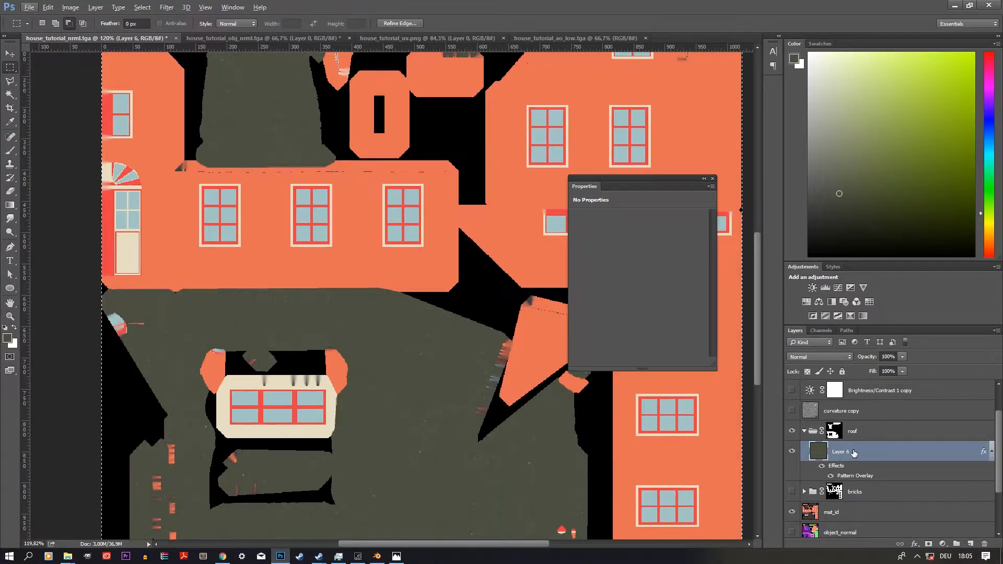
Duplicate the patterned roof layer inside the roof group.
{"action": "key", "text": "ctrl+j"}
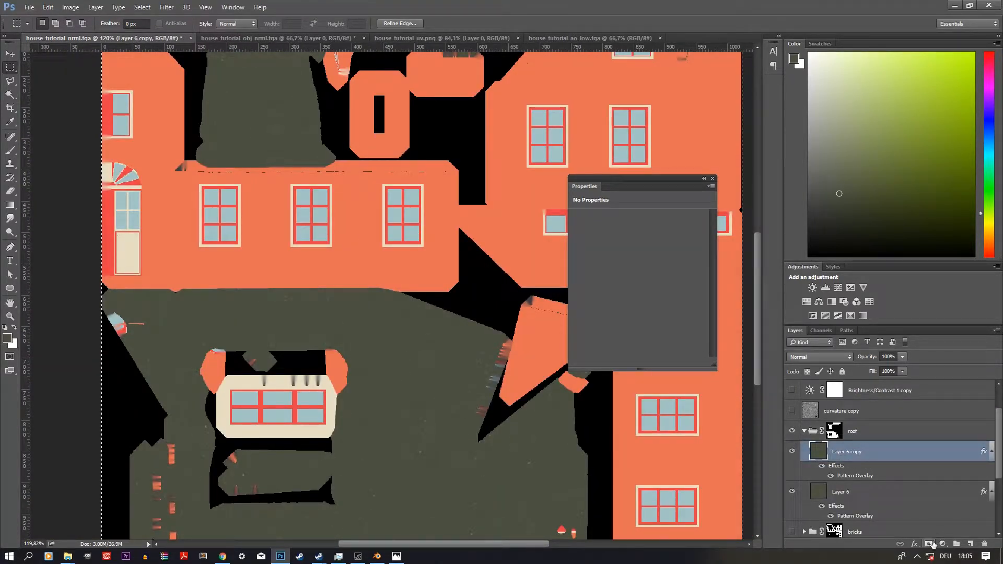
{"action": "left_click", "coordinate": [932, 545]}
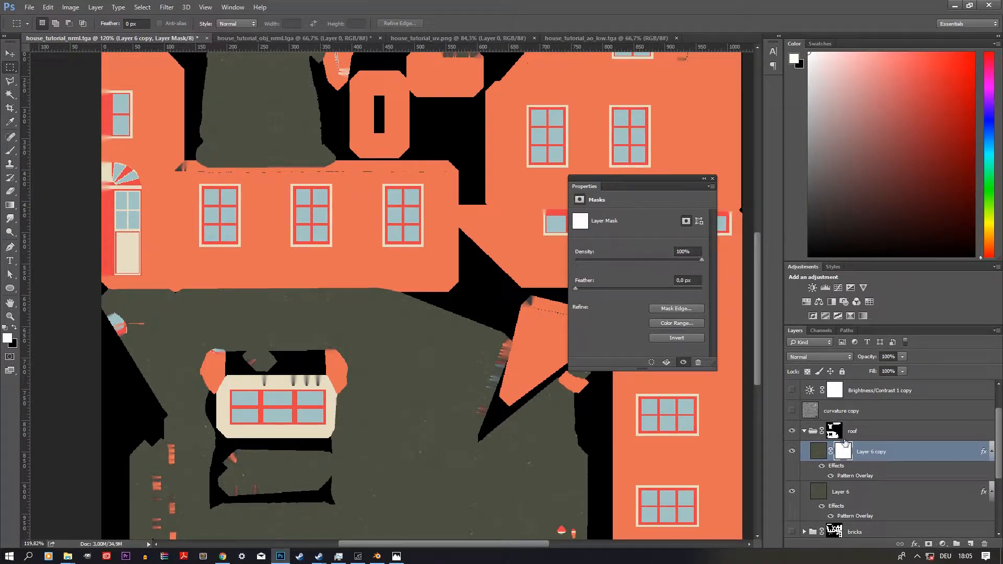
{"action": "right_click", "coordinate": [846, 444]}
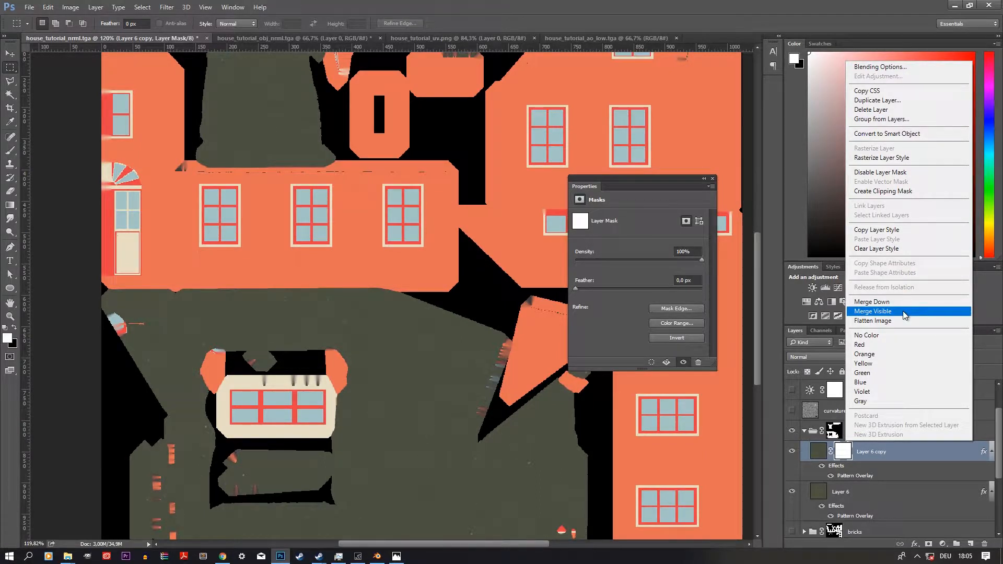
{"action": "right_click", "coordinate": [843, 450]}
{"action": "right_click", "coordinate": [842, 451]}
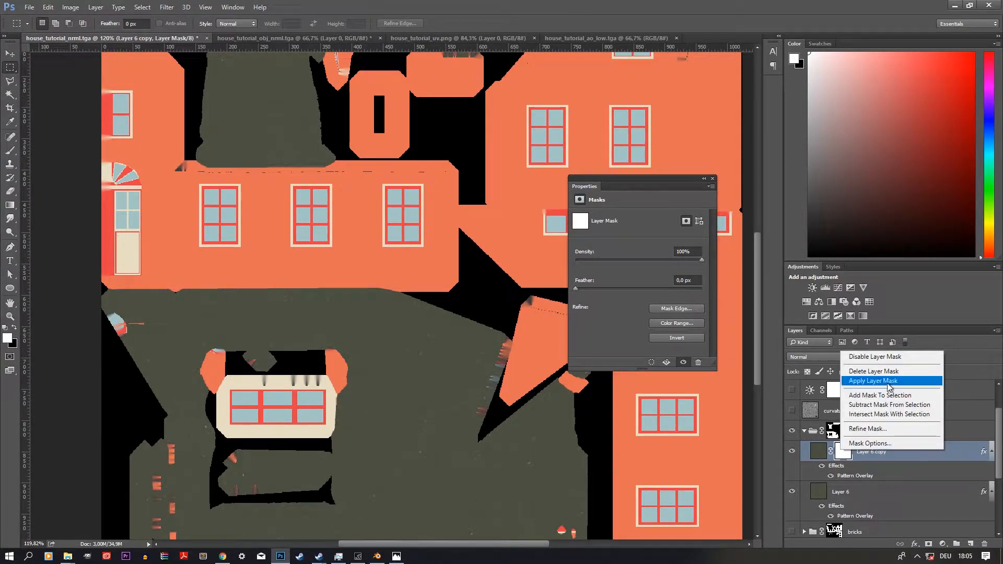
{"action": "left_click", "coordinate": [891, 372]}
Load the Alpha 5 noise channel as a selection and turn it into a layer mask on the duplicated roof layer.
{"action": "left_click", "coordinate": [826, 331]}
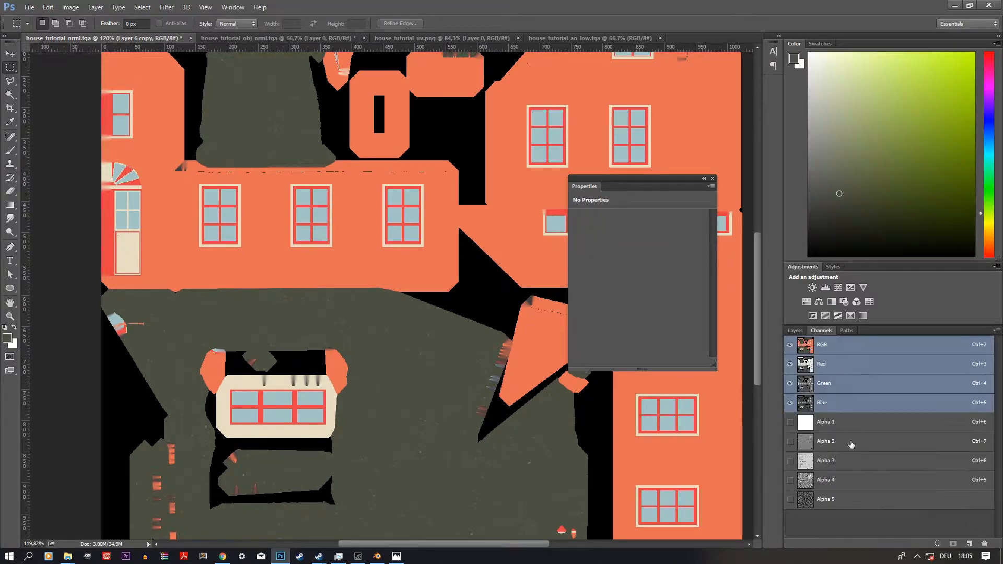
{"action": "left_click", "coordinate": [811, 500]}
{"action": "left_click", "coordinate": [852, 478]}
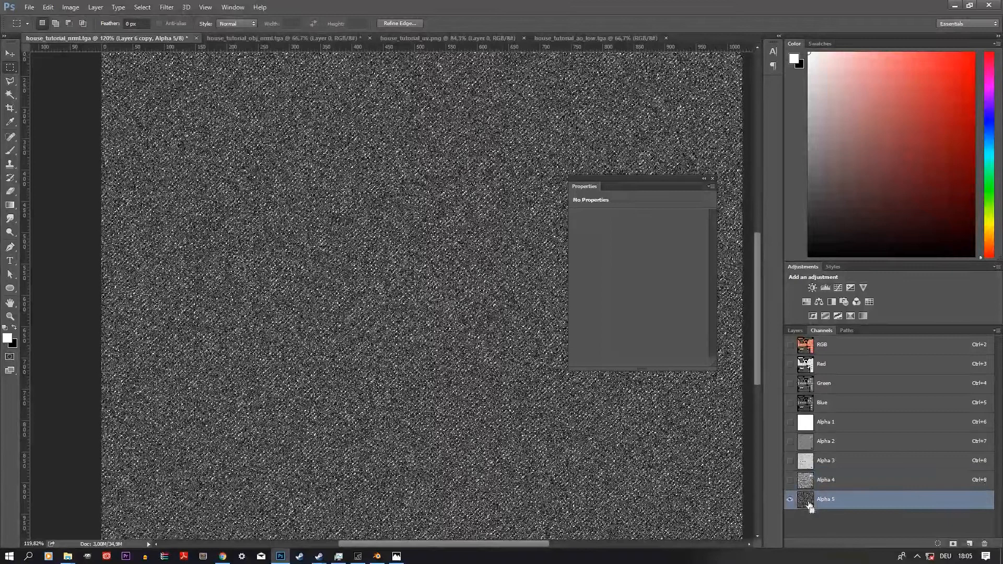
{"action": "left_click", "coordinate": [815, 502]}
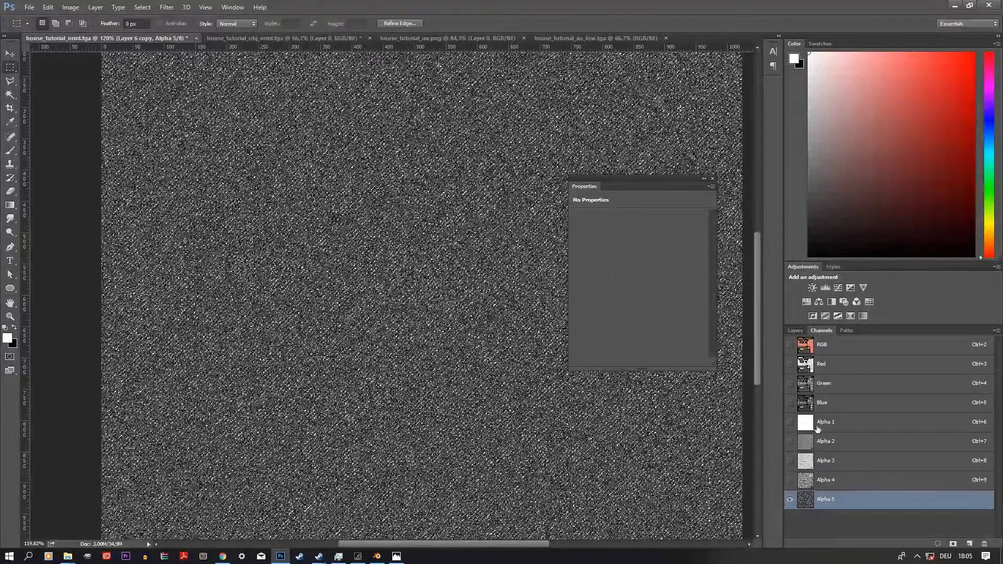
{"action": "left_click", "coordinate": [796, 331]}
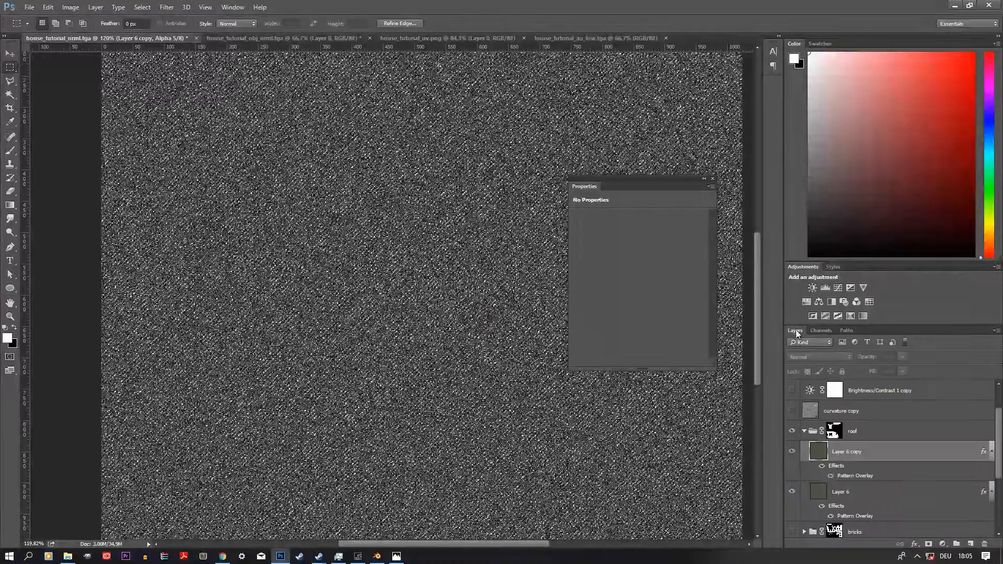
{"action": "left_click", "coordinate": [928, 544]}
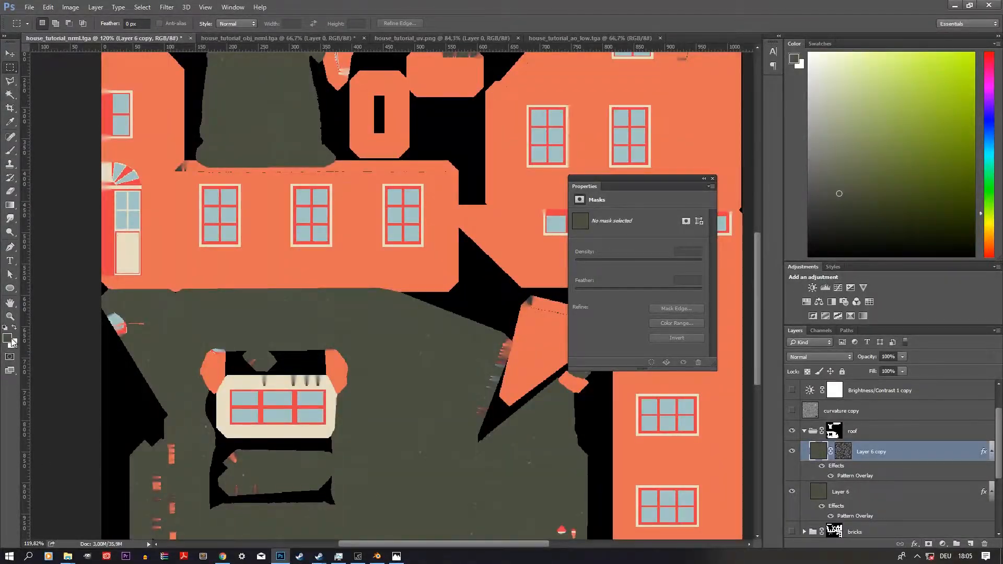
Fill the duplicated roof layer with a near-black foreground colour.
{"action": "left_click", "coordinate": [9, 339]}
{"action": "left_click_drag", "start_coordinate": [425, 414], "coordinate": [429, 434]}
{"action": "left_click", "coordinate": [695, 298]}
{"action": "key", "text": "alt+BackSpace"}
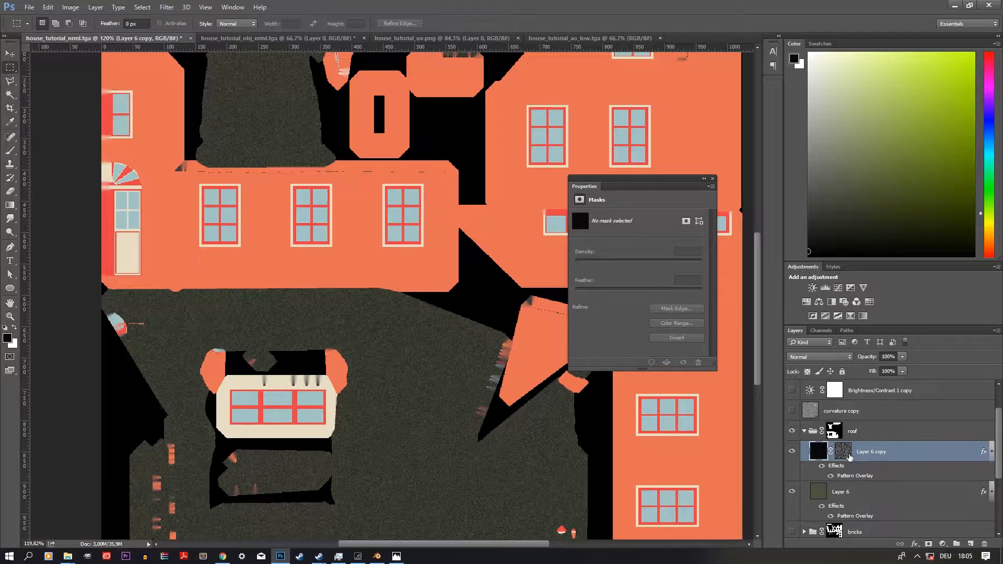
Examine the duplicated roof layer's noise mask on its own and compare it with the masked result.
{"action": "left_click", "coordinate": [846, 456]}
{"action": "left_click", "coordinate": [844, 452], "text": "alt"}
{"action": "left_click", "coordinate": [843, 452], "text": "alt"}
{"action": "left_click", "coordinate": [843, 452], "text": "alt"}
{"action": "left_click", "coordinate": [843, 452], "text": "alt"}
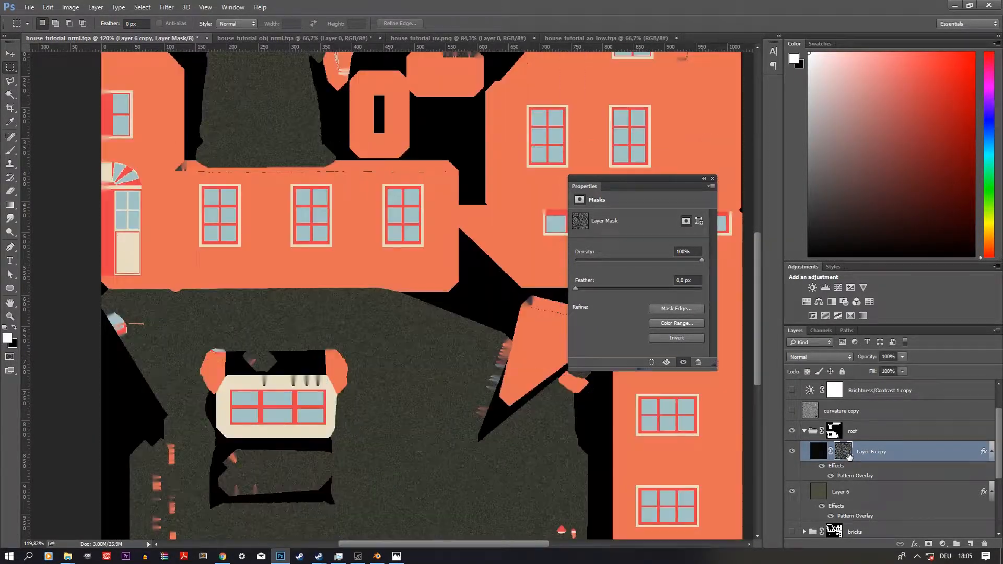
{"action": "left_click", "coordinate": [848, 455], "text": "alt"}
{"action": "left_click", "coordinate": [822, 331]}
{"action": "left_click", "coordinate": [796, 331]}
Delete the duplicated roof layer's noise mask and replace it with a mask made from the Alpha 3 channel.
{"action": "right_click", "coordinate": [844, 453]}
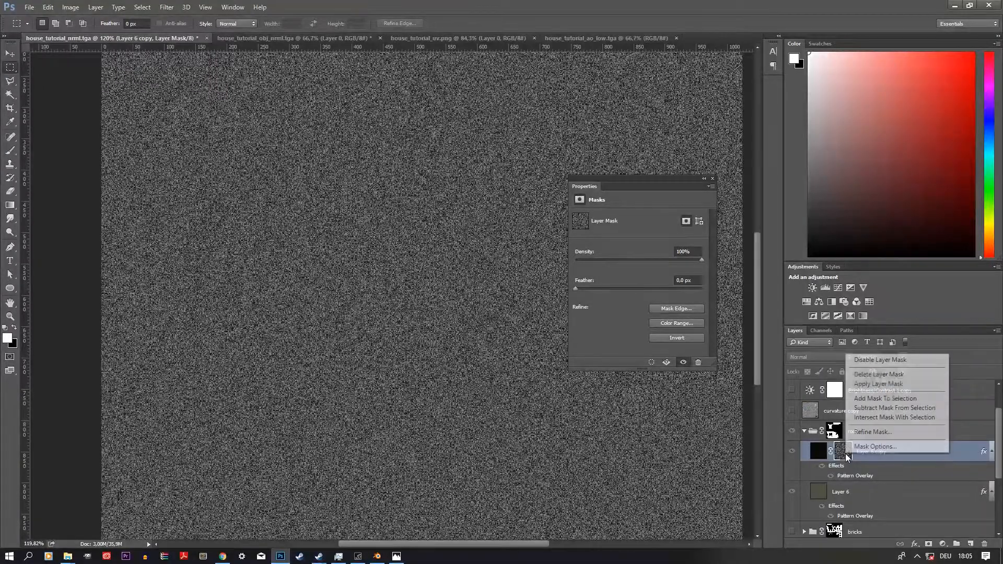
{"action": "left_click", "coordinate": [897, 374]}
{"action": "left_click", "coordinate": [822, 331]}
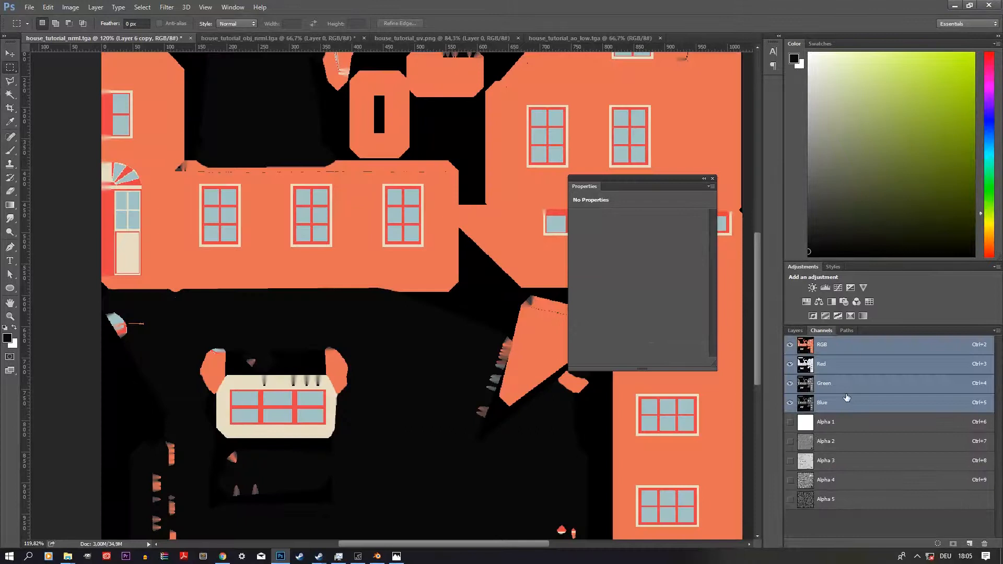
{"action": "left_click", "coordinate": [831, 462]}
{"action": "left_click", "coordinate": [807, 464], "text": "ctrl"}
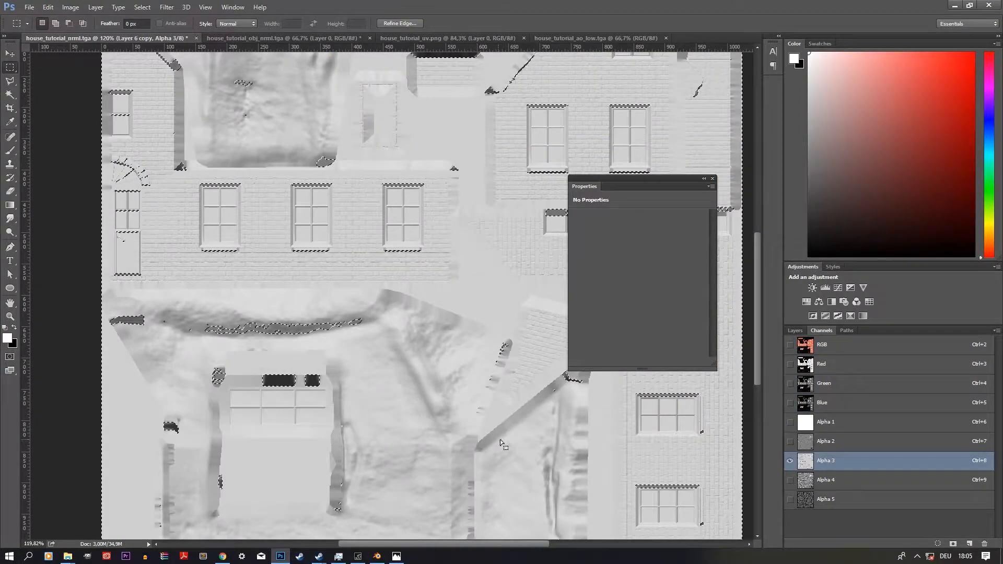
{"action": "left_click", "coordinate": [795, 331]}
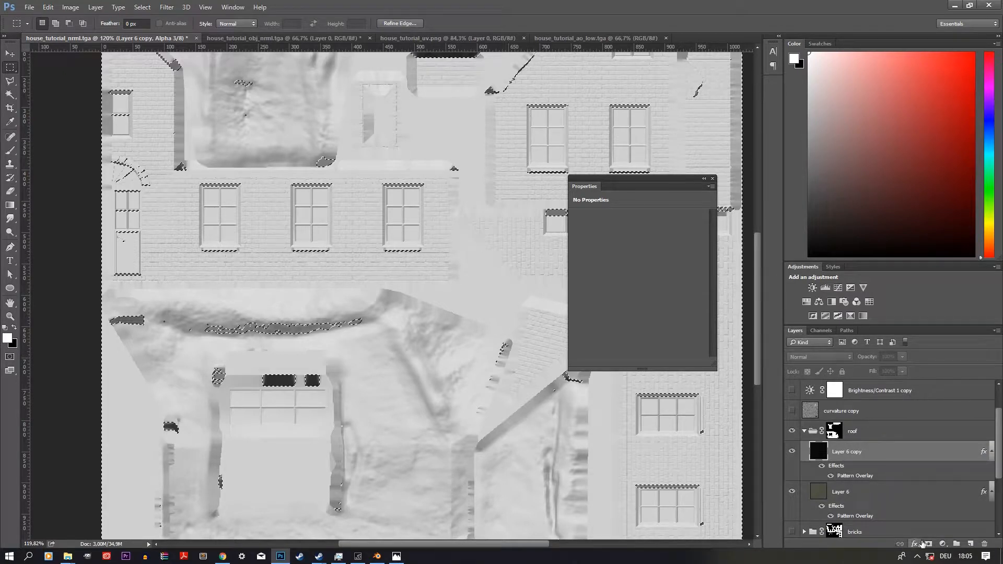
{"action": "left_click", "coordinate": [929, 544]}
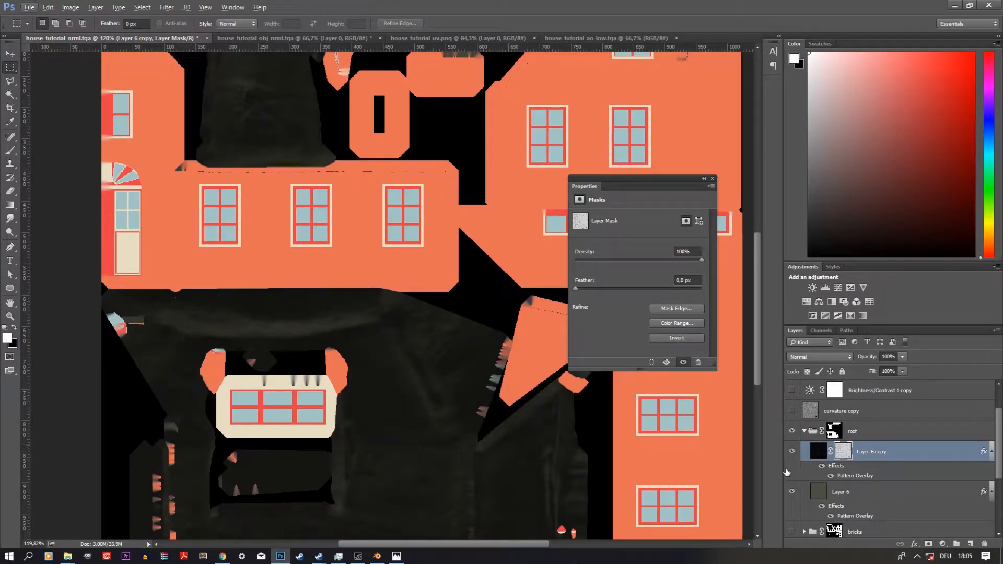
Try the Overlay, Multiply and Screen blend modes on the near-black roof layer and settle on Soft Light.
{"action": "left_click", "coordinate": [818, 451]}
{"action": "left_click", "coordinate": [819, 357]}
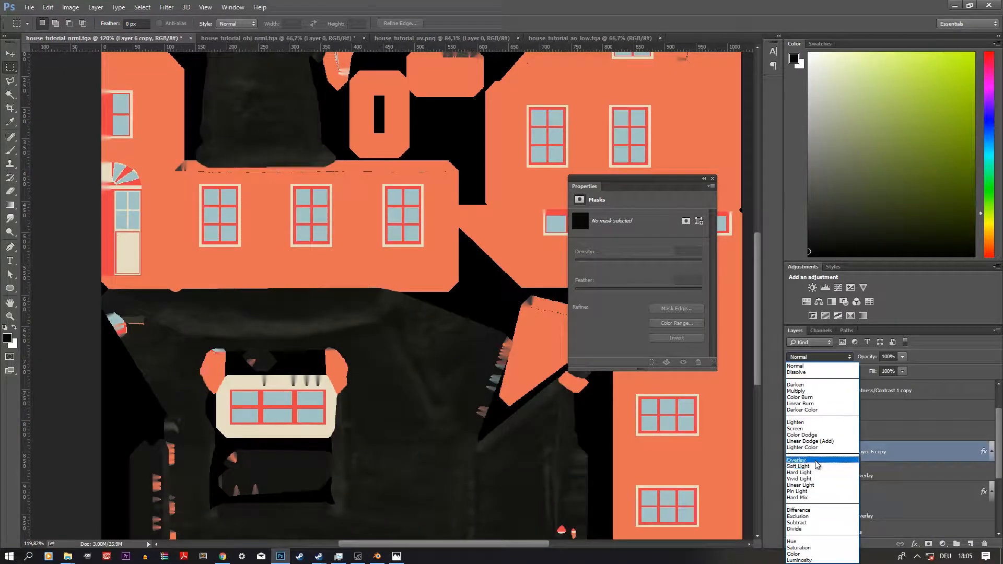
{"action": "left_click", "coordinate": [814, 461]}
{"action": "left_click", "coordinate": [809, 357]}
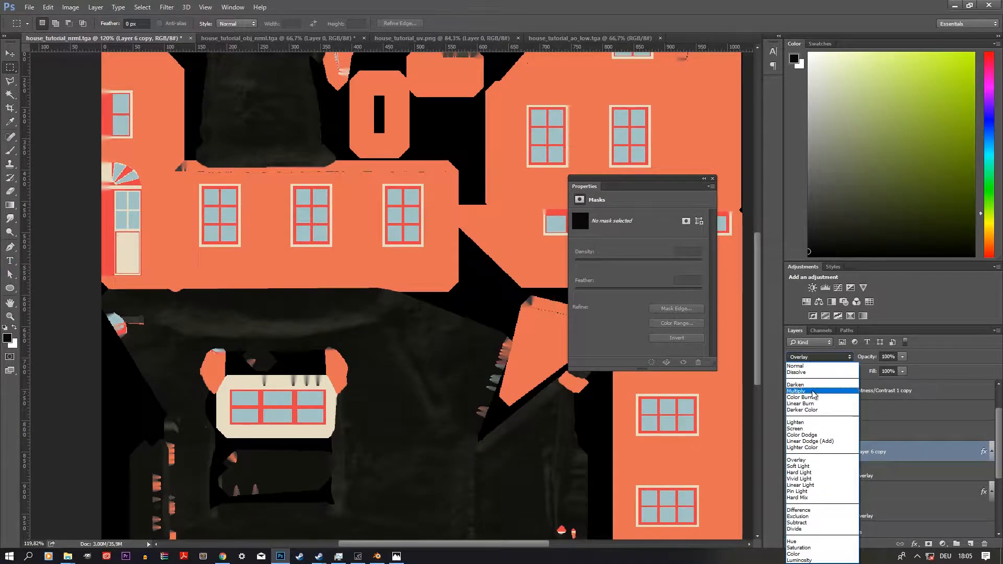
{"action": "left_click", "coordinate": [813, 380]}
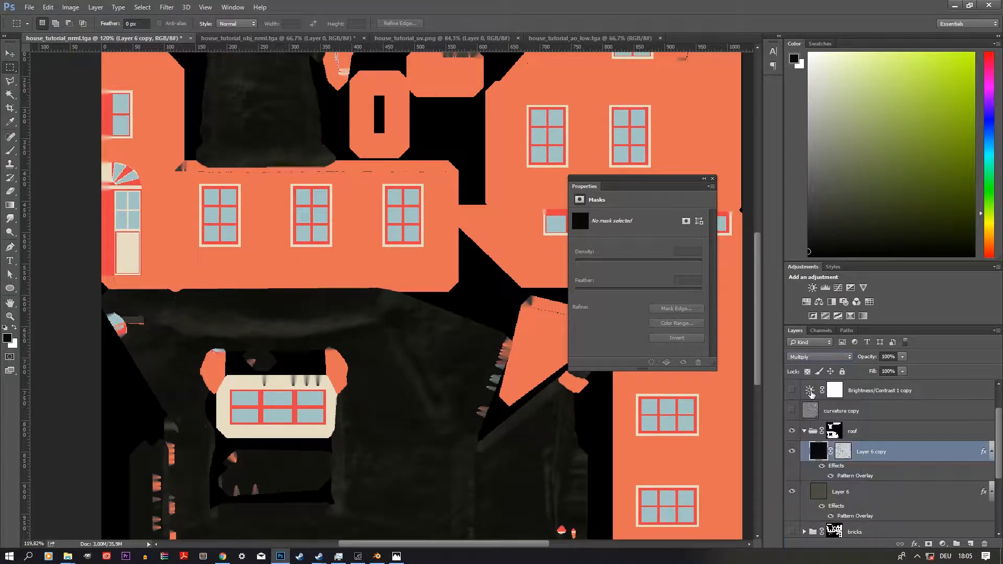
{"action": "left_click", "coordinate": [805, 358]}
{"action": "left_click", "coordinate": [815, 424]}
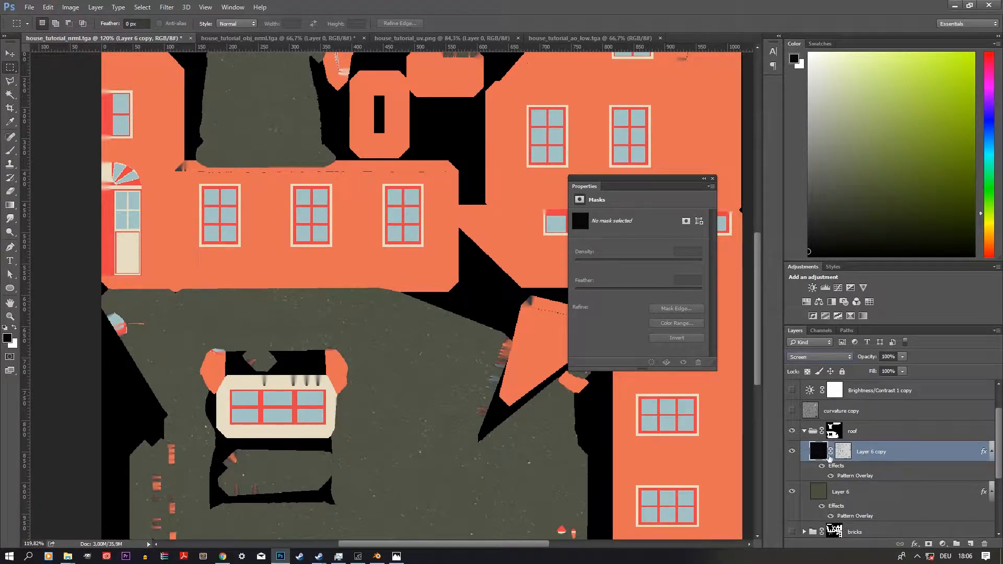
{"action": "left_click", "coordinate": [822, 359]}
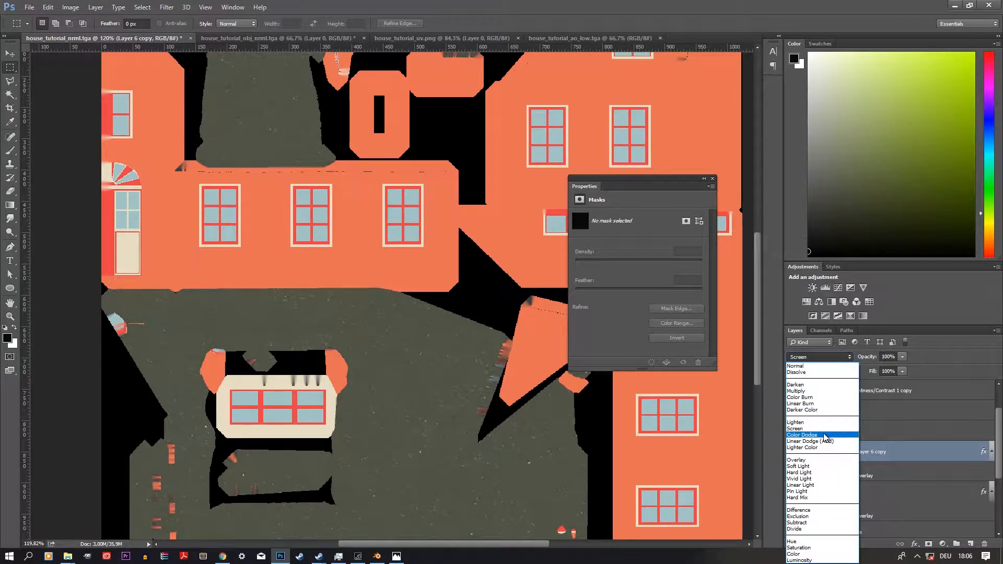
{"action": "left_click", "coordinate": [819, 467]}
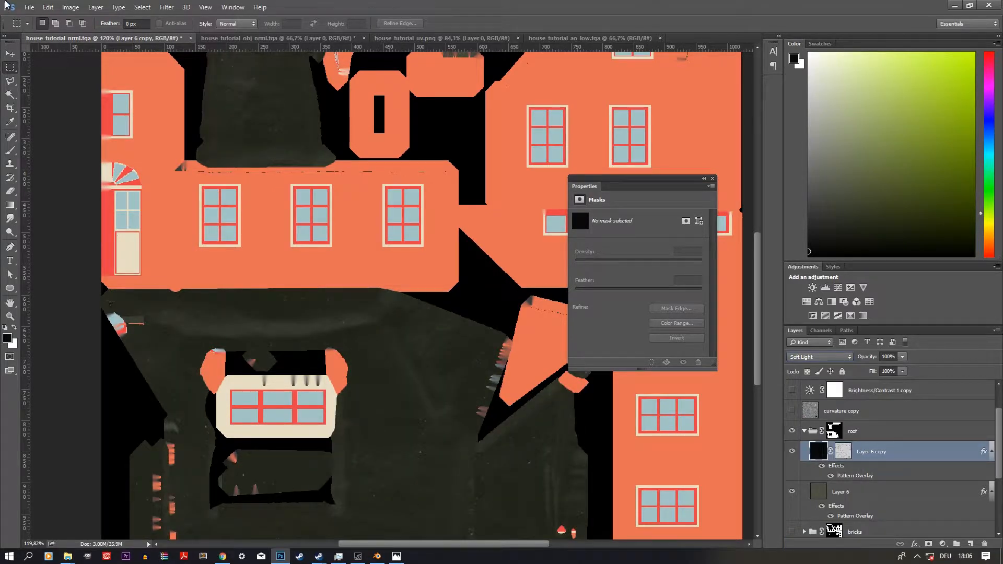
Refill the Soft Light roof layer with dark grey #383838.
{"action": "left_click", "coordinate": [11, 53]}
{"action": "scroll", "coordinate": [360, 405], "scroll_direction": "up", "scroll_amount": 8}
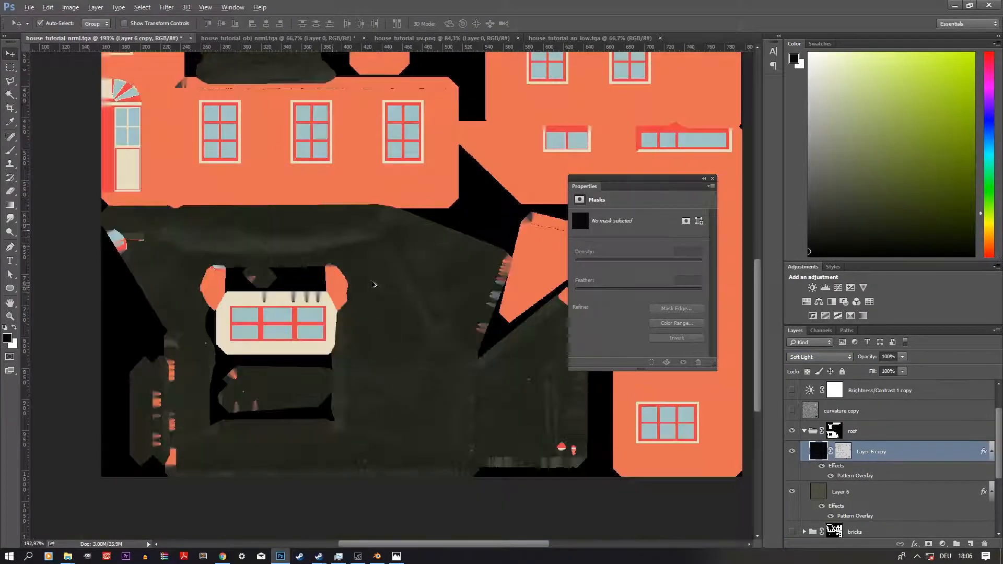
{"action": "scroll", "coordinate": [392, 297], "scroll_direction": "down", "scroll_amount": 5}
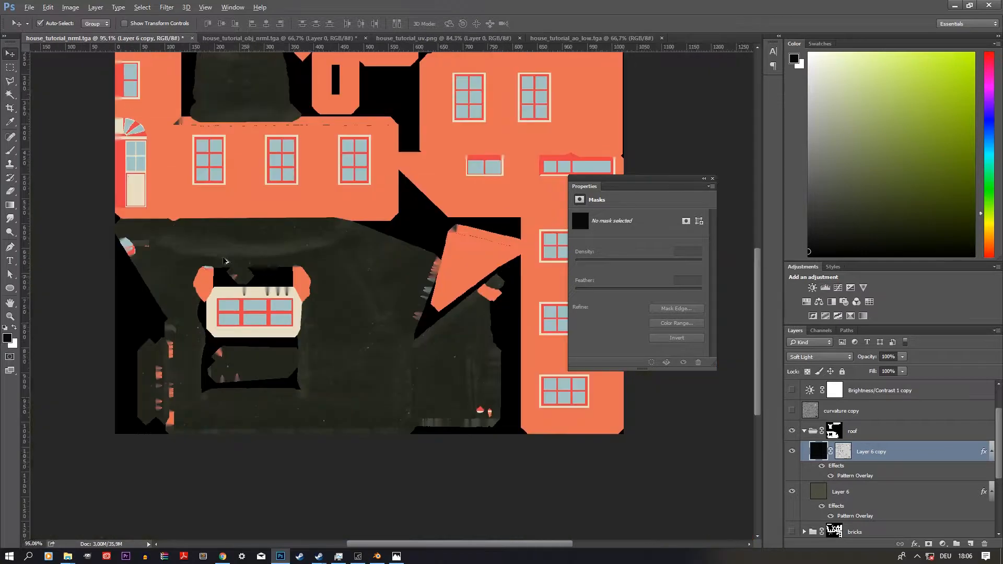
{"action": "scroll", "coordinate": [233, 251], "scroll_direction": "down", "scroll_amount": 3}
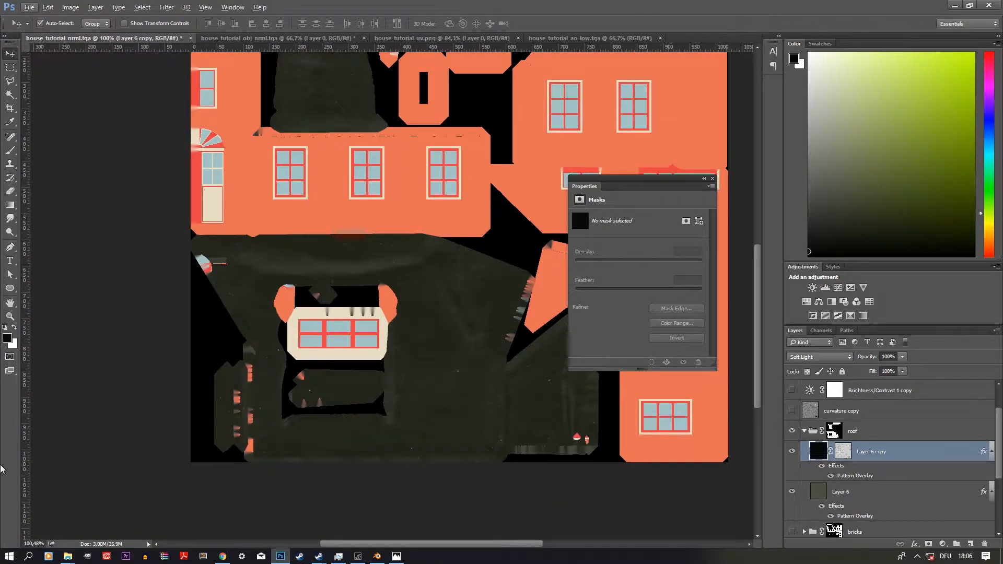
{"action": "left_click", "coordinate": [8, 339]}
{"action": "left_click", "coordinate": [411, 406]}
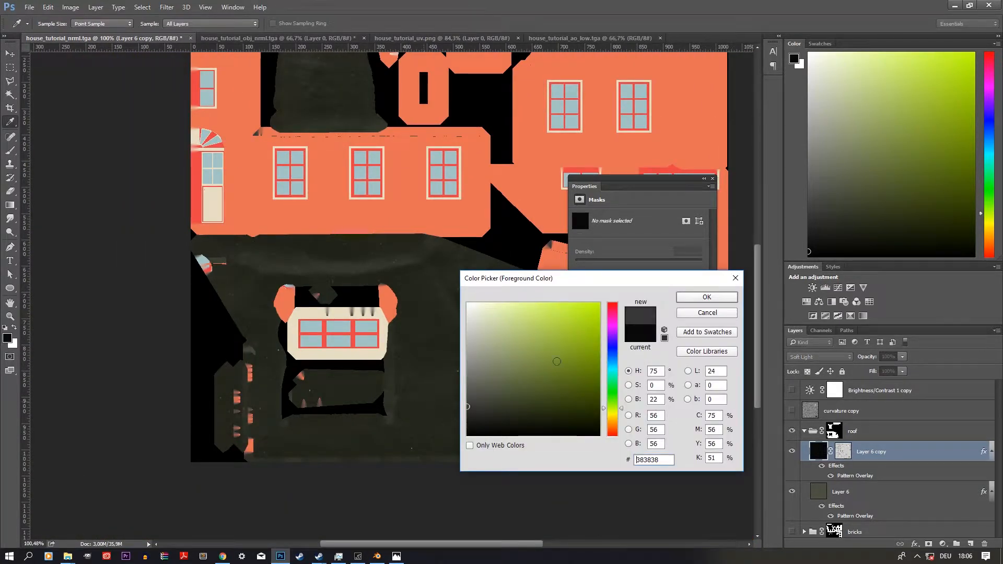
{"action": "left_click", "coordinate": [692, 298]}
{"action": "key", "text": "alt+BackSpace"}
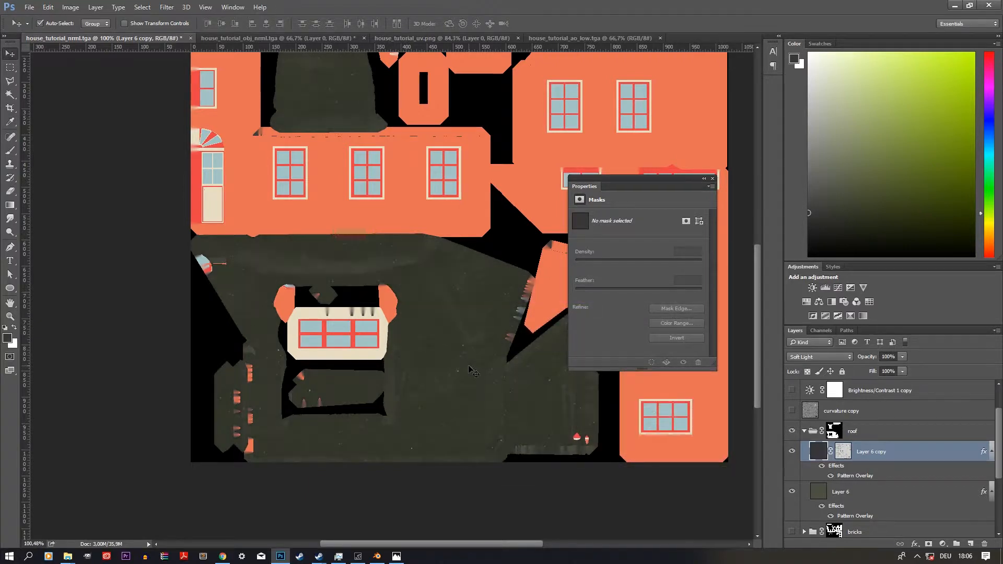
Add a new empty layer with a white layer mask above the Soft Light layer in the roof group.
{"action": "scroll", "coordinate": [474, 372], "scroll_direction": "down", "scroll_amount": 3}
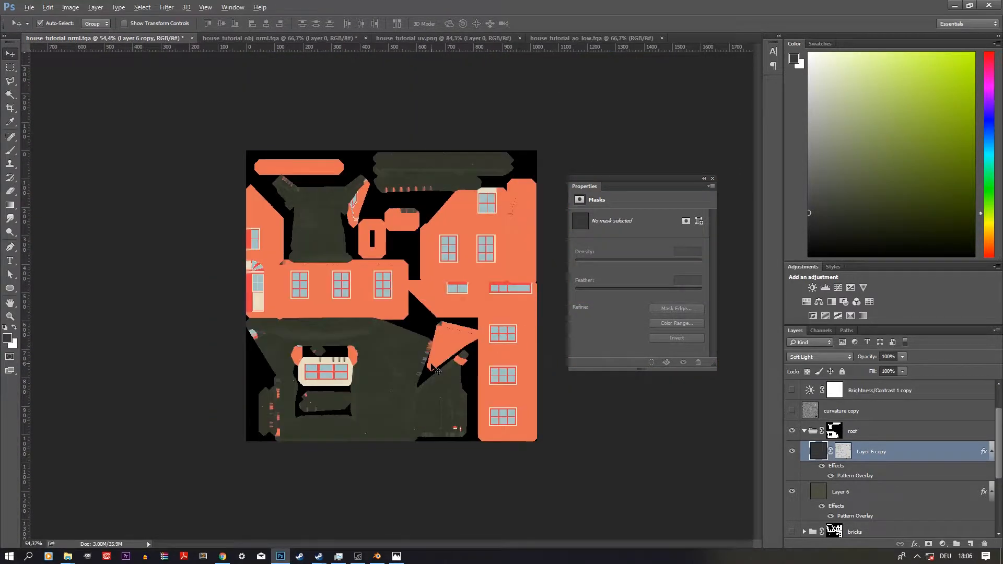
{"action": "scroll", "coordinate": [319, 394], "scroll_direction": "up", "scroll_amount": 4}
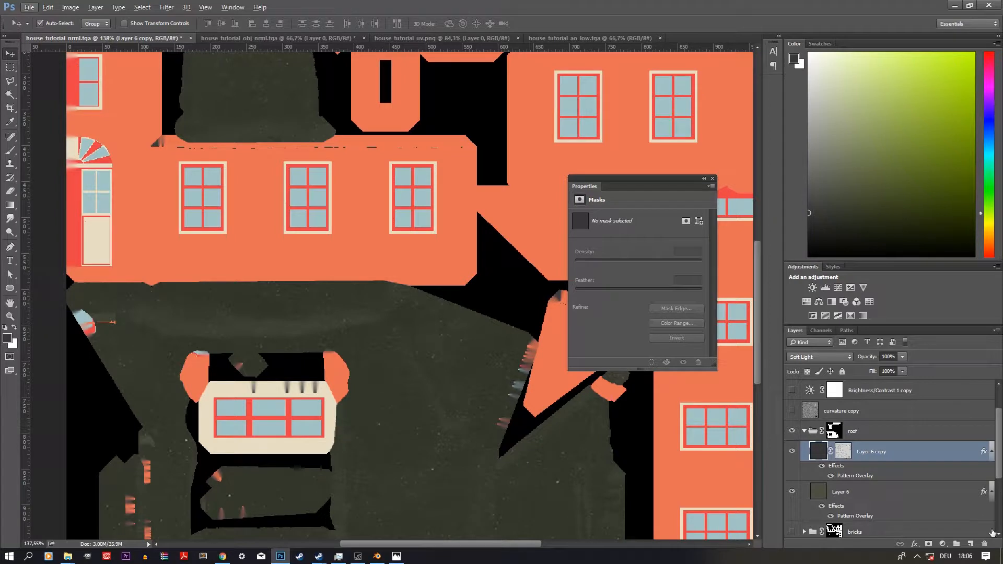
{"action": "left_click", "coordinate": [971, 544]}
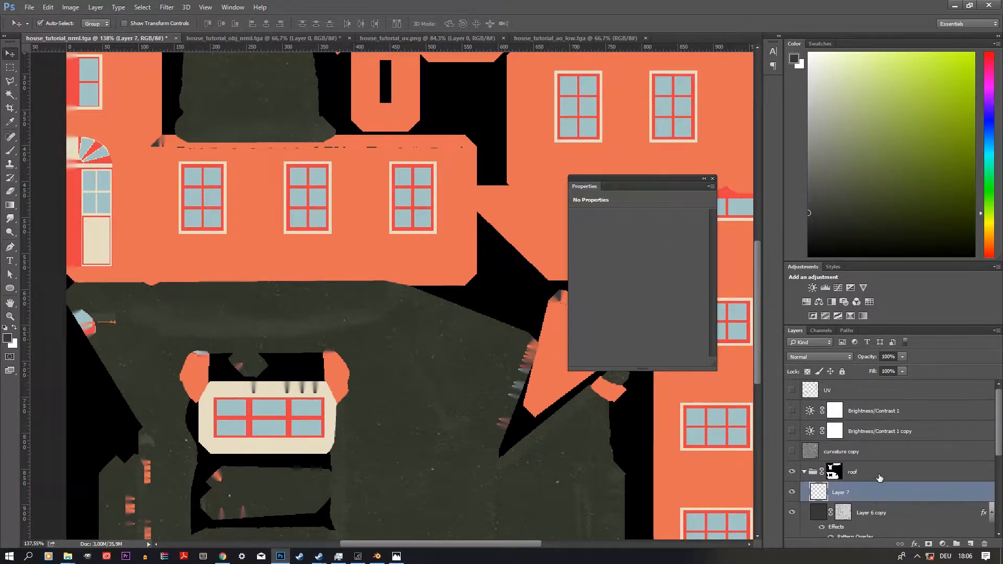
{"action": "left_click", "coordinate": [930, 544]}
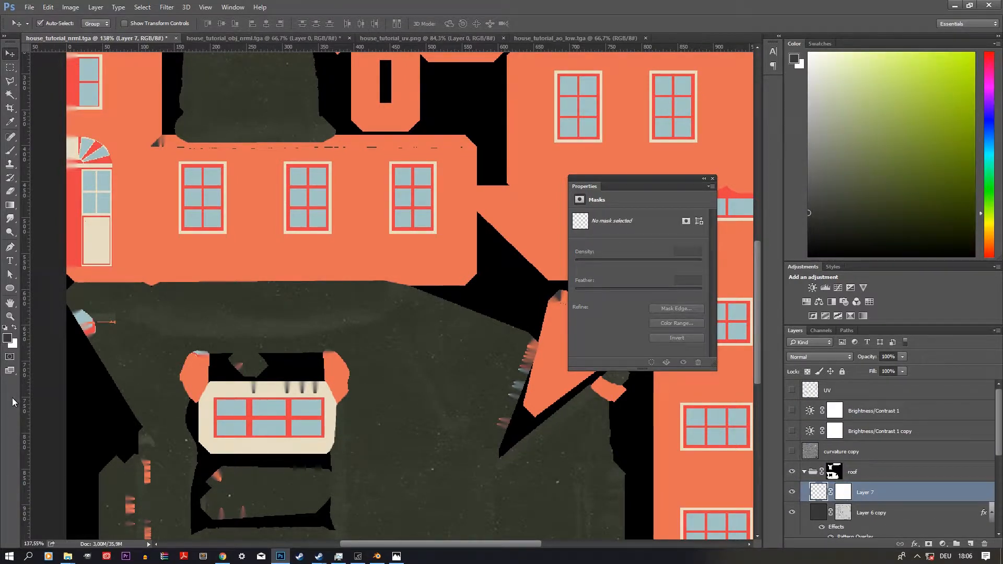
Fill the new roof layer with moss green #486635.
{"action": "left_click", "coordinate": [7, 339]}
{"action": "left_click", "coordinate": [535, 341]}
{"action": "left_click_drag", "start_coordinate": [535, 340], "coordinate": [542, 350]}
{"action": "mouse_move", "coordinate": [613, 403]}
{"action": "left_mouse_down"}
{"action": "mouse_move", "coordinate": [614, 391]}
{"action": "mouse_move", "coordinate": [615, 400]}
{"action": "left_mouse_up"}
{"action": "left_click", "coordinate": [529, 381]}
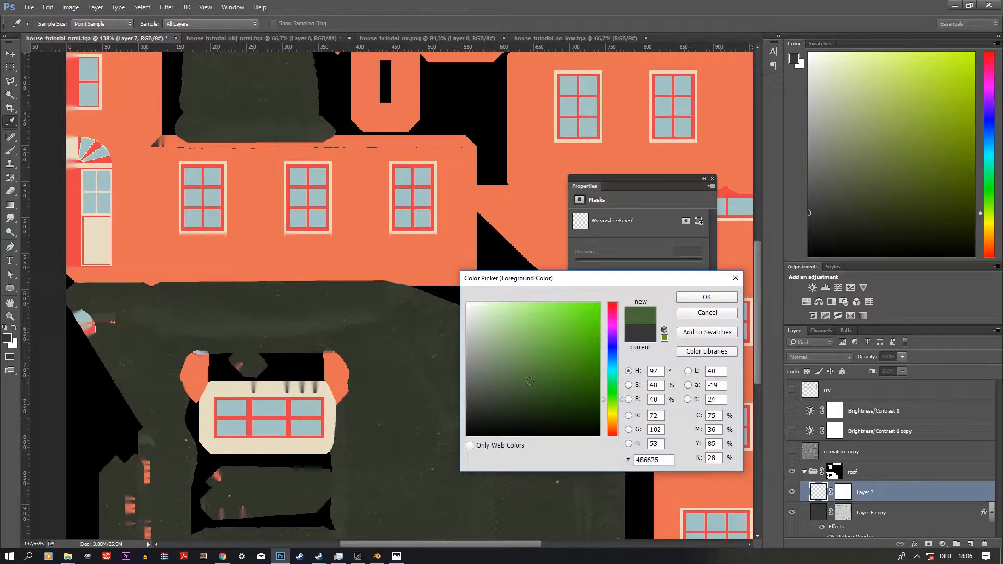
{"action": "left_click", "coordinate": [683, 299]}
{"action": "key", "text": "alt+BackSpace"}
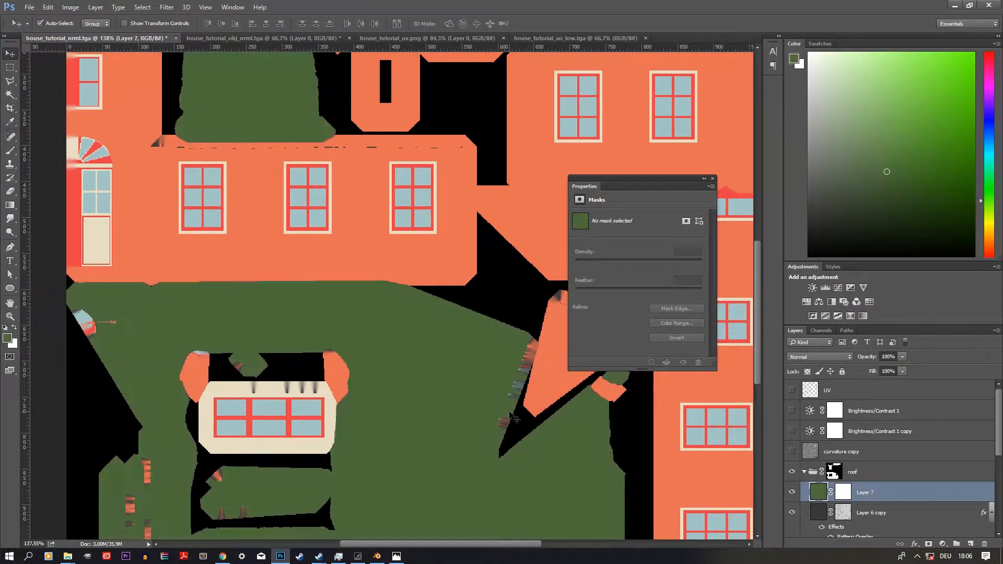
Invert the green layer's mask to black to hide the green fill.
{"action": "key", "text": "v"}
{"action": "scroll", "coordinate": [411, 450], "scroll_direction": "down", "scroll_amount": 3}
{"action": "left_click", "coordinate": [843, 492]}
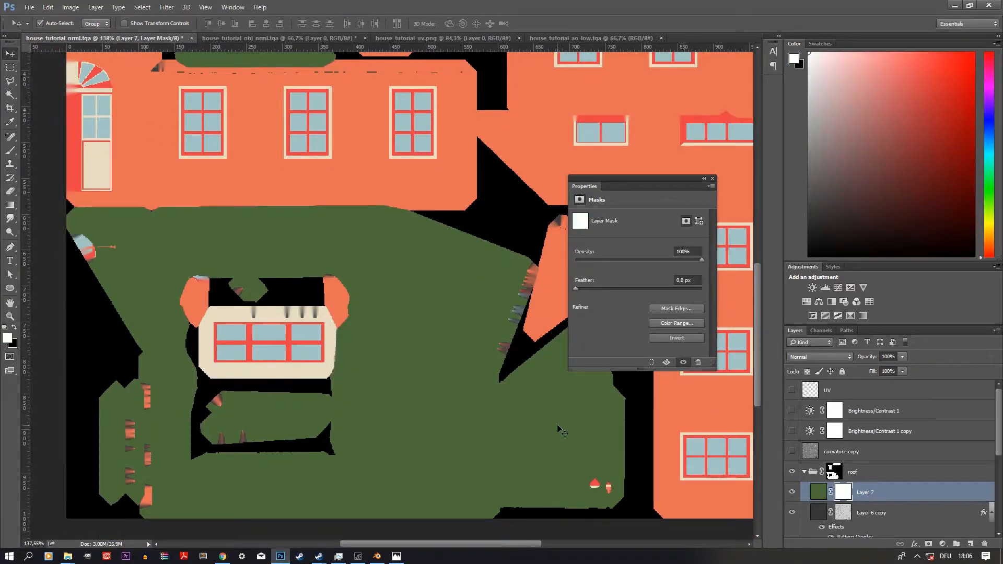
{"action": "key", "text": "ctrl+i"}
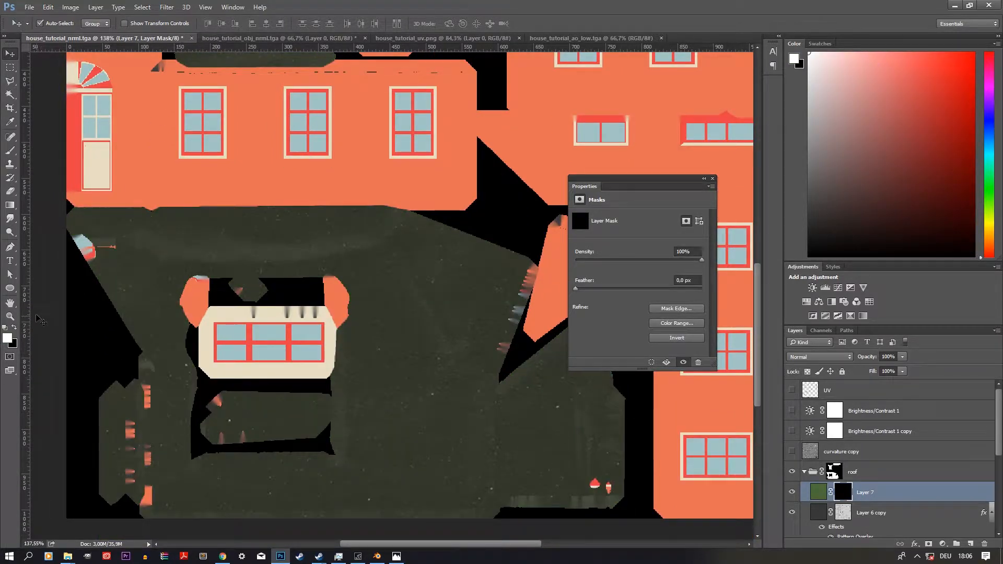
Choose a 2500 px textured brush preset and reduce its size to 75 px for painting the green layer's mask.
{"action": "key", "text": "b"}
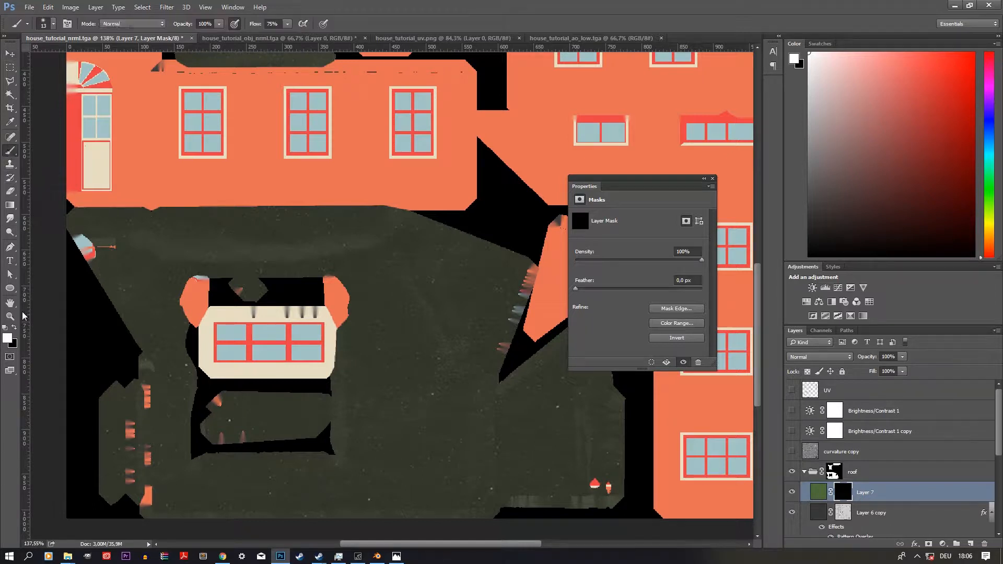
{"action": "left_click", "coordinate": [53, 23]}
{"action": "scroll", "coordinate": [74, 157], "scroll_direction": "down", "scroll_amount": 3}
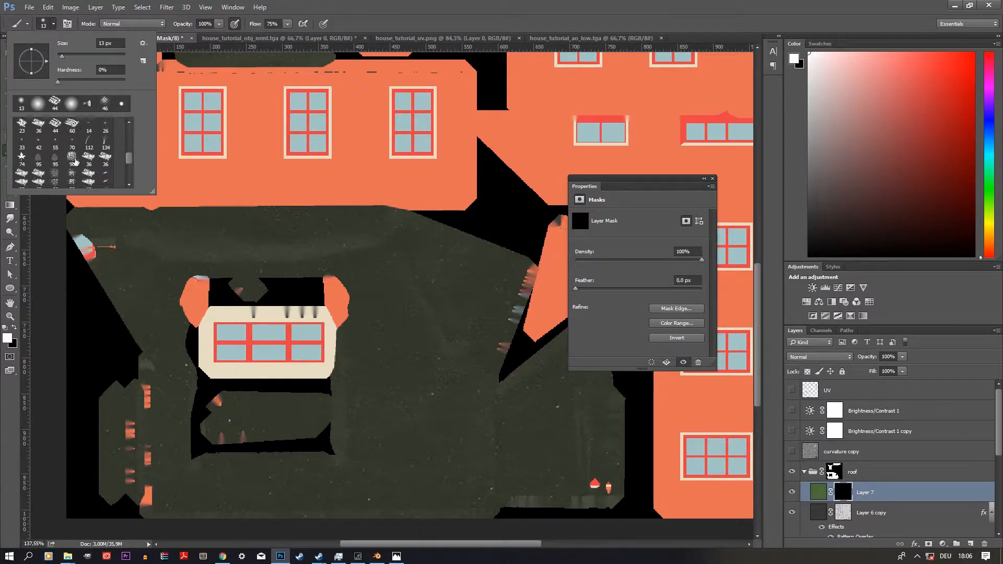
{"action": "scroll", "coordinate": [74, 173], "scroll_direction": "down", "scroll_amount": 2}
{"action": "left_click", "coordinate": [39, 152]}
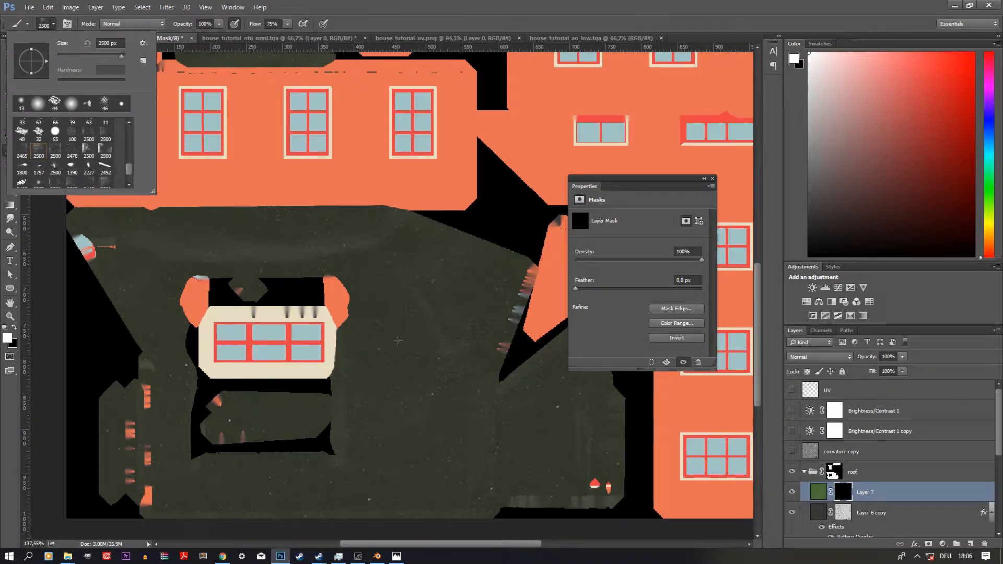
{"action": "left_click", "coordinate": [82, 56]}
{"action": "left_click", "coordinate": [424, 318]}
{"action": "scroll", "coordinate": [430, 353], "scroll_direction": "up", "scroll_amount": 5}
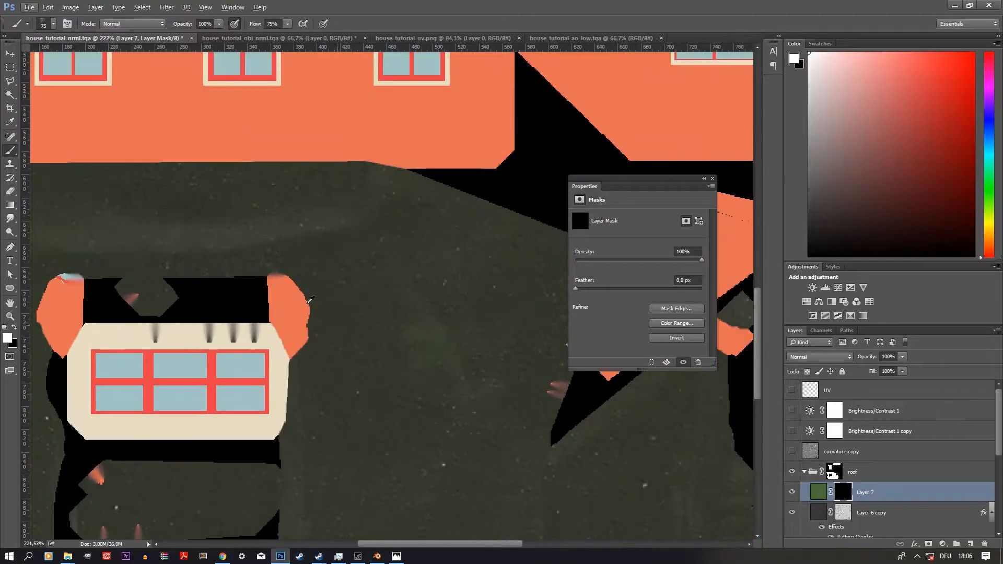
Paint moss patches into the green layer's mask on the large lower roof piece, including around the dormer window.
{"action": "scroll", "coordinate": [330, 377], "scroll_direction": "down", "scroll_amount": 6}
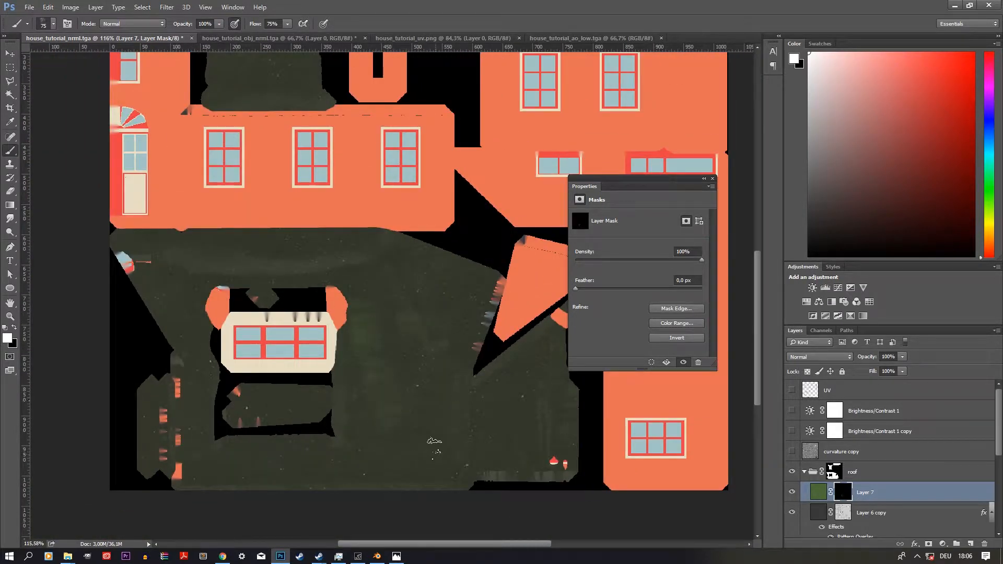
{"action": "left_click_drag", "start_coordinate": [477, 422], "coordinate": [487, 395]}
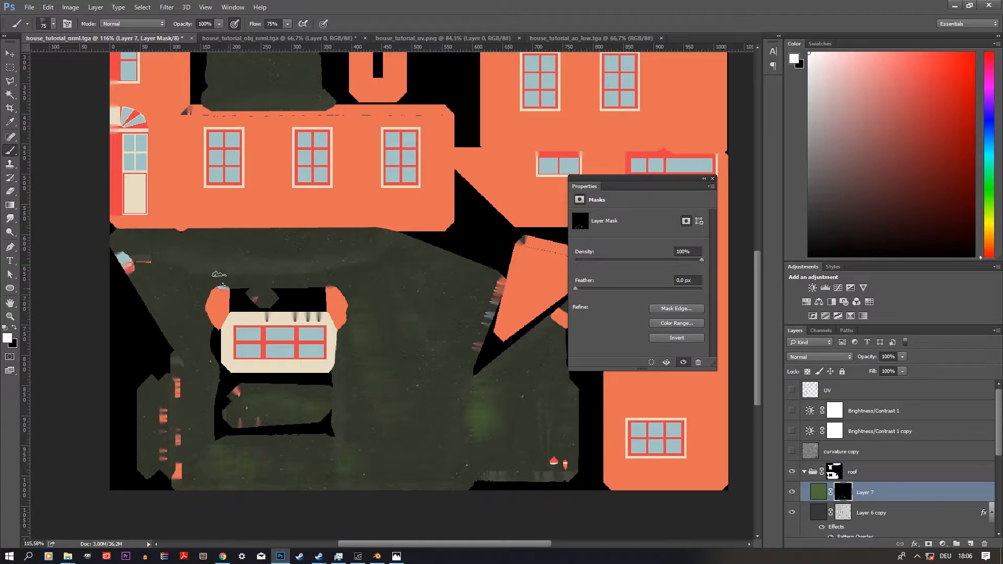
{"action": "left_click_drag", "start_coordinate": [246, 272], "coordinate": [281, 271]}
{"action": "mouse_move", "coordinate": [194, 256]}
{"action": "left_mouse_down"}
{"action": "mouse_move", "coordinate": [181, 276]}
{"action": "mouse_move", "coordinate": [178, 307]}
{"action": "left_mouse_up"}
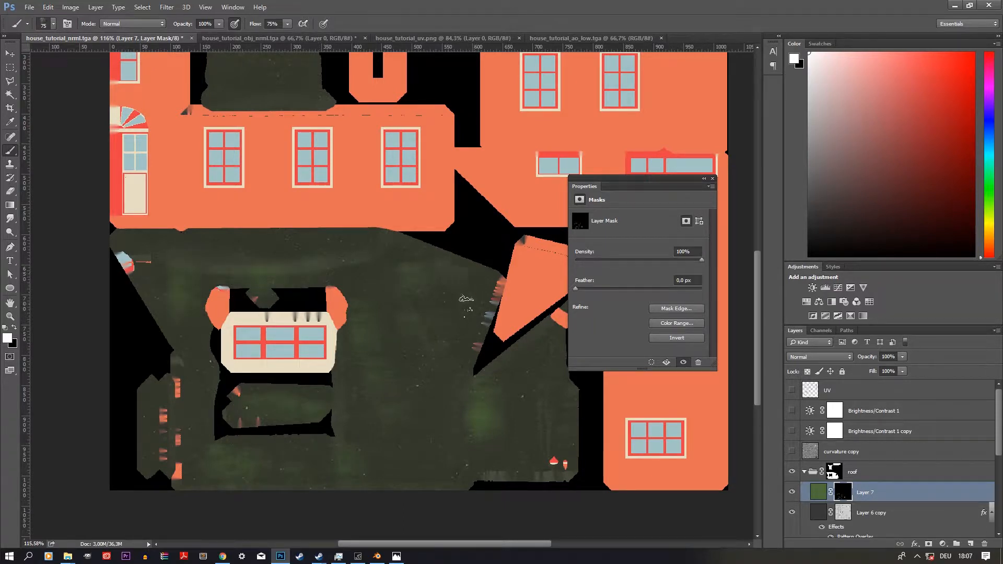
Paint moss patches into the mask on the upper half of the tapered roof piece above the windowed wall.
{"action": "scroll", "coordinate": [398, 385], "scroll_direction": "down", "scroll_amount": 1}
{"action": "scroll", "coordinate": [399, 385], "scroll_direction": "down", "scroll_amount": 3}
{"action": "scroll", "coordinate": [431, 393], "scroll_direction": "up", "scroll_amount": 4}
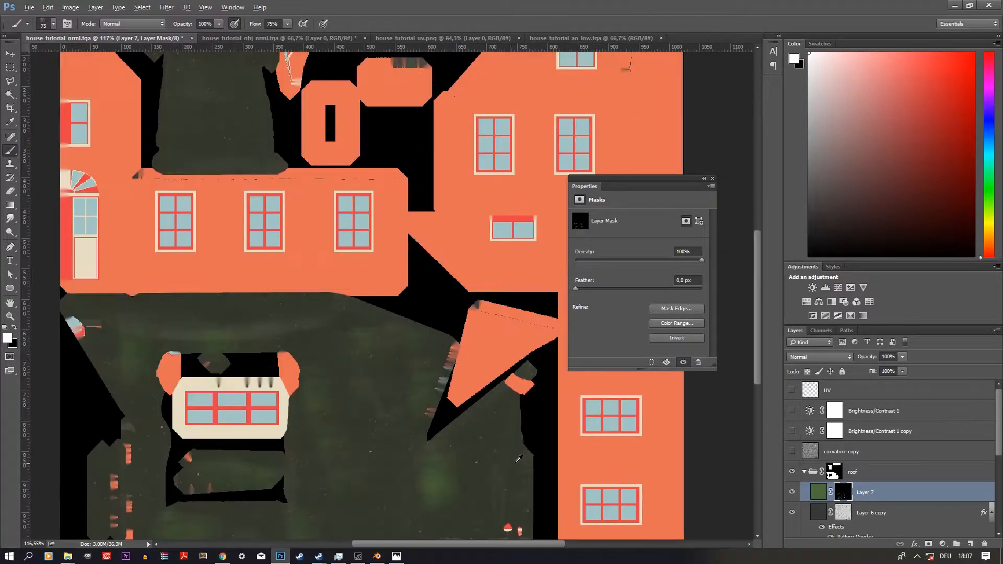
{"action": "scroll", "coordinate": [494, 465], "scroll_direction": "down", "scroll_amount": 3}
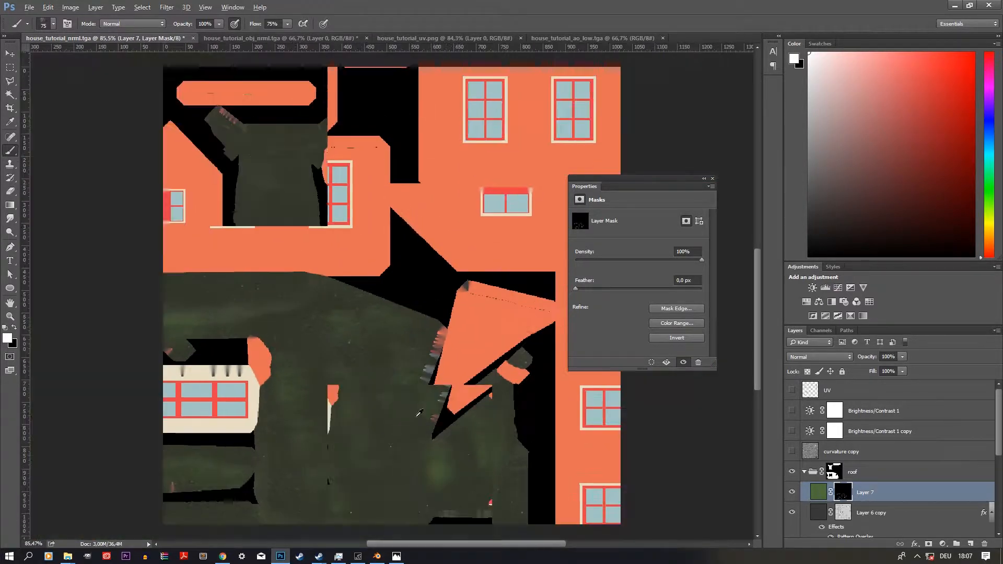
{"action": "scroll", "coordinate": [283, 198], "scroll_direction": "up", "scroll_amount": 5}
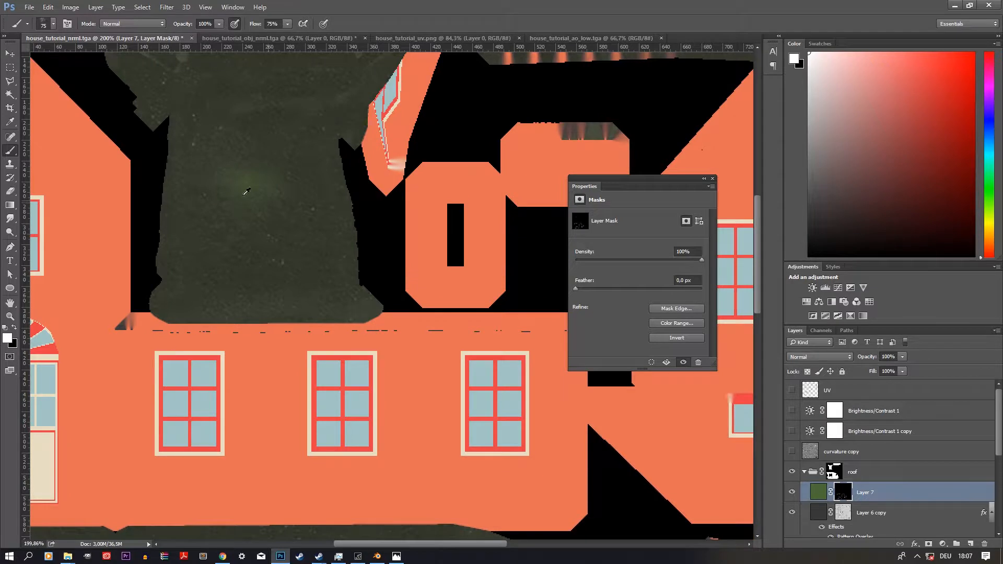
{"action": "scroll", "coordinate": [266, 144], "scroll_direction": "up", "scroll_amount": 2}
{"action": "left_click_drag", "start_coordinate": [296, 157], "coordinate": [233, 155]}
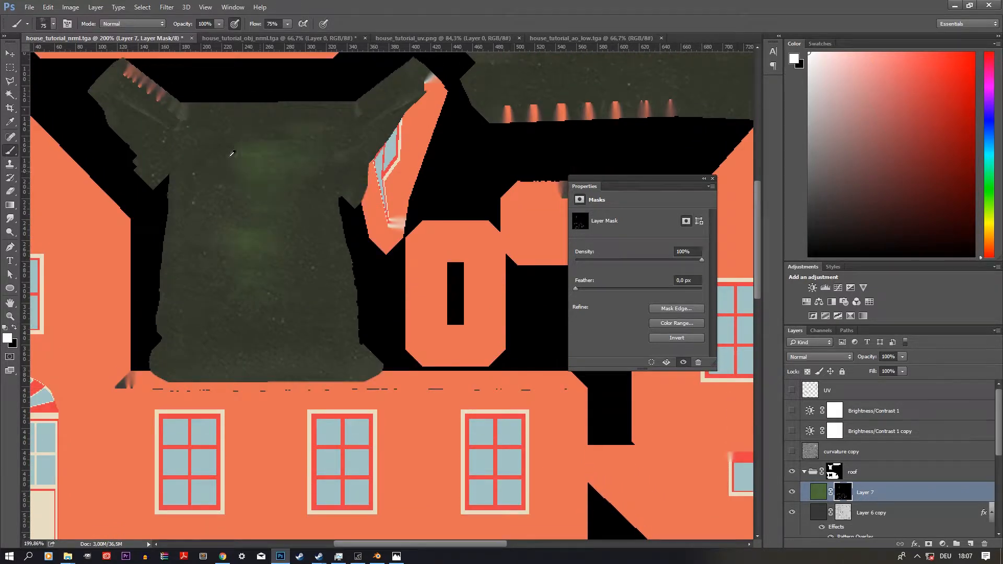
Paint moss patches into the mask along the long horizontal roof strip at the top of the UV map.
{"action": "scroll", "coordinate": [357, 228], "scroll_direction": "down", "scroll_amount": 4}
{"action": "scroll", "coordinate": [453, 137], "scroll_direction": "up", "scroll_amount": 4}
{"action": "mouse_move", "coordinate": [439, 148]}
{"action": "left_mouse_down"}
{"action": "mouse_move", "coordinate": [470, 153]}
{"action": "mouse_move", "coordinate": [536, 122]}
{"action": "mouse_move", "coordinate": [543, 175]}
{"action": "left_mouse_up"}
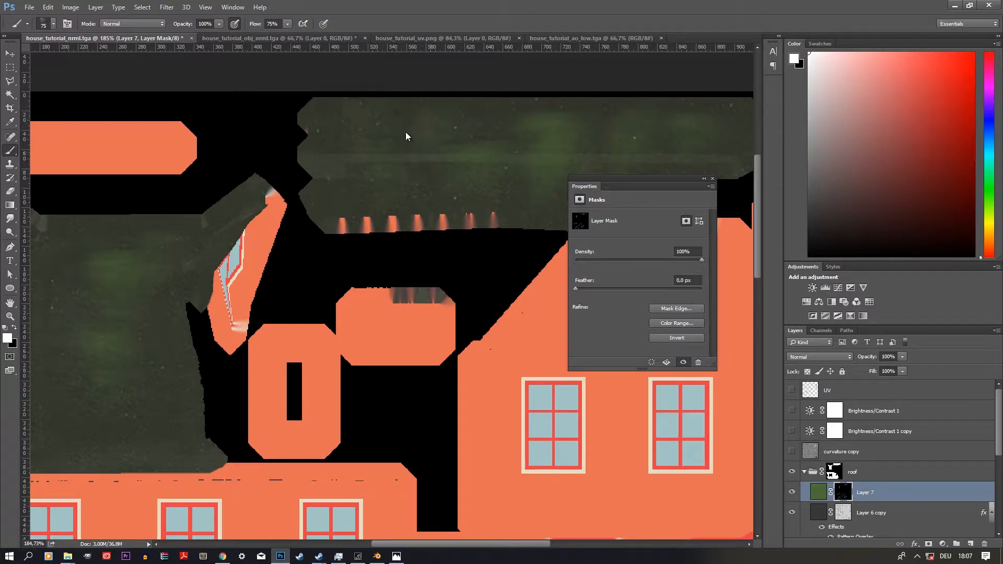
Add more moss patches to the mask on the large lower roof piece and the small dormer roof piece.
{"action": "scroll", "coordinate": [488, 151], "scroll_direction": "down", "scroll_amount": 4}
{"action": "scroll", "coordinate": [151, 301], "scroll_direction": "up", "scroll_amount": 4}
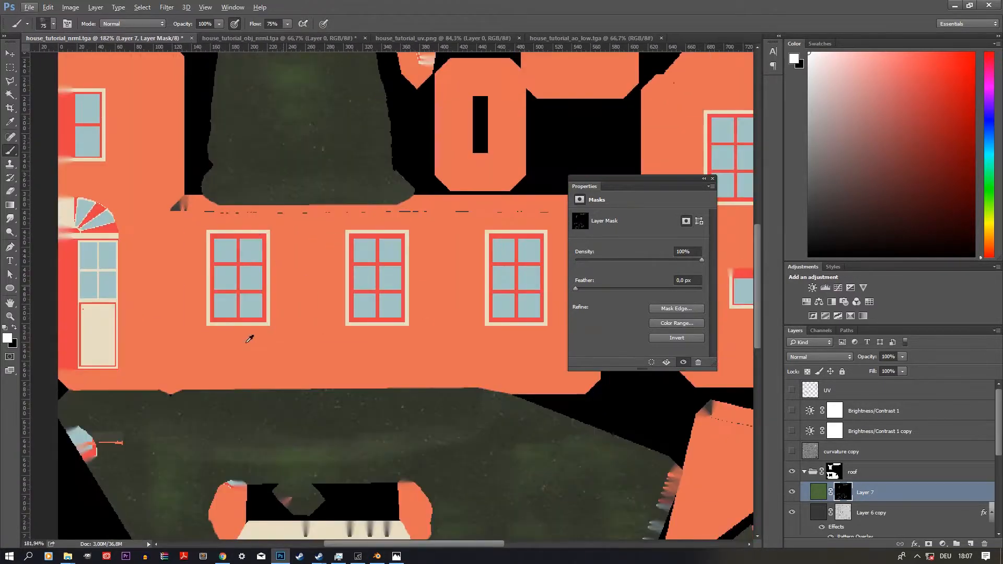
{"action": "scroll", "coordinate": [151, 301], "scroll_direction": "down", "scroll_amount": 3}
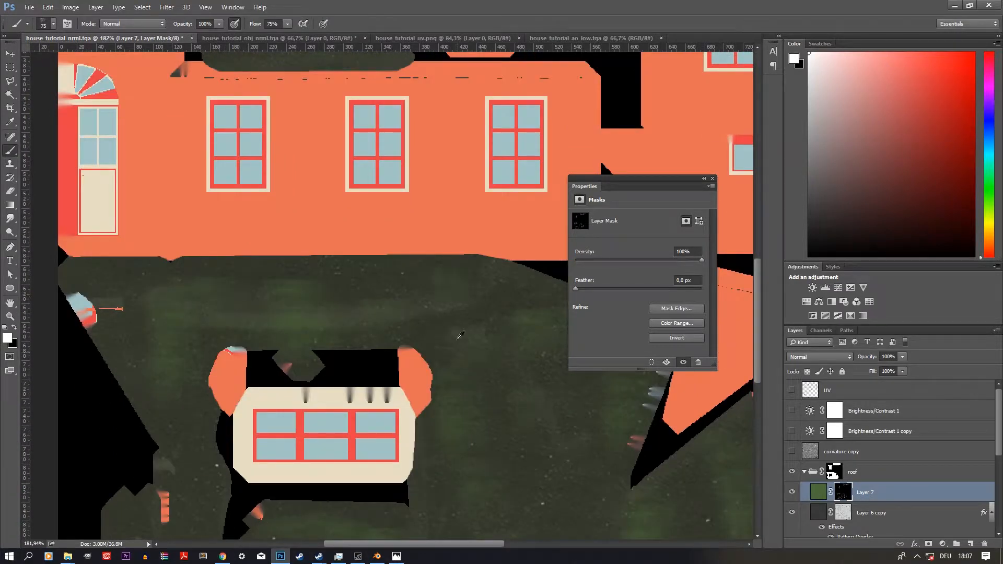
{"action": "scroll", "coordinate": [190, 444], "scroll_direction": "down", "scroll_amount": 2}
{"action": "scroll", "coordinate": [190, 445], "scroll_direction": "down", "scroll_amount": 2}
{"action": "scroll", "coordinate": [183, 445], "scroll_direction": "up", "scroll_amount": 4}
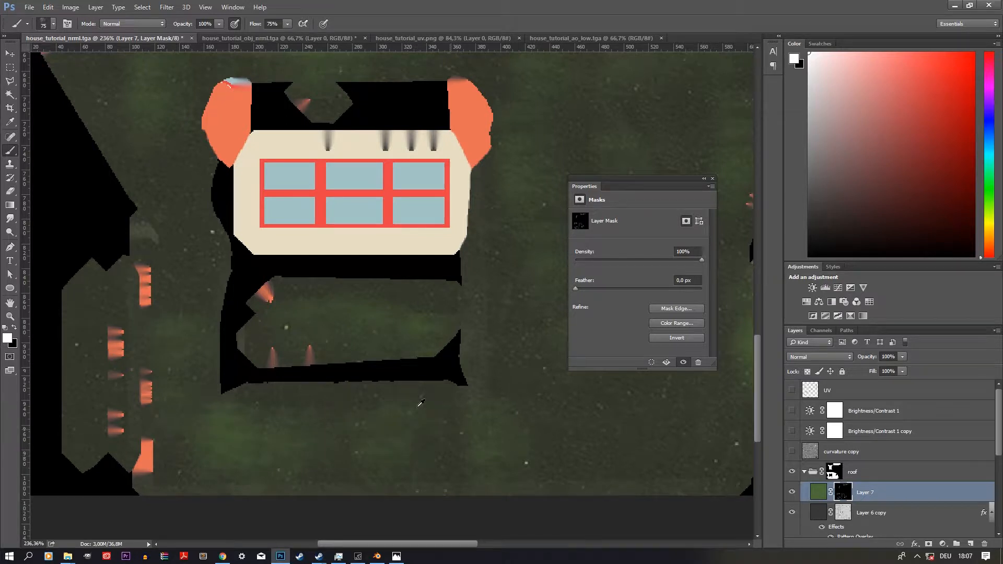
Paint further moss patches into the mask on the lower half of the tapered roof piece.
{"action": "scroll", "coordinate": [418, 429], "scroll_direction": "down", "scroll_amount": 5}
{"action": "scroll", "coordinate": [377, 256], "scroll_direction": "up", "scroll_amount": 5}
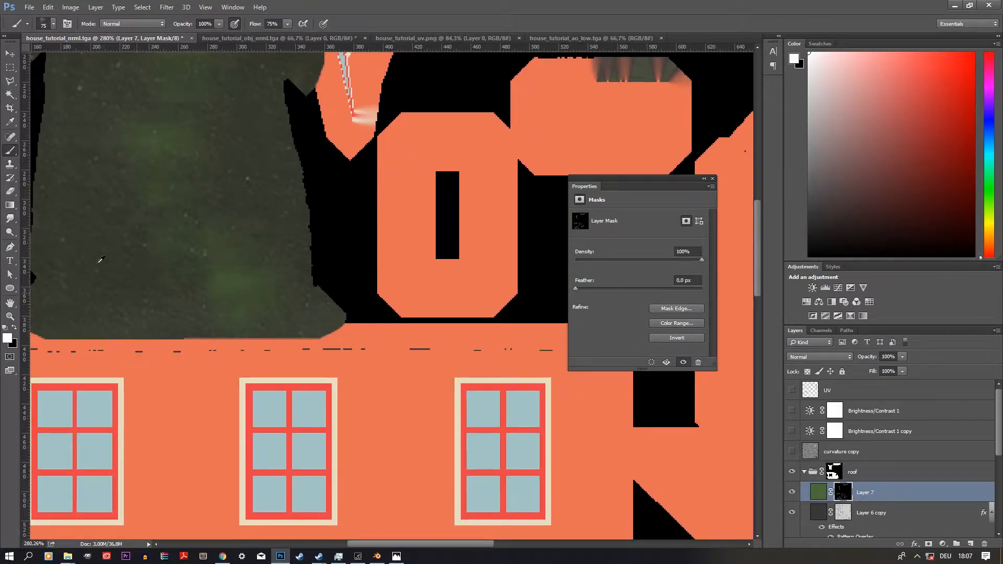
{"action": "scroll", "coordinate": [111, 224], "scroll_direction": "down", "scroll_amount": 2}
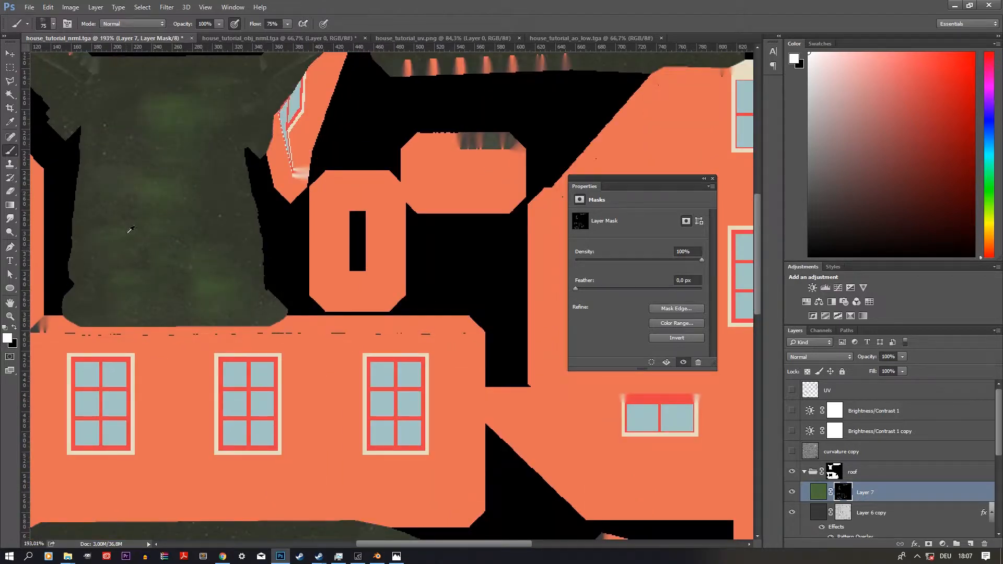
{"action": "scroll", "coordinate": [215, 300], "scroll_direction": "down", "scroll_amount": 6}
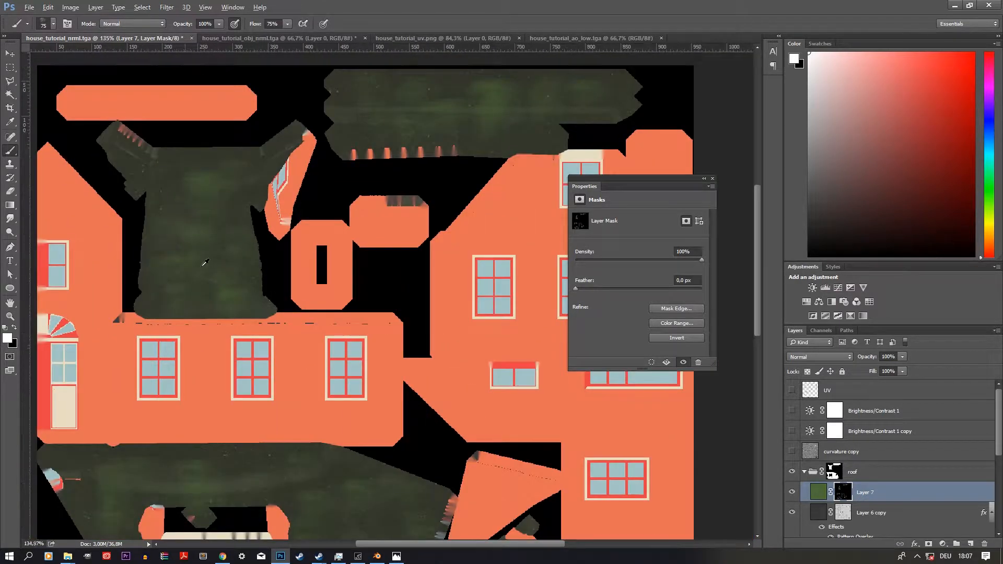
{"action": "scroll", "coordinate": [261, 301], "scroll_direction": "up", "scroll_amount": 5}
Give the green moss layer a Bevel & Emboss texture with a rough grey pattern scaled to 73%.
{"action": "double_click", "coordinate": [817, 493]}
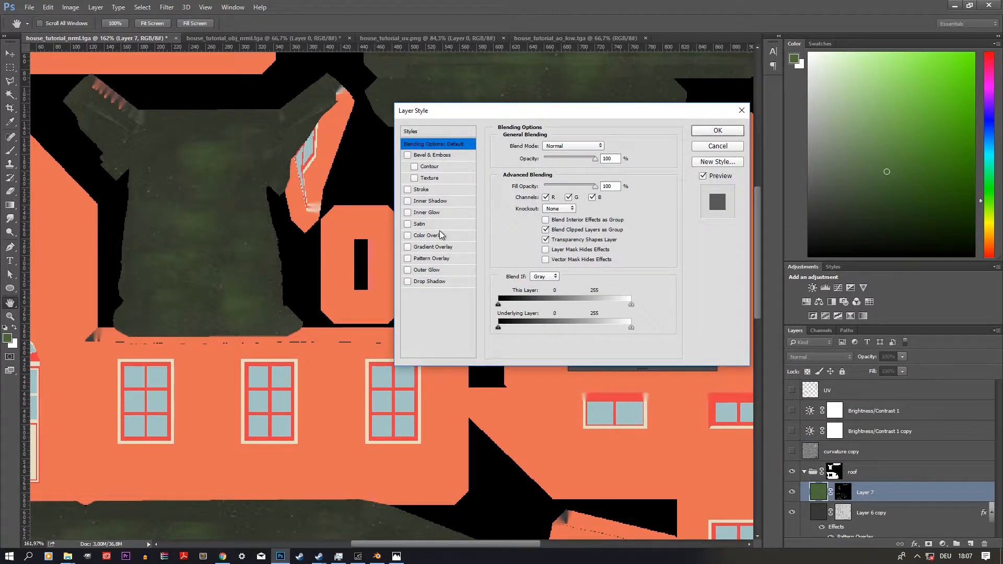
{"action": "left_click", "coordinate": [431, 178]}
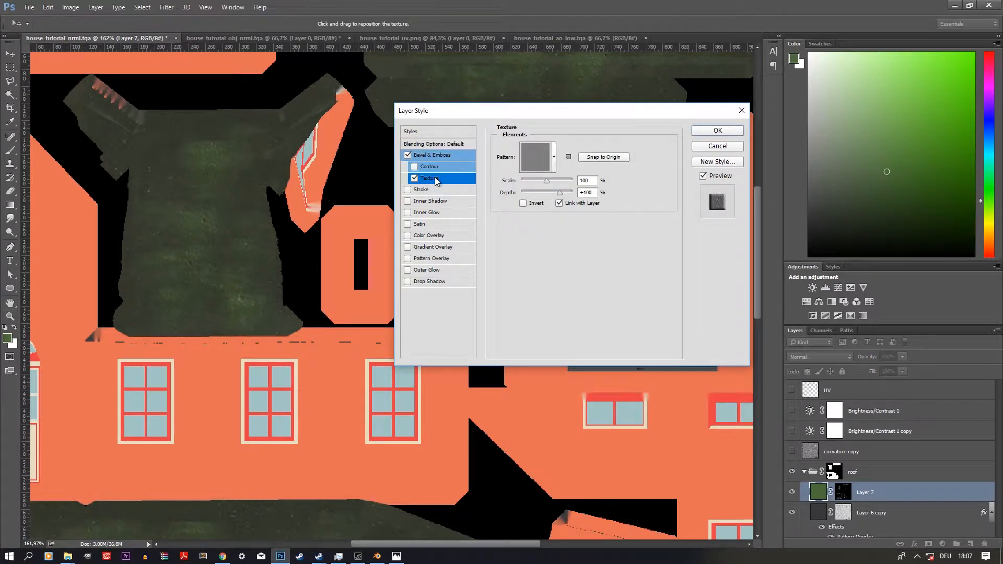
{"action": "left_click", "coordinate": [554, 157]}
{"action": "scroll", "coordinate": [537, 221], "scroll_direction": "down", "scroll_amount": 1}
{"action": "left_click", "coordinate": [519, 233]}
{"action": "left_click", "coordinate": [491, 222]}
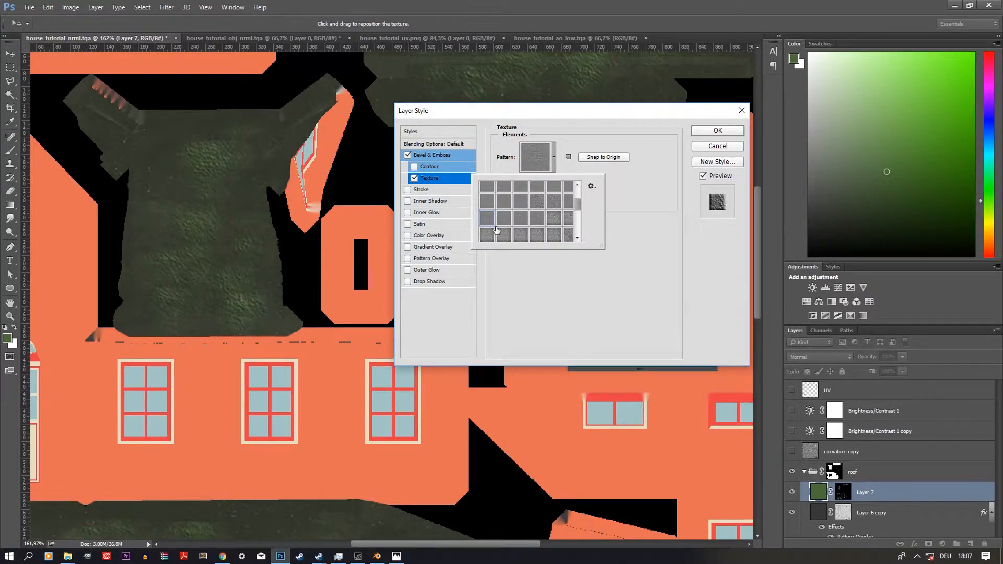
{"action": "left_click", "coordinate": [639, 144]}
{"action": "mouse_move", "coordinate": [547, 181]}
{"action": "left_mouse_down"}
{"action": "mouse_move", "coordinate": [531, 184]}
{"action": "mouse_move", "coordinate": [540, 184]}
{"action": "left_mouse_up"}
{"action": "left_click", "coordinate": [706, 134]}
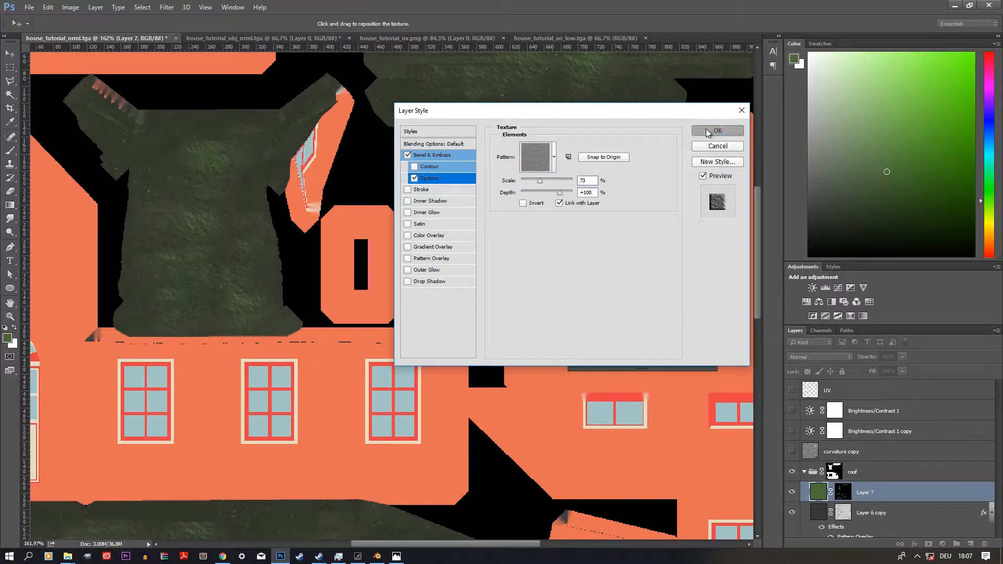
Examine the embossed moss across the lower roof piece and around the dormer.
{"action": "scroll", "coordinate": [349, 271], "scroll_direction": "down", "scroll_amount": 4}
{"action": "scroll", "coordinate": [392, 472], "scroll_direction": "up", "scroll_amount": 3}
{"action": "scroll", "coordinate": [395, 472], "scroll_direction": "up", "scroll_amount": 2}
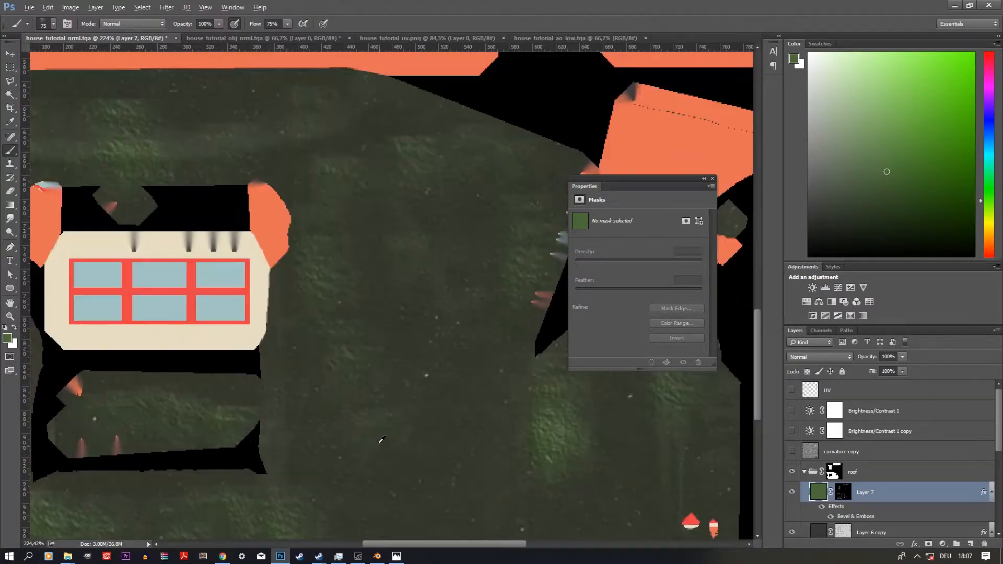
{"action": "scroll", "coordinate": [366, 460], "scroll_direction": "down", "scroll_amount": 5}
{"action": "scroll", "coordinate": [278, 471], "scroll_direction": "up", "scroll_amount": 3}
{"action": "scroll", "coordinate": [278, 471], "scroll_direction": "up", "scroll_amount": 2}
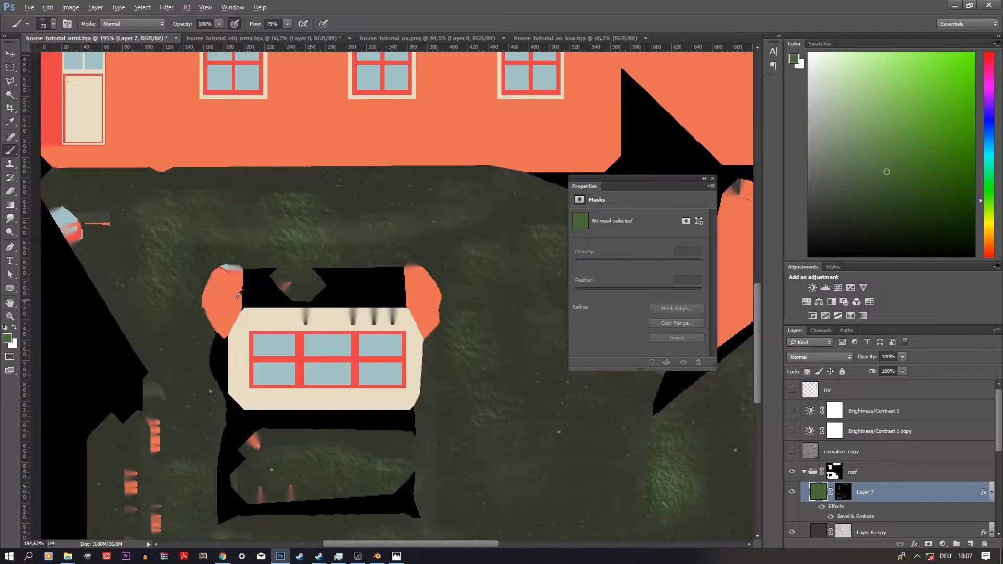
{"action": "scroll", "coordinate": [309, 230], "scroll_direction": "down", "scroll_amount": 1}
{"action": "scroll", "coordinate": [308, 236], "scroll_direction": "up", "scroll_amount": 4}
{"action": "scroll", "coordinate": [309, 236], "scroll_direction": "down", "scroll_amount": 6}
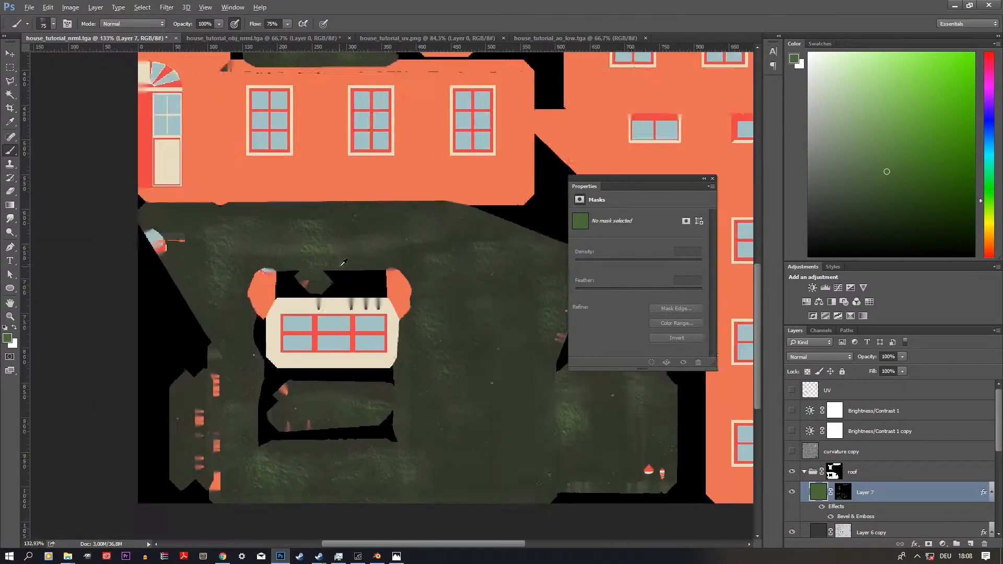
Lower the moss layer's opacity to 37% and check the roof at close range.
{"action": "key", "text": "alt"}
{"action": "left_click_drag", "start_coordinate": [902, 356], "coordinate": [854, 378]}
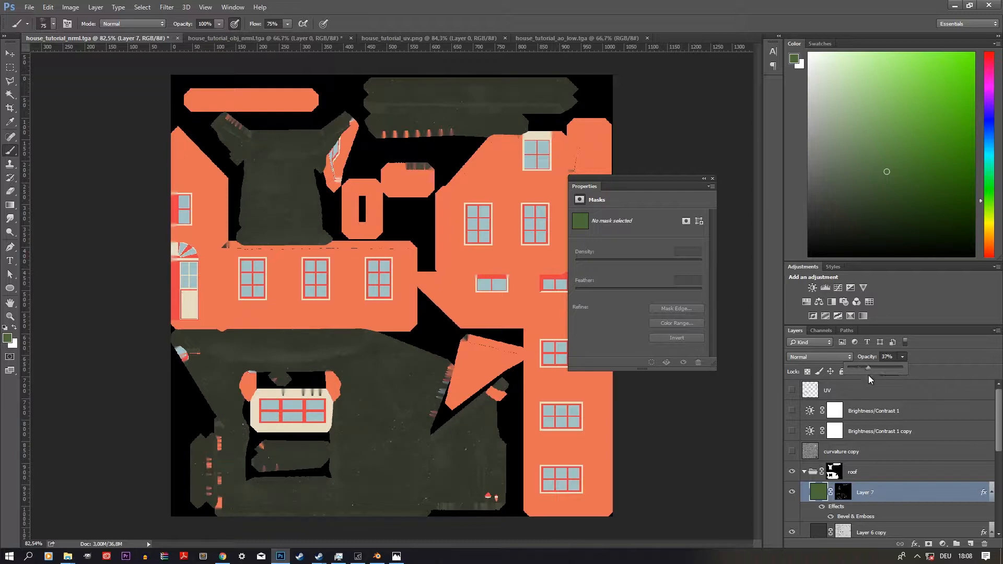
{"action": "scroll", "coordinate": [245, 164], "scroll_direction": "up", "scroll_amount": 10}
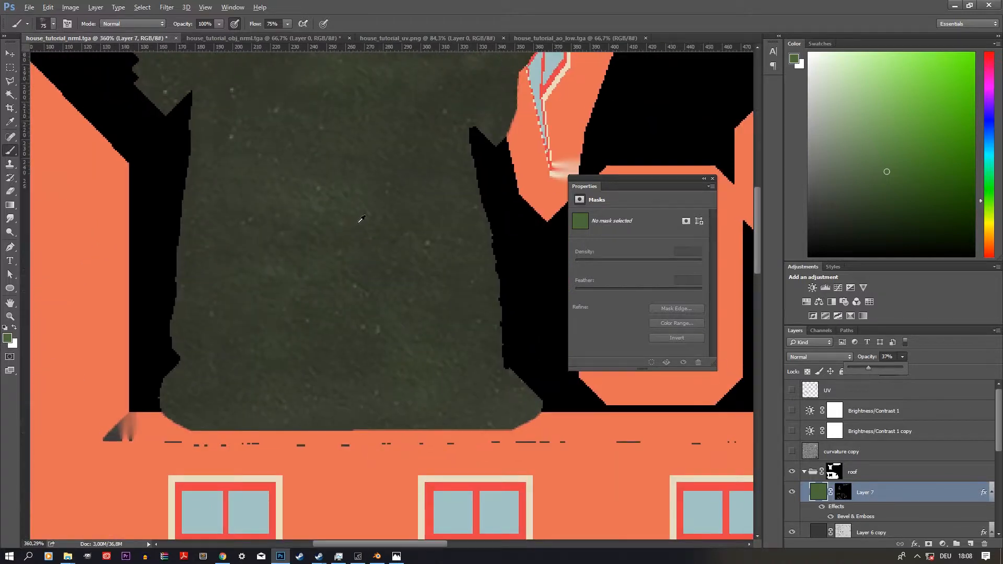
{"action": "scroll", "coordinate": [360, 222], "scroll_direction": "down", "scroll_amount": 3}
{"action": "scroll", "coordinate": [360, 219], "scroll_direction": "down", "scroll_amount": 8}
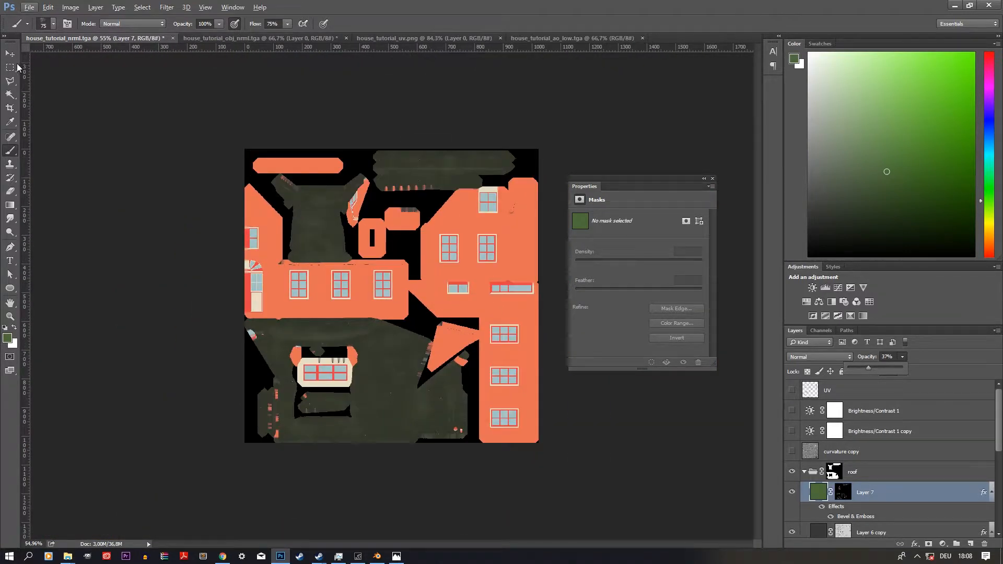
Turn on the visibility of the bricks group and review the walls together with the mossy roof.
{"action": "left_click", "coordinate": [10, 53]}
{"action": "scroll", "coordinate": [863, 457], "scroll_direction": "down", "scroll_amount": 3}
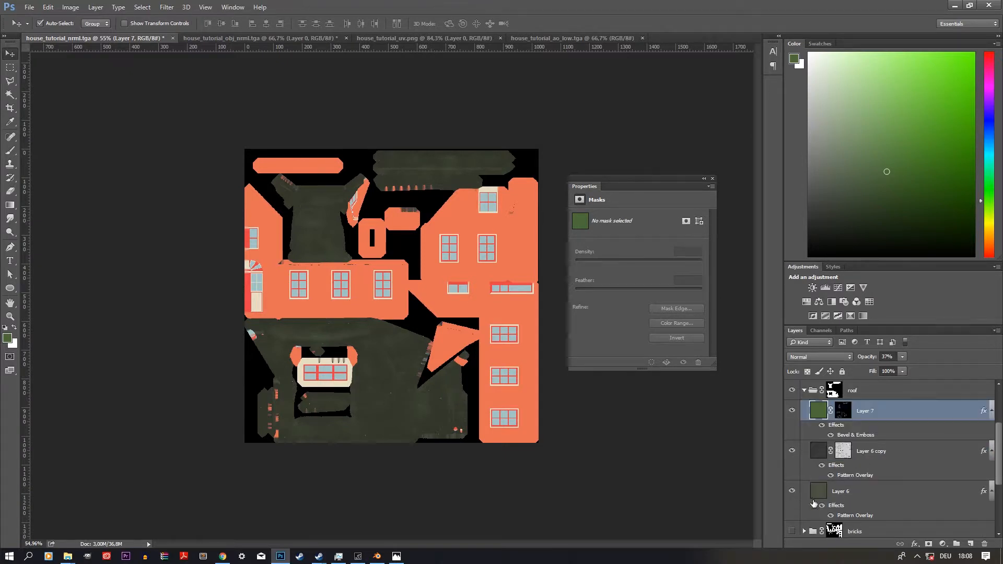
{"action": "left_click", "coordinate": [794, 532]}
{"action": "scroll", "coordinate": [301, 276], "scroll_direction": "up", "scroll_amount": 3}
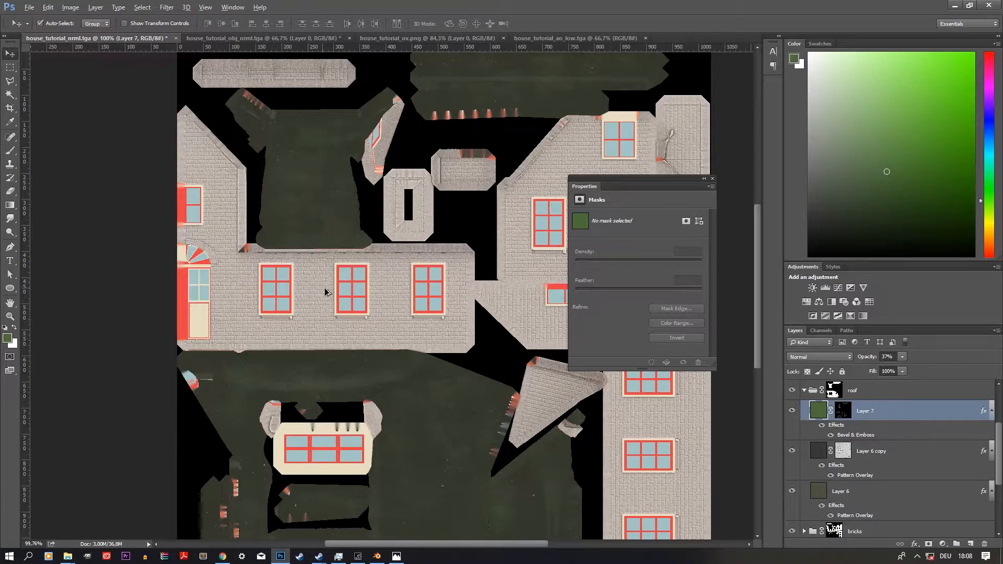
{"action": "scroll", "coordinate": [326, 292], "scroll_direction": "down", "scroll_amount": 3}
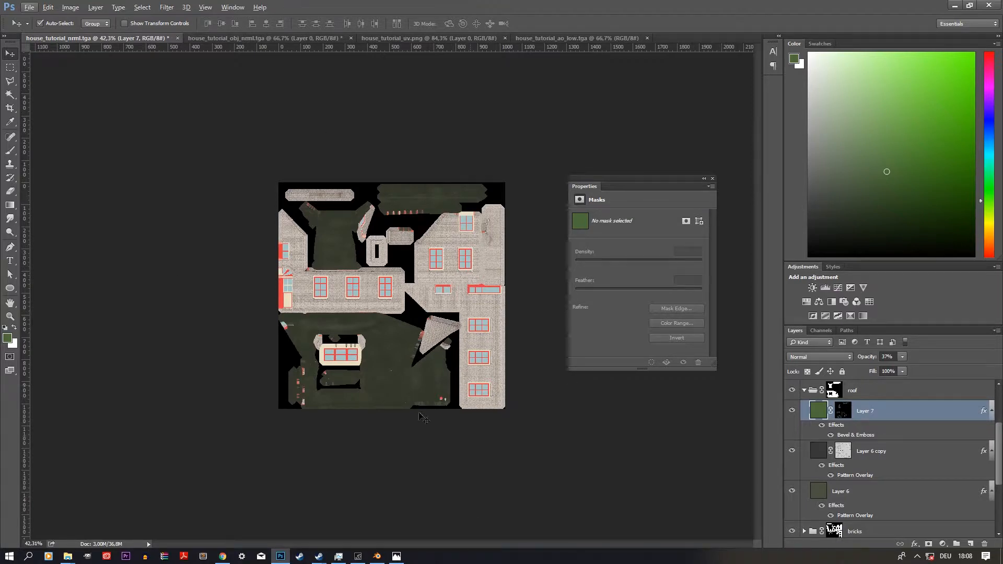
Save the layered document as house_tutorial_workfile.psd in the video_house folder, keeping Maximize Compatibility on.
{"action": "left_click", "coordinate": [29, 7]}
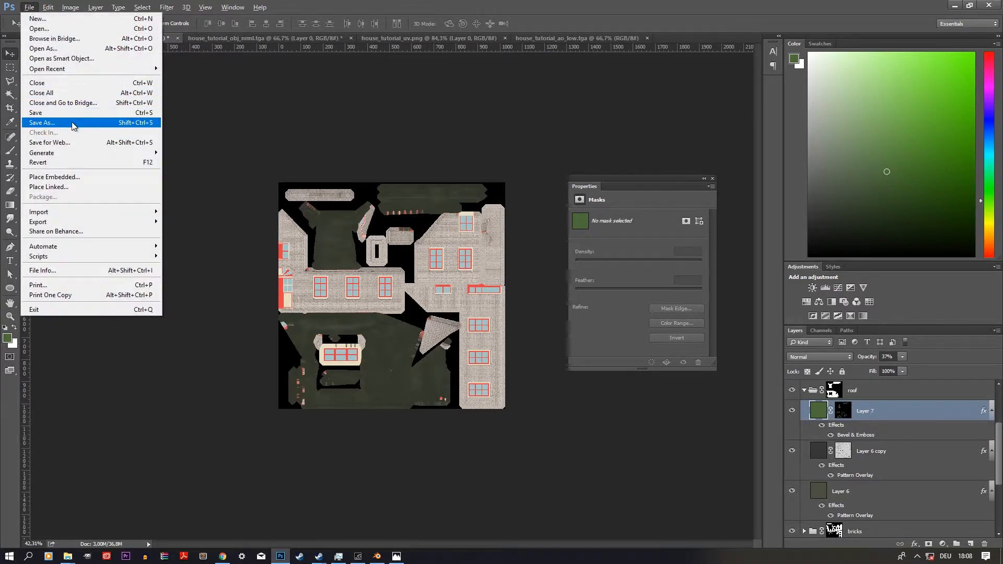
{"action": "left_click", "coordinate": [68, 121]}
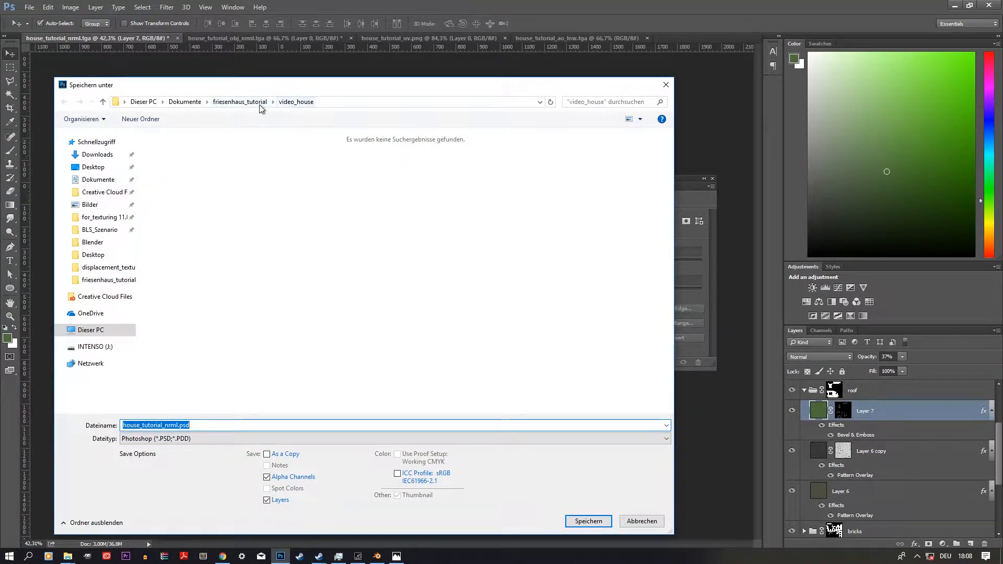
{"action": "left_click", "coordinate": [178, 424]}
{"action": "key", "text": "BackSpace"}
{"action": "key", "text": "BackSpace"}
{"action": "key", "text": "BackSpace"}
{"action": "key", "text": "BackSpace"}
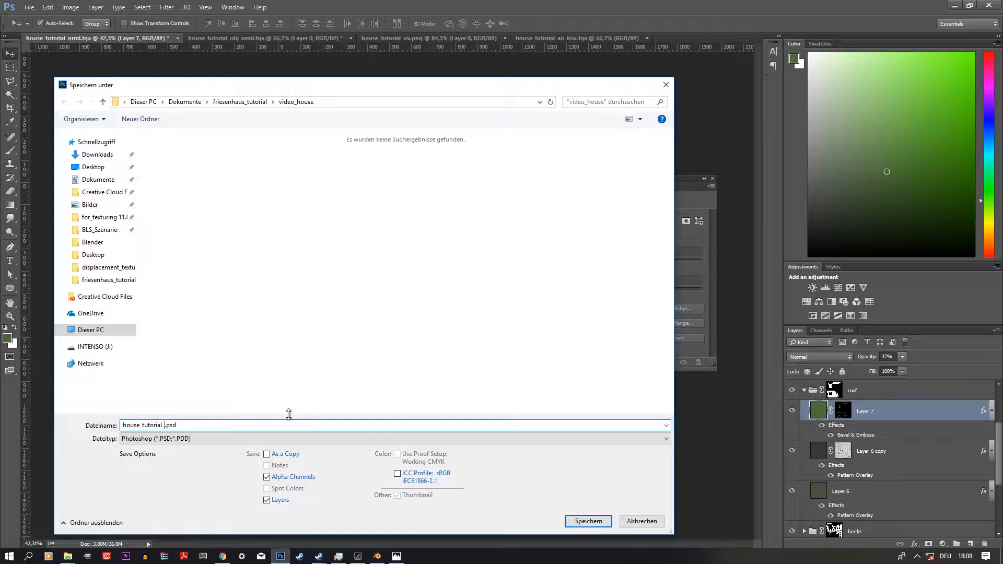
{"action": "type", "text": "workfile"}
{"action": "key", "text": "Return"}
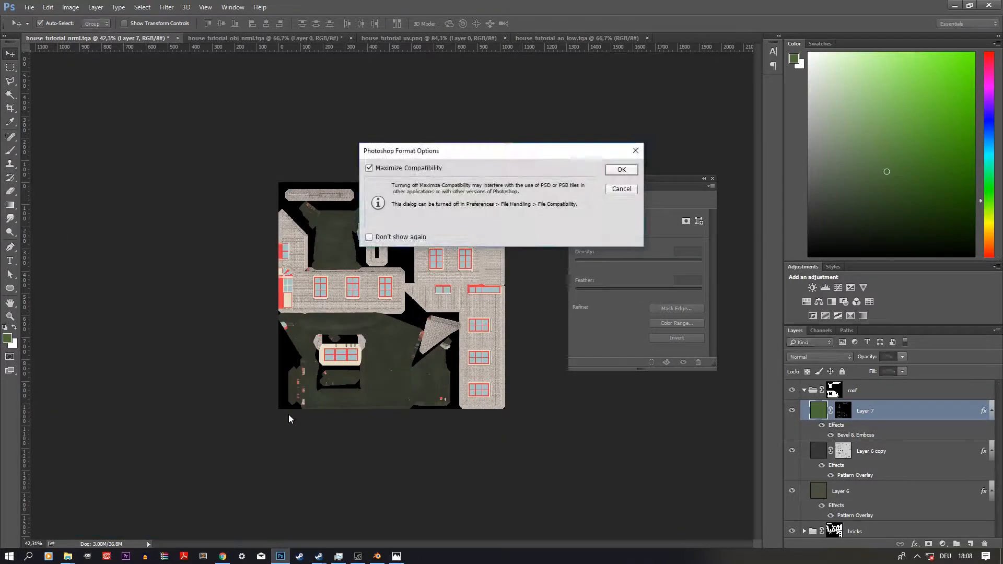
{"action": "key", "text": "Return"}
Switch to Blender and hide the high-poly house objects, leaving low_poly_house.001 visible.
{"action": "left_click", "coordinate": [377, 556]}
{"action": "scroll", "coordinate": [265, 280], "scroll_direction": "down", "scroll_amount": 3}
{"action": "left_click_drag", "start_coordinate": [257, 280], "coordinate": [268, 272]}
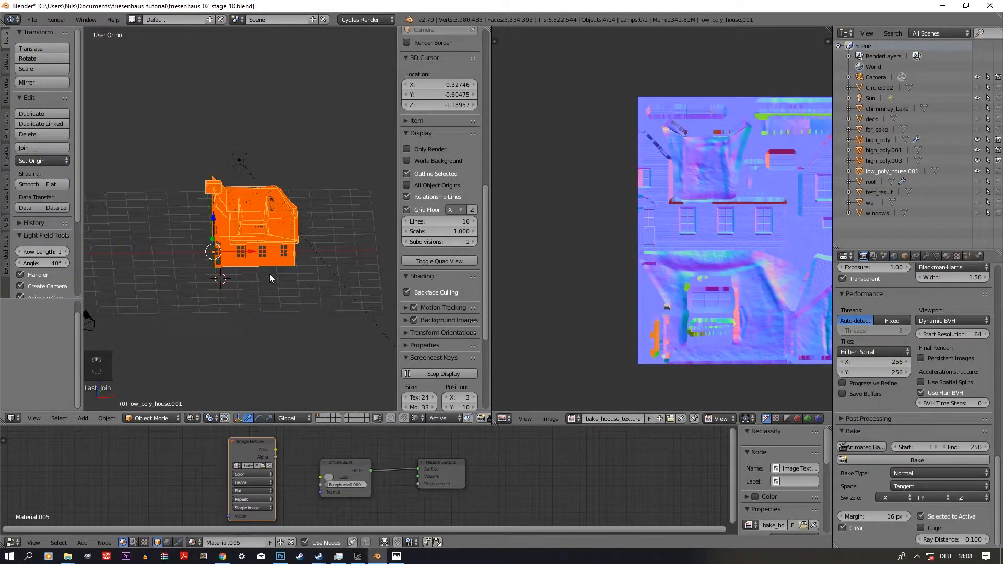
{"action": "scroll", "coordinate": [269, 275], "scroll_direction": "up", "scroll_amount": 4}
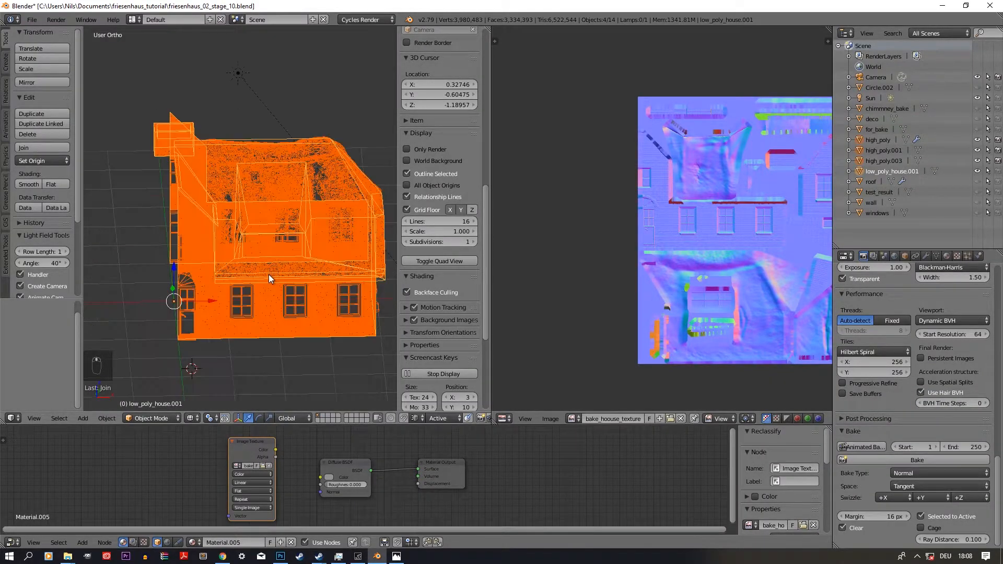
{"action": "left_click", "coordinate": [977, 160]}
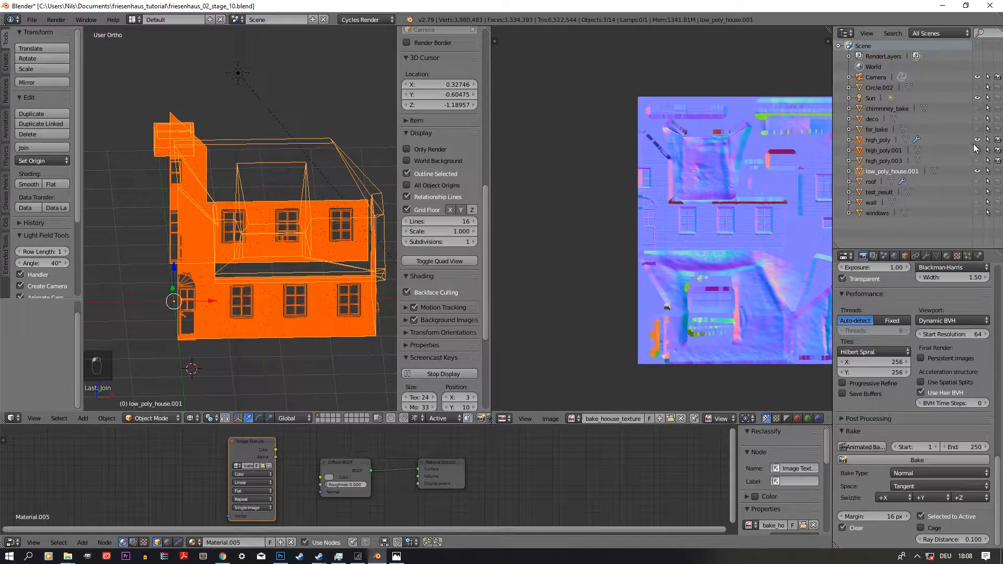
{"action": "left_click", "coordinate": [978, 151]}
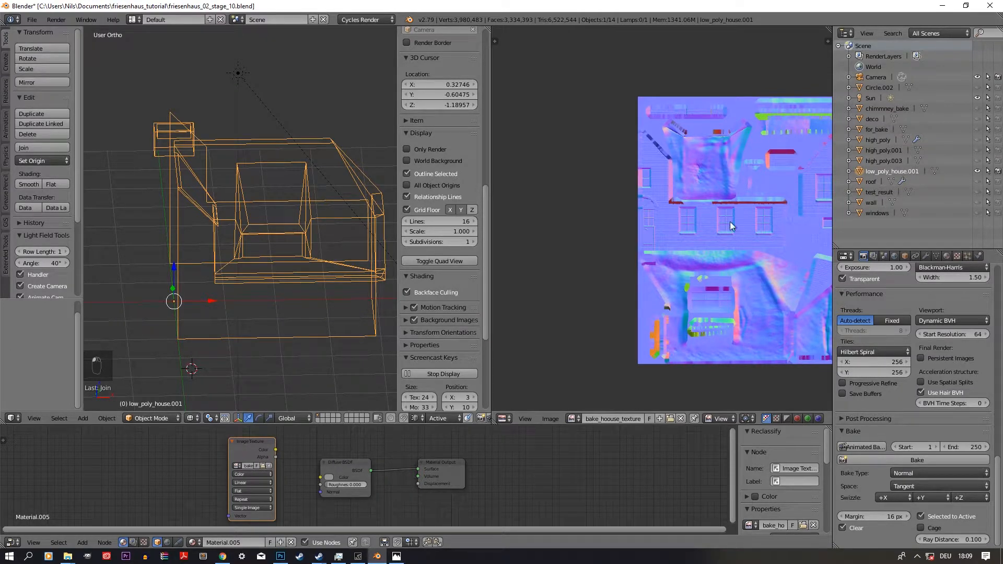
Inspect the low-poly house's mesh in Edit Mode and return to Object Mode.
{"action": "scroll", "coordinate": [211, 255], "scroll_direction": "down", "scroll_amount": 7}
{"action": "left_click_drag", "start_coordinate": [211, 255], "coordinate": [257, 257]}
{"action": "scroll", "coordinate": [258, 257], "scroll_direction": "up", "scroll_amount": 11}
{"action": "key", "text": "Tab"}
{"action": "scroll", "coordinate": [262, 260], "scroll_direction": "down", "scroll_amount": 8}
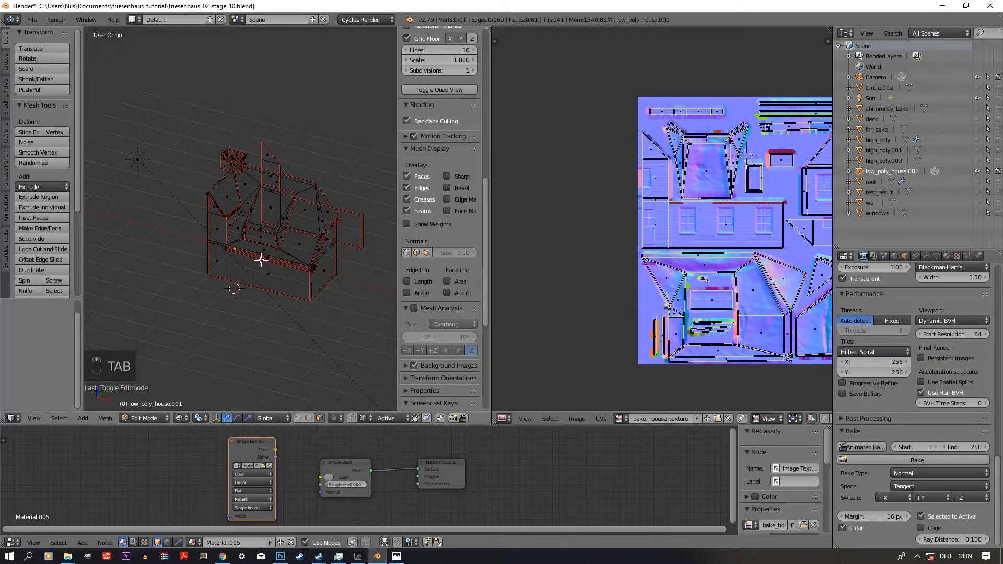
{"action": "key", "text": "Tab"}
{"action": "scroll", "coordinate": [261, 260], "scroll_direction": "up", "scroll_amount": 5}
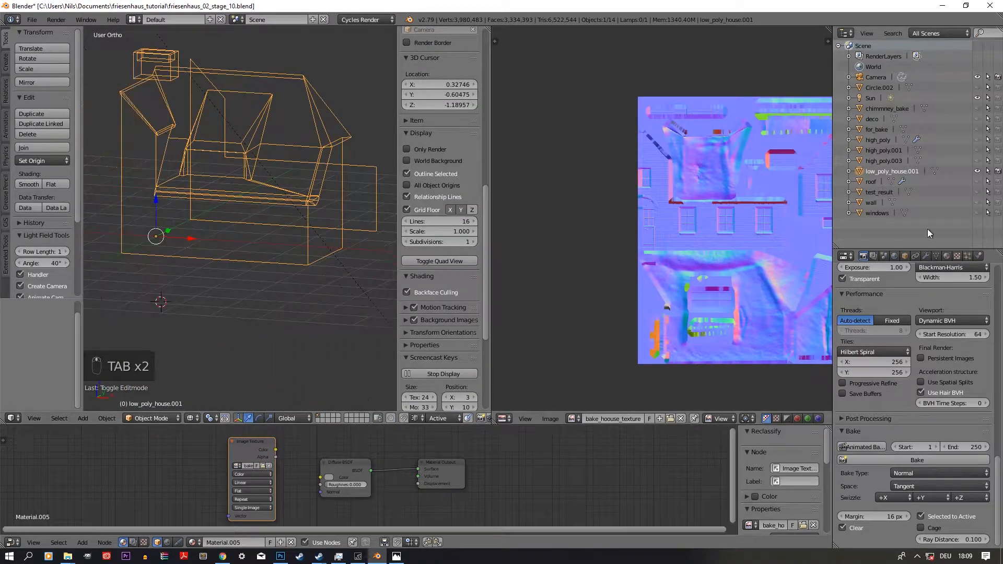
Show the settings of Material.005, enlarge the node editor and link the Image Texture colour to the Diffuse BSDF colour.
{"action": "left_click", "coordinate": [947, 256]}
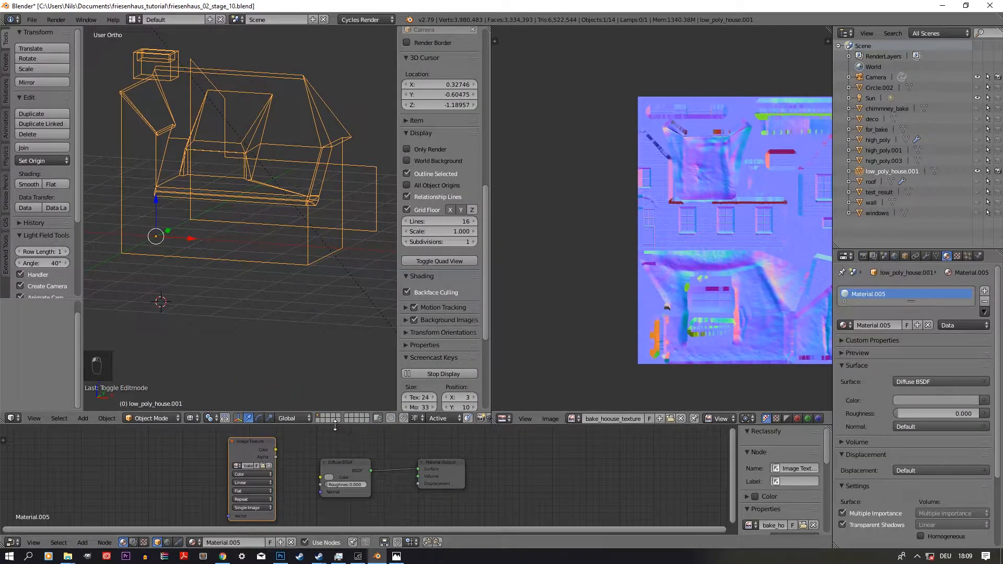
{"action": "left_click_drag", "start_coordinate": [347, 425], "coordinate": [335, 304]}
{"action": "scroll", "coordinate": [316, 370], "scroll_direction": "up", "scroll_amount": 7}
{"action": "scroll", "coordinate": [314, 365], "scroll_direction": "down", "scroll_amount": 3}
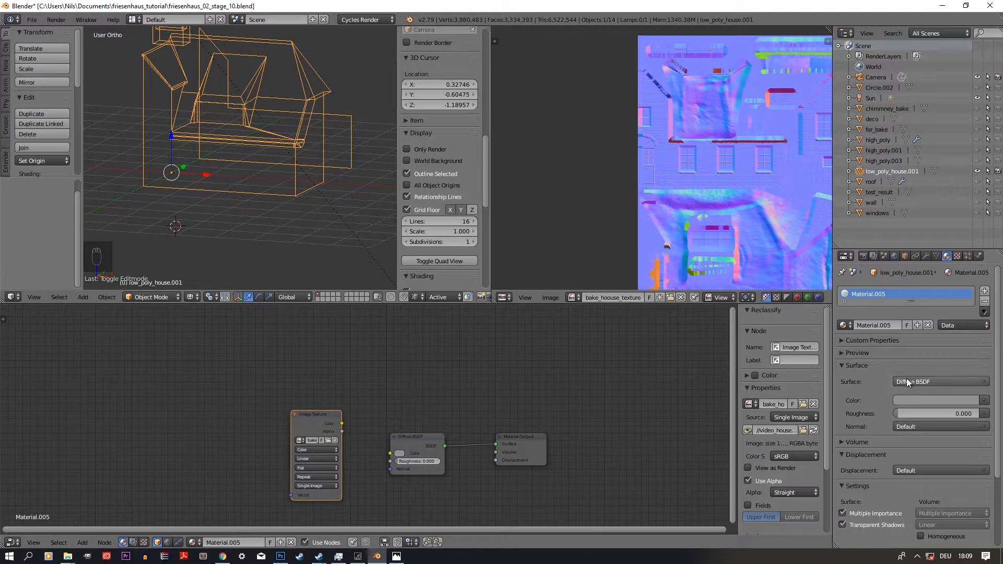
{"action": "left_click", "coordinate": [908, 381]}
{"action": "left_click_drag", "start_coordinate": [342, 424], "coordinate": [390, 454]}
Load house_tutorial_workfile.psd into the Image Texture node and set the 3D viewport to Rendered shading.
{"action": "left_click", "coordinate": [329, 442]}
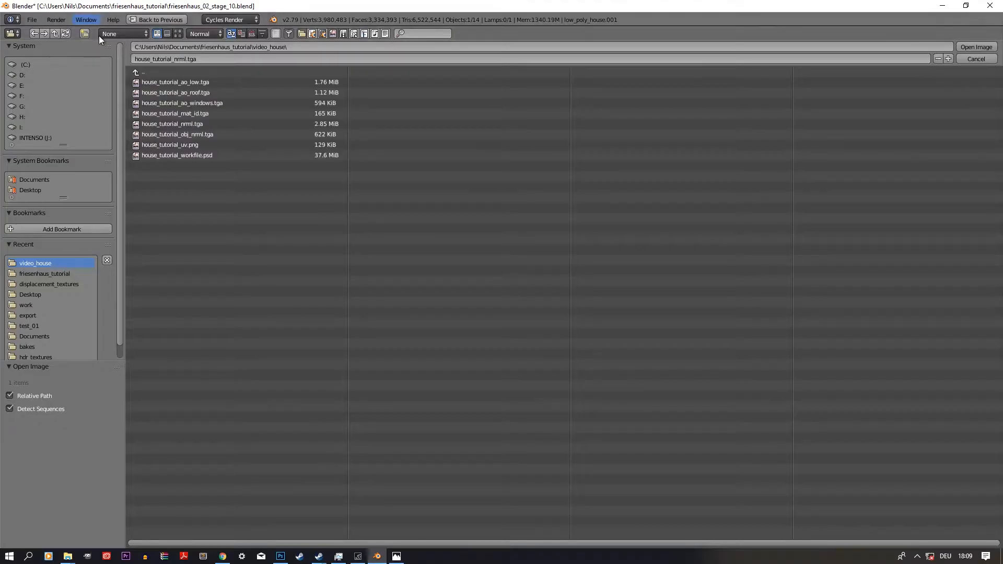
{"action": "double_click", "coordinate": [191, 156]}
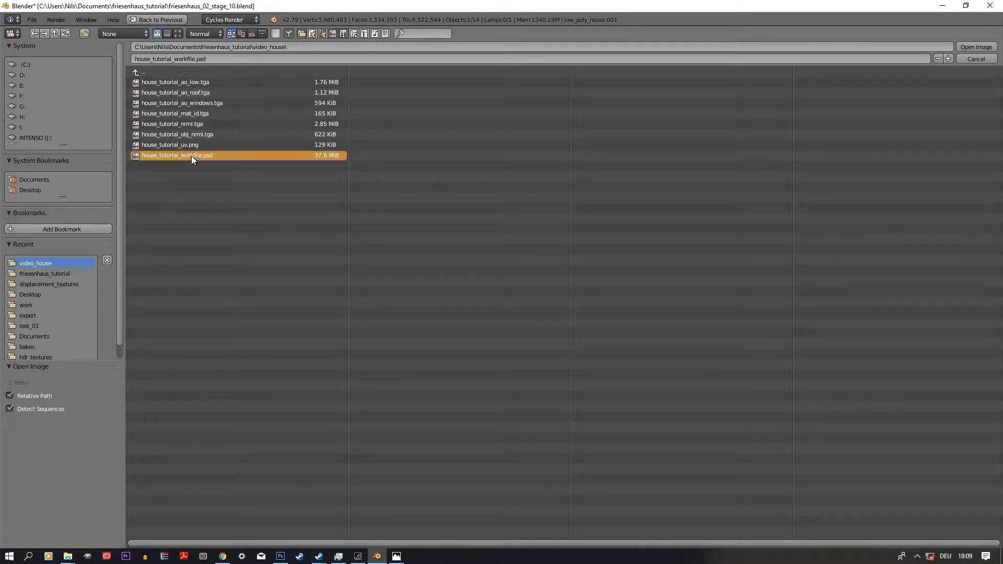
{"action": "left_click", "coordinate": [192, 297]}
{"action": "left_click", "coordinate": [210, 227]}
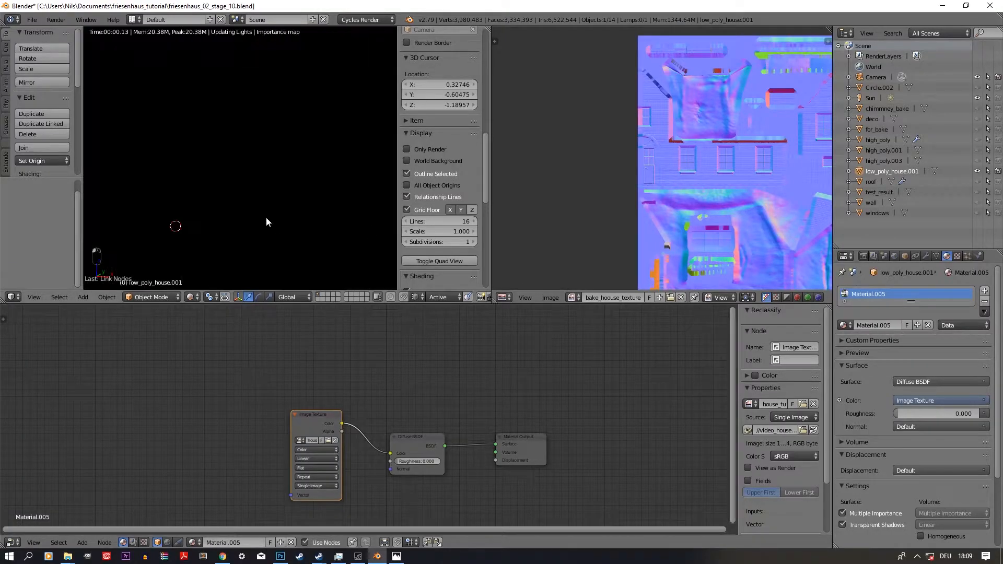
Examine the rendered house's roof, dormer, brick walls and windows from several sides for texture gaps.
{"action": "scroll", "coordinate": [265, 217], "scroll_direction": "up", "scroll_amount": 8}
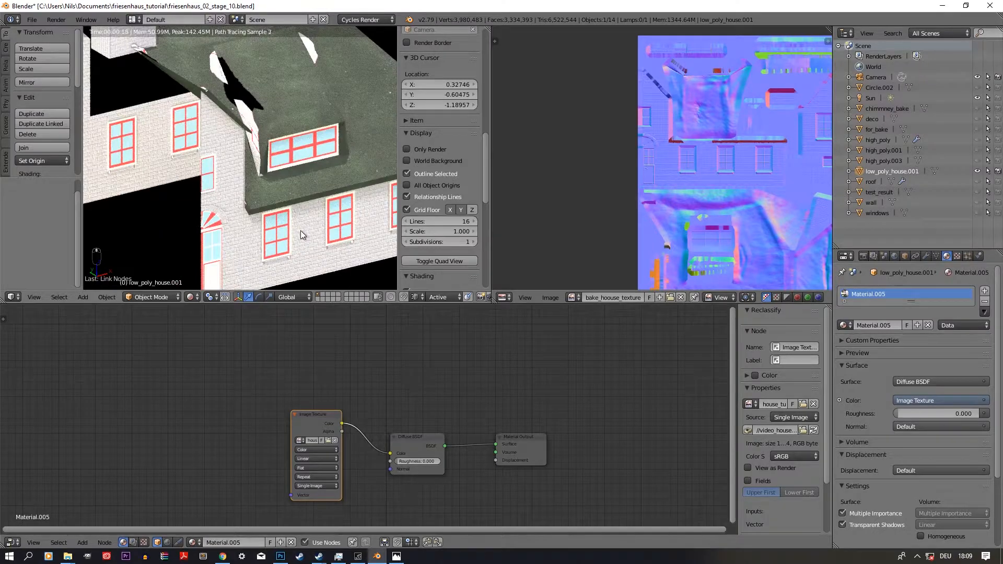
{"action": "left_click_drag", "start_coordinate": [267, 205], "coordinate": [251, 186]}
{"action": "left_click_drag", "start_coordinate": [329, 182], "coordinate": [297, 173]}
{"action": "scroll", "coordinate": [302, 158], "scroll_direction": "down", "scroll_amount": 3}
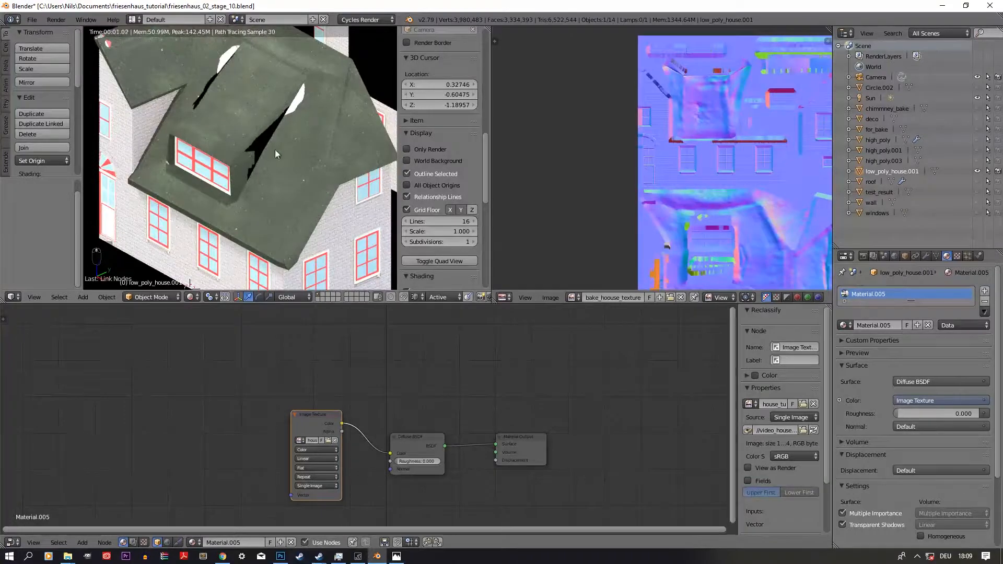
{"action": "left_click_drag", "start_coordinate": [220, 163], "coordinate": [281, 145]}
{"action": "scroll", "coordinate": [278, 160], "scroll_direction": "up", "scroll_amount": 2}
{"action": "scroll", "coordinate": [260, 152], "scroll_direction": "down", "scroll_amount": 4}
{"action": "scroll", "coordinate": [281, 150], "scroll_direction": "up", "scroll_amount": 8}
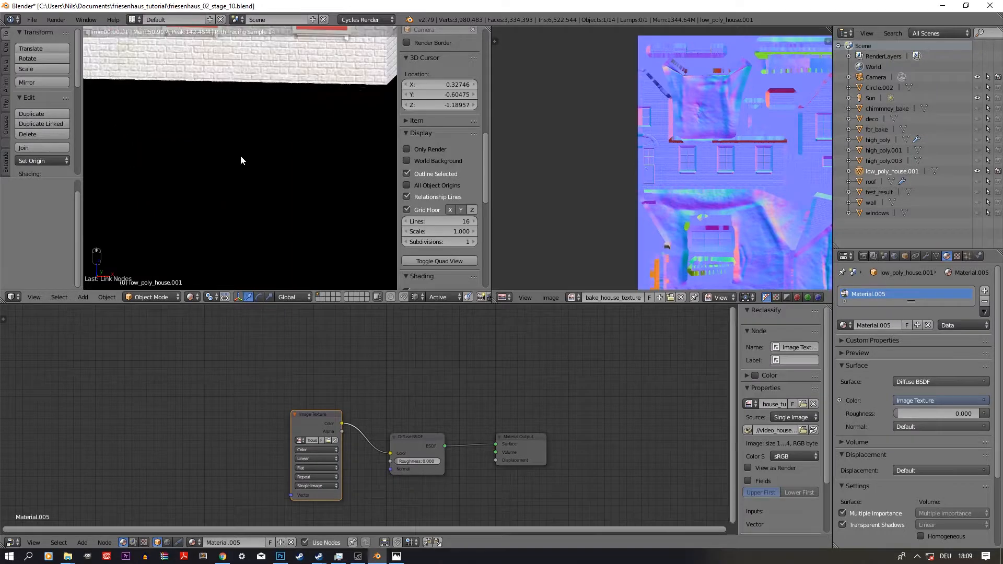
{"action": "scroll", "coordinate": [248, 137], "scroll_direction": "up", "scroll_amount": 4}
{"action": "scroll", "coordinate": [250, 140], "scroll_direction": "left", "scroll_amount": 8}
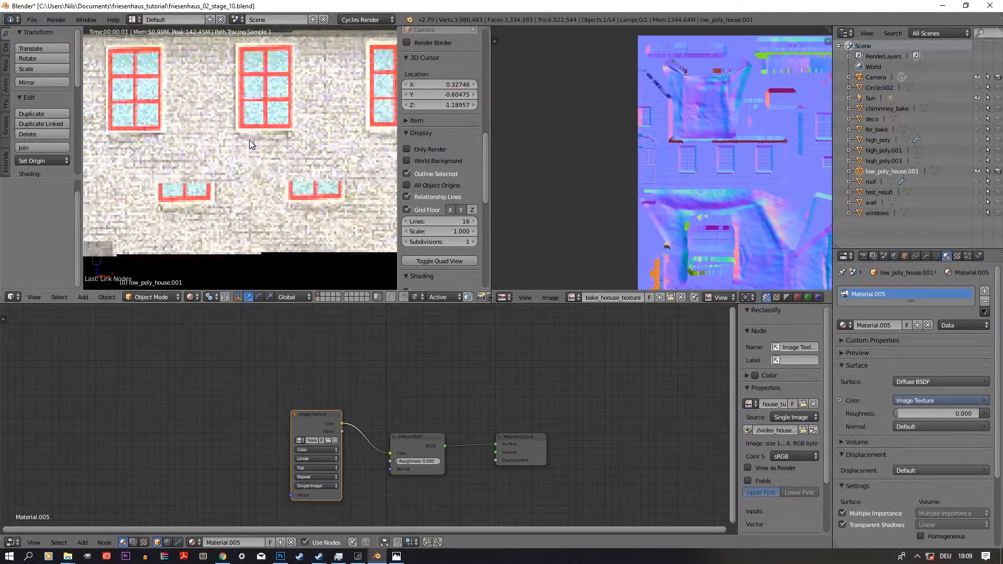
{"action": "scroll", "coordinate": [246, 163], "scroll_direction": "left", "scroll_amount": 3}
{"action": "scroll", "coordinate": [246, 163], "scroll_direction": "down", "scroll_amount": 4}
{"action": "scroll", "coordinate": [259, 169], "scroll_direction": "left", "scroll_amount": 4}
{"action": "scroll", "coordinate": [240, 168], "scroll_direction": "up", "scroll_amount": 3}
{"action": "scroll", "coordinate": [209, 176], "scroll_direction": "up", "scroll_amount": 5}
{"action": "scroll", "coordinate": [256, 186], "scroll_direction": "down", "scroll_amount": 3}
{"action": "left_click_drag", "start_coordinate": [274, 187], "coordinate": [158, 132]}
{"action": "scroll", "coordinate": [282, 202], "scroll_direction": "down", "scroll_amount": 2}
{"action": "left_click_drag", "start_coordinate": [256, 146], "coordinate": [180, 367]}
{"action": "scroll", "coordinate": [318, 174], "scroll_direction": "up", "scroll_amount": 5}
{"action": "scroll", "coordinate": [318, 173], "scroll_direction": "down", "scroll_amount": 4}
Set the viewport to Solid shading, switch to Photoshop and turn on the UV layer over the texture.
{"action": "left_click", "coordinate": [192, 297]}
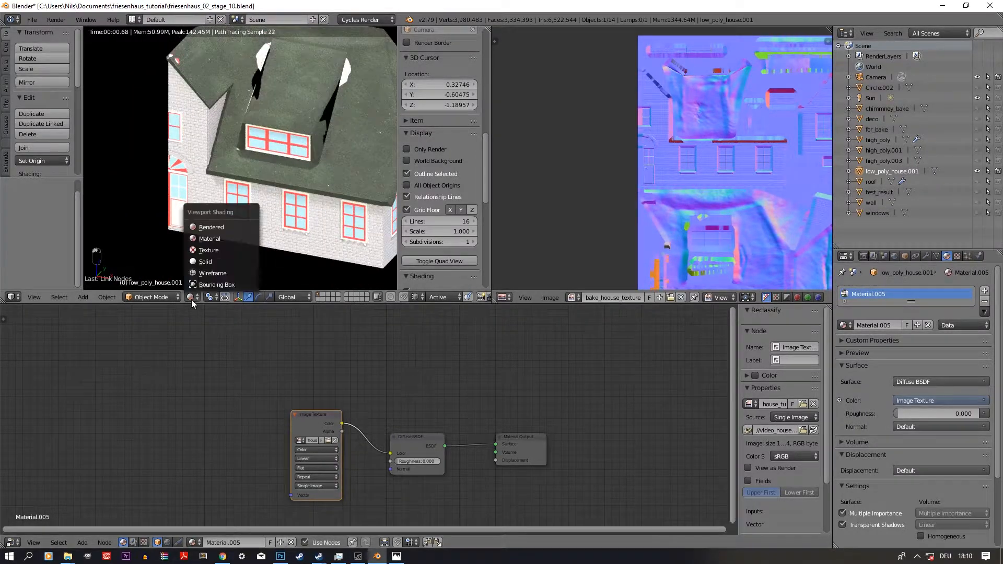
{"action": "left_click", "coordinate": [208, 260]}
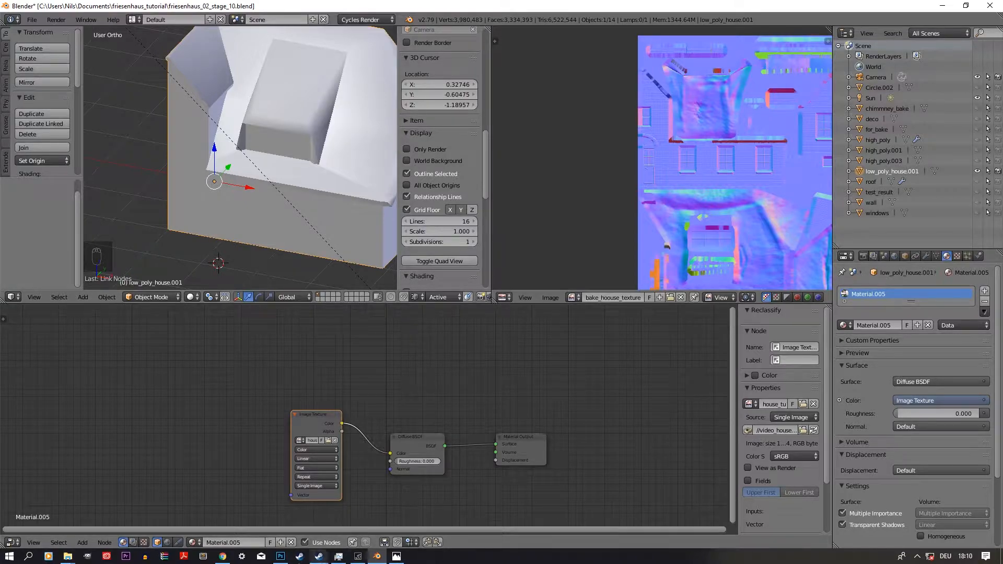
{"action": "left_click", "coordinate": [280, 556]}
{"action": "scroll", "coordinate": [384, 312], "scroll_direction": "up", "scroll_amount": 5}
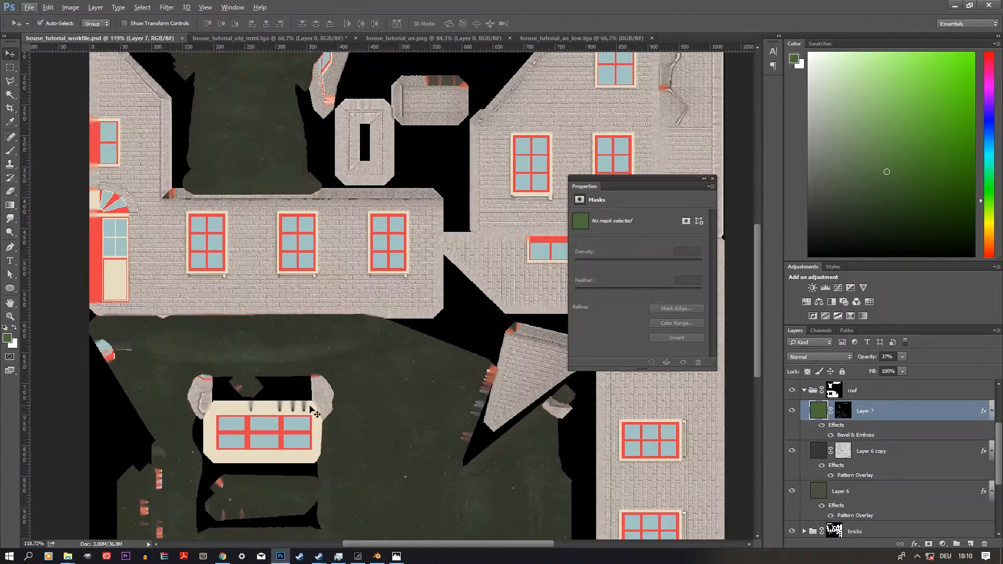
{"action": "scroll", "coordinate": [313, 409], "scroll_direction": "down", "scroll_amount": 2}
{"action": "scroll", "coordinate": [866, 423], "scroll_direction": "up", "scroll_amount": 2}
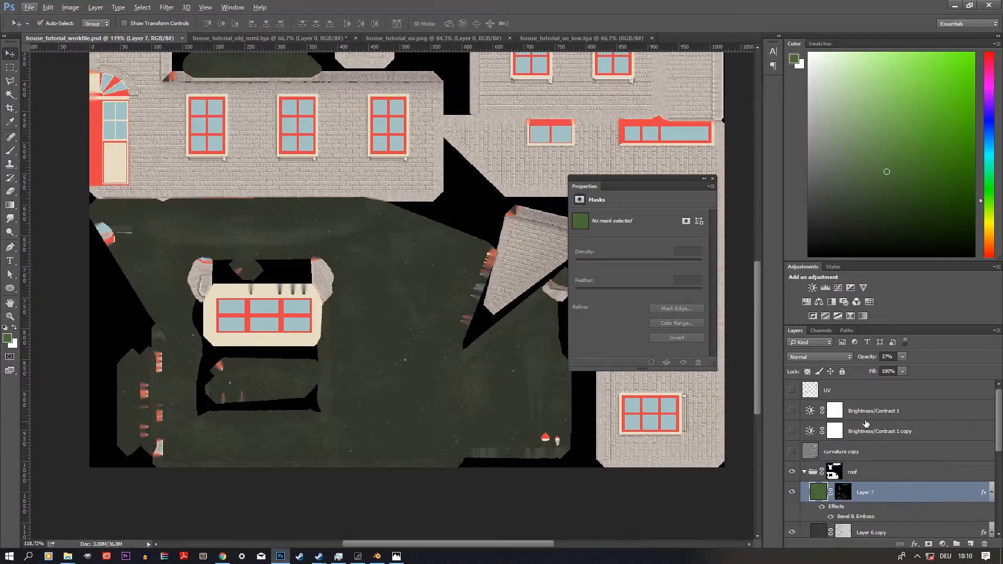
{"action": "left_click", "coordinate": [793, 391]}
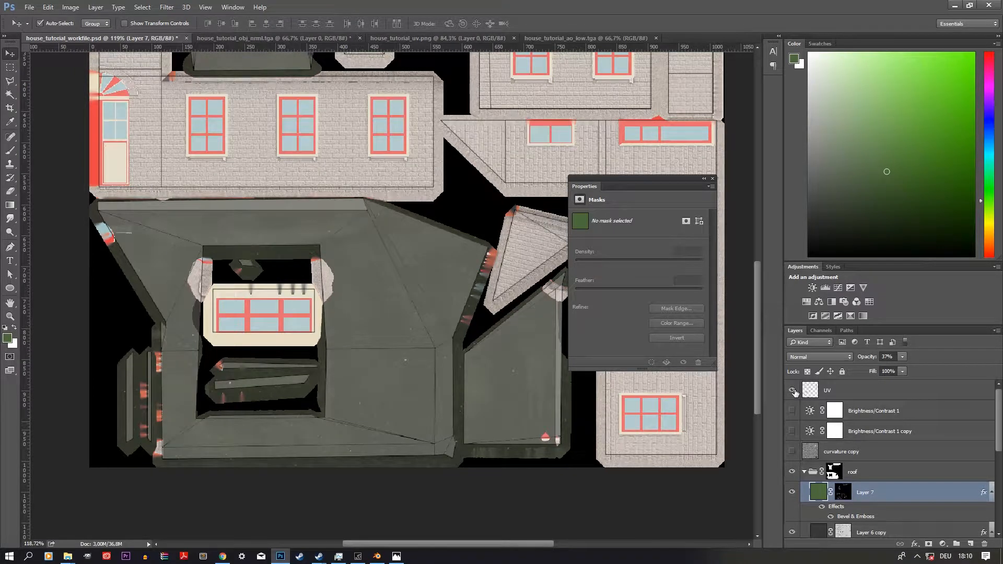
{"action": "left_click", "coordinate": [834, 391]}
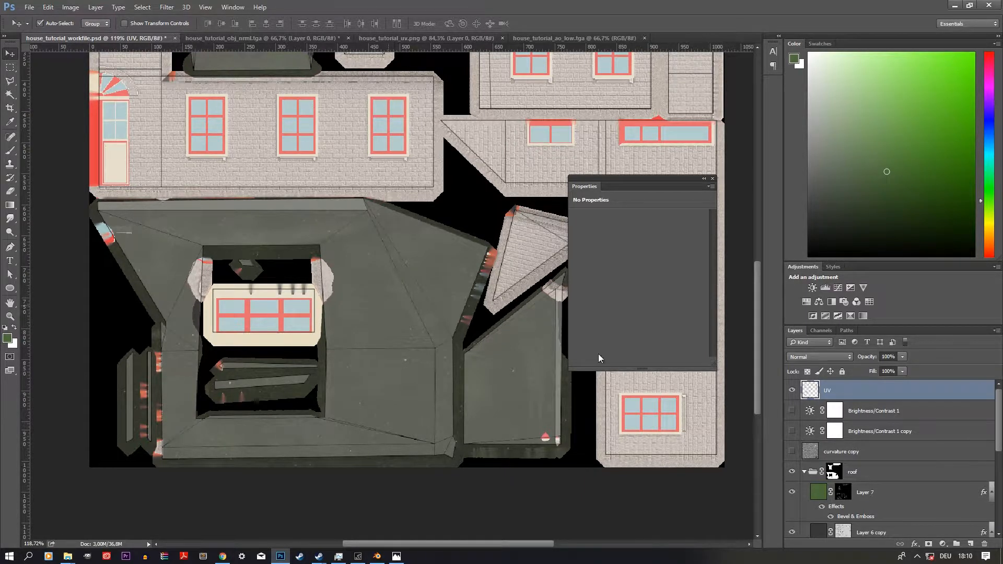
On the roof group's layer mask, marquee-select the unfilled areas around the dormer window and along the main roof's left edge.
{"action": "left_click", "coordinate": [835, 472]}
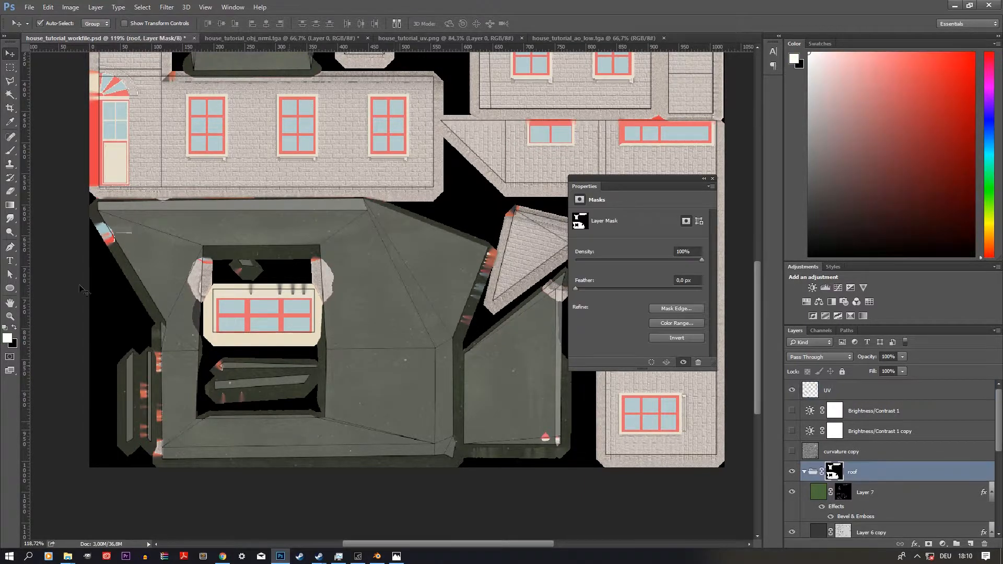
{"action": "left_click", "coordinate": [11, 66]}
{"action": "left_click_drag", "start_coordinate": [197, 356], "coordinate": [387, 427]}
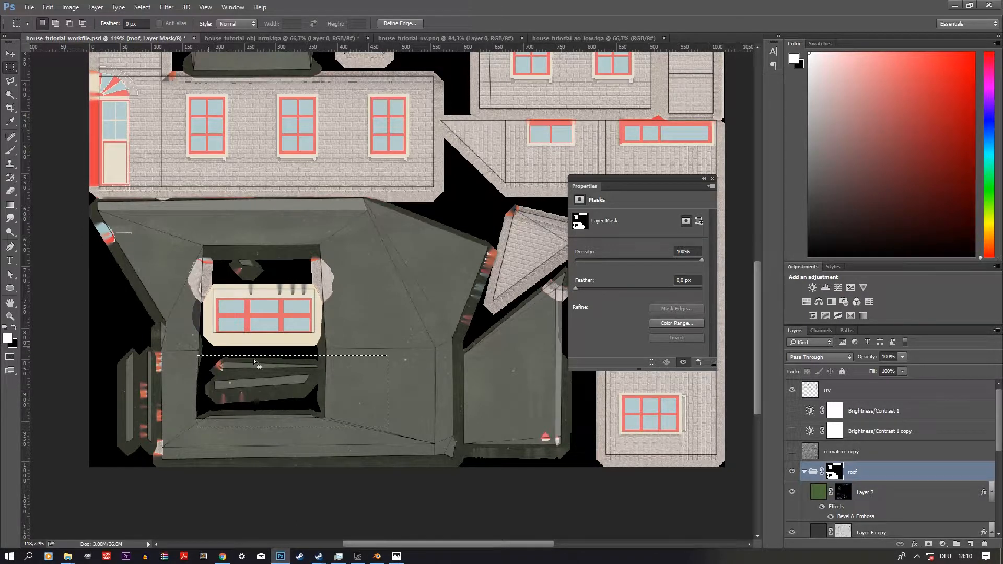
{"action": "left_click_drag", "start_coordinate": [108, 318], "coordinate": [178, 467]}
{"action": "left_click_drag", "start_coordinate": [90, 205], "coordinate": [145, 313]}
{"action": "left_click_drag", "start_coordinate": [171, 234], "coordinate": [320, 381]}
{"action": "scroll", "coordinate": [423, 270], "scroll_direction": "down", "scroll_amount": 3}
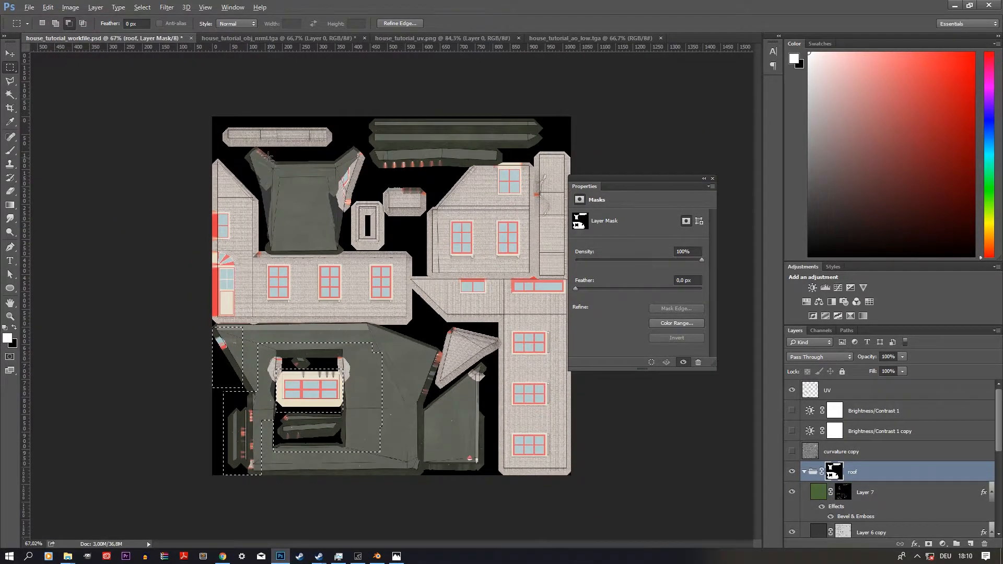
Add the upper roof piece to the selection with the marquee and Polygonal Lasso, following its slanted sides.
{"action": "scroll", "coordinate": [200, 99], "scroll_direction": "up", "scroll_amount": 2}
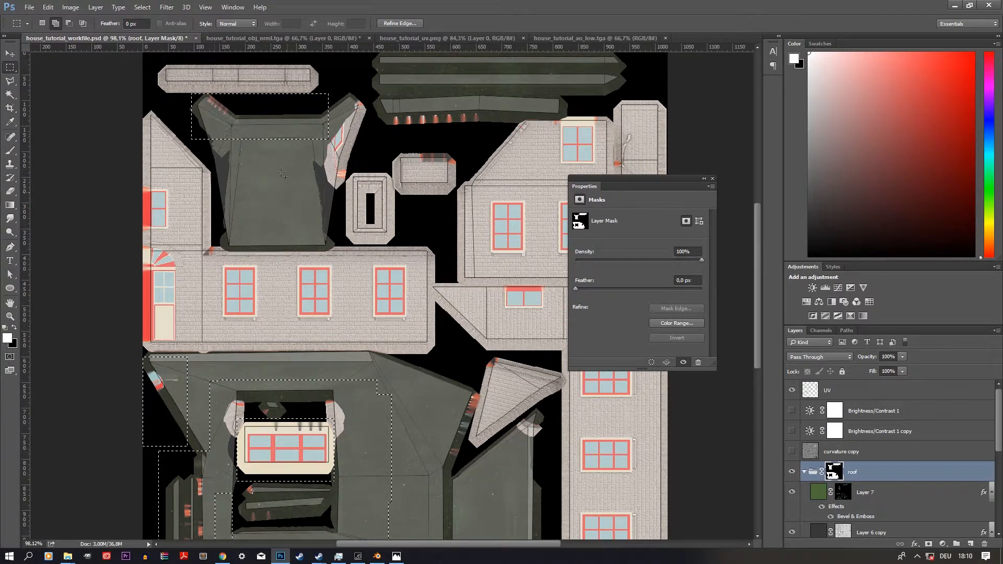
{"action": "left_click_drag", "start_coordinate": [324, 89], "coordinate": [369, 136]}
{"action": "left_click", "coordinate": [10, 81]}
{"action": "left_click", "coordinate": [368, 100]}
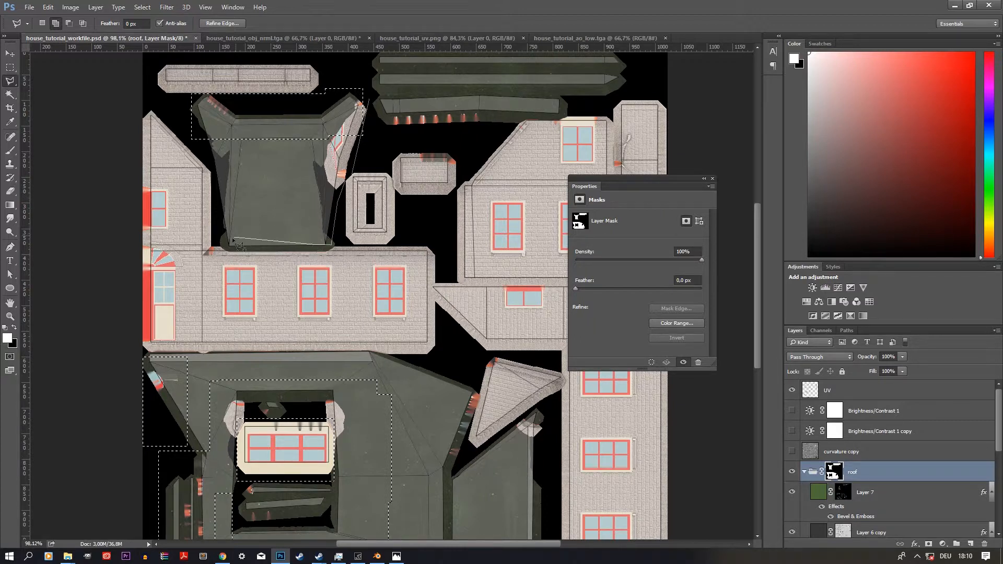
{"action": "left_click", "coordinate": [213, 167]}
{"action": "left_click", "coordinate": [193, 127]}
{"action": "left_click", "coordinate": [369, 96]}
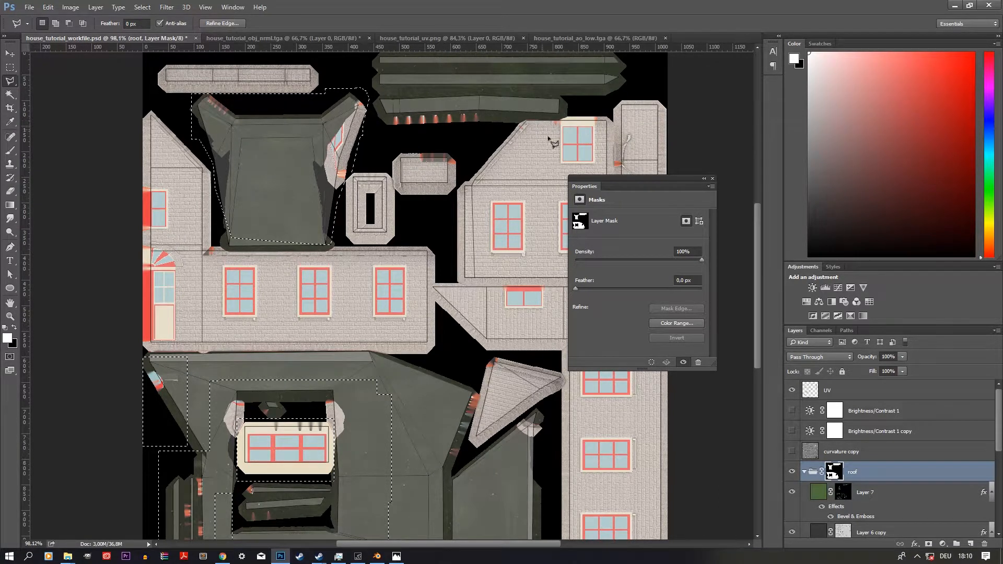
Add the small roof piece beside the main roof to the selection with the Polygonal Lasso.
{"action": "scroll", "coordinate": [553, 142], "scroll_direction": "down", "scroll_amount": 3}
{"action": "key", "text": "shift"}
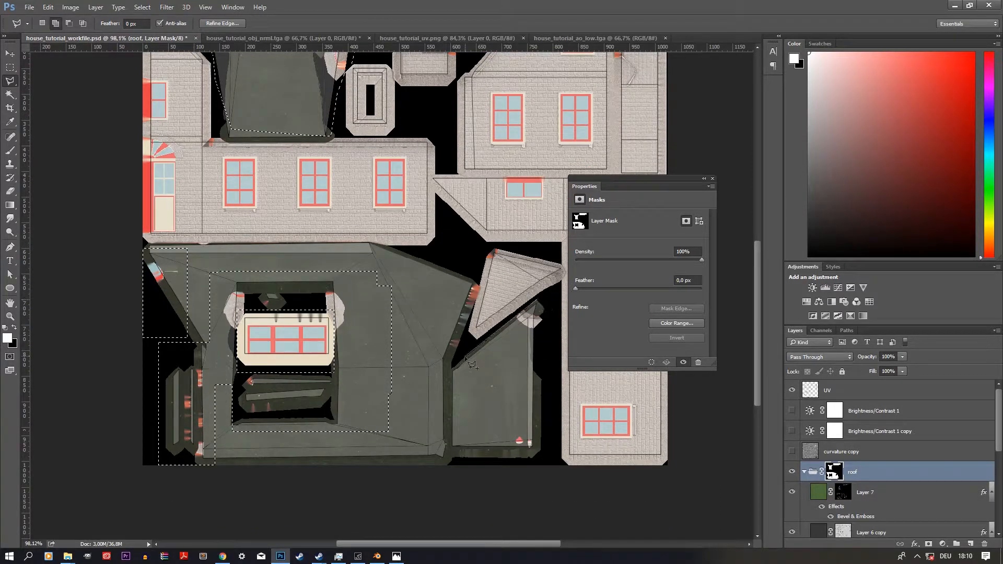
{"action": "left_click", "coordinate": [439, 474]}
{"action": "left_click", "coordinate": [547, 473]}
{"action": "left_click", "coordinate": [554, 303]}
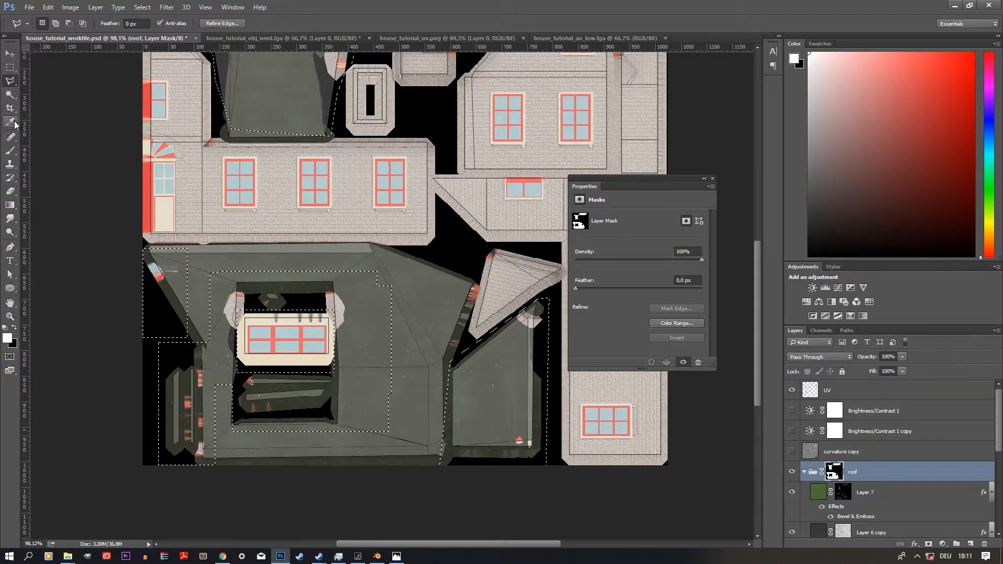
Fill the selected parts of the roof mask with white, deselect, hide the UV layer and save the work file.
{"action": "key", "text": "alt+BackSpace"}
{"action": "key", "text": "ctrl+d"}
{"action": "scroll", "coordinate": [316, 302], "scroll_direction": "down", "scroll_amount": 3}
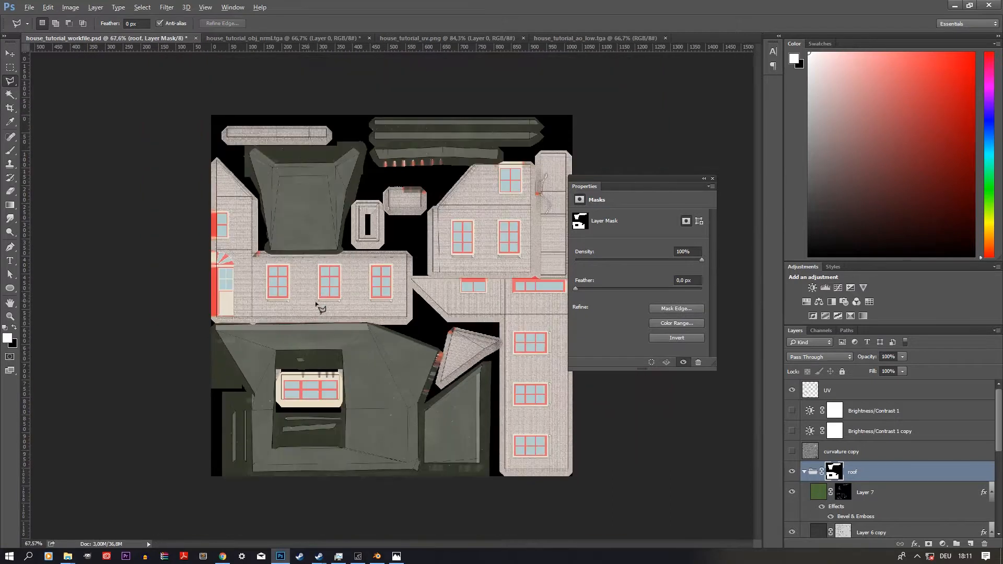
{"action": "left_click", "coordinate": [792, 391]}
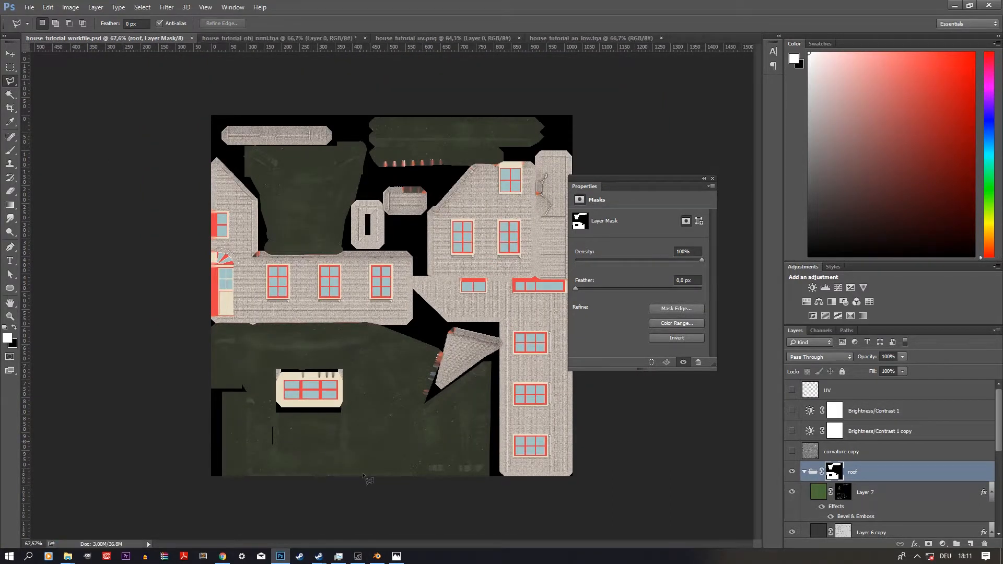
Switch to Blender and set the 3D viewport to Rendered shading.
{"action": "left_click", "coordinate": [378, 557]}
{"action": "left_click", "coordinate": [194, 297]}
{"action": "left_click", "coordinate": [220, 223]}
Check the updated roof texture around the dormer and along the eaves from several angles.
{"action": "mouse_move", "coordinate": [233, 233]}
{"action": "left_mouse_down"}
{"action": "mouse_move", "coordinate": [209, 225]}
{"action": "mouse_move", "coordinate": [213, 212]}
{"action": "mouse_move", "coordinate": [205, 219]}
{"action": "mouse_move", "coordinate": [291, 193]}
{"action": "mouse_move", "coordinate": [268, 200]}
{"action": "mouse_move", "coordinate": [246, 176]}
{"action": "mouse_move", "coordinate": [309, 182]}
{"action": "mouse_move", "coordinate": [276, 189]}
{"action": "mouse_move", "coordinate": [243, 233]}
{"action": "mouse_move", "coordinate": [243, 178]}
{"action": "left_mouse_up"}
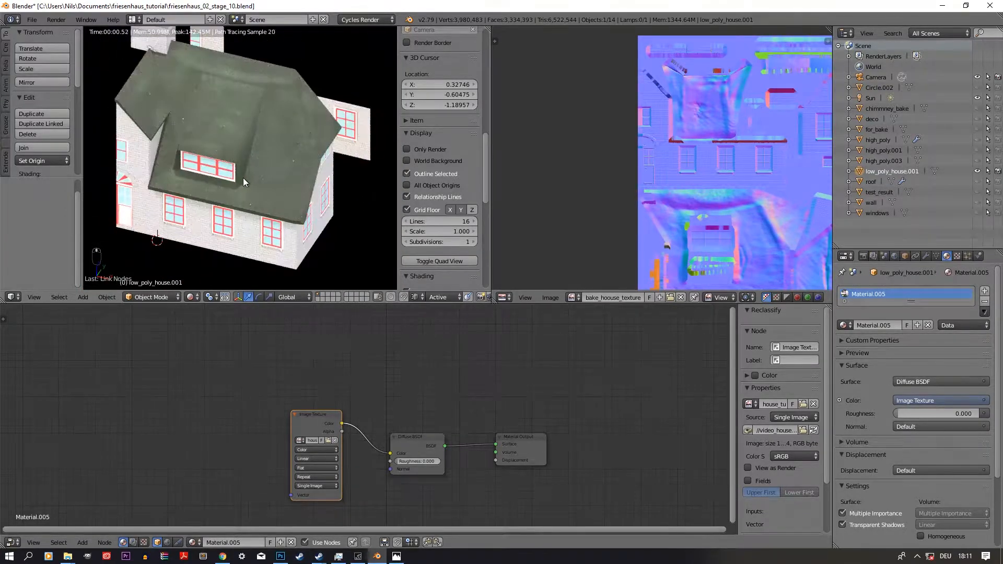
{"action": "scroll", "coordinate": [243, 178], "scroll_direction": "down", "scroll_amount": 4}
{"action": "left_click_drag", "start_coordinate": [250, 216], "coordinate": [241, 174]}
{"action": "scroll", "coordinate": [241, 175], "scroll_direction": "up", "scroll_amount": 4}
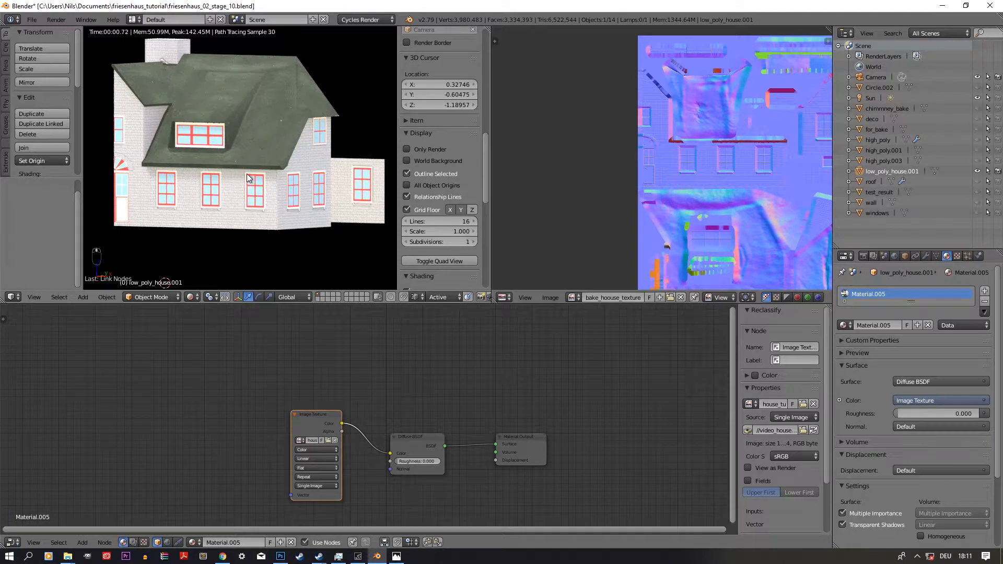
{"action": "mouse_move", "coordinate": [251, 173]}
{"action": "left_mouse_down"}
{"action": "mouse_move", "coordinate": [271, 176]}
{"action": "mouse_move", "coordinate": [140, 202]}
{"action": "left_mouse_up"}
{"action": "mouse_move", "coordinate": [231, 164]}
{"action": "left_mouse_down"}
{"action": "mouse_move", "coordinate": [274, 170]}
{"action": "mouse_move", "coordinate": [208, 159]}
{"action": "mouse_move", "coordinate": [236, 161]}
{"action": "left_mouse_up"}
{"action": "scroll", "coordinate": [236, 161], "scroll_direction": "up", "scroll_amount": 4}
{"action": "scroll", "coordinate": [237, 161], "scroll_direction": "down", "scroll_amount": 4}
{"action": "left_click_drag", "start_coordinate": [248, 209], "coordinate": [209, 211]}
Duplicate the Image Texture node of Material.005 and place the copy below the original.
{"action": "left_click_drag", "start_coordinate": [227, 487], "coordinate": [182, 351]}
{"action": "left_click_drag", "start_coordinate": [257, 365], "coordinate": [228, 414]}
{"action": "left_click", "coordinate": [244, 328]}
{"action": "key", "text": "shift+d"}
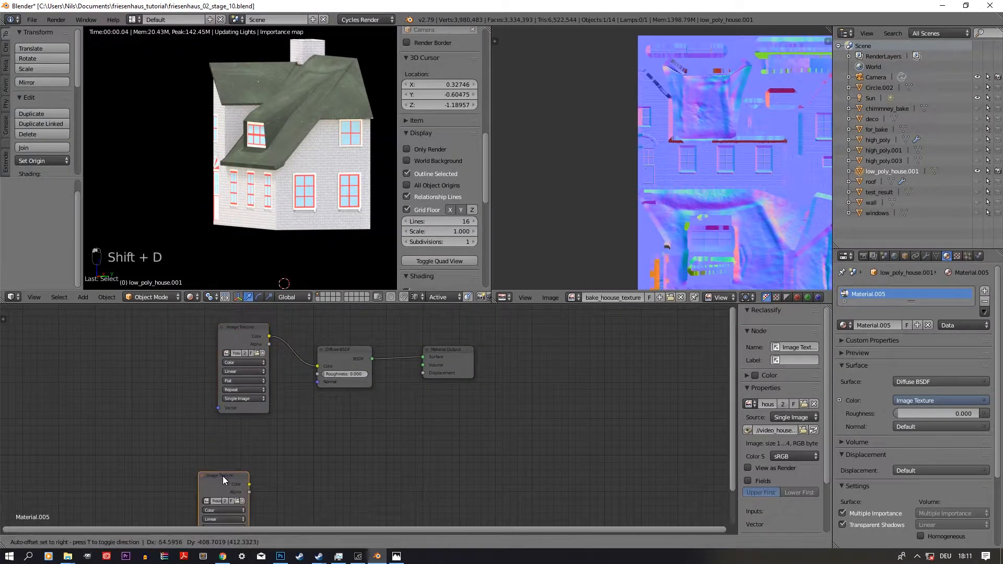
{"action": "left_click", "coordinate": [221, 474]}
Change the image editor to a 3D View, select the Sun lamp and rotate it in top view.
{"action": "left_click", "coordinate": [502, 298]}
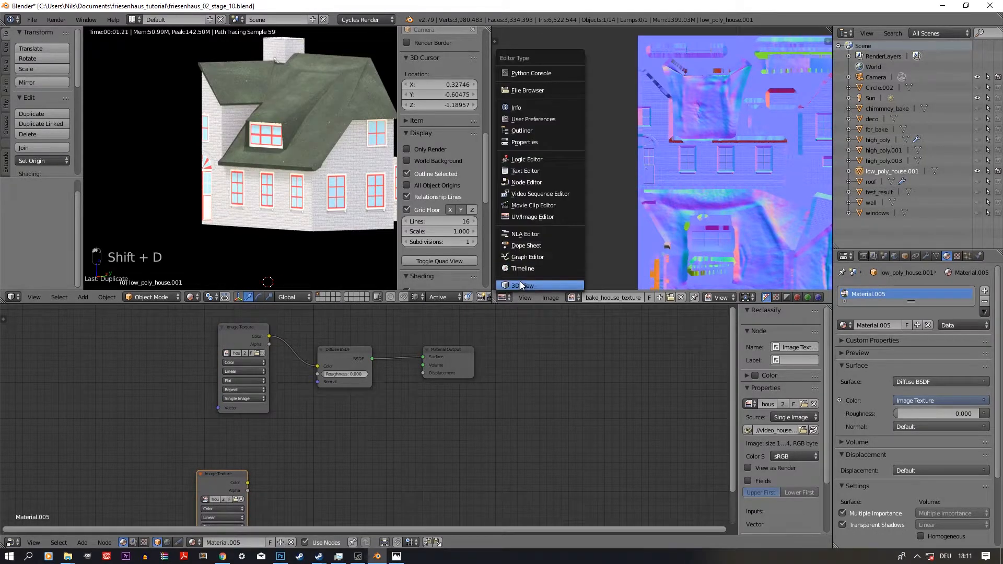
{"action": "left_click", "coordinate": [520, 283]}
{"action": "right_click", "coordinate": [653, 168]}
{"action": "key", "text": "KP_1"}
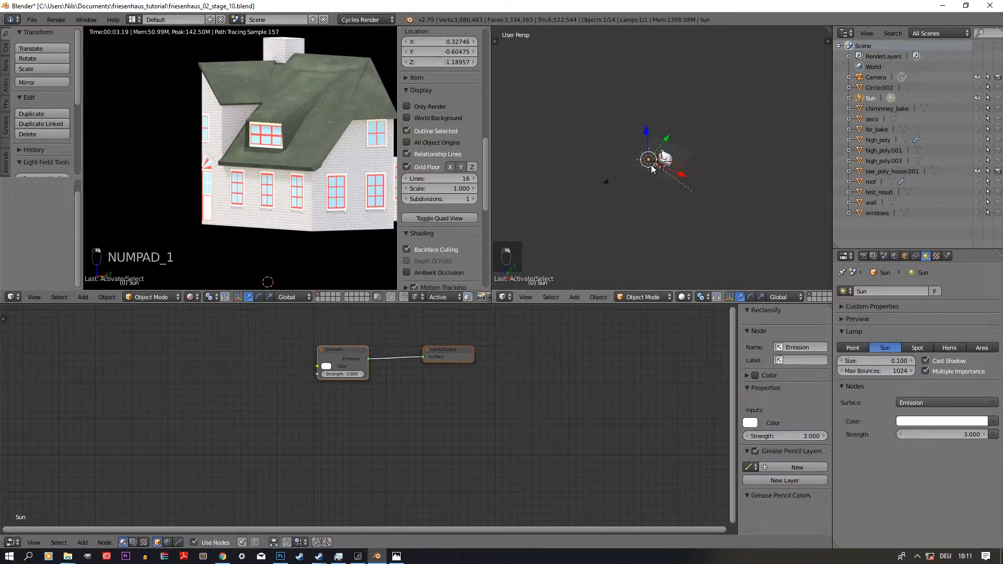
{"action": "key", "text": "KP_7"}
{"action": "key", "text": "r"}
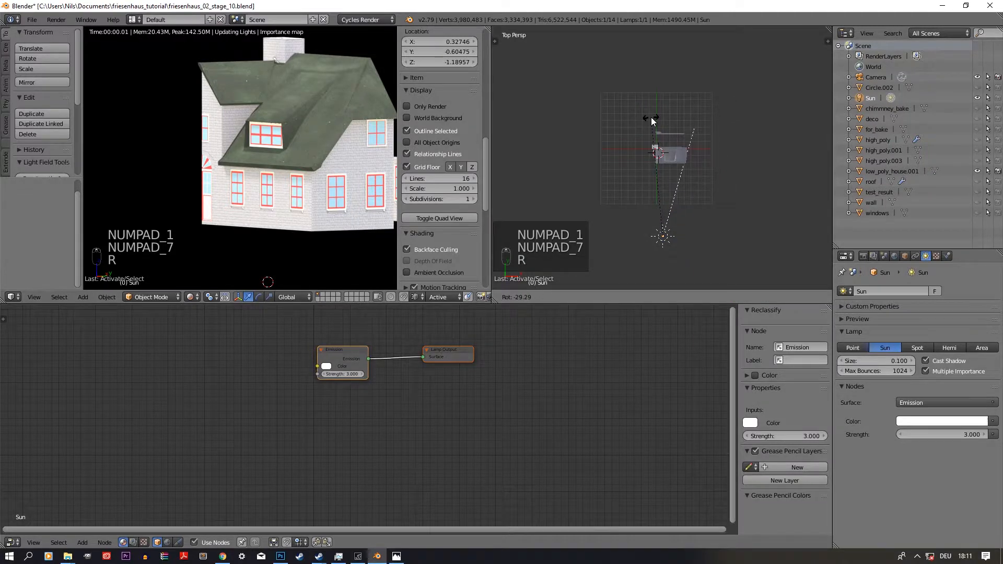
{"action": "left_click", "coordinate": [652, 121]}
Rotate the Sun lamp by about -11° in the right view.
{"action": "key", "text": "KP_1"}
{"action": "key", "text": "KP_3"}
{"action": "key", "text": "r"}
{"action": "left_click", "coordinate": [663, 78]}
Turn off Ambient Occlusion in the World settings and check the house's lighting in the rendered view.
{"action": "left_click", "coordinate": [895, 255]}
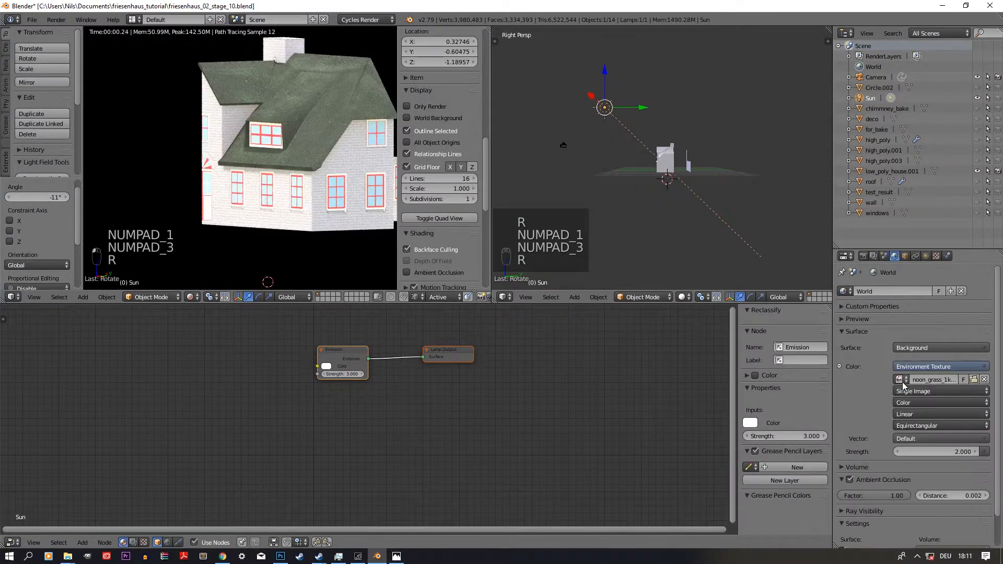
{"action": "left_click", "coordinate": [849, 481]}
{"action": "left_click_drag", "start_coordinate": [255, 220], "coordinate": [304, 265]}
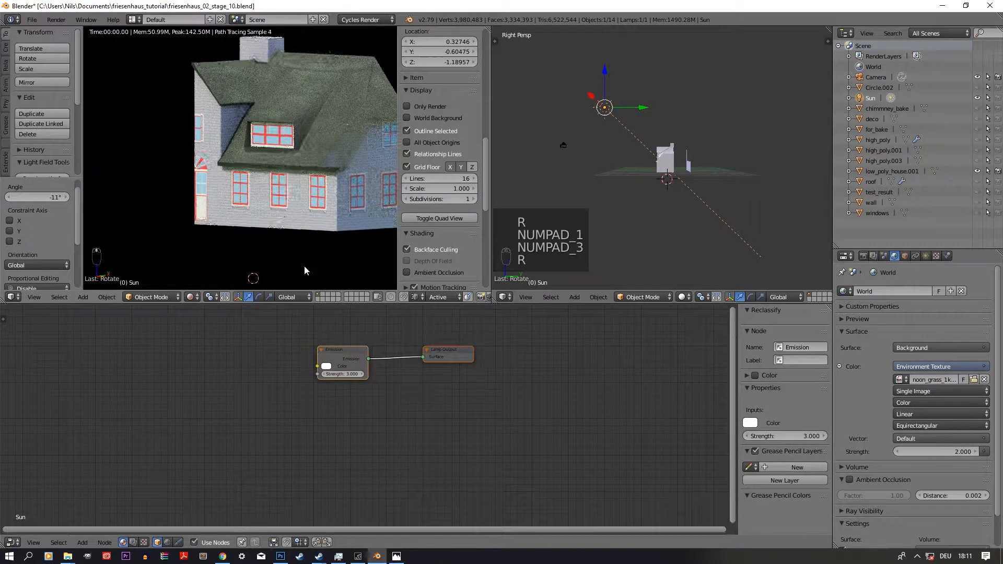
Select the low-poly house, connect the duplicated Image Texture's Color to the Diffuse BSDF's Normal input, and set it to Non-Color Data.
{"action": "right_click", "coordinate": [665, 158]}
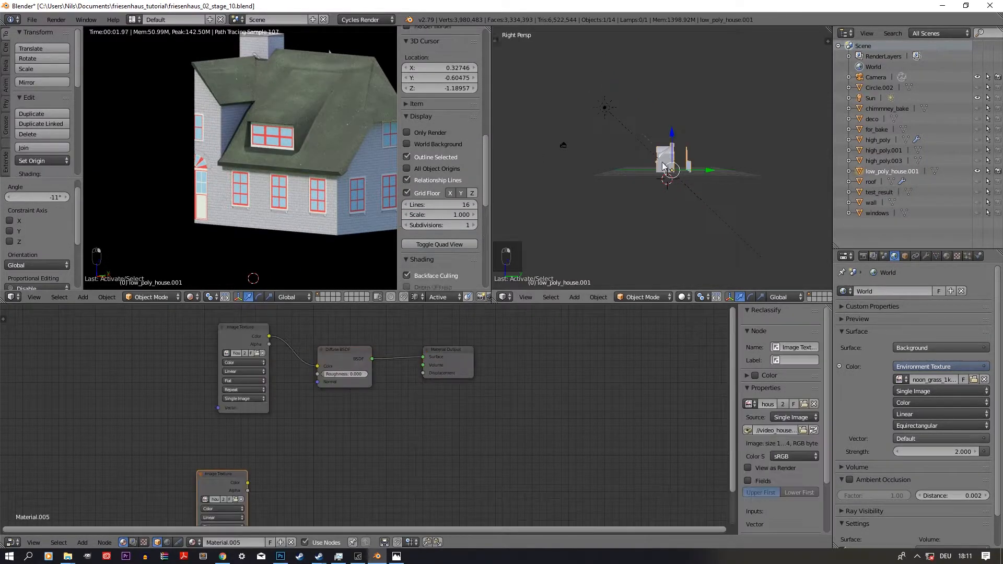
{"action": "left_click_drag", "start_coordinate": [285, 423], "coordinate": [352, 326]}
{"action": "left_click_drag", "start_coordinate": [348, 407], "coordinate": [349, 407]}
{"action": "left_click", "coordinate": [260, 448]}
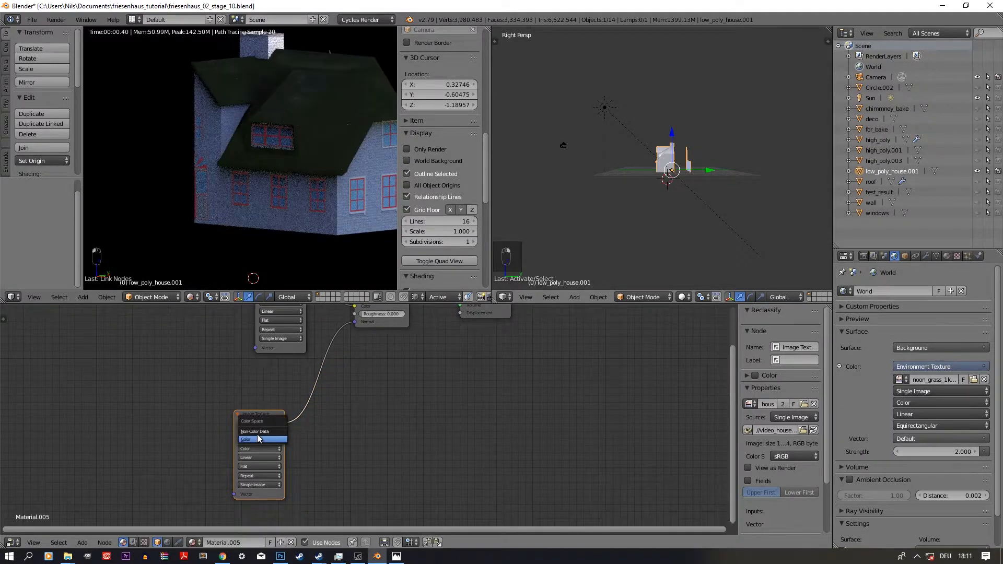
{"action": "left_click", "coordinate": [259, 430]}
Load house_tutorial_nrml.tga from the video_house folder into the lower Image Texture node.
{"action": "scroll", "coordinate": [224, 430], "scroll_direction": "up", "scroll_amount": 2}
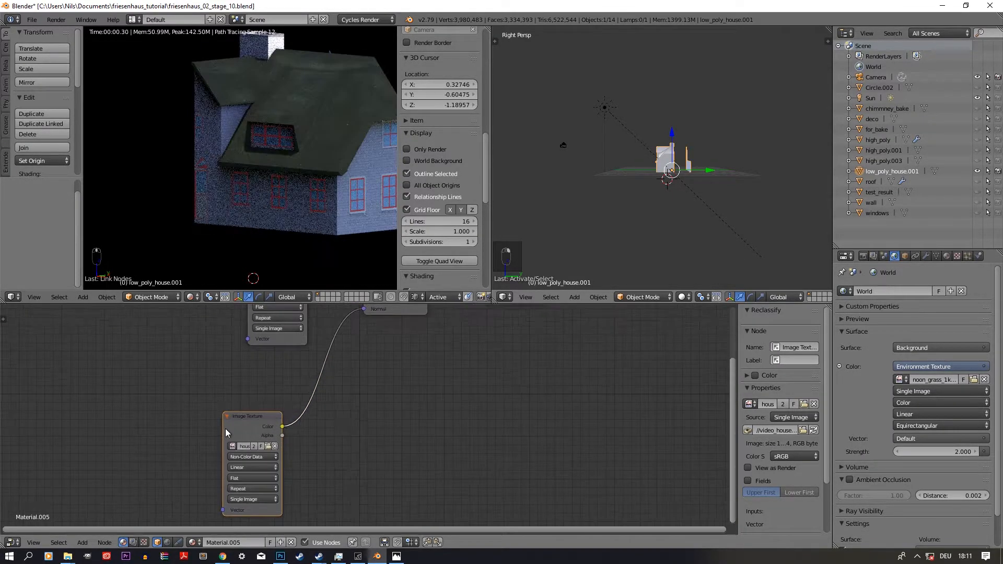
{"action": "left_click_drag", "start_coordinate": [199, 435], "coordinate": [131, 435]}
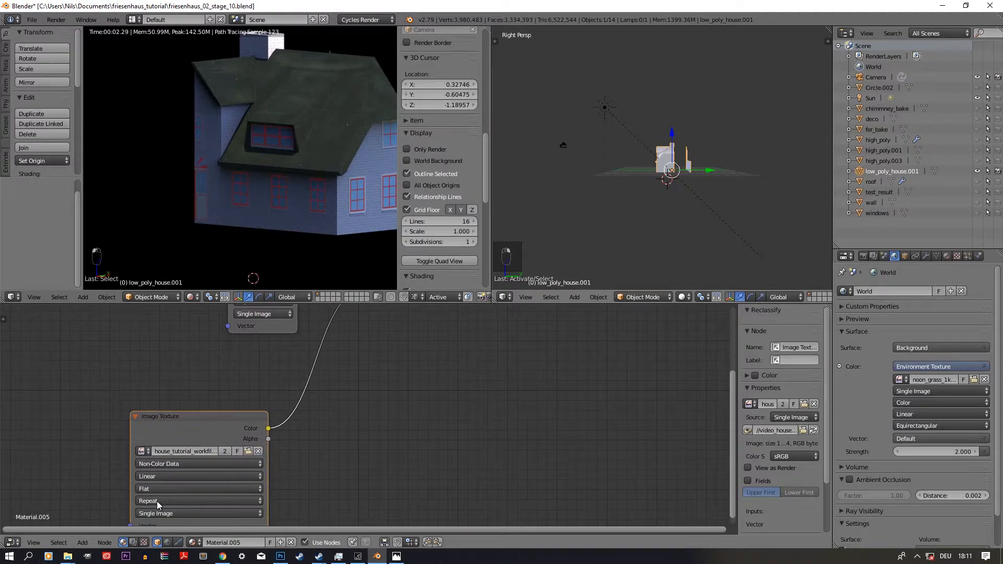
{"action": "left_click", "coordinate": [249, 452]}
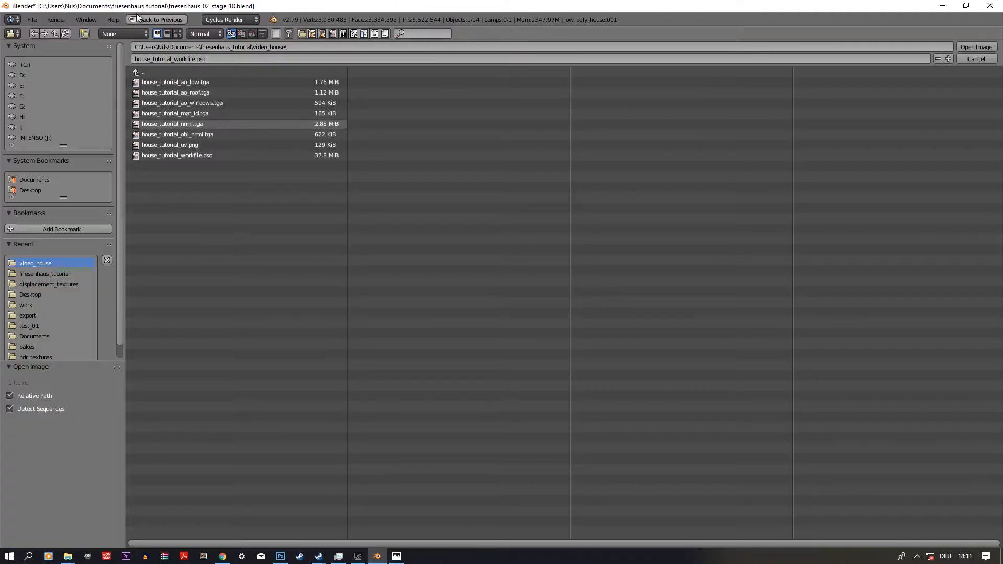
{"action": "left_click", "coordinate": [178, 34]}
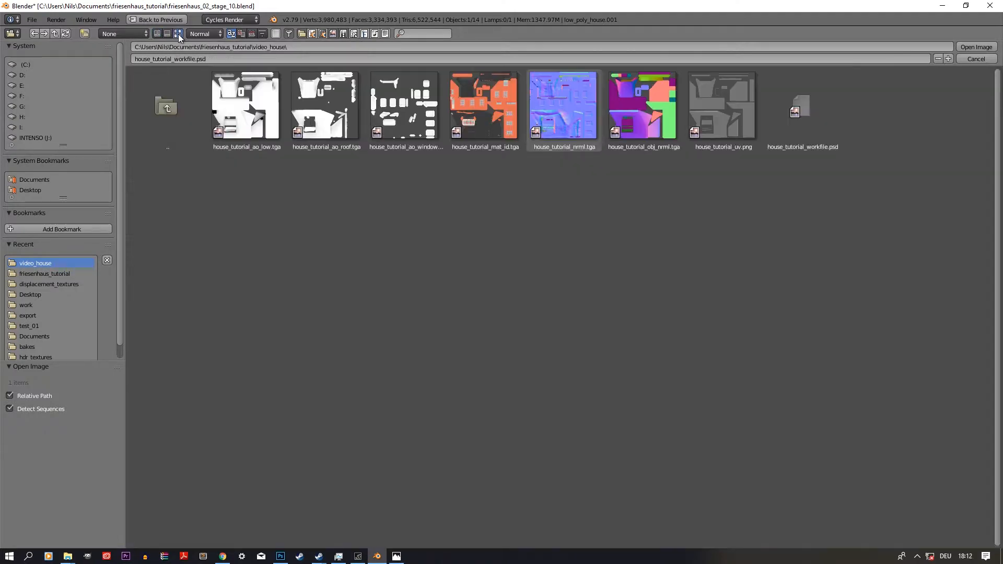
{"action": "double_click", "coordinate": [573, 102]}
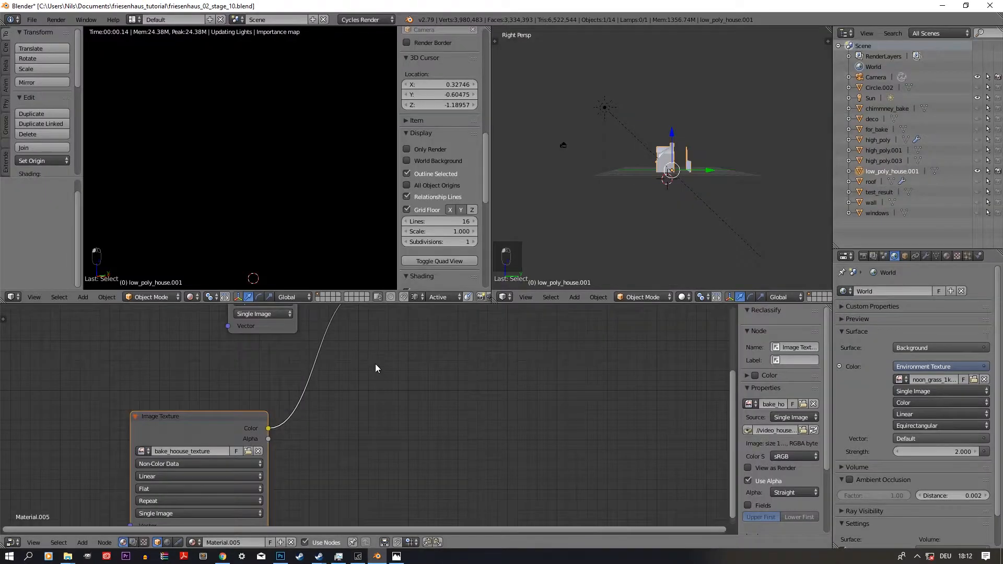
Add a Normal Map node into the link between the lower Image Texture and the Diffuse BSDF's Normal input.
{"action": "key", "text": "Home"}
{"action": "key", "text": "shift+a"}
{"action": "mouse_move", "coordinate": [313, 480]}
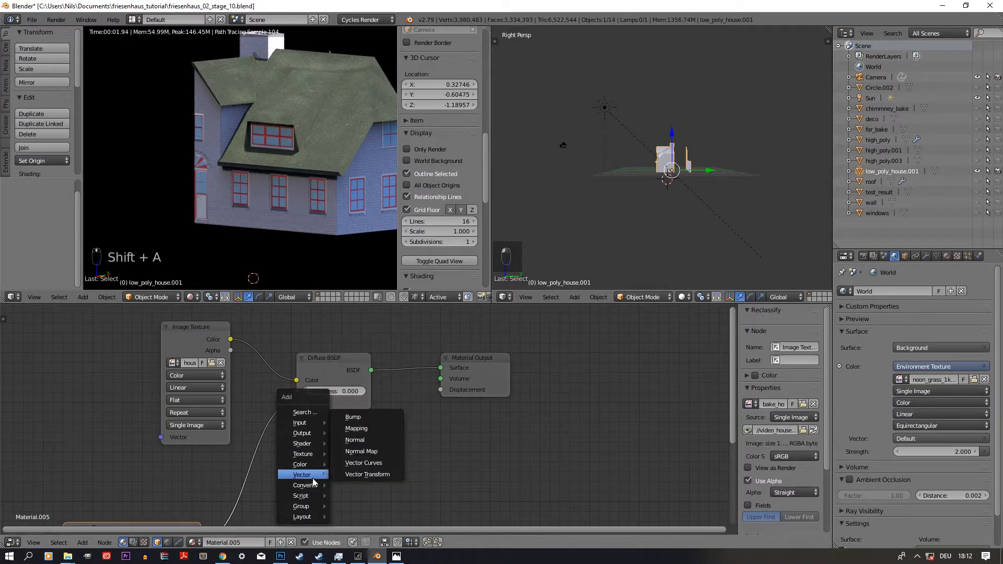
{"action": "left_click", "coordinate": [361, 452]}
{"action": "left_click", "coordinate": [279, 486]}
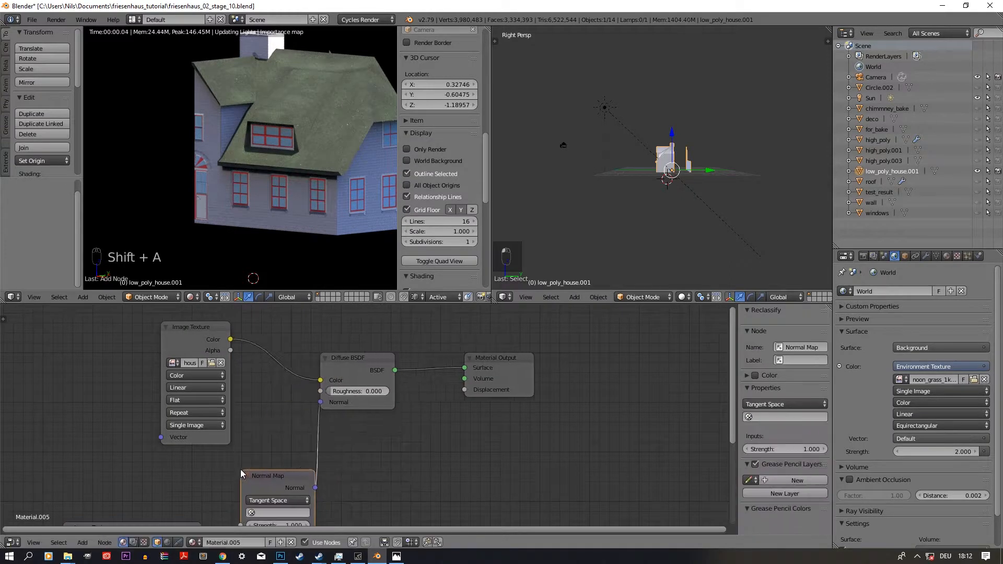
Try a Normal Map strength of 3 and check the walls and windows in the rendered view.
{"action": "scroll", "coordinate": [266, 182], "scroll_direction": "up", "scroll_amount": 5}
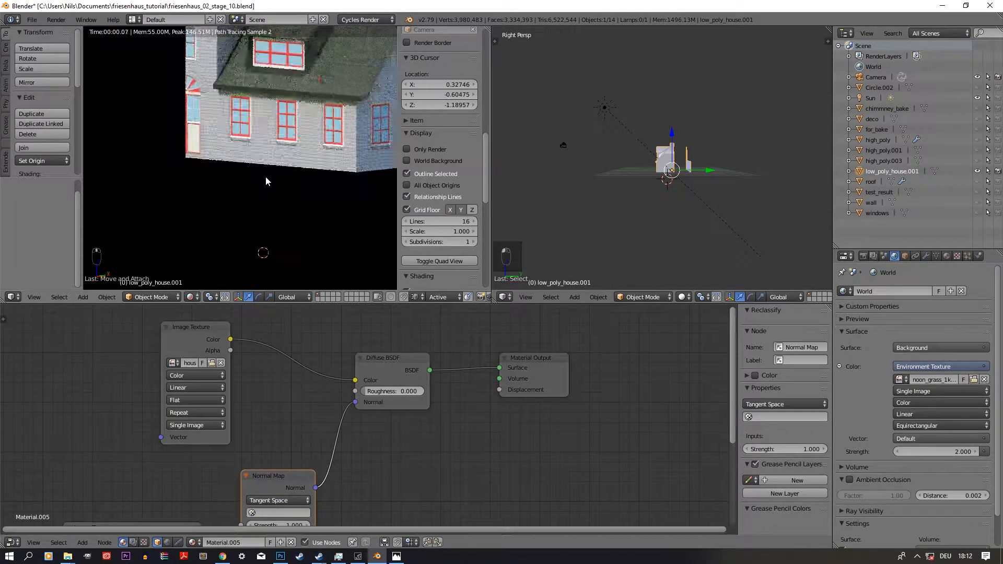
{"action": "scroll", "coordinate": [263, 478], "scroll_direction": "down", "scroll_amount": 2}
{"action": "left_click", "coordinate": [271, 483]}
{"action": "type", "text": "3"}
{"action": "key", "text": "Return"}
{"action": "left_click_drag", "start_coordinate": [262, 192], "coordinate": [211, 204]}
{"action": "scroll", "coordinate": [211, 204], "scroll_direction": "up", "scroll_amount": 2}
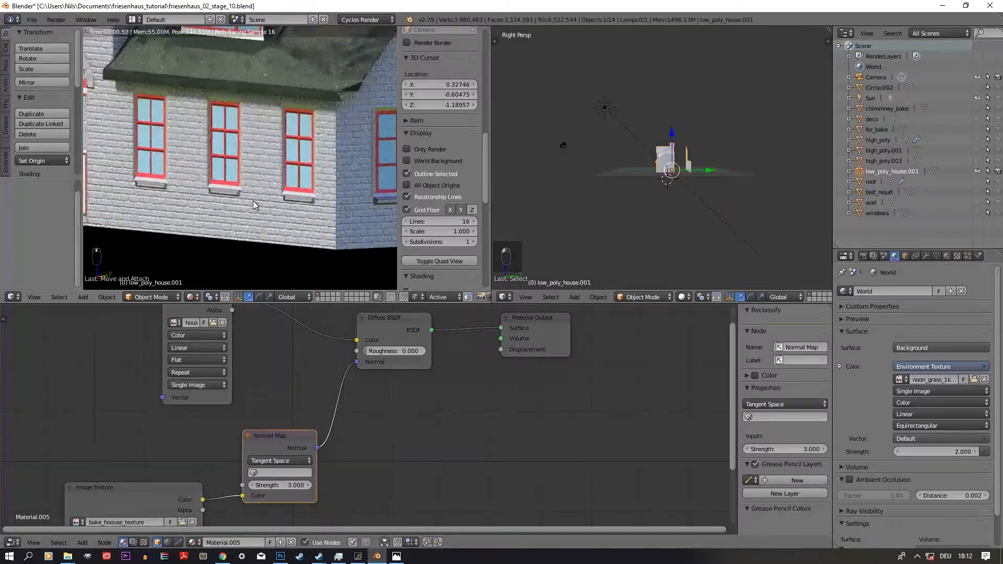
{"action": "scroll", "coordinate": [255, 203], "scroll_direction": "up", "scroll_amount": 10}
Set the Normal Map strength to 1 and check the roof and walls from several angles in the rendered view.
{"action": "left_click", "coordinate": [267, 485]}
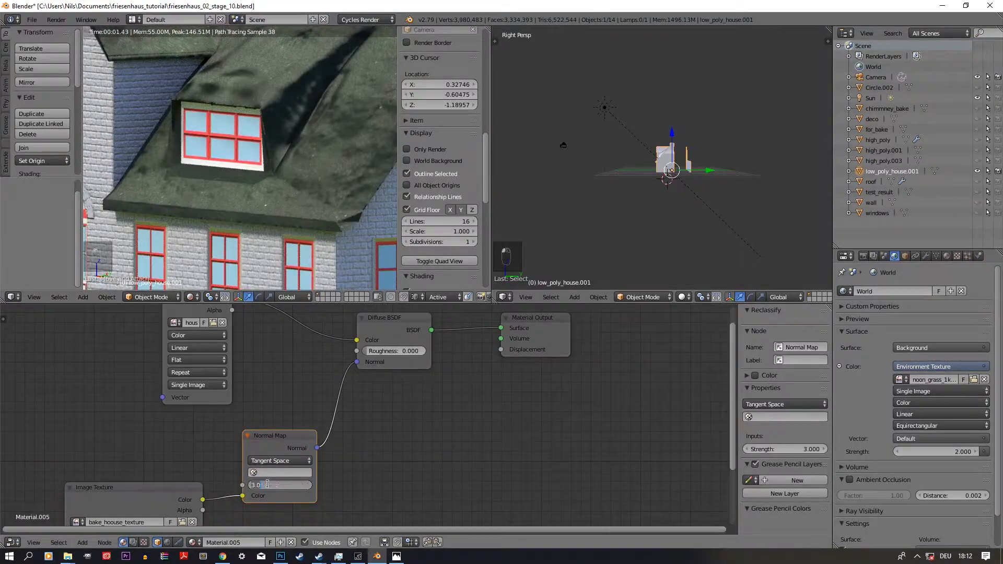
{"action": "type", "text": "1"}
{"action": "key", "text": "Return"}
{"action": "left_click_drag", "start_coordinate": [274, 183], "coordinate": [216, 248]}
{"action": "scroll", "coordinate": [295, 210], "scroll_direction": "down", "scroll_amount": 2}
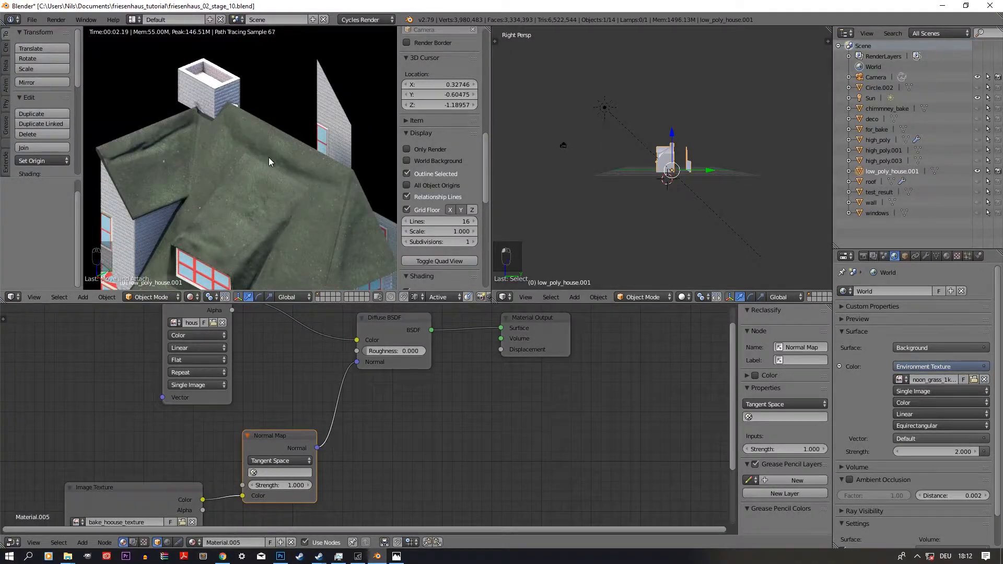
{"action": "left_click_drag", "start_coordinate": [246, 152], "coordinate": [252, 107]}
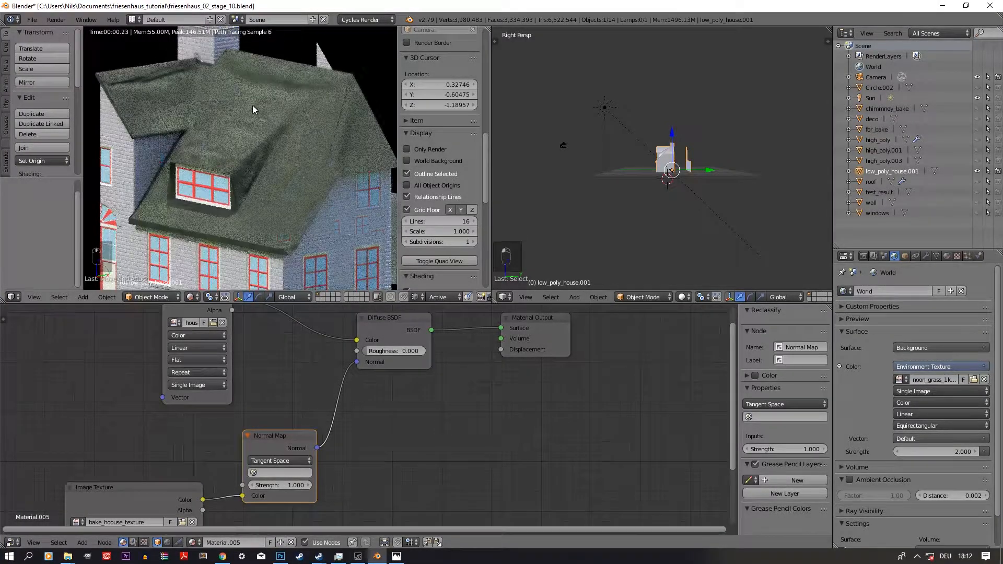
{"action": "scroll", "coordinate": [252, 107], "scroll_direction": "down", "scroll_amount": 3}
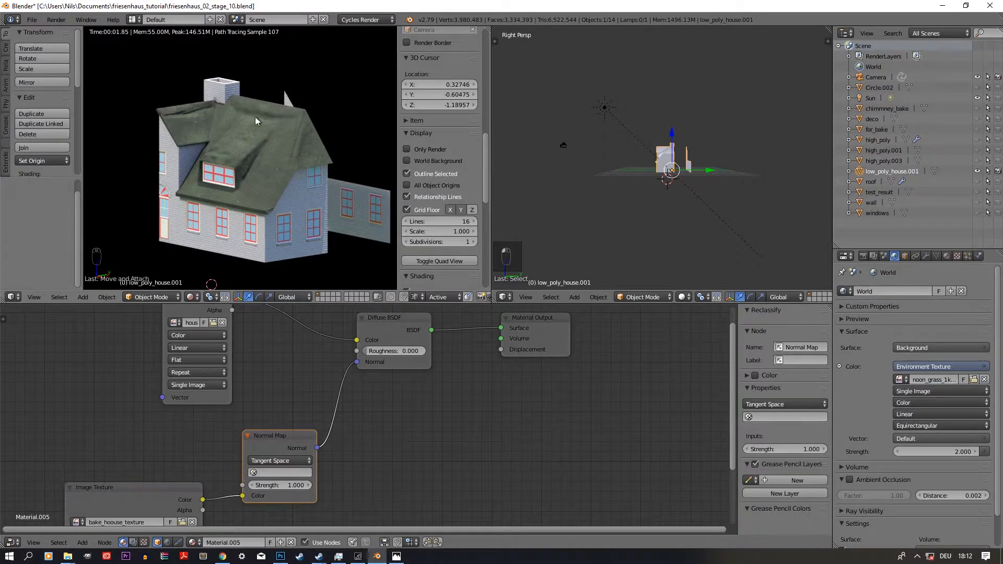
{"action": "left_click_drag", "start_coordinate": [255, 187], "coordinate": [287, 180]}
{"action": "left_click_drag", "start_coordinate": [275, 218], "coordinate": [278, 215]}
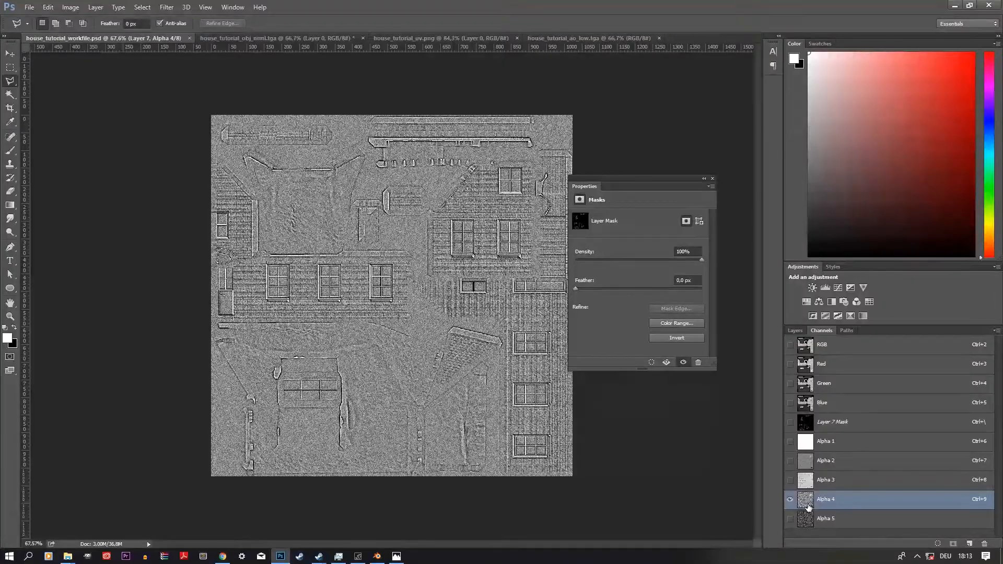
Examine the Alpha 1 to Alpha 5 channels and the Layer 7 mask channel of the Photoshop work file.
{"action": "left_click", "coordinate": [809, 486]}
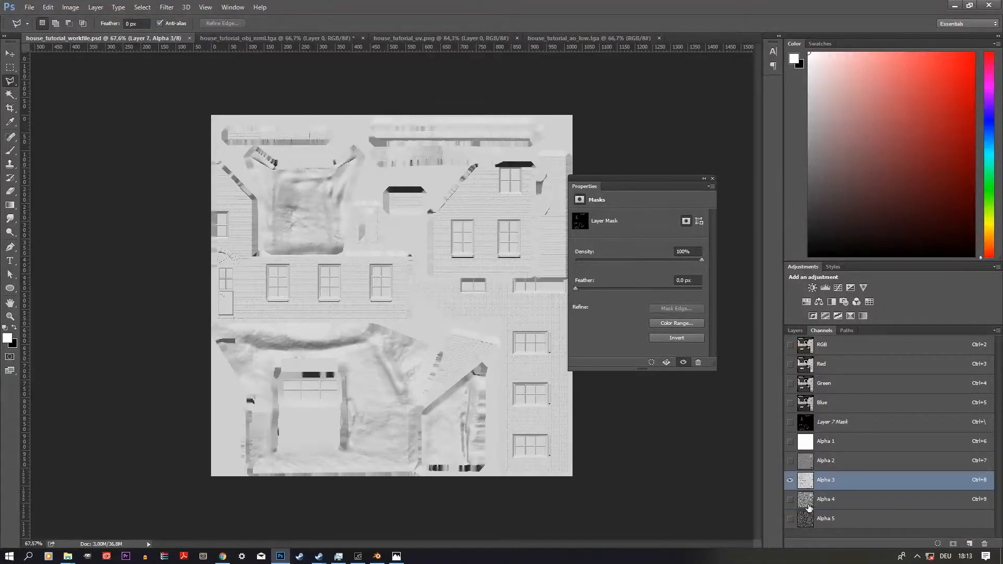
{"action": "left_click", "coordinate": [808, 462]}
{"action": "left_click", "coordinate": [808, 481]}
{"action": "left_click", "coordinate": [808, 503]}
{"action": "left_click", "coordinate": [805, 521]}
{"action": "left_click", "coordinate": [807, 503]}
{"action": "left_click", "coordinate": [809, 484]}
{"action": "left_click", "coordinate": [810, 467]}
{"action": "left_click", "coordinate": [806, 444]}
{"action": "left_click", "coordinate": [813, 469]}
{"action": "left_click", "coordinate": [807, 424]}
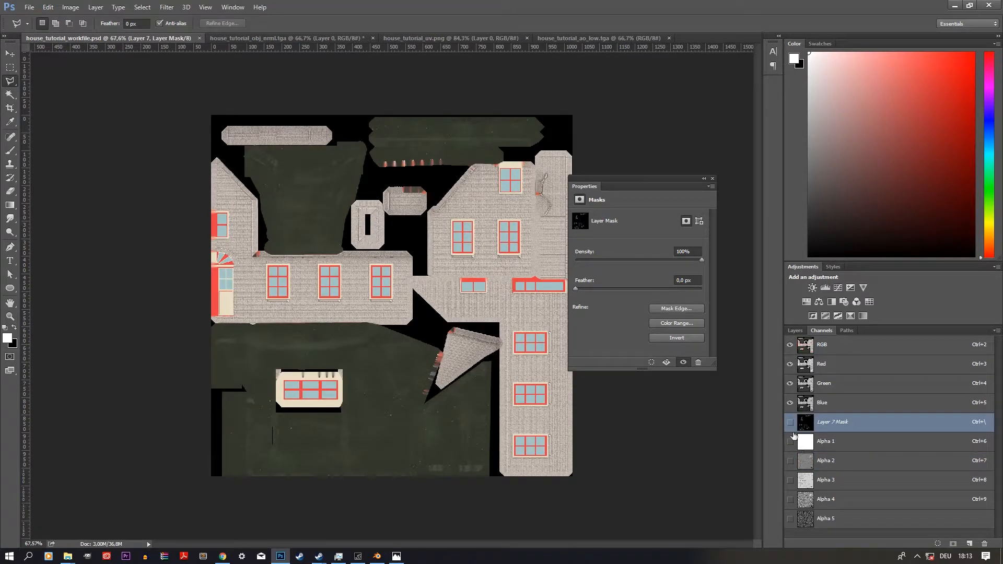
{"action": "left_click", "coordinate": [791, 422]}
{"action": "left_click", "coordinate": [791, 422]}
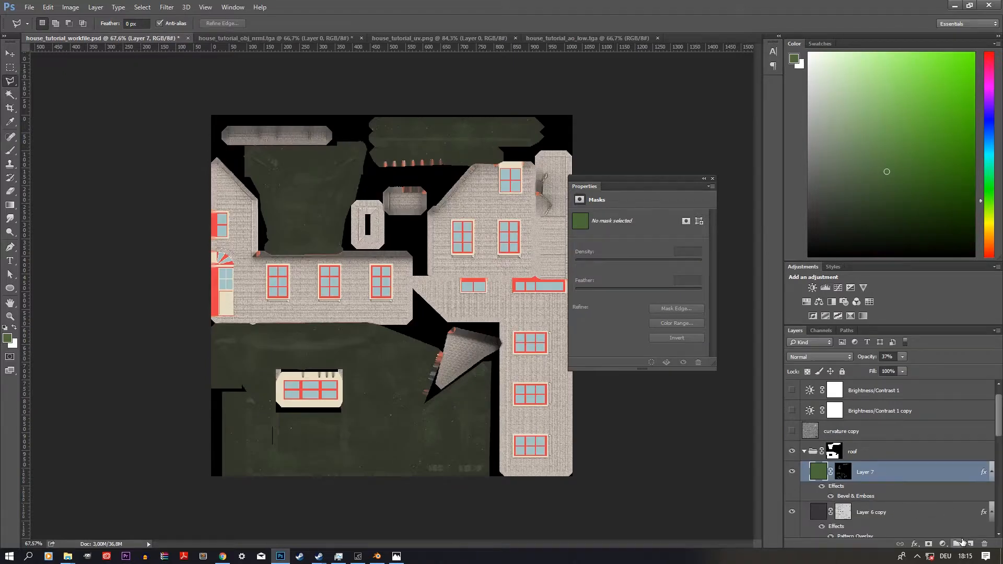
Add a new layer above Layer 7 in the roof group and fill it with dark brown #4c4328.
{"action": "left_click", "coordinate": [969, 544]}
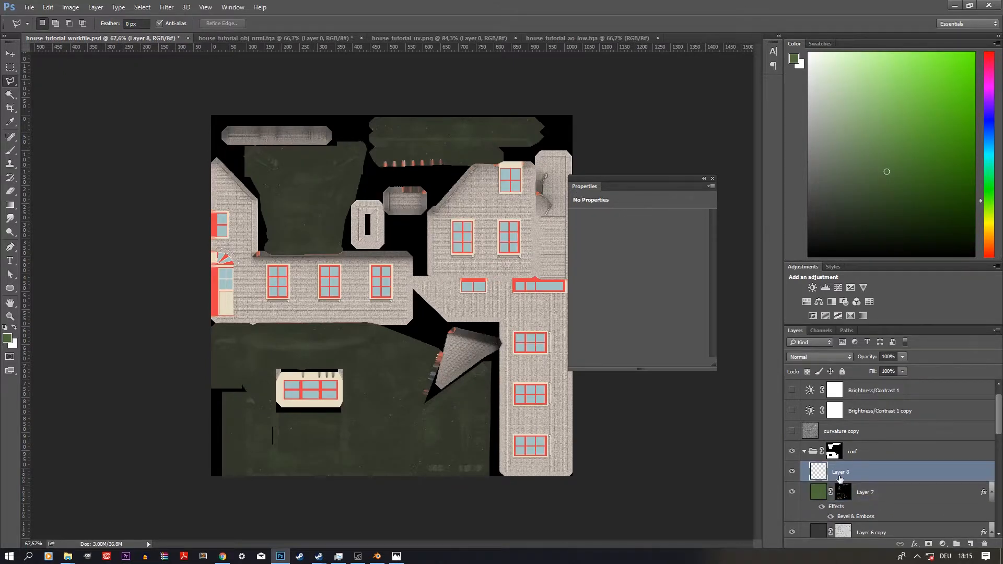
{"action": "key", "text": "alt+BackSpace"}
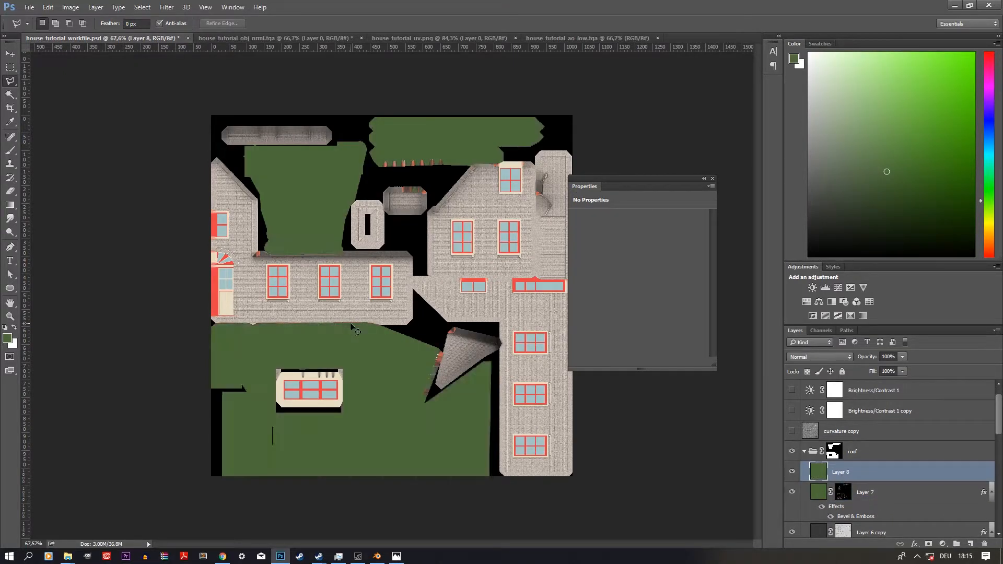
{"action": "key", "text": "ctrl+BackSpace"}
{"action": "left_click", "coordinate": [10, 339]}
{"action": "left_click_drag", "start_coordinate": [522, 356], "coordinate": [498, 359]}
{"action": "left_click_drag", "start_coordinate": [614, 408], "coordinate": [614, 419]}
{"action": "left_click", "coordinate": [530, 397]}
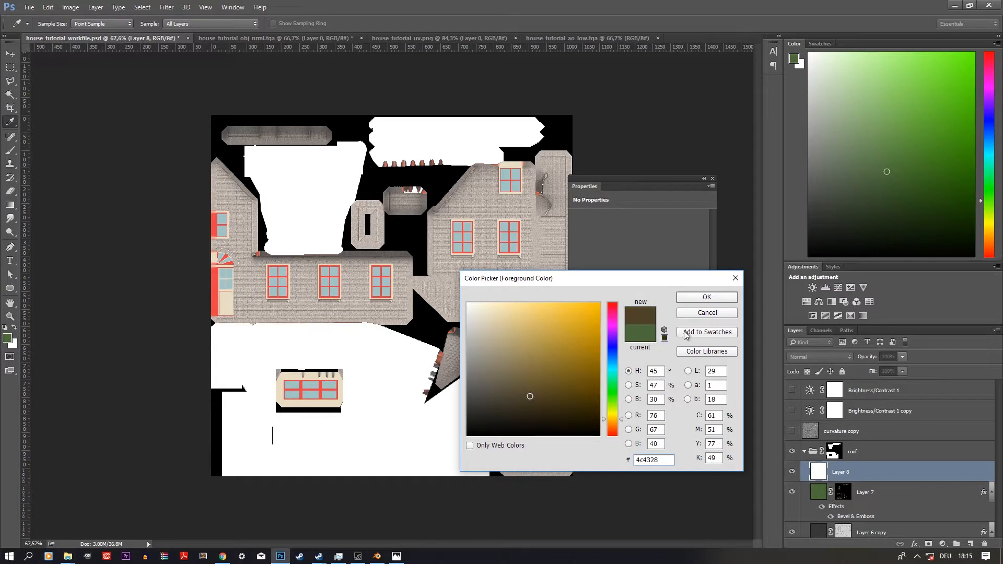
{"action": "left_click", "coordinate": [706, 297]}
{"action": "key", "text": "l"}
{"action": "key", "text": "alt+BackSpace"}
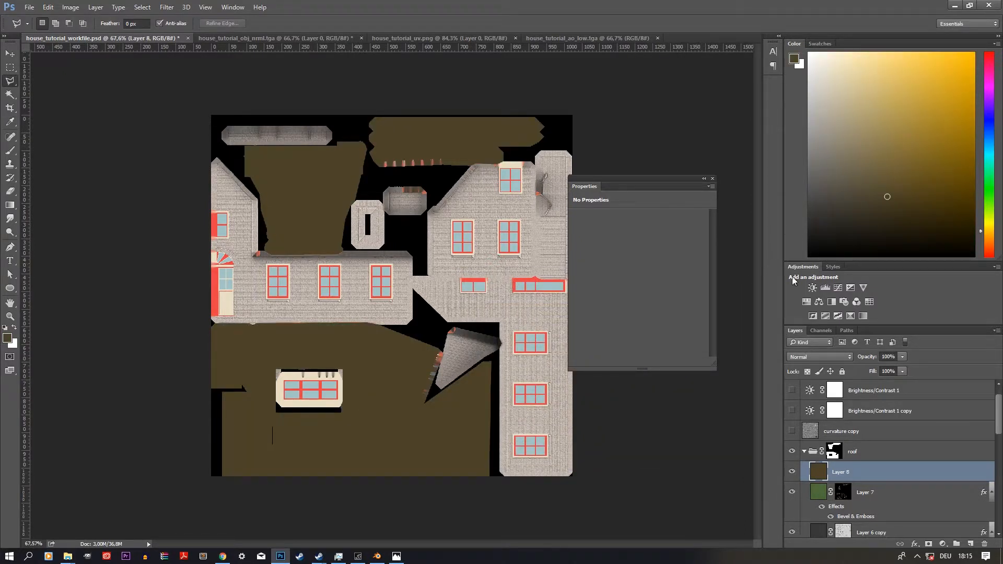
Load the Alpha 4 channel as a selection and turn it into a layer mask on the brown layer.
{"action": "left_click", "coordinate": [821, 330]}
{"action": "left_click_drag", "start_coordinate": [808, 485], "coordinate": [824, 508]}
{"action": "left_click", "coordinate": [809, 485], "text": "ctrl"}
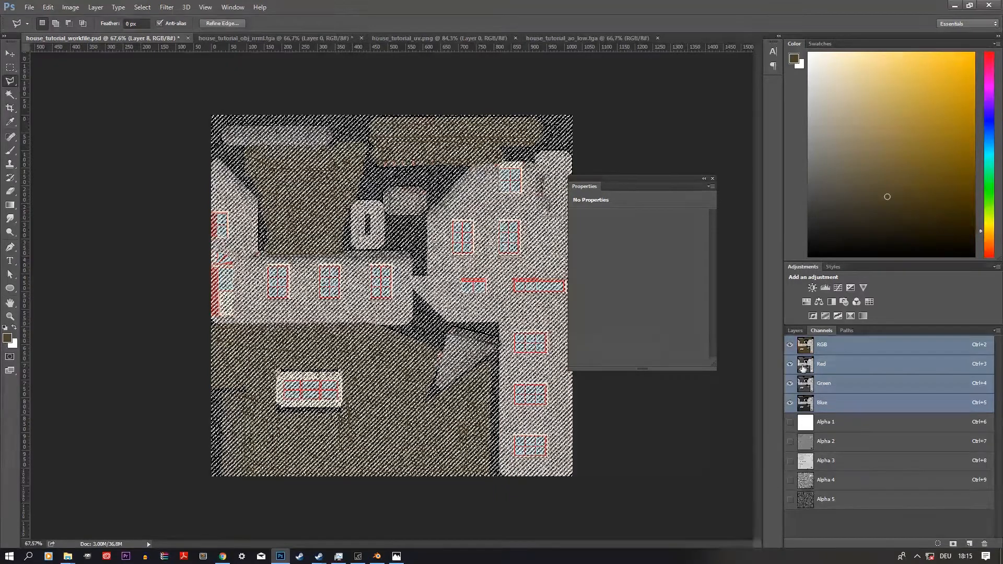
{"action": "left_click", "coordinate": [796, 331]}
{"action": "left_click", "coordinate": [929, 544]}
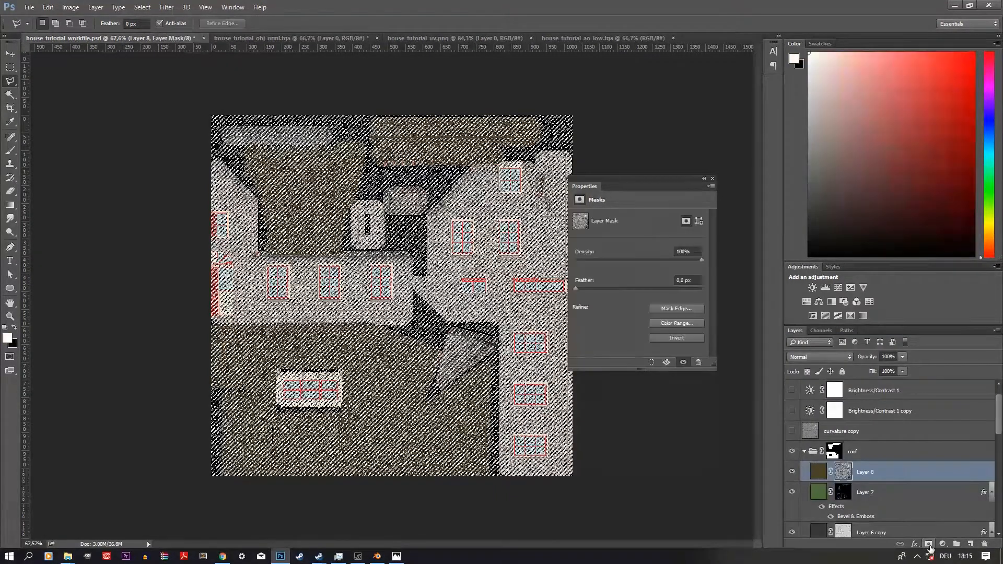
Compare the roof with the brown layer hidden and shown, set its blend mode to Soft Light, and inspect the roof texture.
{"action": "scroll", "coordinate": [404, 407], "scroll_direction": "up", "scroll_amount": 5}
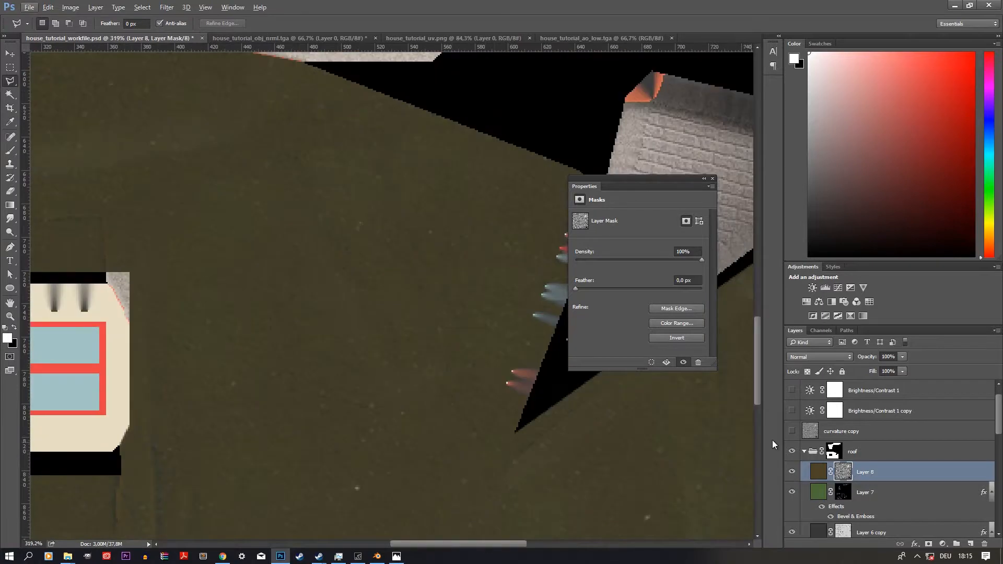
{"action": "left_click", "coordinate": [793, 470]}
{"action": "left_click", "coordinate": [793, 471]}
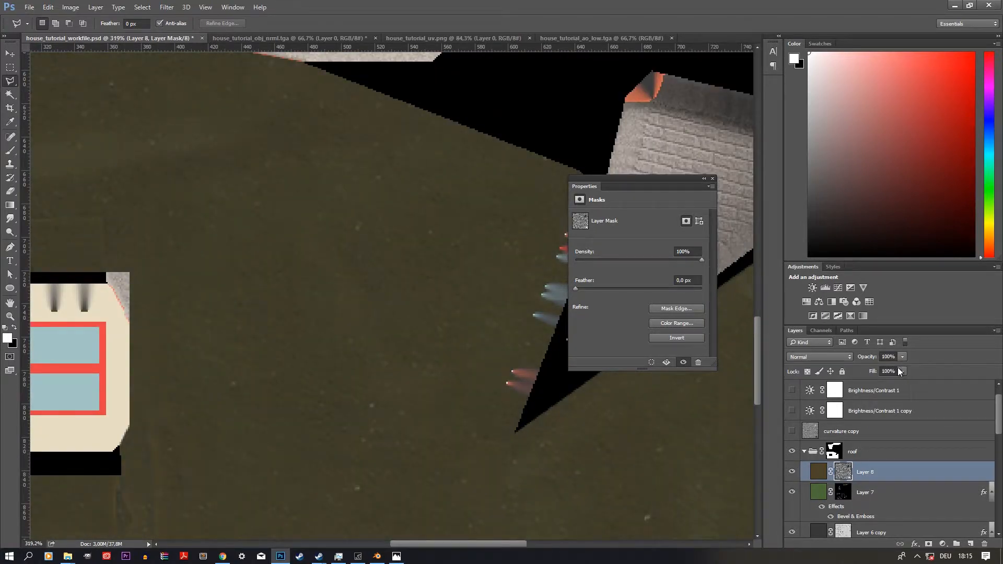
{"action": "left_click", "coordinate": [819, 472]}
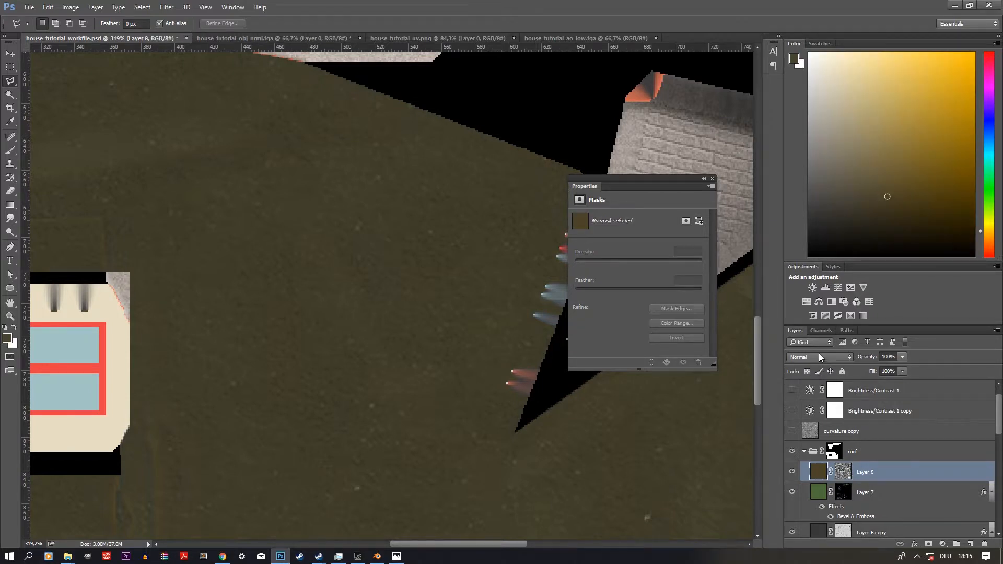
{"action": "left_click", "coordinate": [820, 355]}
{"action": "left_click", "coordinate": [812, 467]}
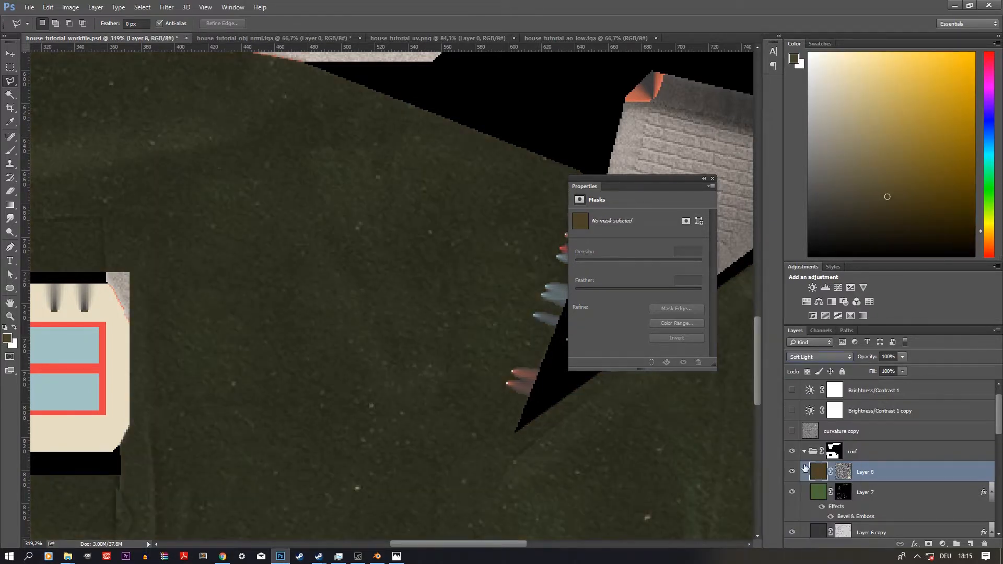
{"action": "left_click", "coordinate": [10, 54]}
{"action": "scroll", "coordinate": [221, 314], "scroll_direction": "down", "scroll_amount": 5}
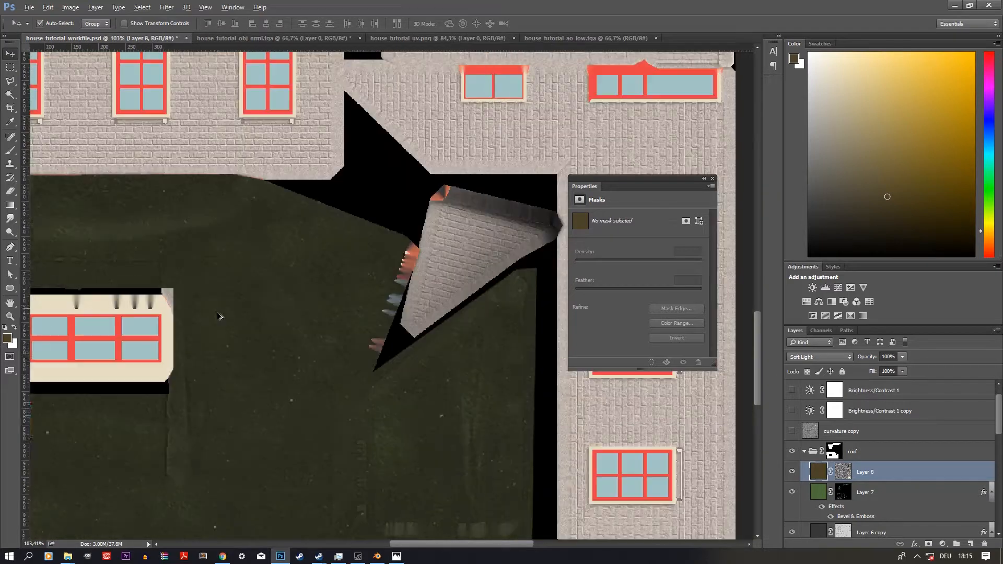
{"action": "scroll", "coordinate": [259, 366], "scroll_direction": "up", "scroll_amount": 4}
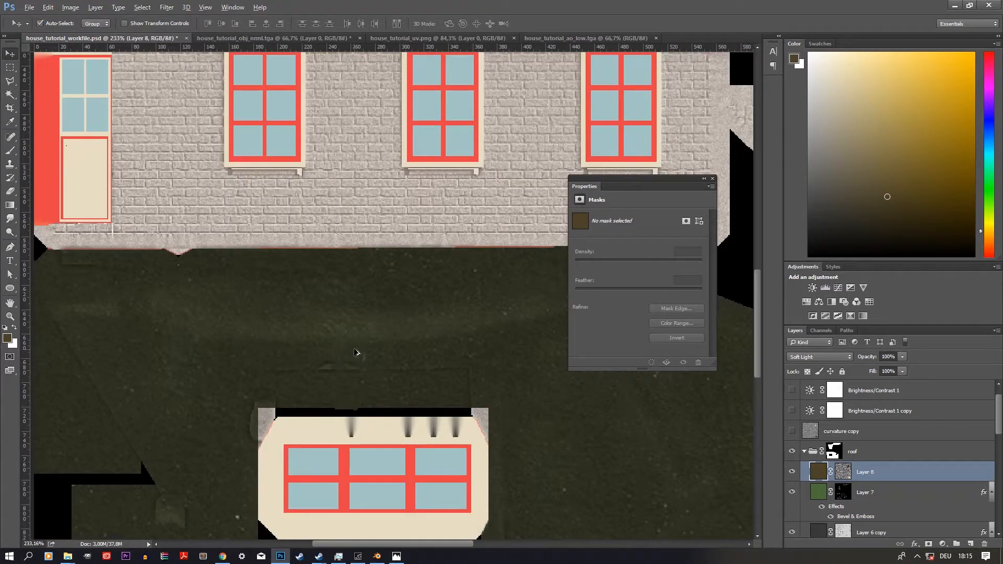
{"action": "scroll", "coordinate": [355, 353], "scroll_direction": "up", "scroll_amount": 1}
Display the brown layer's mask on its own and paint black brush strokes on it around the dormer window.
{"action": "left_click", "coordinate": [843, 472]}
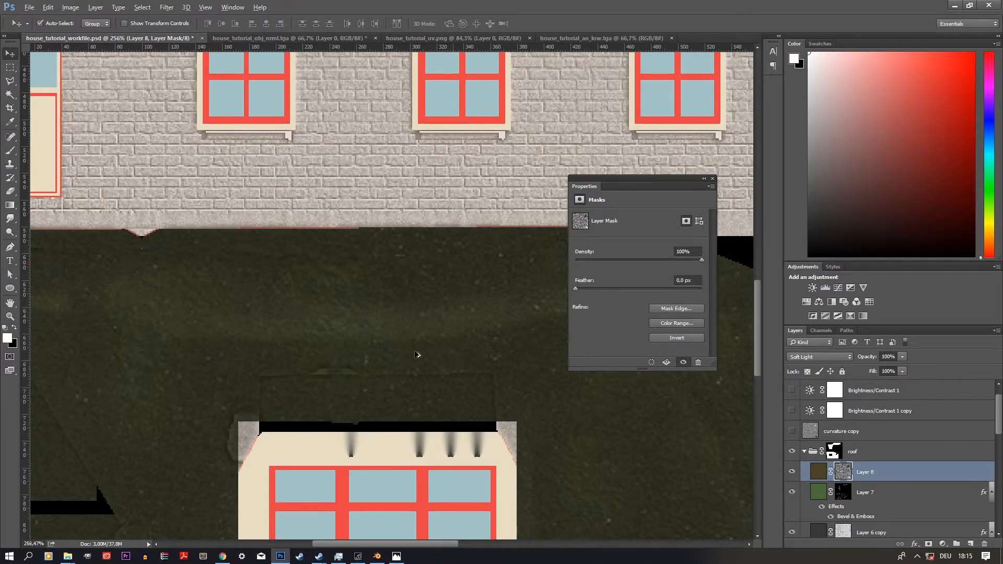
{"action": "scroll", "coordinate": [418, 353], "scroll_direction": "down", "scroll_amount": 3}
{"action": "left_click", "coordinate": [10, 150]}
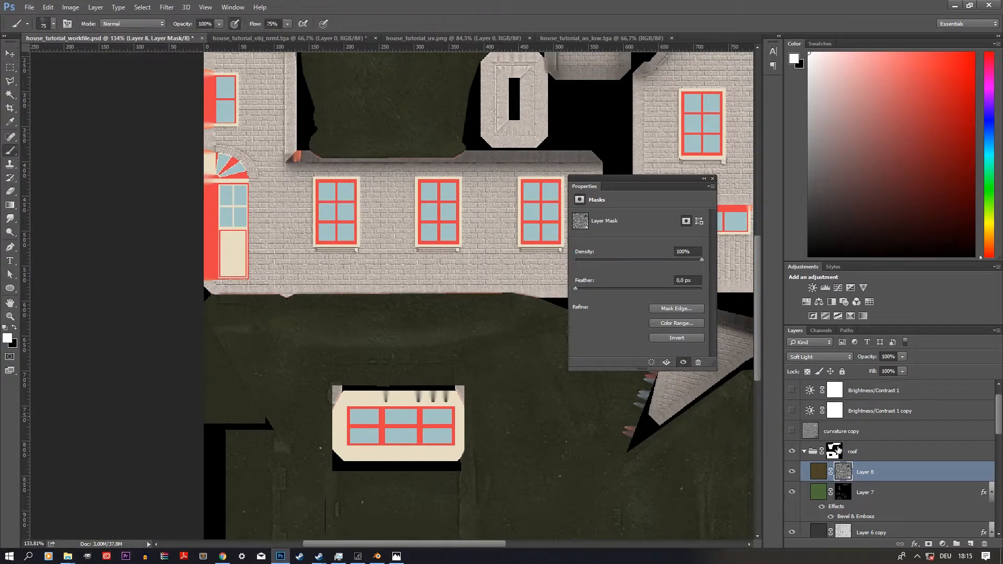
{"action": "left_click", "coordinate": [845, 472], "text": "alt"}
{"action": "left_click", "coordinate": [847, 472], "text": "alt"}
{"action": "left_click", "coordinate": [846, 472], "text": "alt"}
{"action": "scroll", "coordinate": [224, 267], "scroll_direction": "right", "scroll_amount": 4}
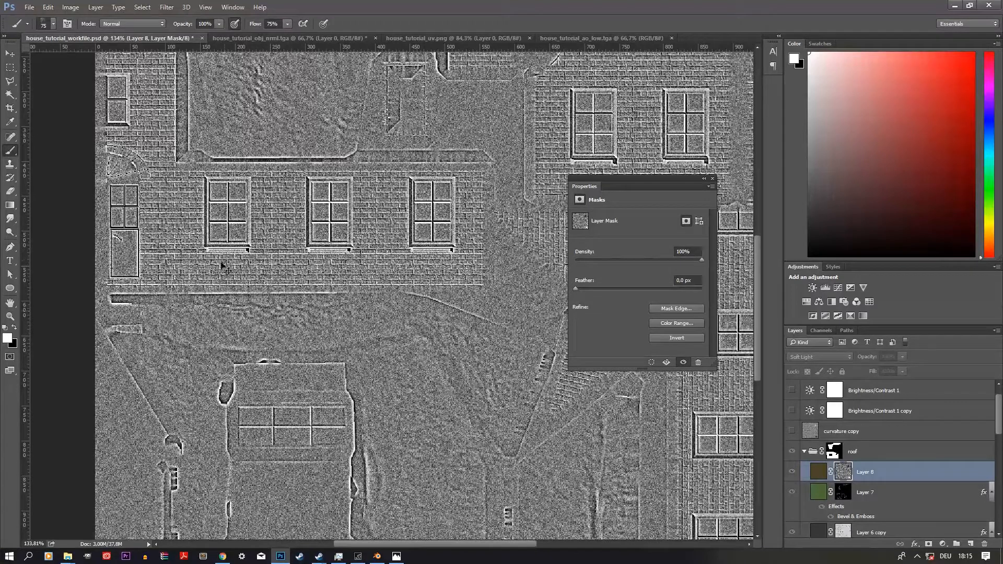
{"action": "left_click", "coordinate": [16, 327]}
{"action": "mouse_move", "coordinate": [318, 321]}
{"action": "left_mouse_down"}
{"action": "mouse_move", "coordinate": [360, 337]}
{"action": "mouse_move", "coordinate": [374, 408]}
{"action": "mouse_move", "coordinate": [390, 426]}
{"action": "mouse_move", "coordinate": [309, 360]}
{"action": "mouse_move", "coordinate": [175, 349]}
{"action": "mouse_move", "coordinate": [212, 377]}
{"action": "mouse_move", "coordinate": [316, 384]}
{"action": "left_mouse_up"}
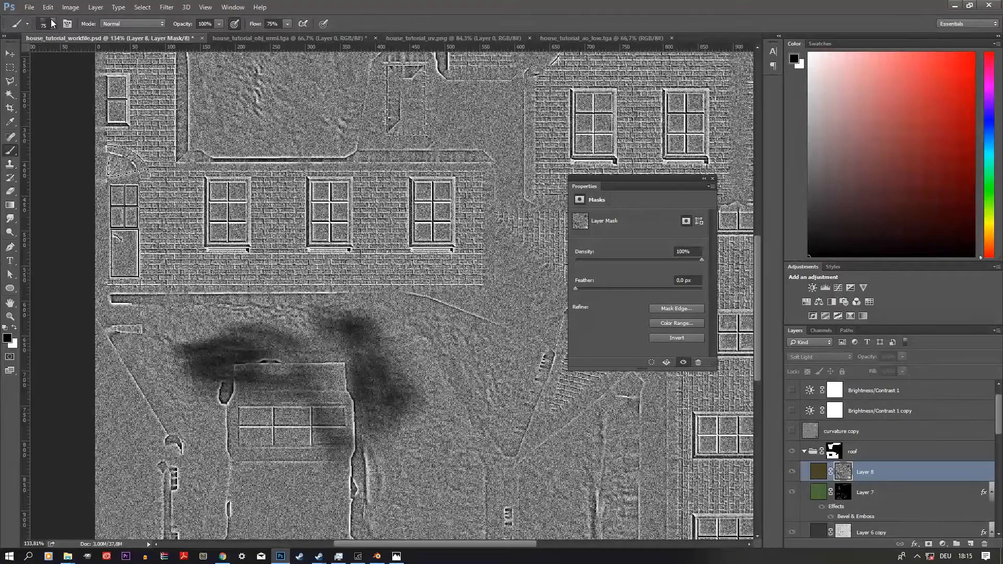
Paint black strokes with the rough 100 px brush on the brown layer's mask around the dormer, then restore the normal image view.
{"action": "left_click", "coordinate": [53, 23]}
{"action": "left_click", "coordinate": [73, 131]}
{"action": "mouse_move", "coordinate": [436, 381]}
{"action": "left_mouse_down"}
{"action": "mouse_move", "coordinate": [407, 327]}
{"action": "mouse_move", "coordinate": [418, 397]}
{"action": "mouse_move", "coordinate": [411, 413]}
{"action": "mouse_move", "coordinate": [251, 360]}
{"action": "left_mouse_up"}
{"action": "left_click", "coordinate": [821, 469], "text": "alt"}
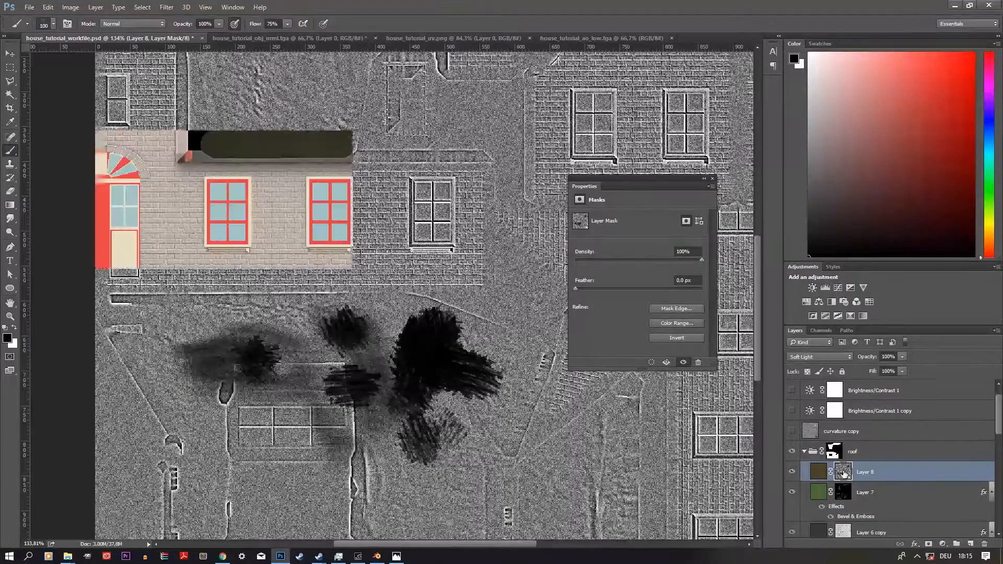
Paint black strokes on the brown layer's mask over the rest of the lower roof and the upper roof pieces.
{"action": "scroll", "coordinate": [520, 420], "scroll_direction": "down", "scroll_amount": 3}
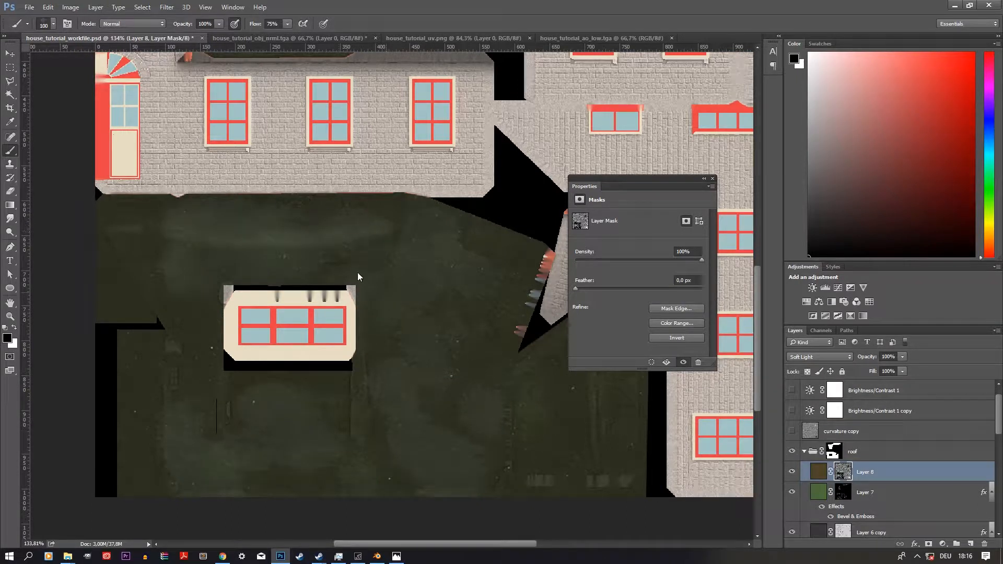
{"action": "scroll", "coordinate": [357, 277], "scroll_direction": "down", "scroll_amount": 2}
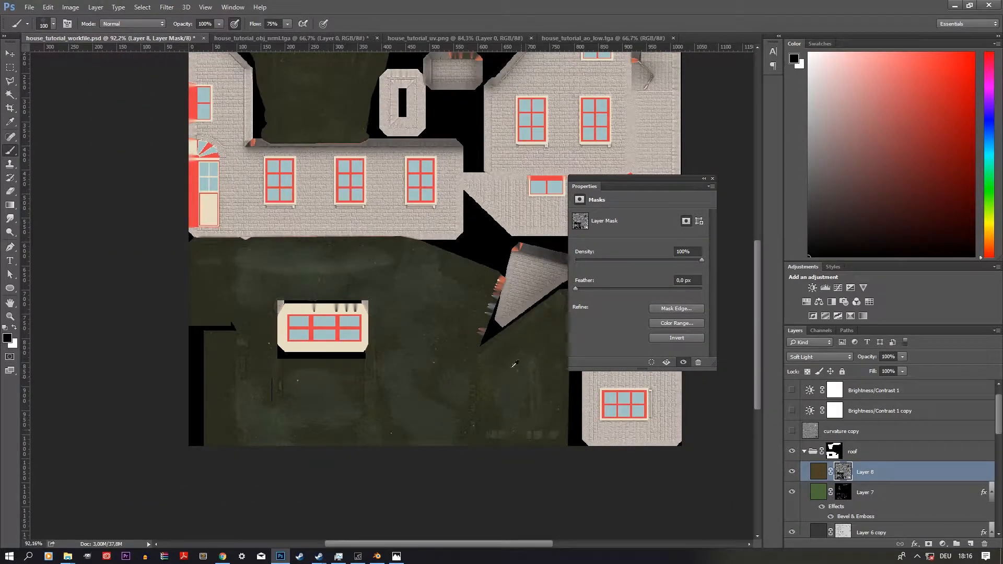
{"action": "scroll", "coordinate": [329, 309], "scroll_direction": "up", "scroll_amount": 3}
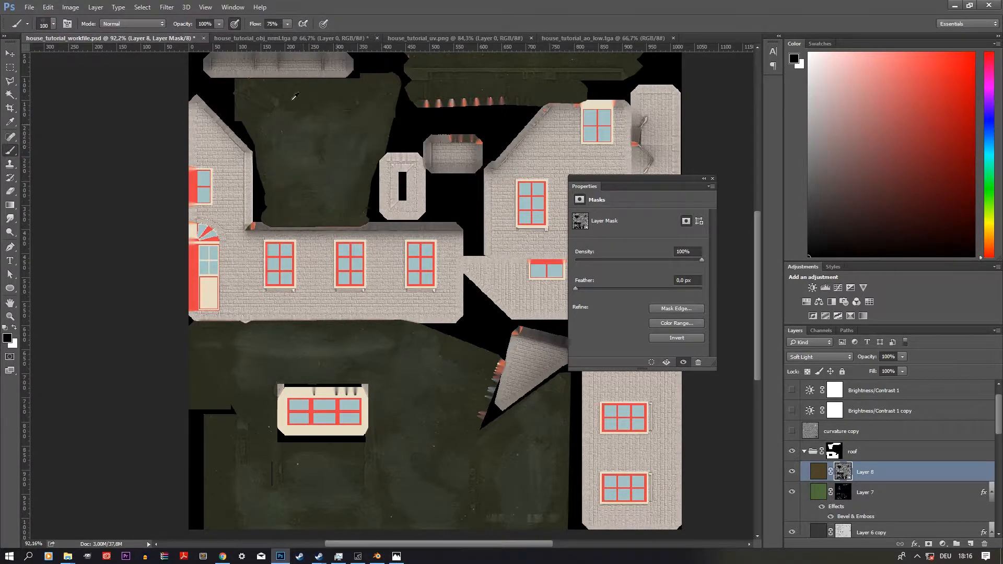
{"action": "scroll", "coordinate": [432, 115], "scroll_direction": "up", "scroll_amount": 3}
{"action": "left_click", "coordinate": [551, 151]}
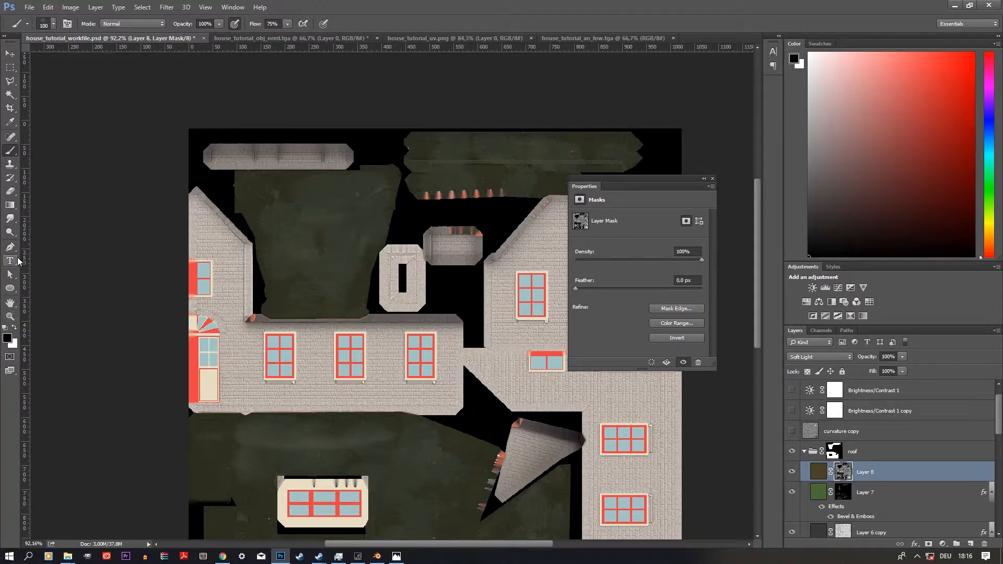
Display the brown layer's mask on its own and soften the strokes on the upper roof piece with the Blur tool at 89 px.
{"action": "left_click", "coordinate": [843, 472], "text": "alt"}
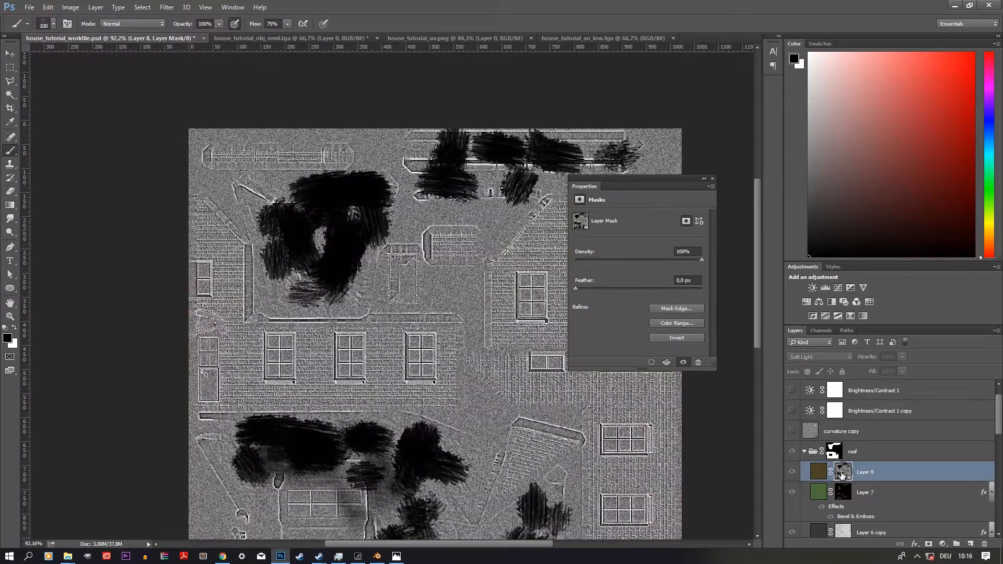
{"action": "left_click", "coordinate": [10, 219]}
{"action": "left_click", "coordinate": [52, 216]}
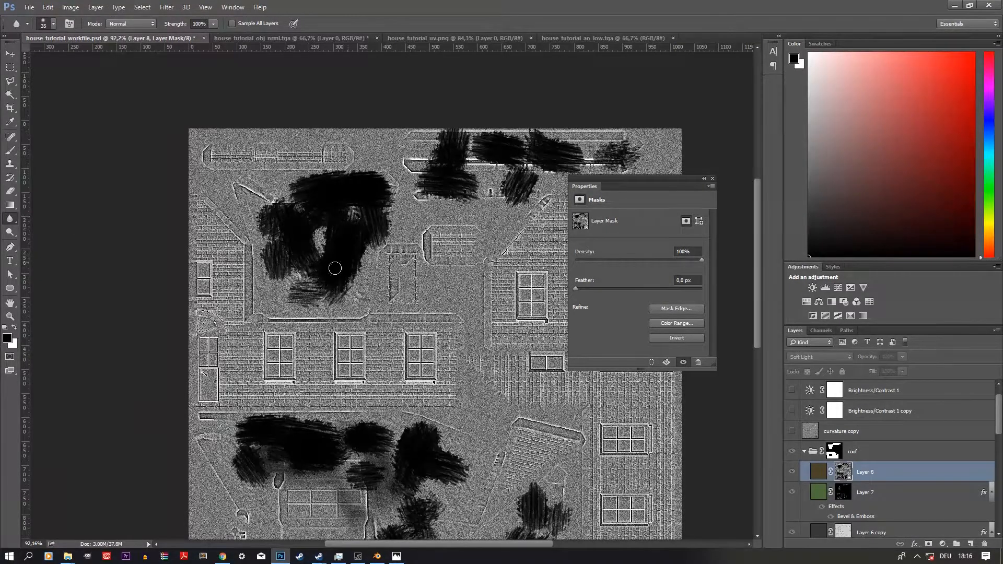
{"action": "left_click", "coordinate": [54, 24]}
{"action": "left_click_drag", "start_coordinate": [77, 56], "coordinate": [87, 56]}
{"action": "mouse_move", "coordinate": [274, 187]}
{"action": "left_mouse_down"}
{"action": "mouse_move", "coordinate": [249, 254]}
{"action": "mouse_move", "coordinate": [293, 287]}
{"action": "mouse_move", "coordinate": [364, 216]}
{"action": "left_mouse_up"}
{"action": "mouse_move", "coordinate": [332, 285]}
{"action": "left_mouse_down"}
{"action": "mouse_move", "coordinate": [294, 315]}
{"action": "mouse_move", "coordinate": [317, 187]}
{"action": "mouse_move", "coordinate": [271, 170]}
{"action": "left_mouse_up"}
{"action": "left_click", "coordinate": [55, 24]}
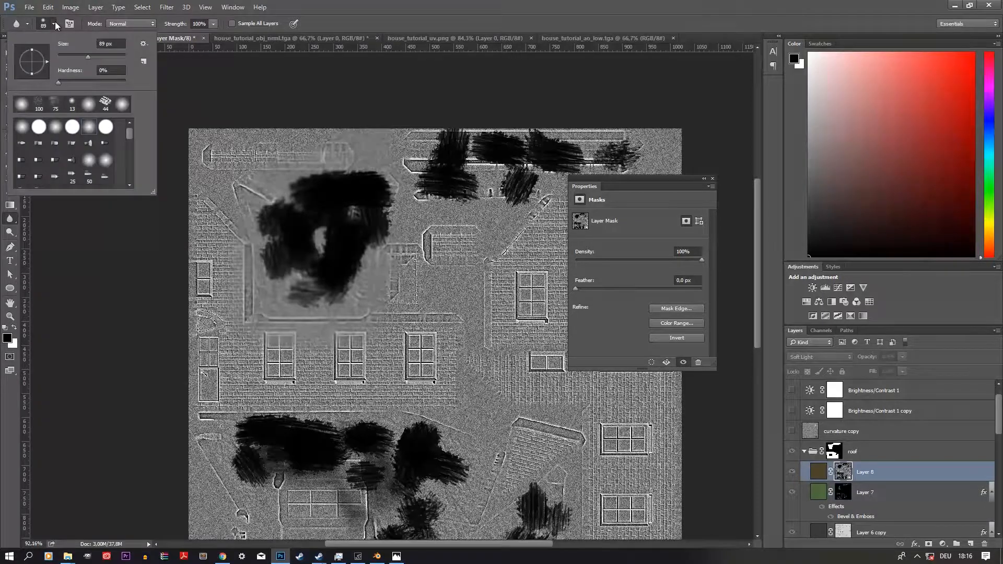
{"action": "left_click", "coordinate": [55, 25]}
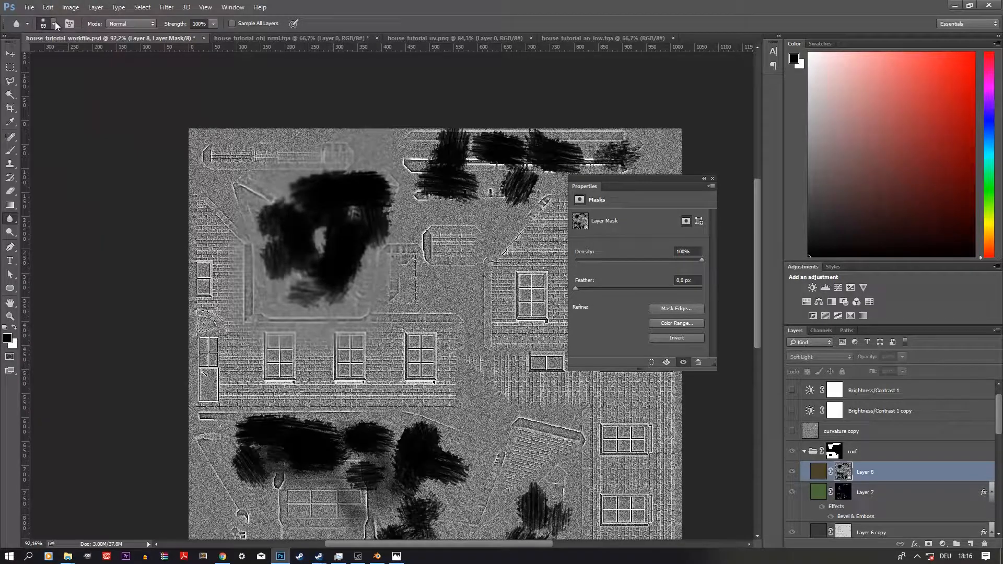
Smudge the black strokes on the upper roof piece of the mask, enlarging the Smudge tool to 170 px.
{"action": "right_click", "coordinate": [10, 219]}
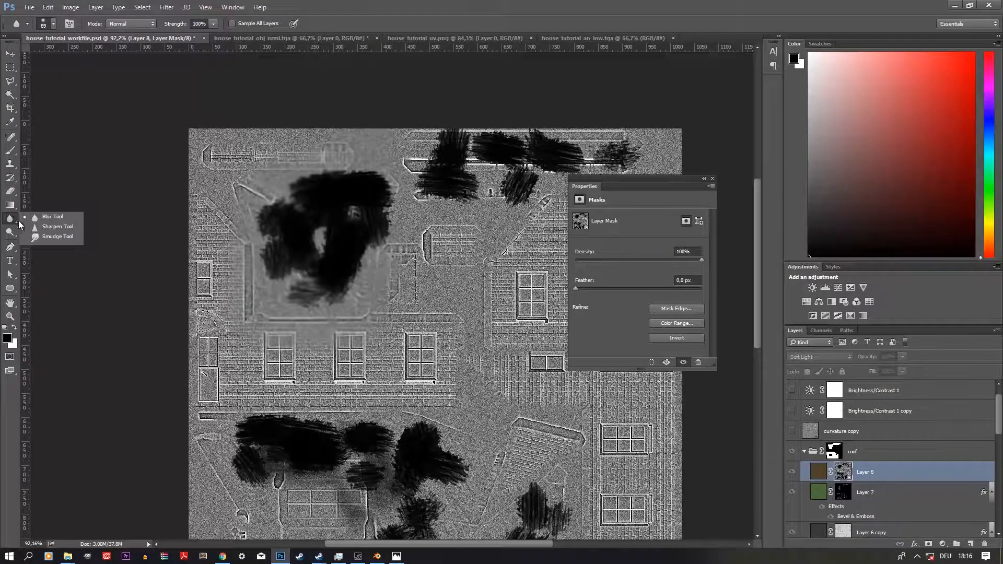
{"action": "left_click", "coordinate": [61, 243]}
{"action": "mouse_move", "coordinate": [314, 194]}
{"action": "left_mouse_down"}
{"action": "mouse_move", "coordinate": [328, 253]}
{"action": "mouse_move", "coordinate": [319, 225]}
{"action": "left_mouse_up"}
{"action": "left_click", "coordinate": [54, 25]}
{"action": "left_click_drag", "start_coordinate": [74, 57], "coordinate": [95, 58]}
{"action": "mouse_move", "coordinate": [244, 254]}
{"action": "left_mouse_down"}
{"action": "mouse_move", "coordinate": [269, 248]}
{"action": "mouse_move", "coordinate": [290, 159]}
{"action": "mouse_move", "coordinate": [303, 244]}
{"action": "mouse_move", "coordinate": [362, 197]}
{"action": "mouse_move", "coordinate": [248, 225]}
{"action": "mouse_move", "coordinate": [261, 251]}
{"action": "left_mouse_up"}
Smudge the mask strokes on the narrow roof strip and the large lower roof, then restore the normal image view.
{"action": "mouse_move", "coordinate": [442, 138]}
{"action": "left_mouse_down"}
{"action": "mouse_move", "coordinate": [432, 154]}
{"action": "mouse_move", "coordinate": [500, 136]}
{"action": "mouse_move", "coordinate": [584, 89]}
{"action": "mouse_move", "coordinate": [627, 148]}
{"action": "left_mouse_up"}
{"action": "mouse_move", "coordinate": [320, 354]}
{"action": "left_mouse_down"}
{"action": "mouse_move", "coordinate": [283, 487]}
{"action": "mouse_move", "coordinate": [287, 406]}
{"action": "mouse_move", "coordinate": [322, 468]}
{"action": "mouse_move", "coordinate": [384, 460]}
{"action": "mouse_move", "coordinate": [397, 368]}
{"action": "mouse_move", "coordinate": [375, 401]}
{"action": "left_mouse_up"}
{"action": "scroll", "coordinate": [397, 368], "scroll_direction": "down", "scroll_amount": 3}
{"action": "scroll", "coordinate": [375, 401], "scroll_direction": "down", "scroll_amount": 3}
{"action": "mouse_move", "coordinate": [258, 334]}
{"action": "left_mouse_down"}
{"action": "mouse_move", "coordinate": [224, 333]}
{"action": "mouse_move", "coordinate": [293, 371]}
{"action": "mouse_move", "coordinate": [491, 403]}
{"action": "mouse_move", "coordinate": [423, 362]}
{"action": "left_mouse_up"}
{"action": "left_click", "coordinate": [844, 473], "text": "alt"}
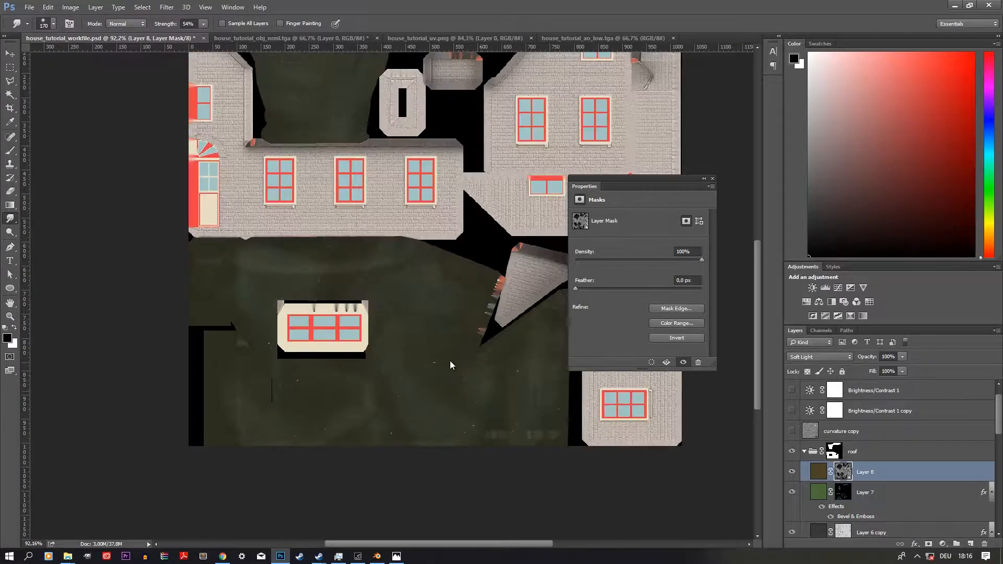
Compare the roof texture with the brown Layer 8 repeatedly hidden and shown.
{"action": "left_click", "coordinate": [794, 473]}
{"action": "left_click", "coordinate": [794, 474]}
{"action": "left_click", "coordinate": [794, 474]}
{"action": "left_click", "coordinate": [794, 474]}
{"action": "left_click", "coordinate": [794, 473]}
{"action": "left_click", "coordinate": [794, 473]}
{"action": "left_click", "coordinate": [794, 473]}
{"action": "left_click", "coordinate": [795, 474]}
{"action": "left_click", "coordinate": [794, 473]}
{"action": "left_click", "coordinate": [794, 474]}
Reduce the brown layer's opacity to 50% and check the whole texture.
{"action": "left_click_drag", "start_coordinate": [875, 371], "coordinate": [862, 371]}
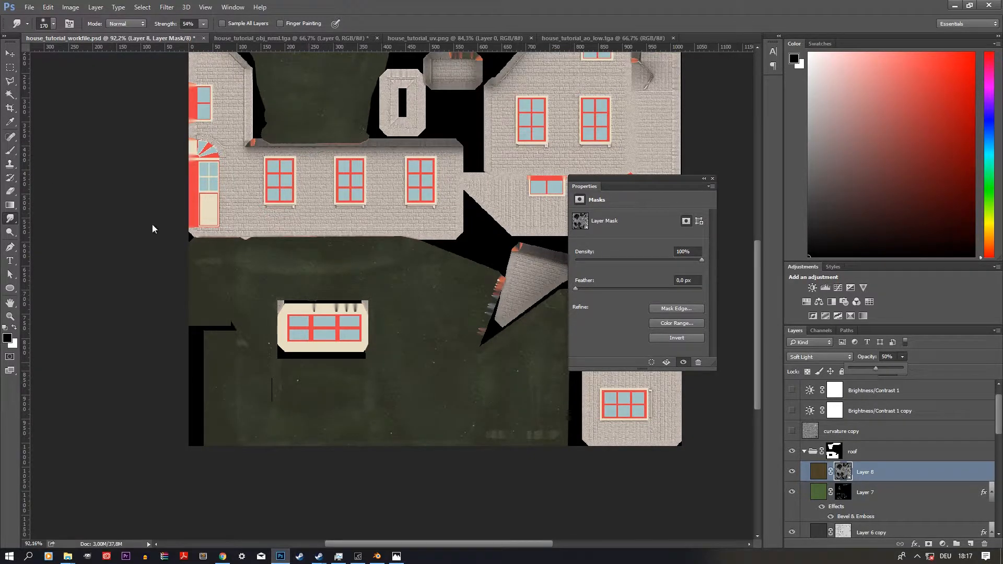
{"action": "scroll", "coordinate": [313, 318], "scroll_direction": "down", "scroll_amount": 3}
{"action": "scroll", "coordinate": [343, 309], "scroll_direction": "down", "scroll_amount": 1}
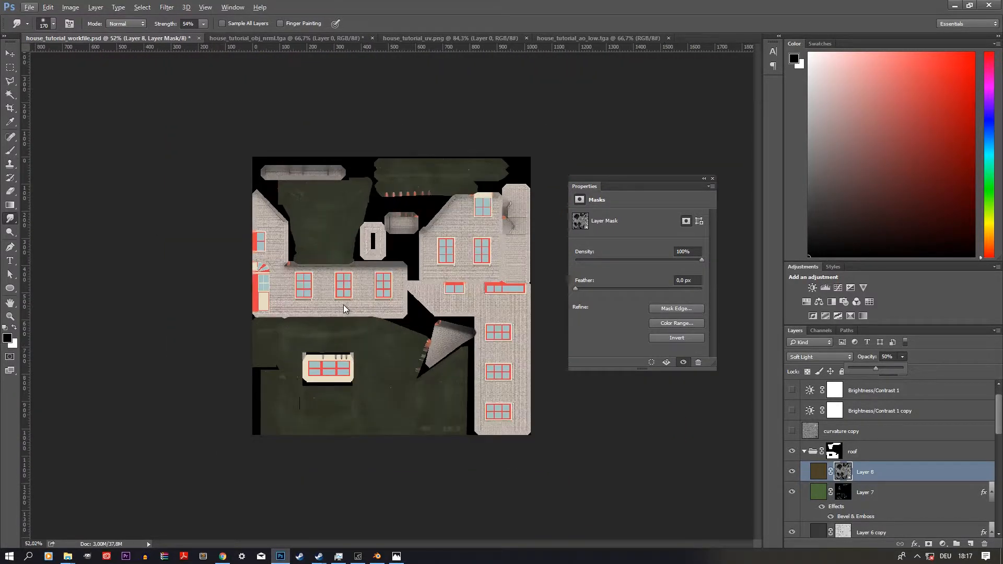